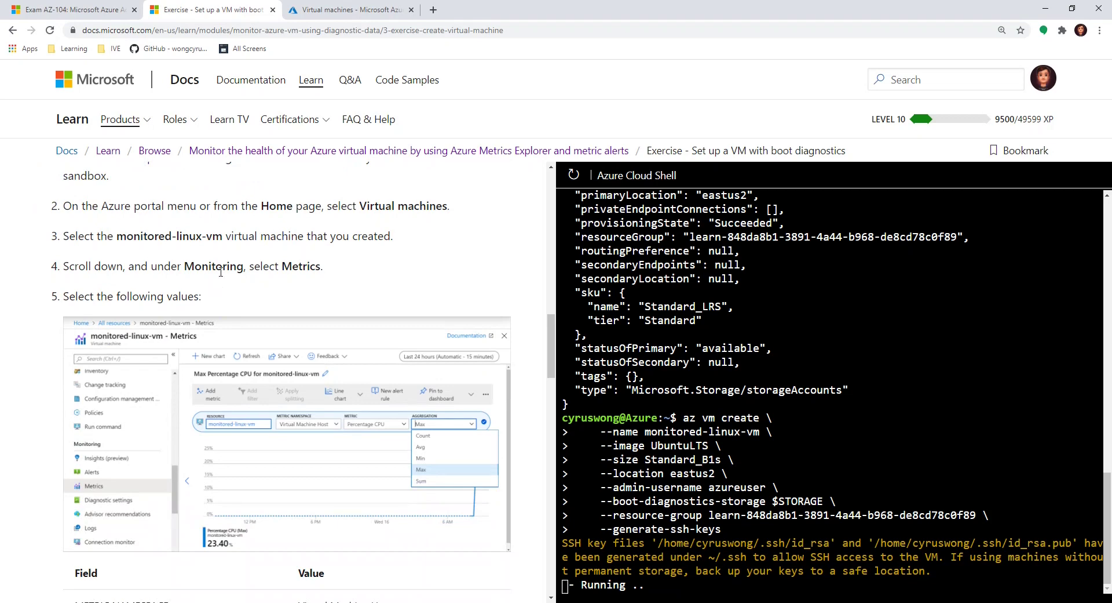
# Step: Read through the exercise's instructions for viewing the VM's basic metrics and boot diagnostics
pyautogui.scroll(1, 256, 290)
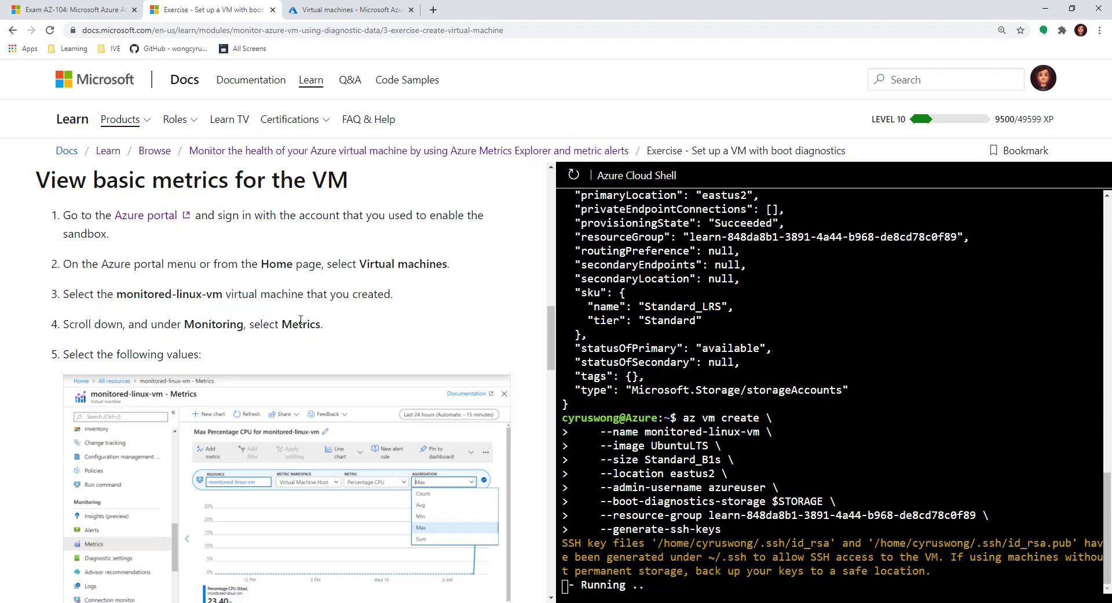
pyautogui.scroll(-6, 300, 311)
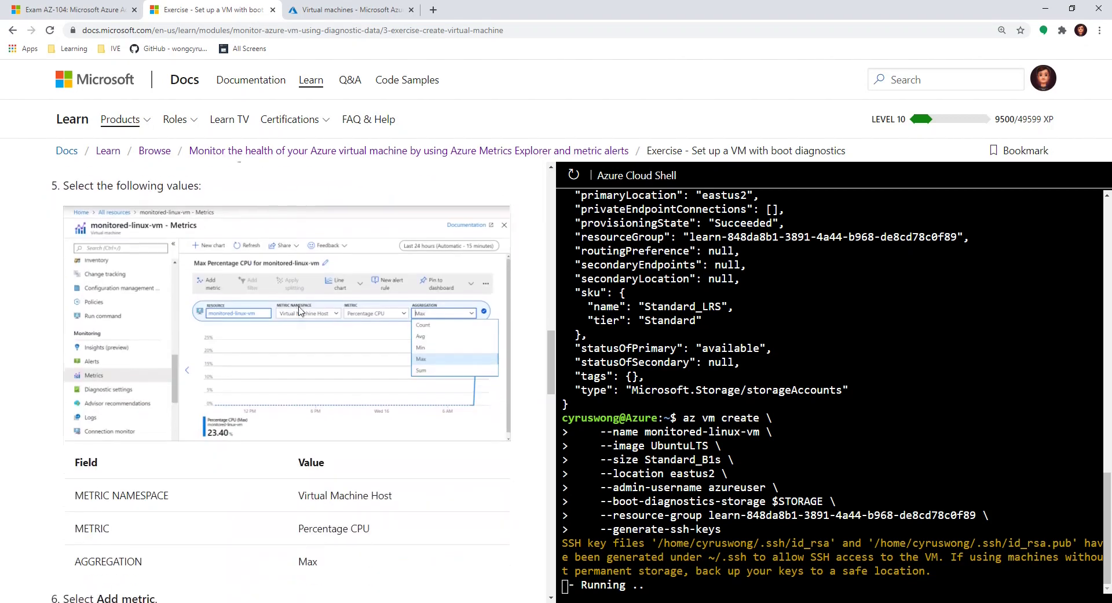
pyautogui.scroll(-6, 209, 367)
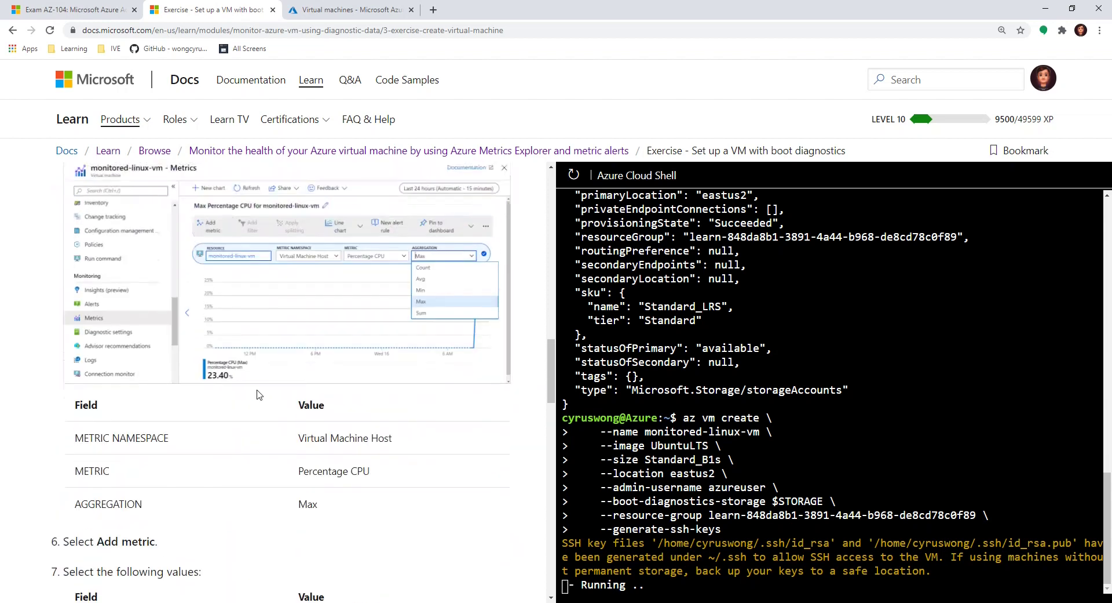
pyautogui.scroll(-6, 217, 426)
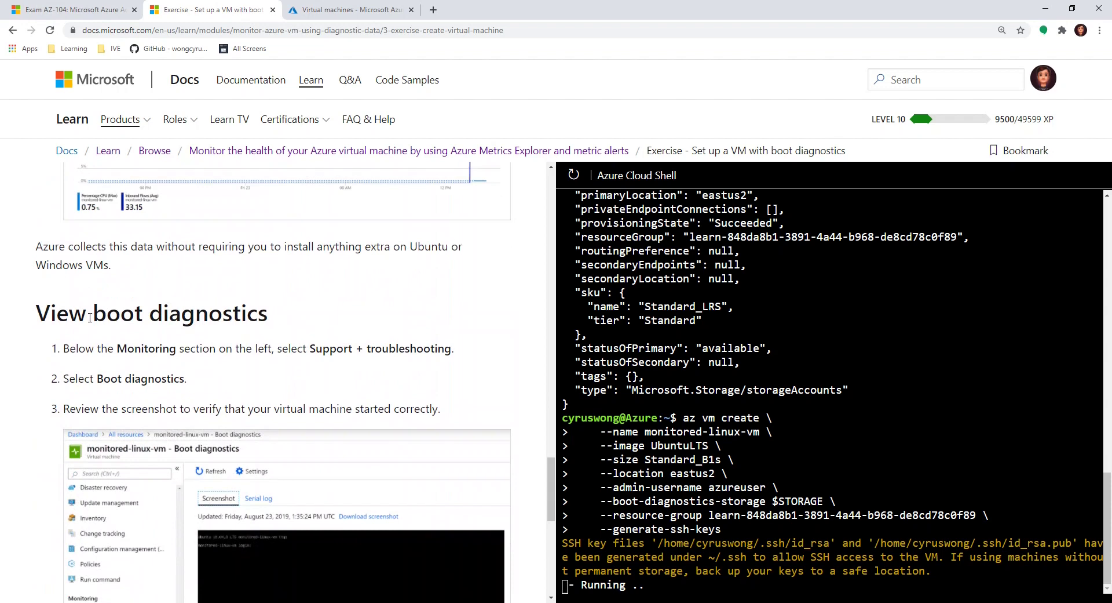
pyautogui.moveTo(114, 315); pyautogui.dragTo(163, 315)
pyautogui.scroll(-1, 232, 363)
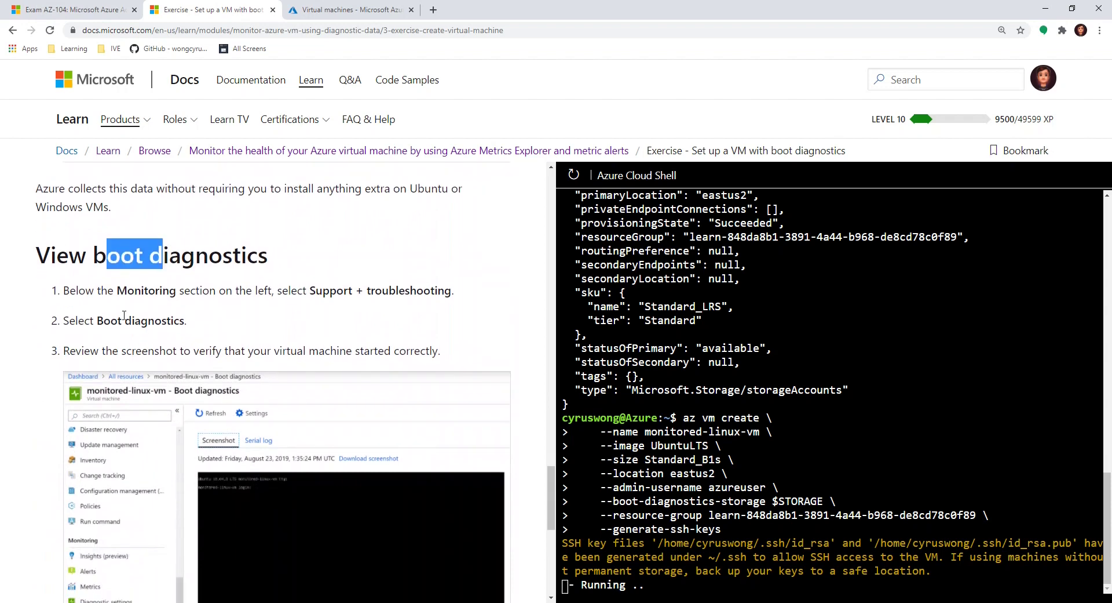
pyautogui.scroll(-4, 258, 291)
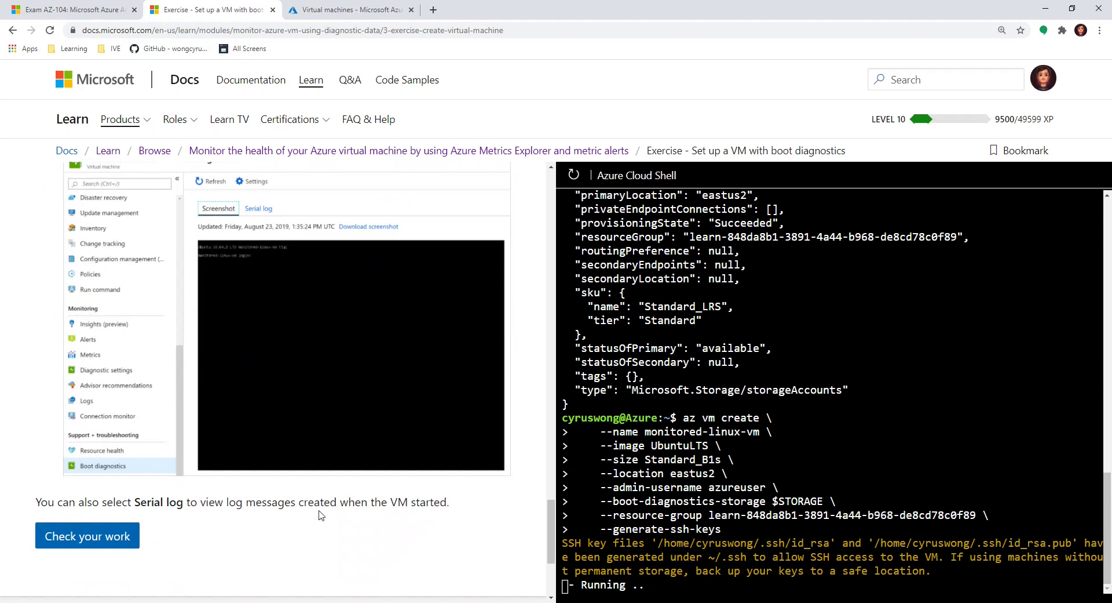
pyautogui.scroll(20, 322, 515)
# Step: Switch to the Azure portal, refresh the virtual machines list and open monitored-linux-vm
pyautogui.click(351, 9)
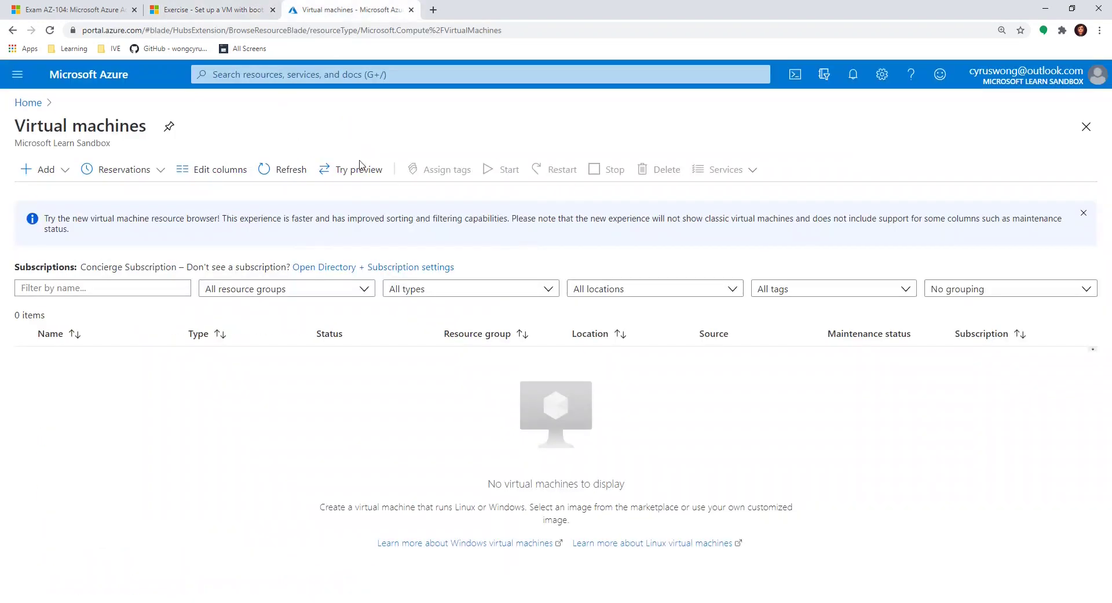
pyautogui.click(285, 169)
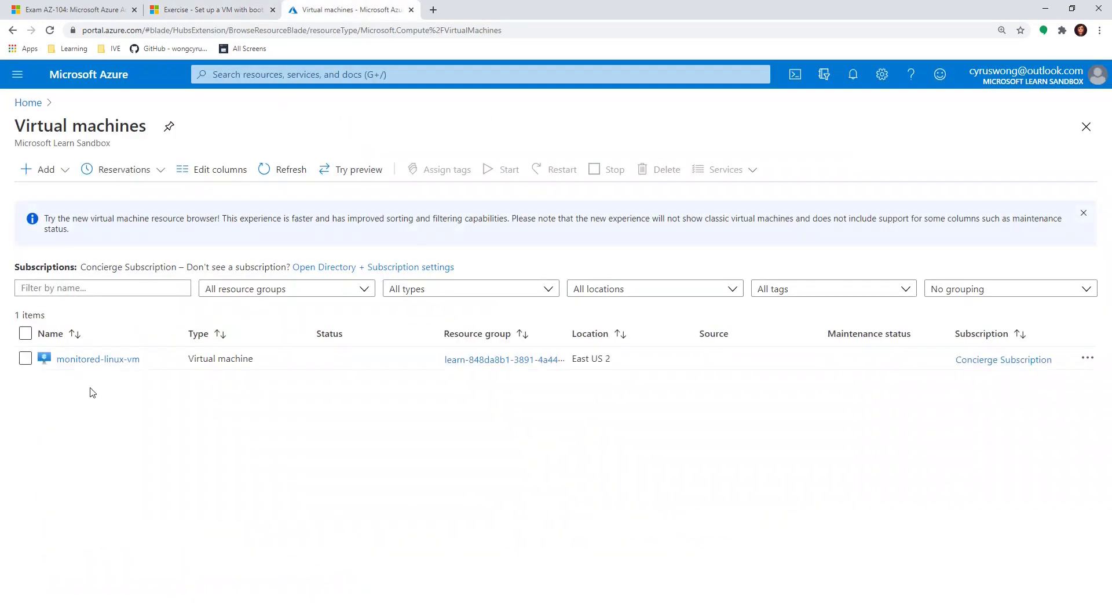
pyautogui.click(92, 360)
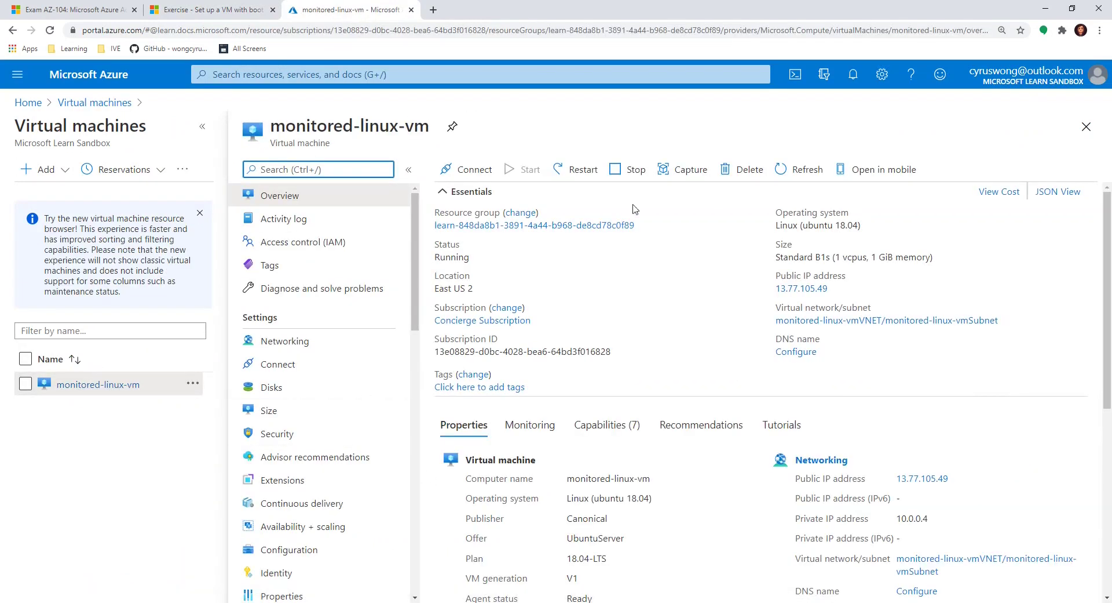
# Step: Return to the Learn exercise and review the steps for viewing the VM's basic metrics
pyautogui.hotkey('ctrl', 'shift', 'Tab')
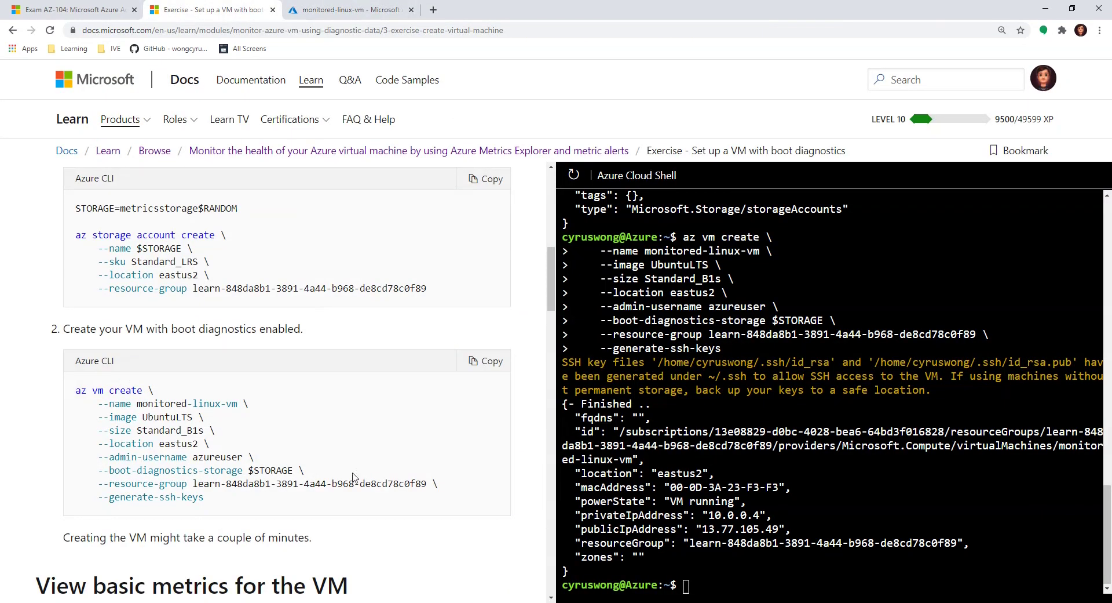
pyautogui.scroll(-6, 370, 405)
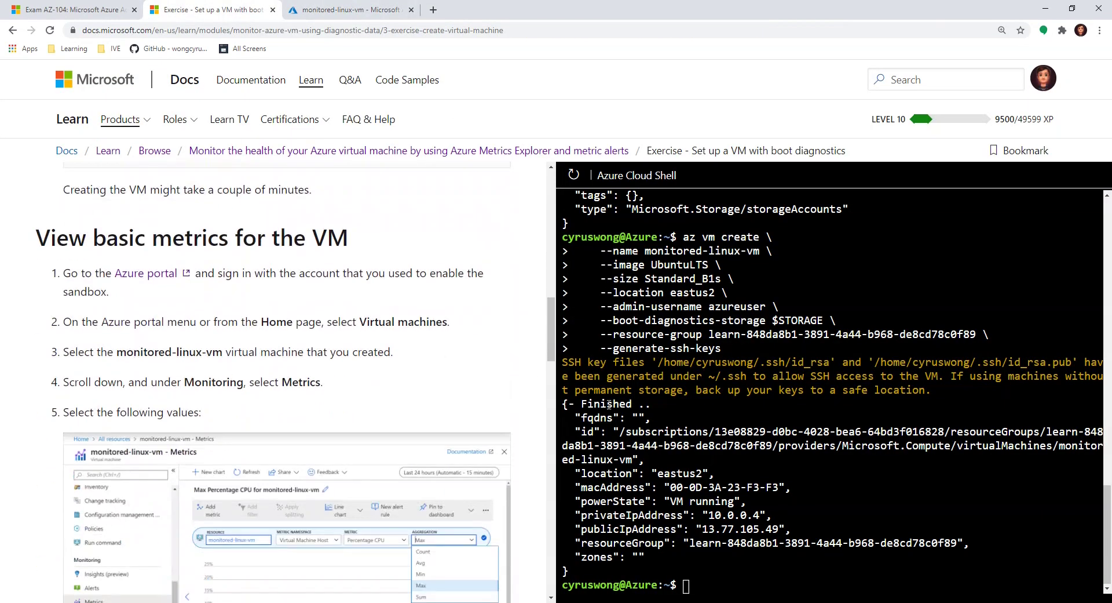
pyautogui.scroll(-5, 240, 375)
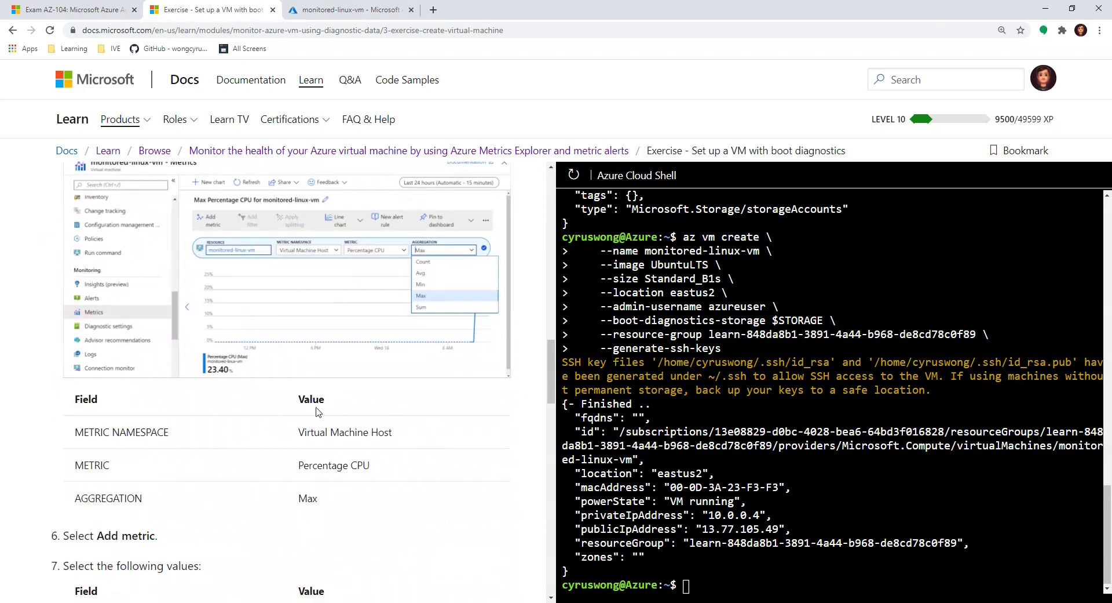
pyautogui.scroll(5, 243, 341)
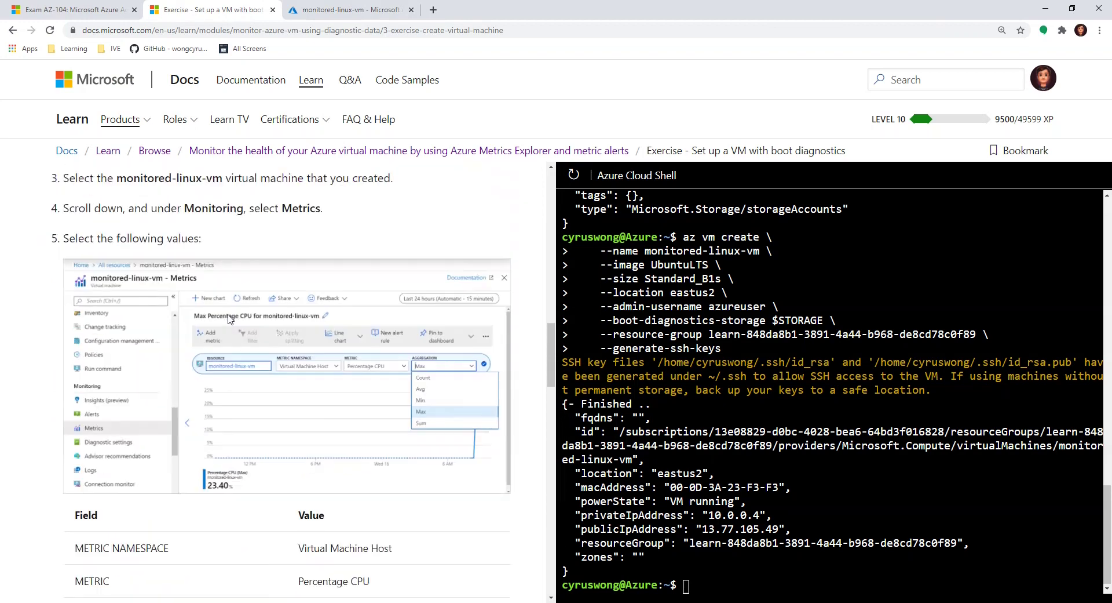
pyautogui.doubleClick(213, 380)
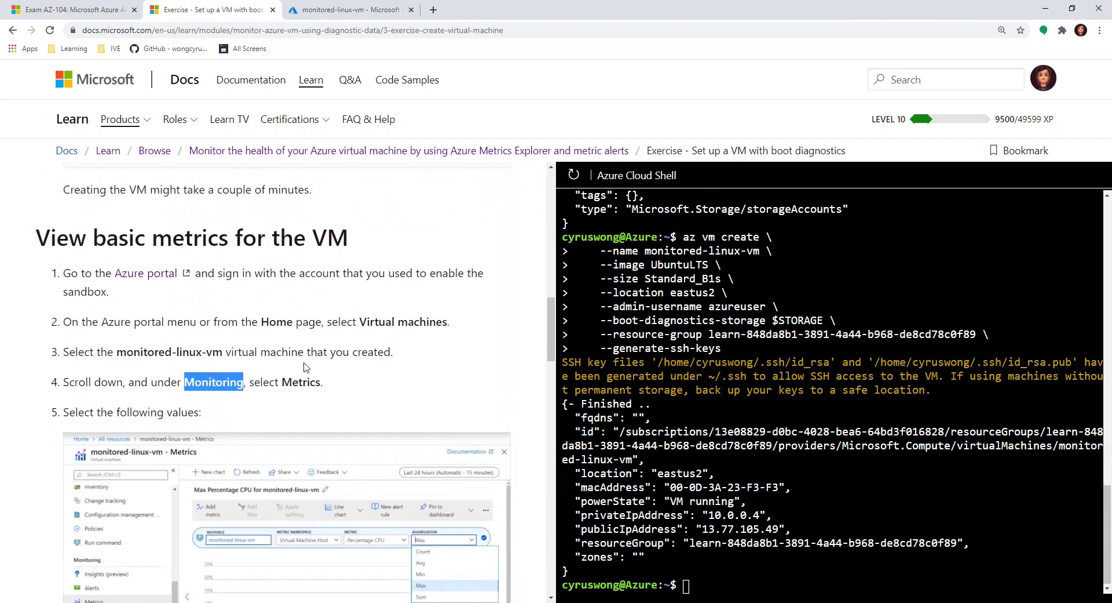
pyautogui.scroll(-1, 213, 381)
# Step: Open the Metrics page under Monitoring for monitored-linux-vm in the Azure portal and dismiss the chart colors notice
pyautogui.click(359, 10)
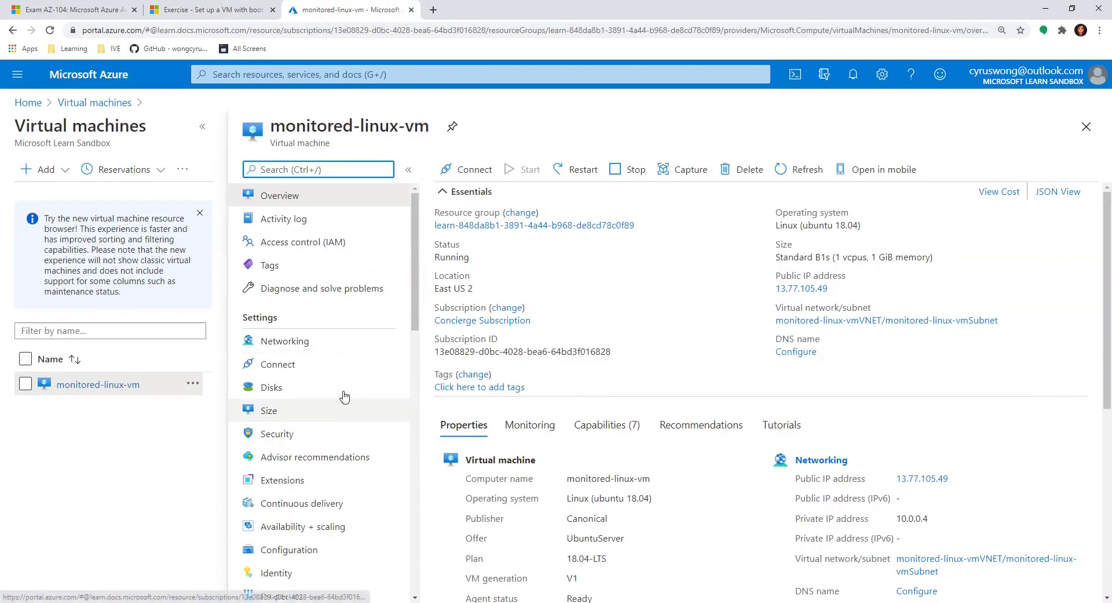
pyautogui.scroll(-3, 342, 347)
pyautogui.scroll(-1, 344, 385)
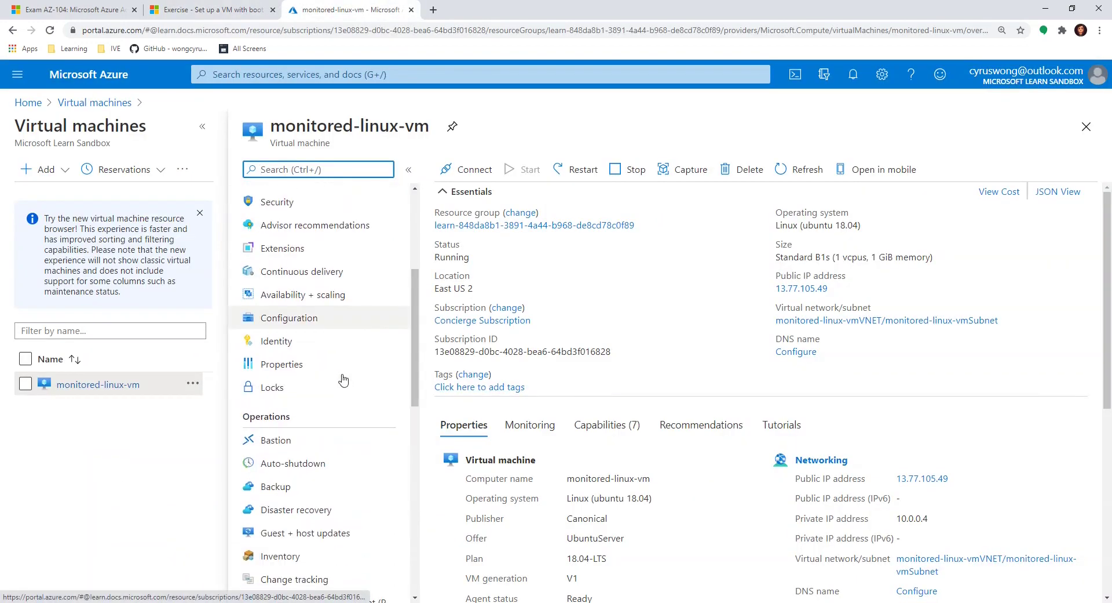
pyautogui.moveTo(417, 342); pyautogui.dragTo(416, 468)
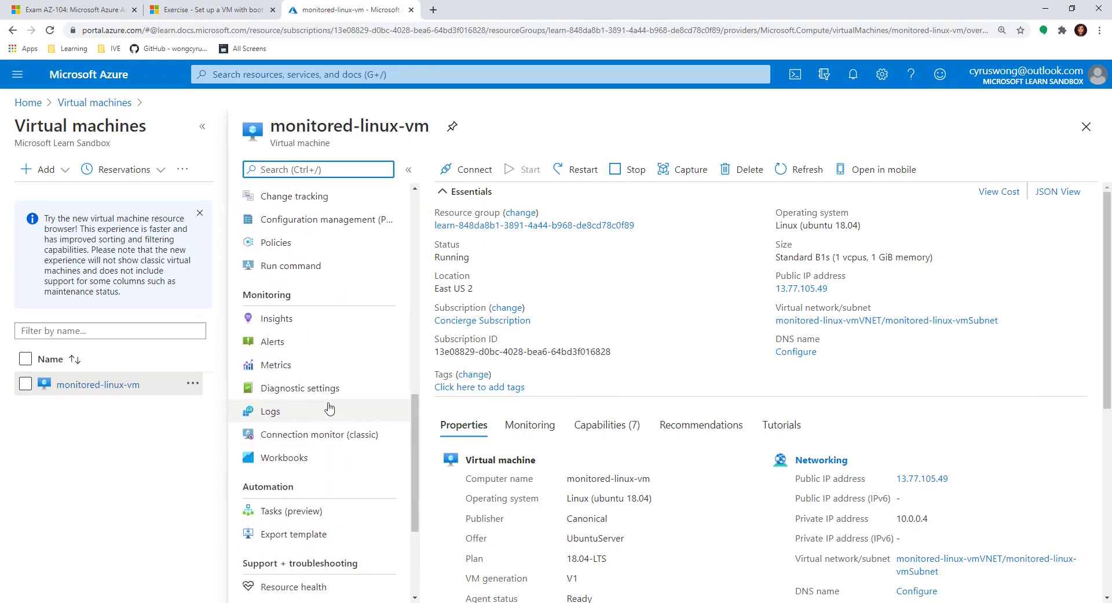
pyautogui.click(277, 365)
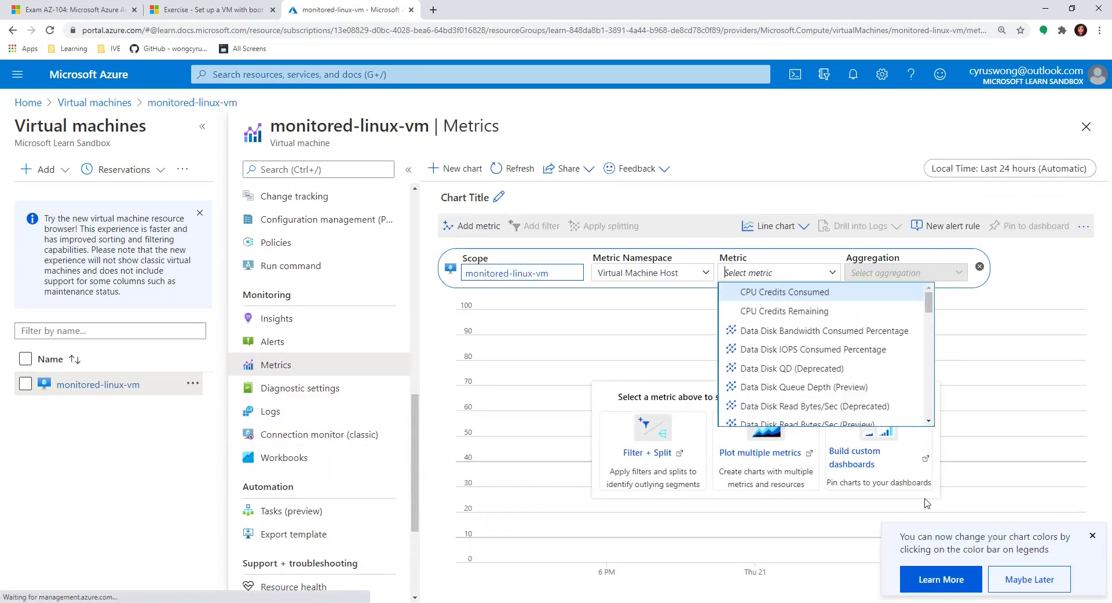
pyautogui.click(204, 127)
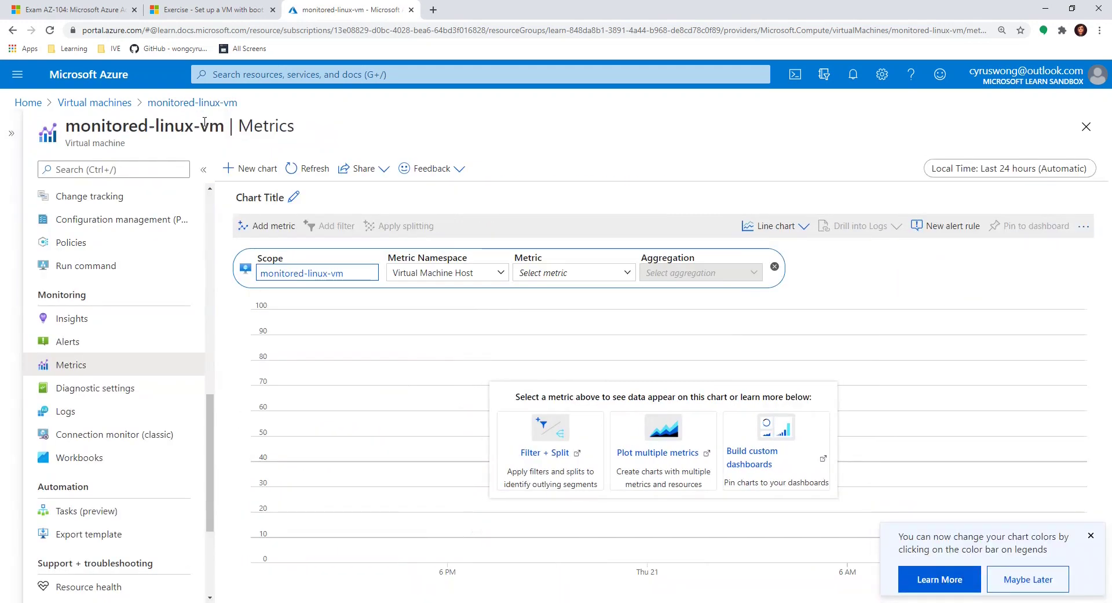
pyautogui.click(1093, 536)
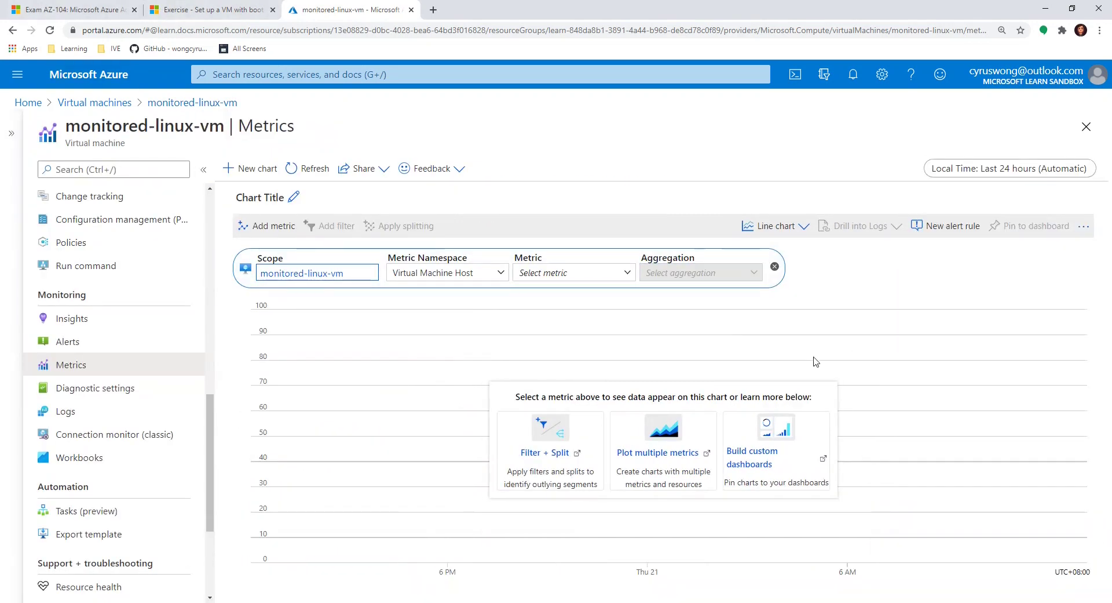
# Step: Look up the metric and aggregation values required by the Learn exercise, and return to the portal's metrics chart
pyautogui.click(173, 10)
pyautogui.scroll(-3, 307, 326)
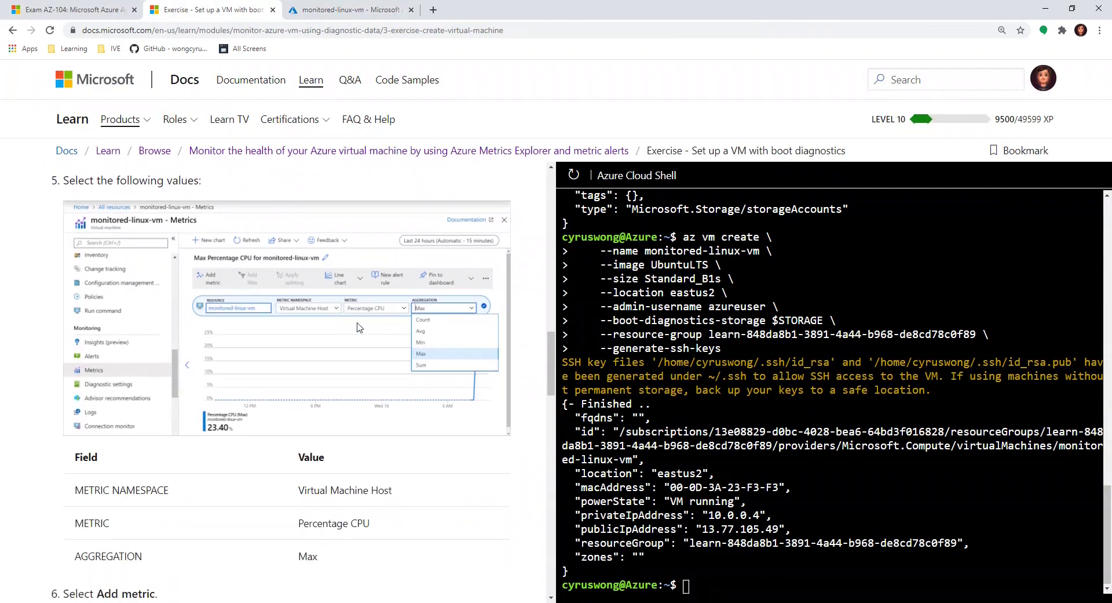
pyautogui.scroll(-1, 358, 359)
pyautogui.moveTo(297, 474); pyautogui.dragTo(376, 473)
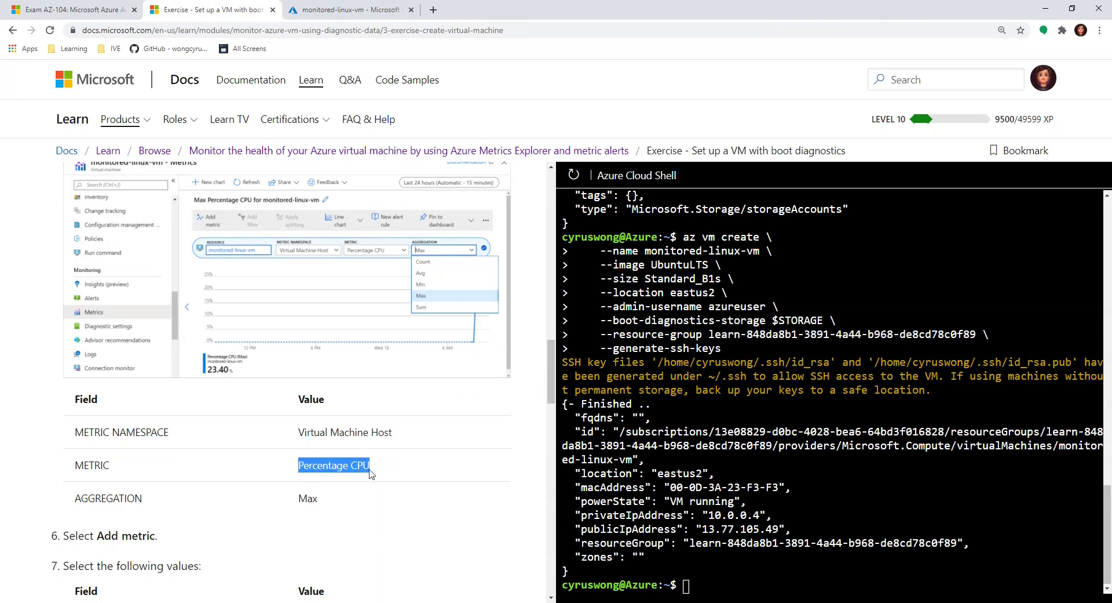
pyautogui.doubleClick(307, 497)
pyautogui.click(348, 10)
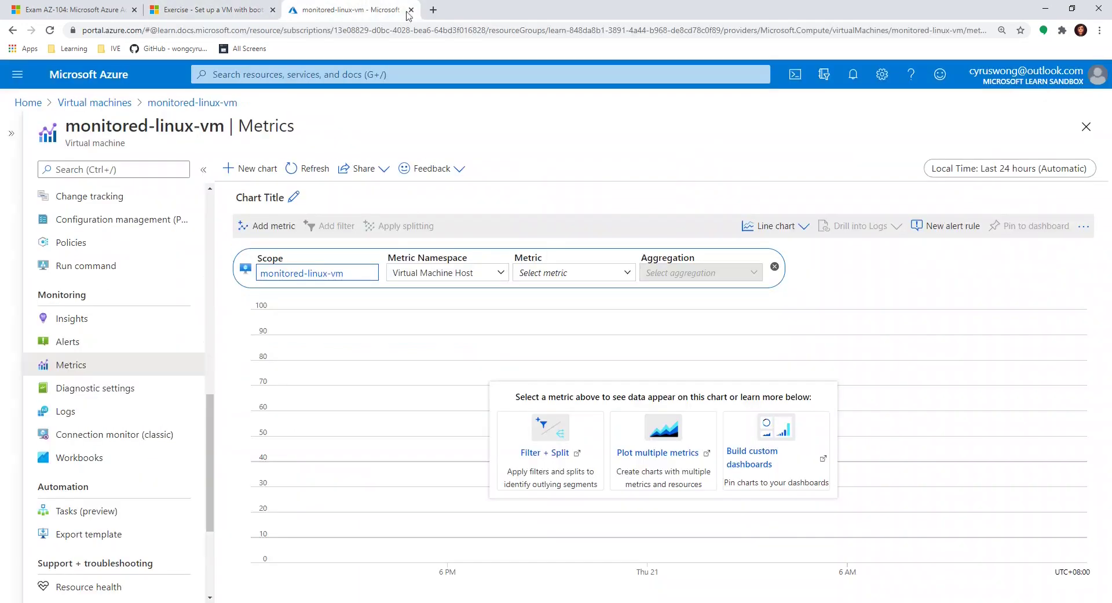
# Step: Compare the chart's available metric namespaces and metrics with the values listed in the exercise
pyautogui.click(465, 271)
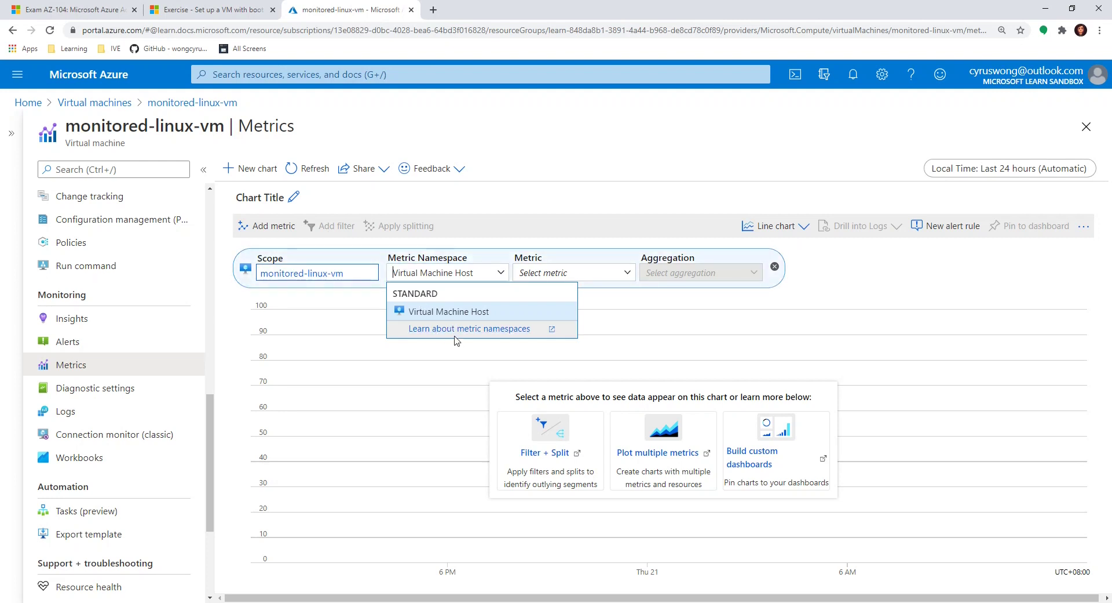
pyautogui.click(559, 273)
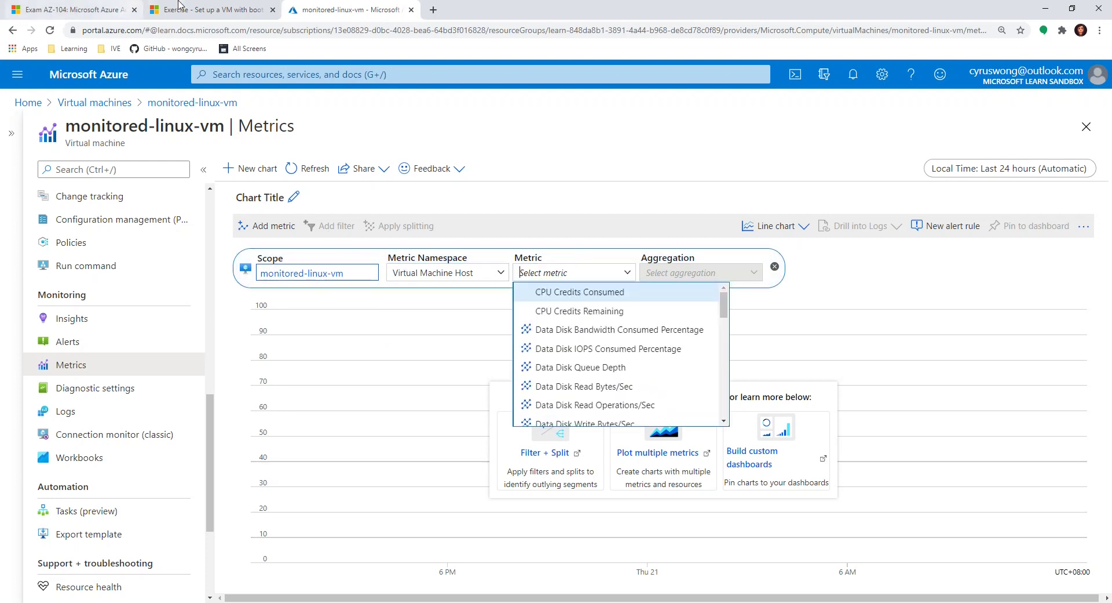
pyautogui.click(162, 9)
pyautogui.click(339, 9)
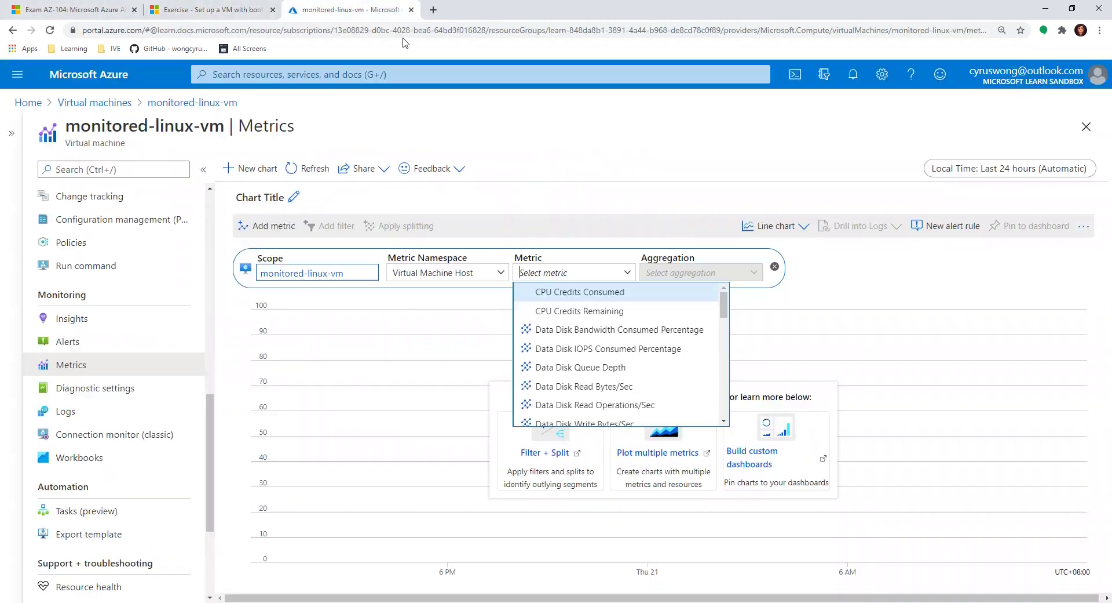
pyautogui.moveTo(728, 313)
pyautogui.mouseDown()
pyautogui.moveTo(728, 432)
pyautogui.moveTo(727, 292)
pyautogui.mouseUp()
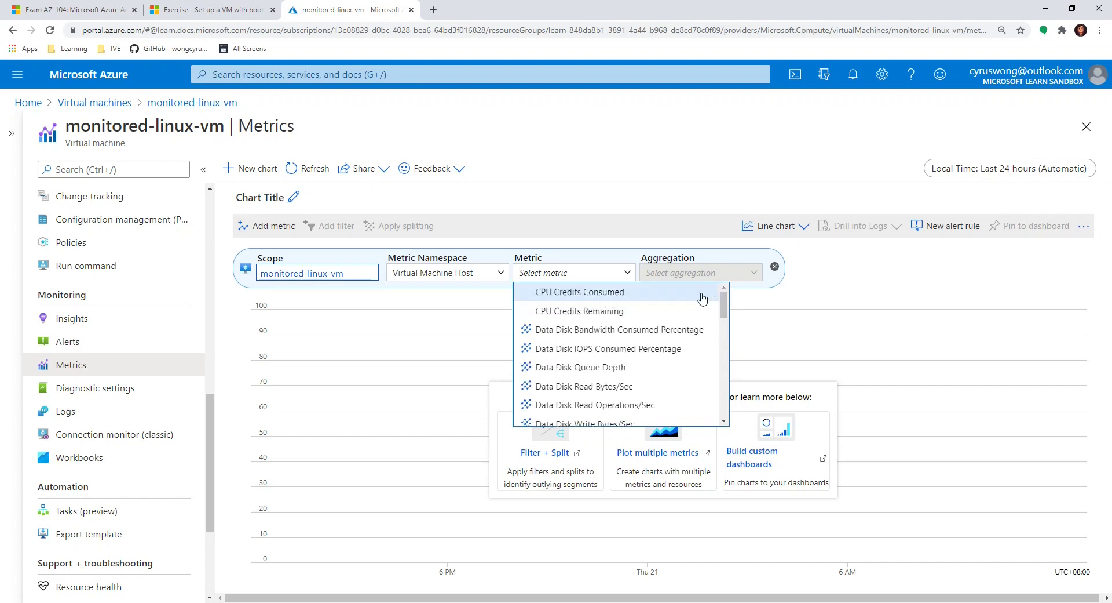
pyautogui.click(176, 6)
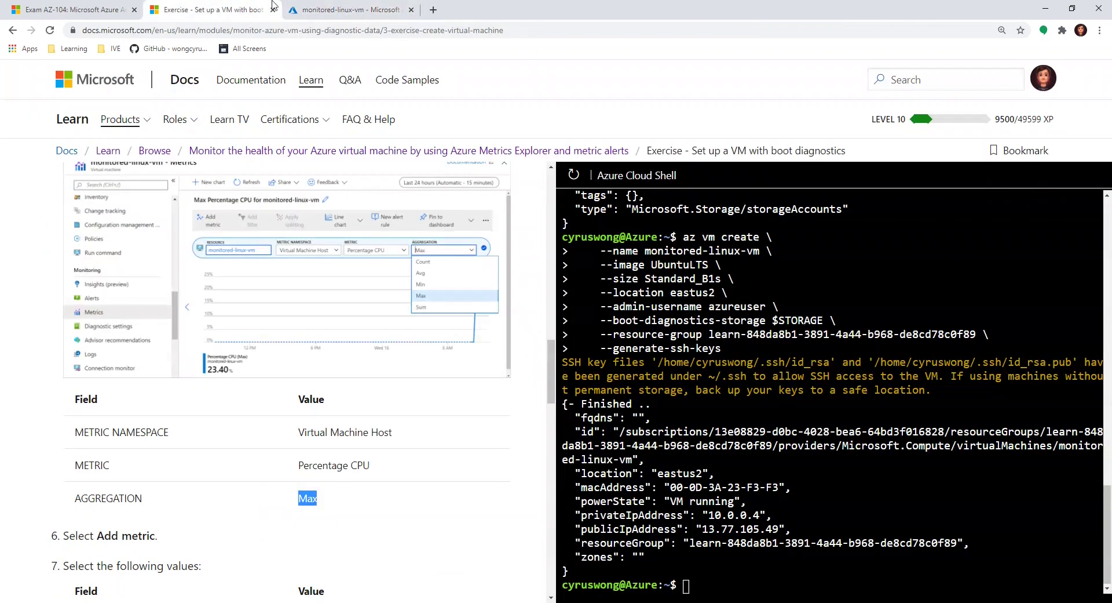
pyautogui.click(302, 7)
pyautogui.click(214, 7)
pyautogui.click(333, 8)
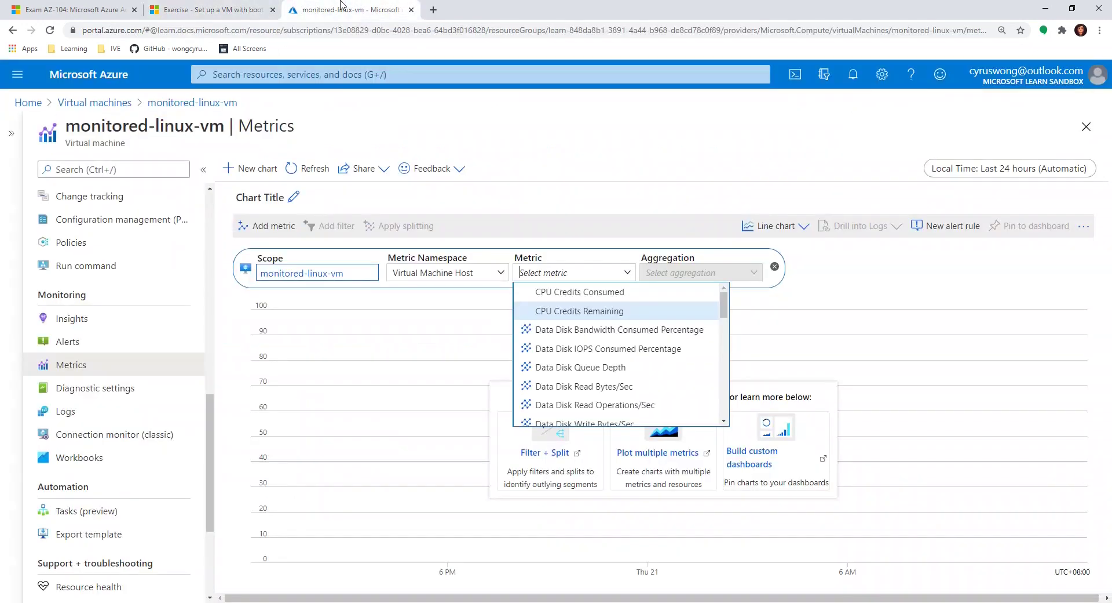
# Step: Set the chart's metric namespace to Virtual Machine Host and its metric to Percentage CPU
pyautogui.click(450, 272)
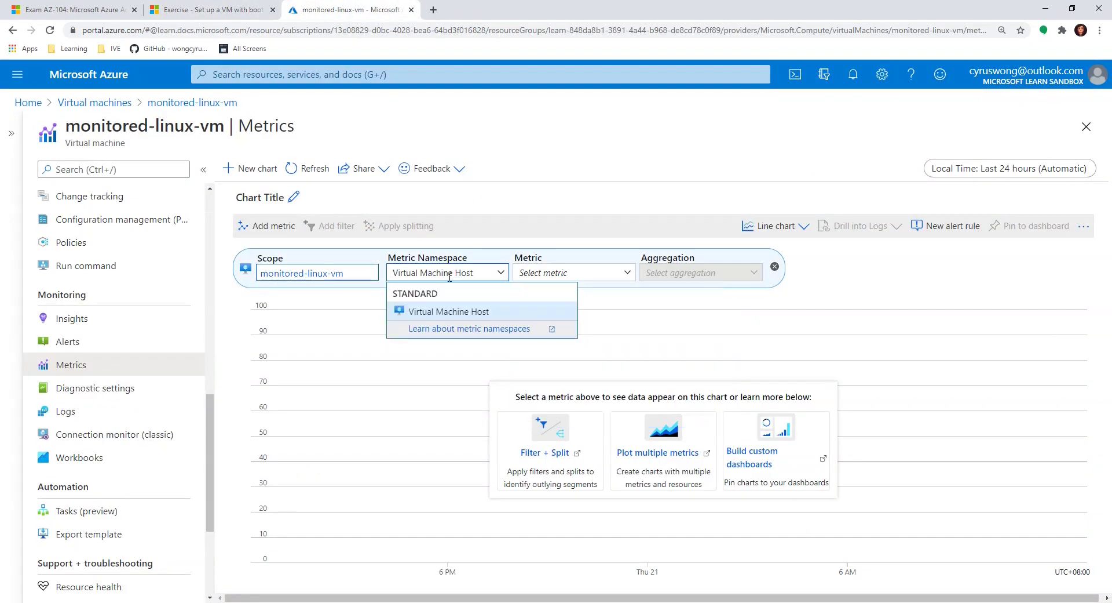
pyautogui.click(459, 313)
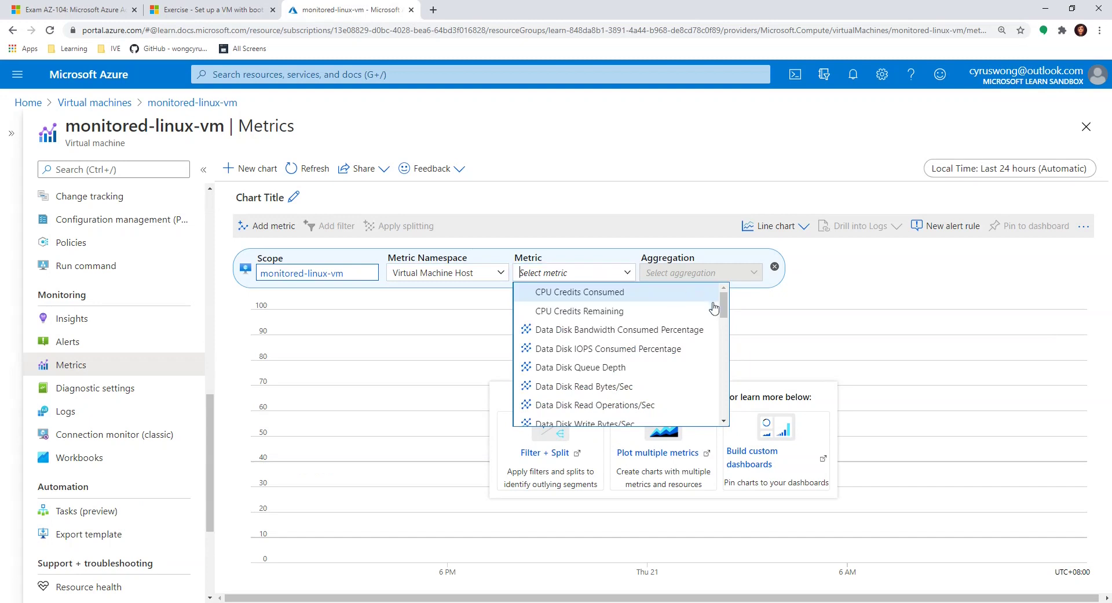
pyautogui.moveTo(725, 306); pyautogui.dragTo(727, 395)
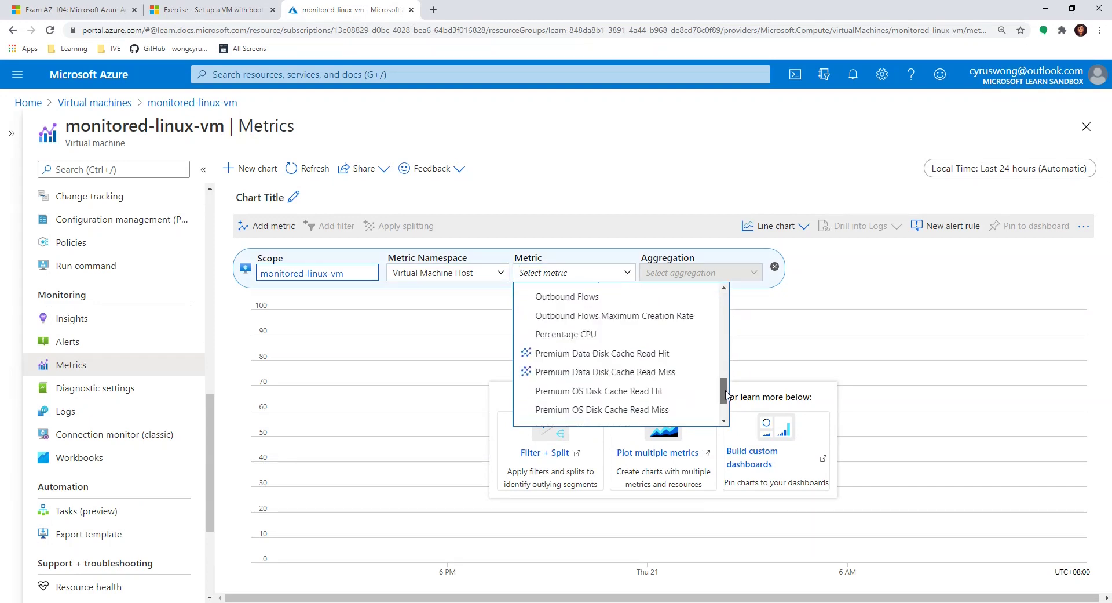
pyautogui.click(602, 334)
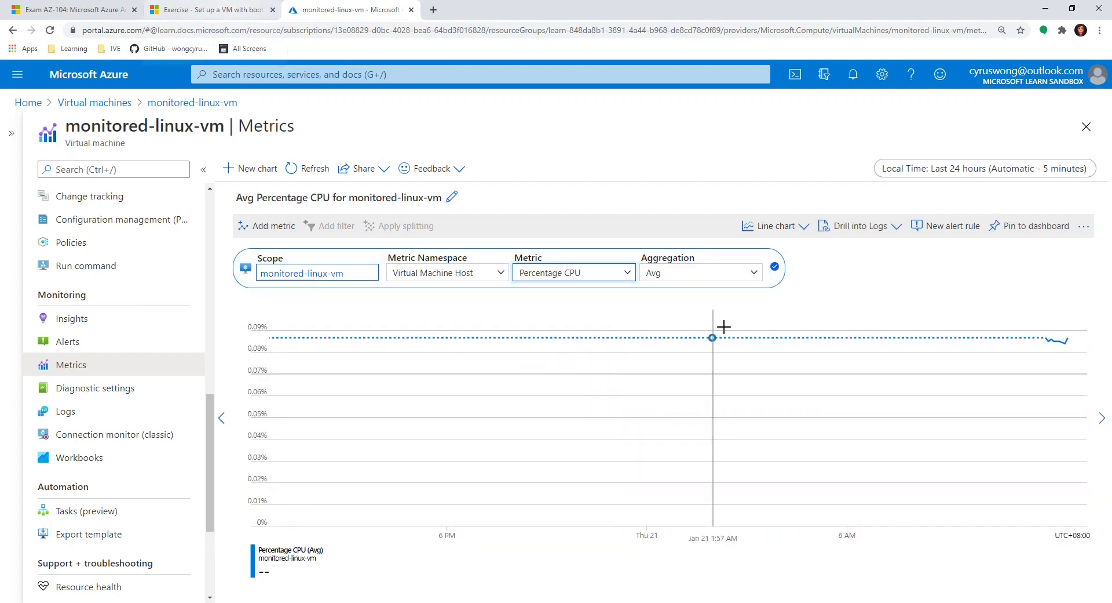
# Step: Recheck the required chart values in the Learn exercise and return to the VM's metrics chart in the portal
pyautogui.click(214, 9)
pyautogui.scroll(-1, 438, 452)
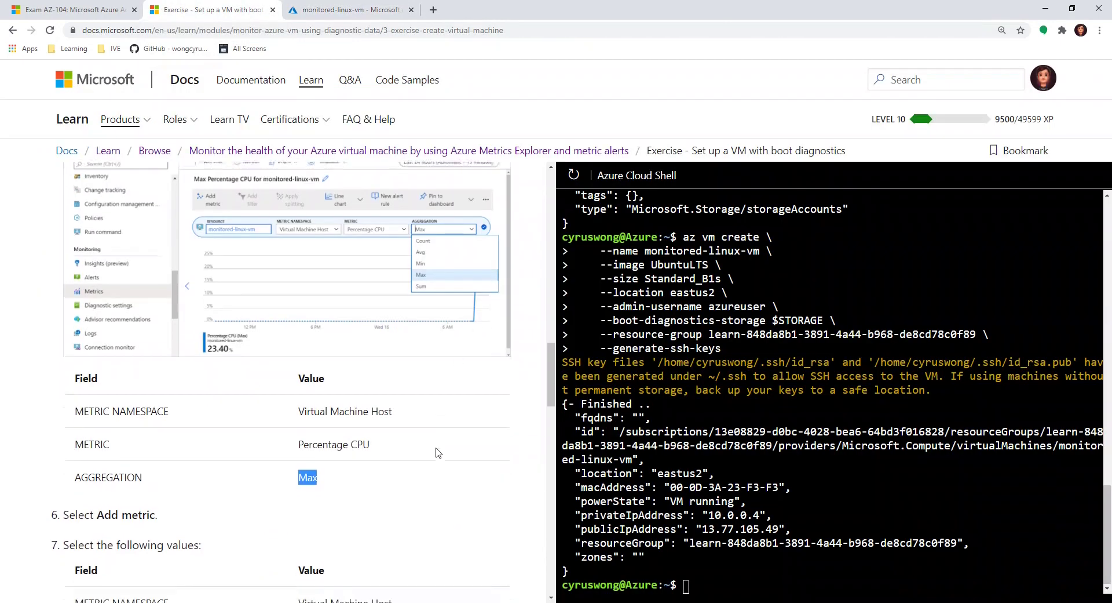
pyautogui.click(307, 5)
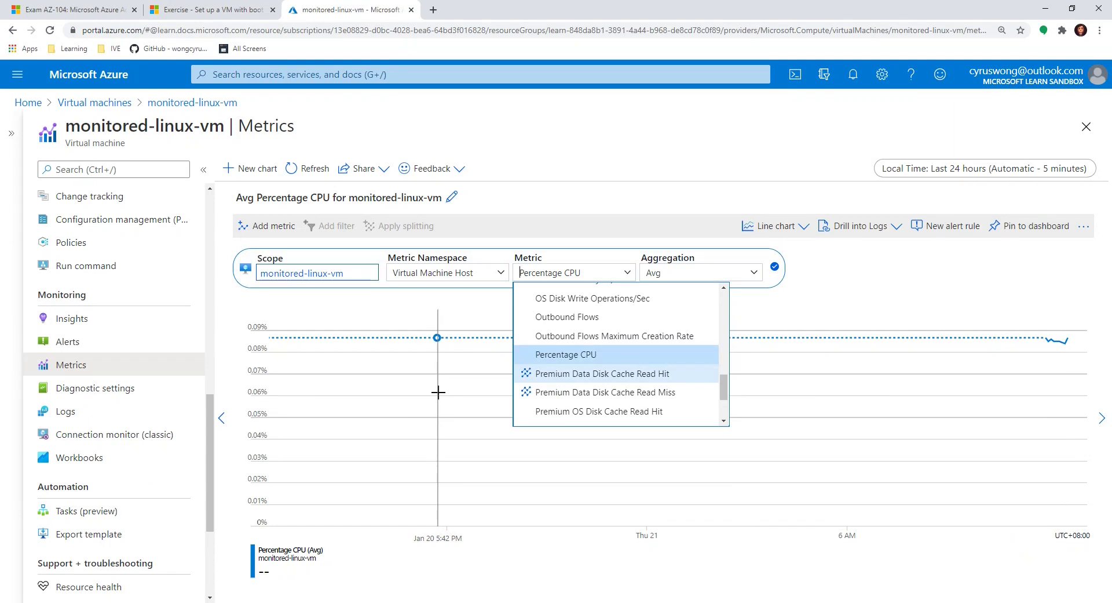
# Step: Try the Sum, Max and Avg aggregations on the Percentage CPU chart, rechecking the Learn exercise in between
pyautogui.click(720, 266)
pyautogui.click(735, 267)
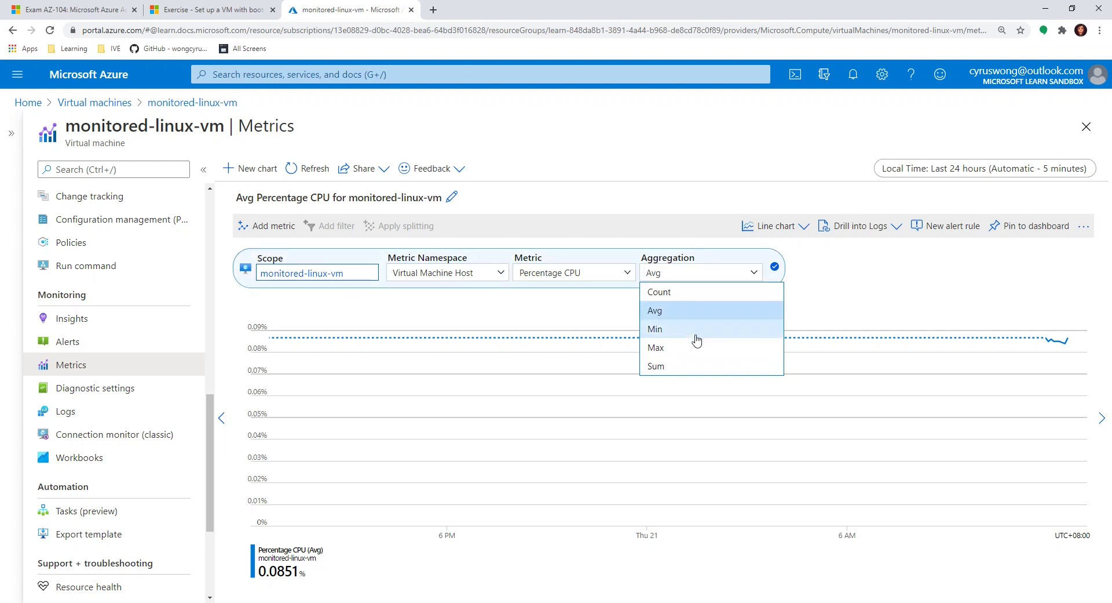
pyautogui.click(682, 368)
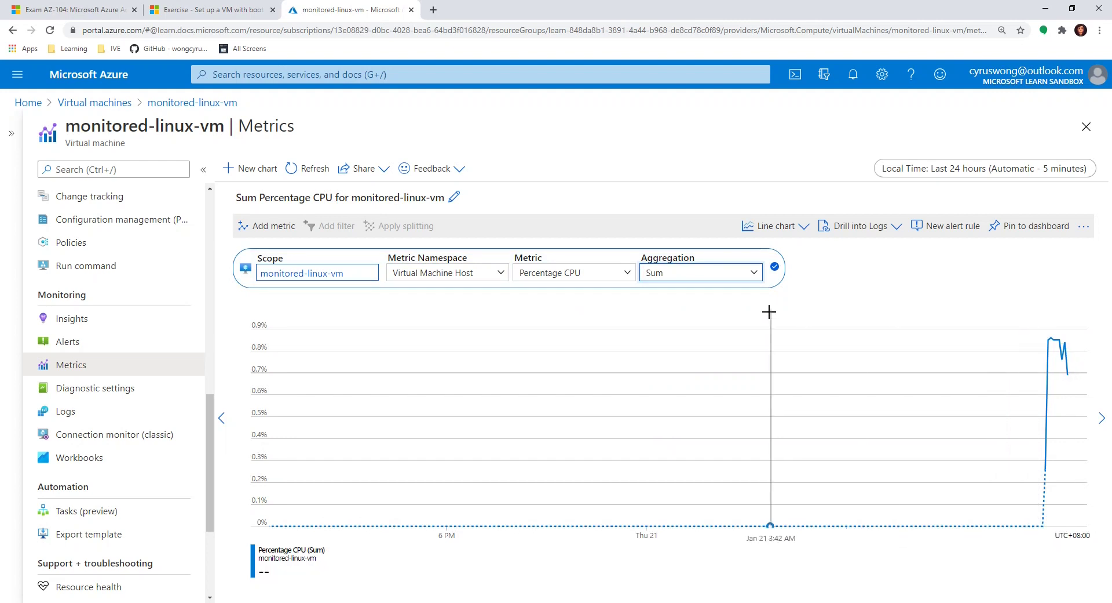
pyautogui.click(734, 273)
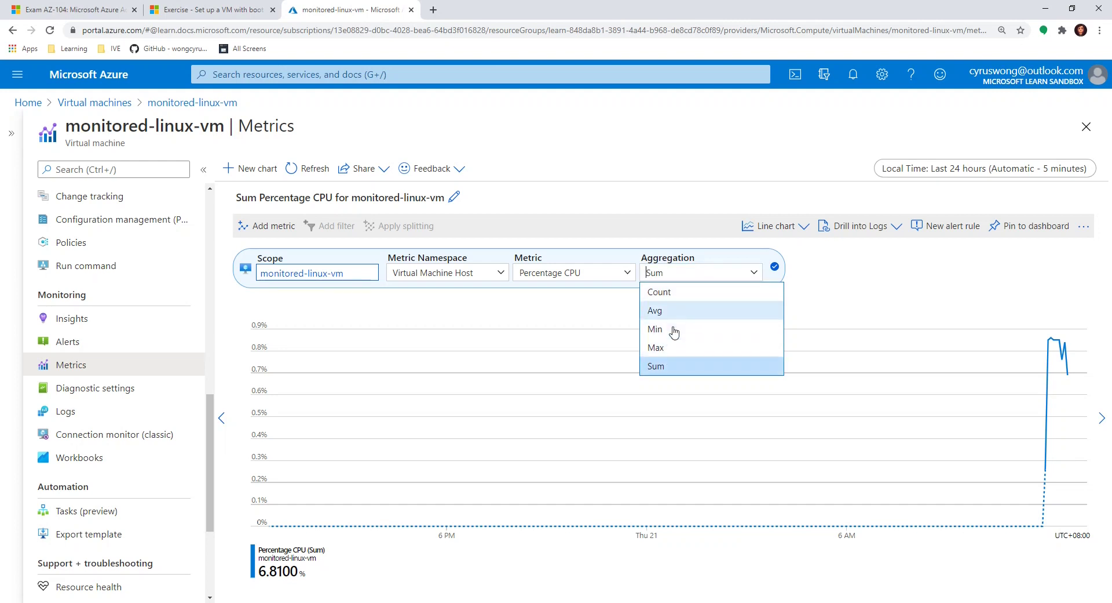
pyautogui.click(674, 348)
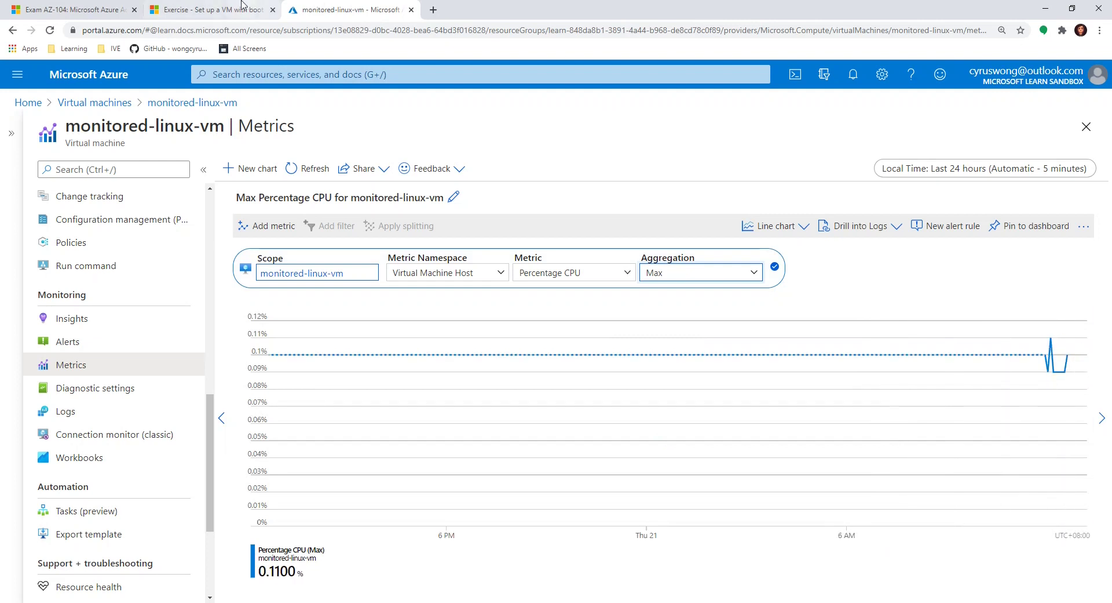
pyautogui.click(214, 9)
pyautogui.click(348, 9)
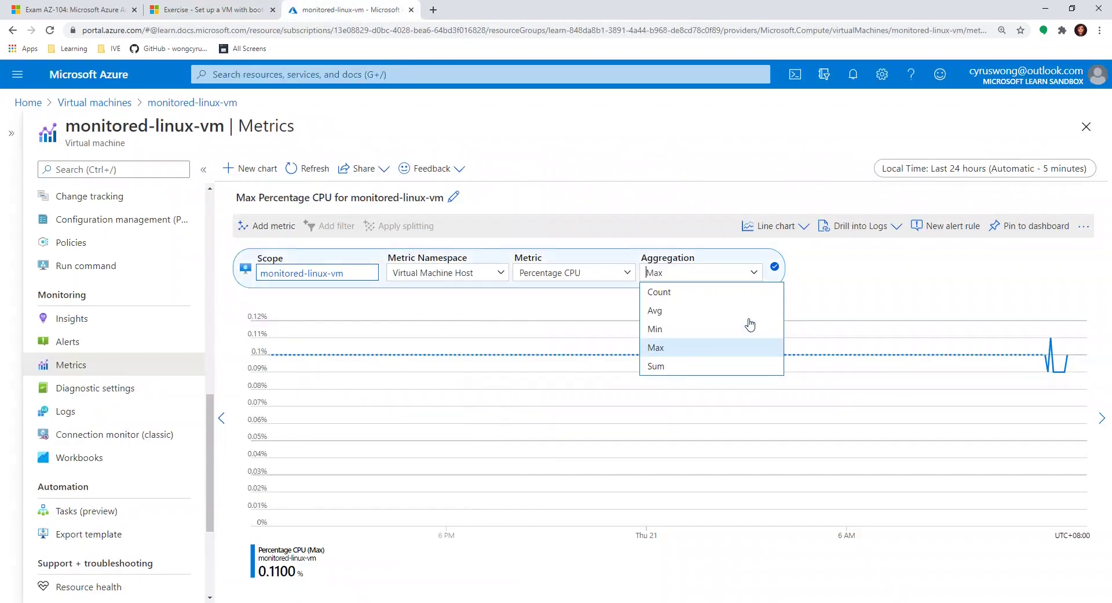
pyautogui.click(699, 321)
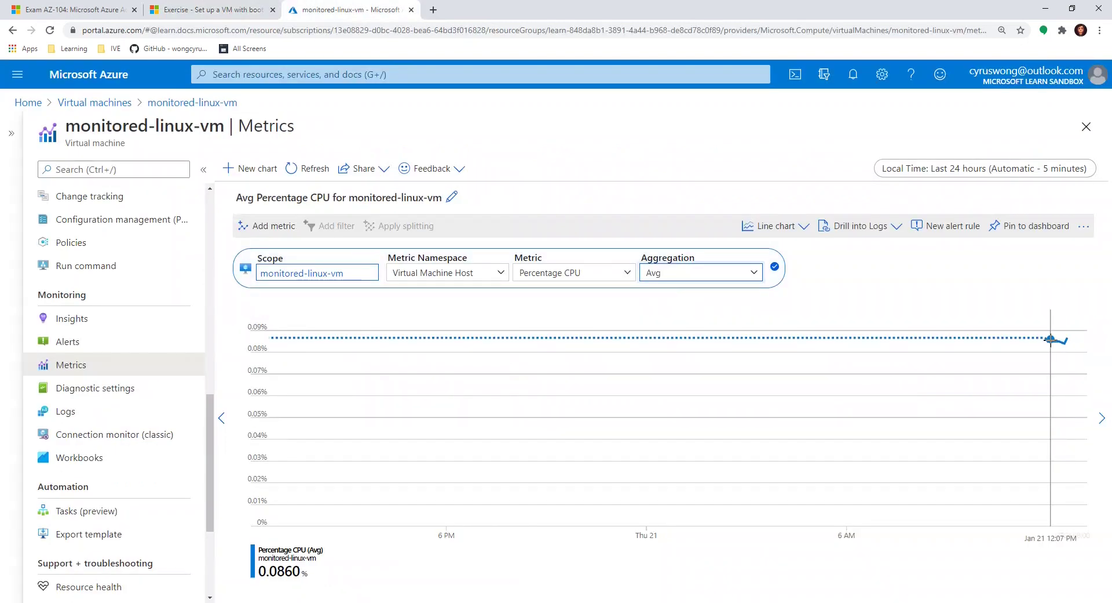
# Step: Set the Percentage CPU aggregation to Max and narrow the chart's time range to 1/21 11:23 AM - 12:41 PM
pyautogui.click(719, 275)
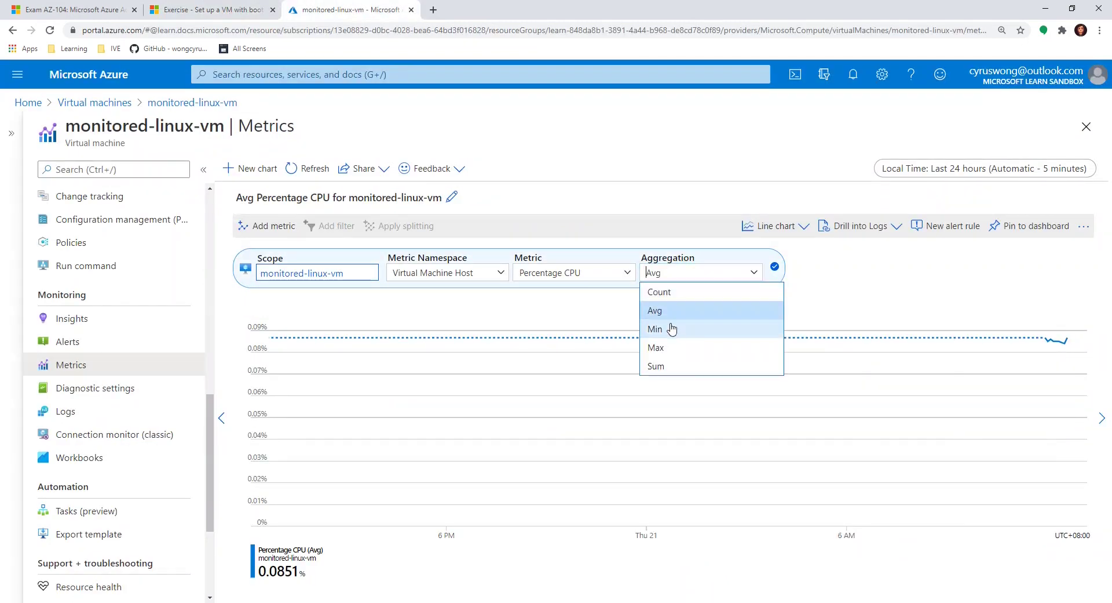
pyautogui.click(671, 347)
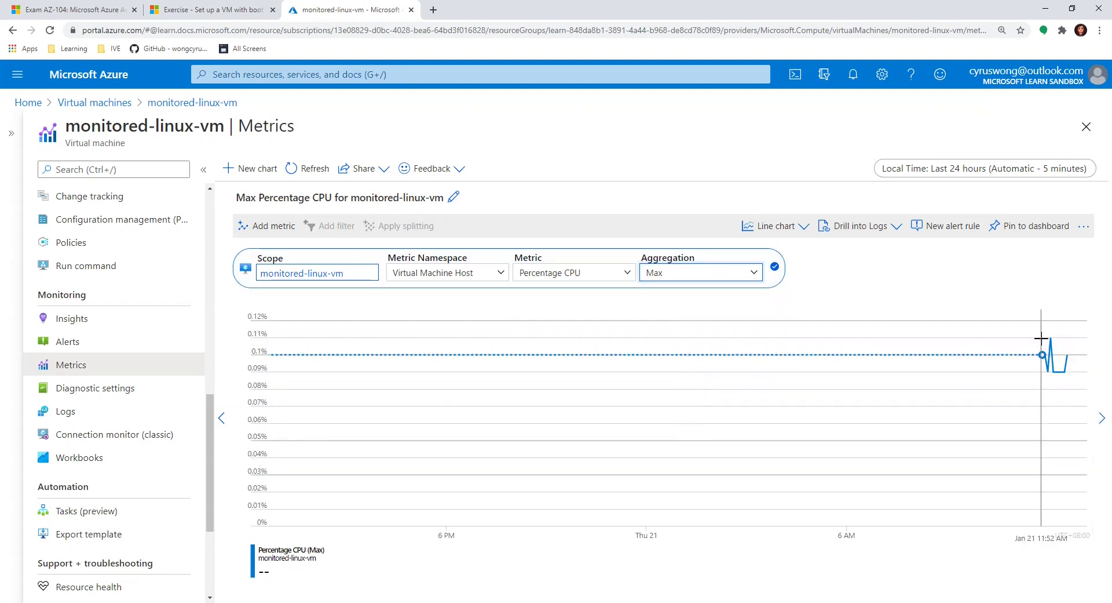
pyautogui.moveTo(1027, 319); pyautogui.dragTo(1083, 316)
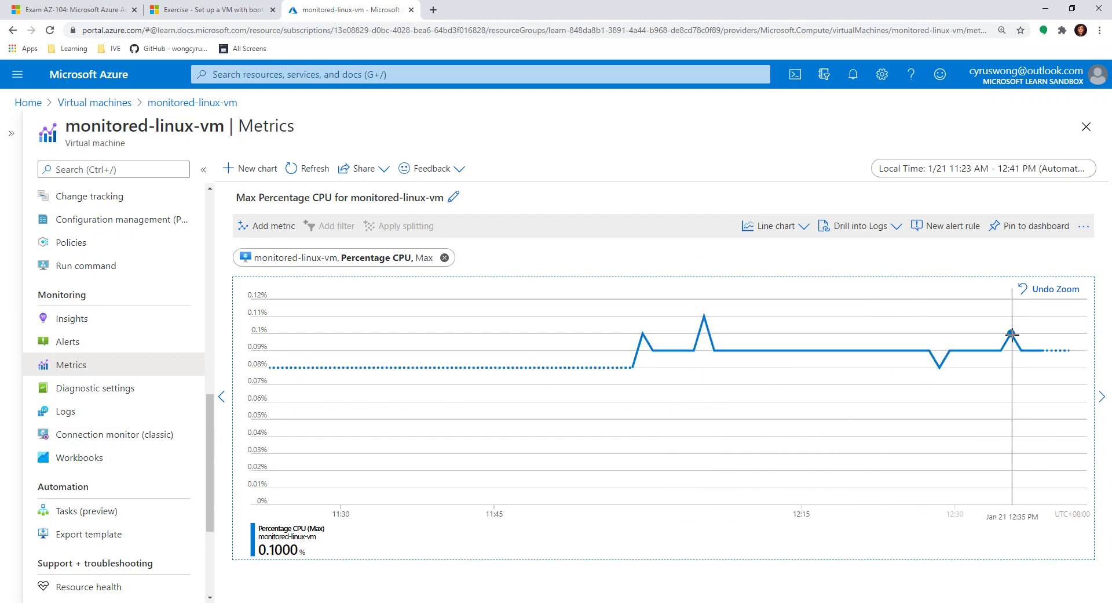
# Step: Look up the values for the second metric in the Learn exercise and return to the portal's chart
pyautogui.click(244, 6)
pyautogui.scroll(-2, 387, 462)
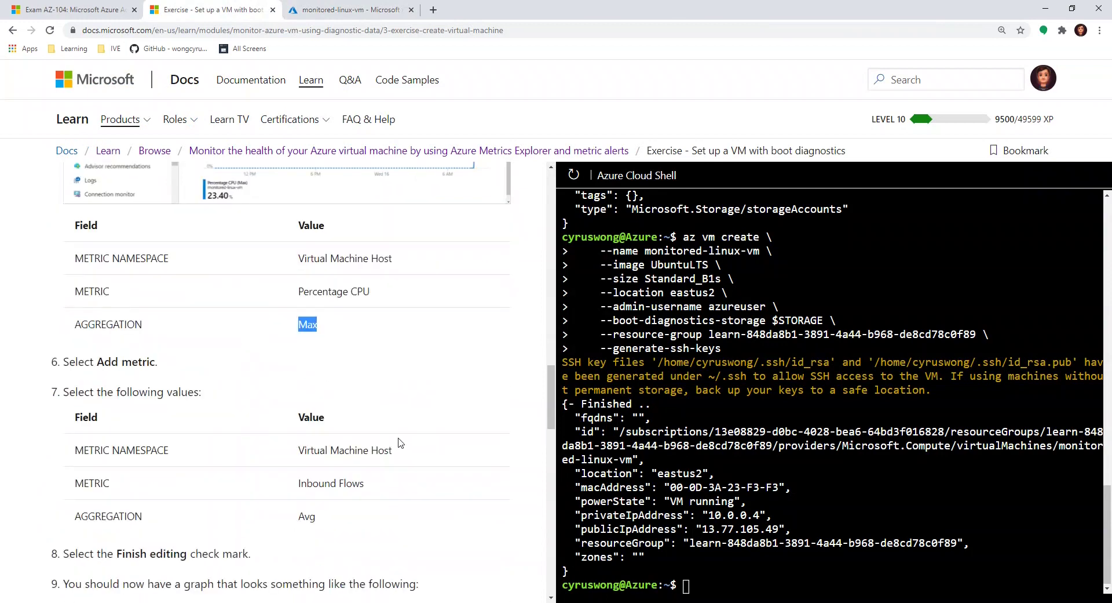
pyautogui.click(382, 7)
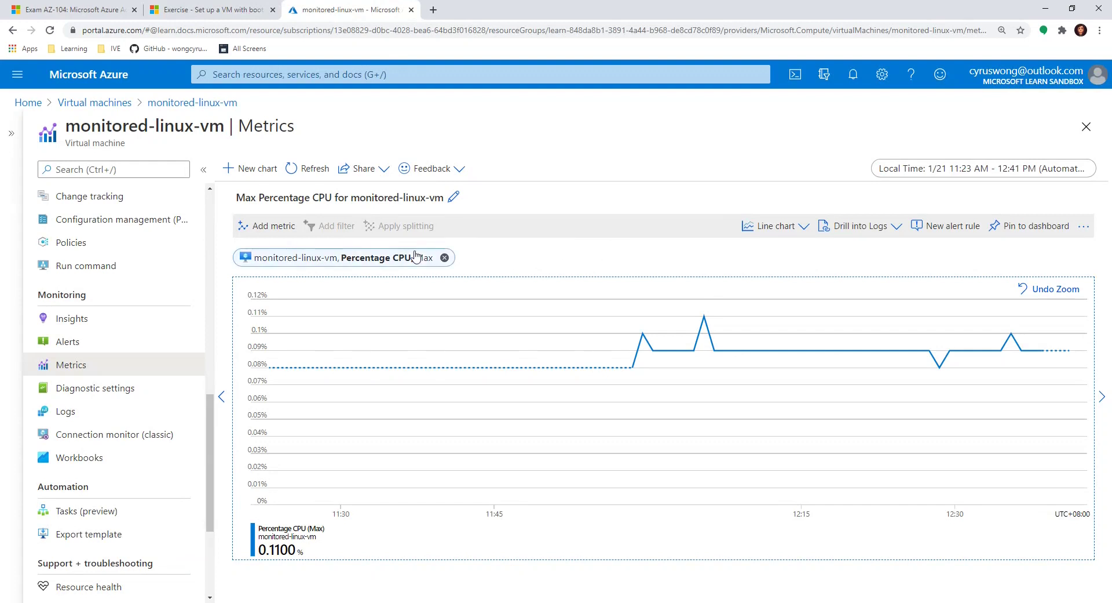
# Step: Add Inbound Flows from the Virtual Machine Host namespace as a second chart metric with Avg aggregation, consulting the exercise for the values
pyautogui.click(273, 225)
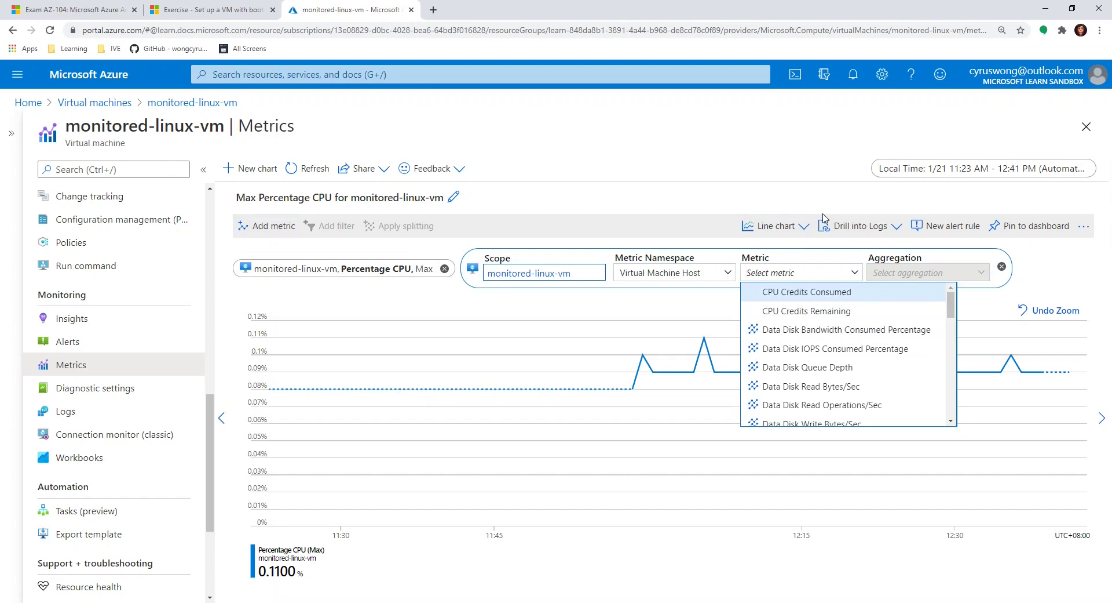
pyautogui.click(191, 9)
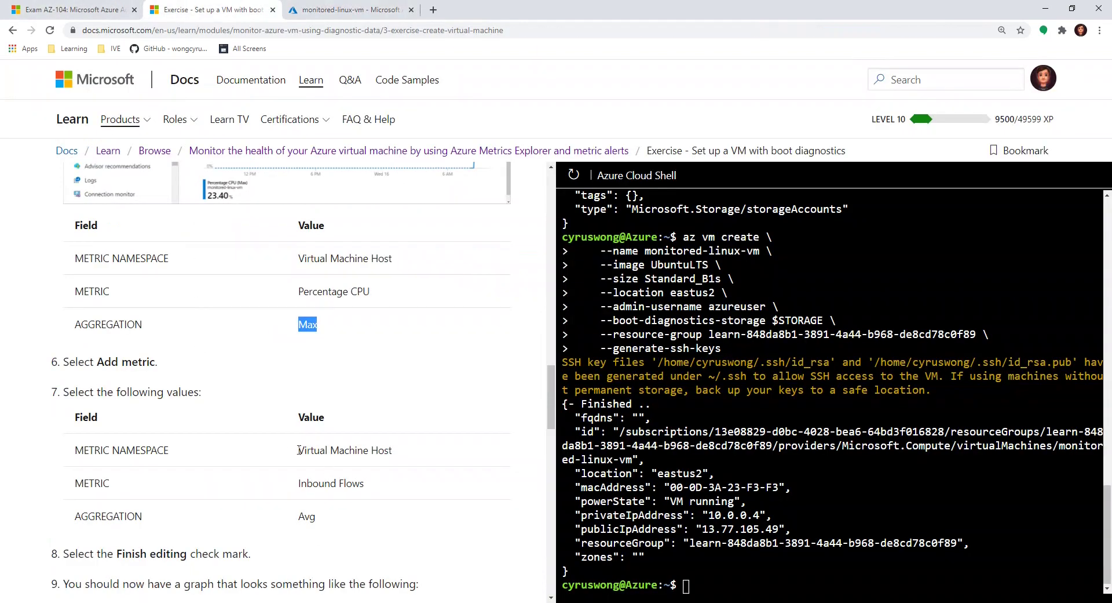
pyautogui.scroll(-1, 343, 447)
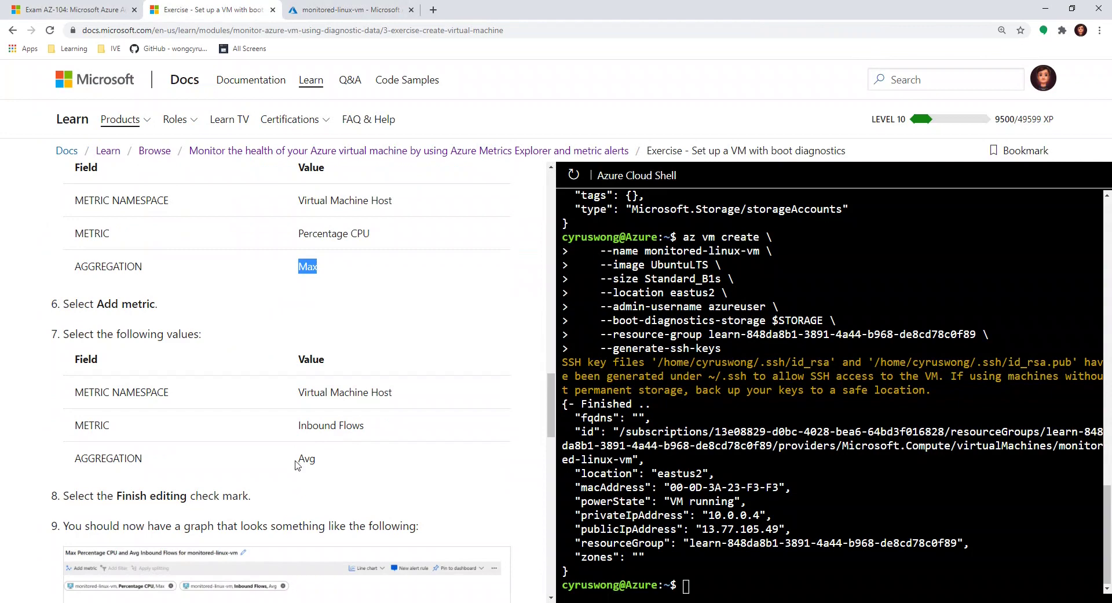
pyautogui.click(307, 7)
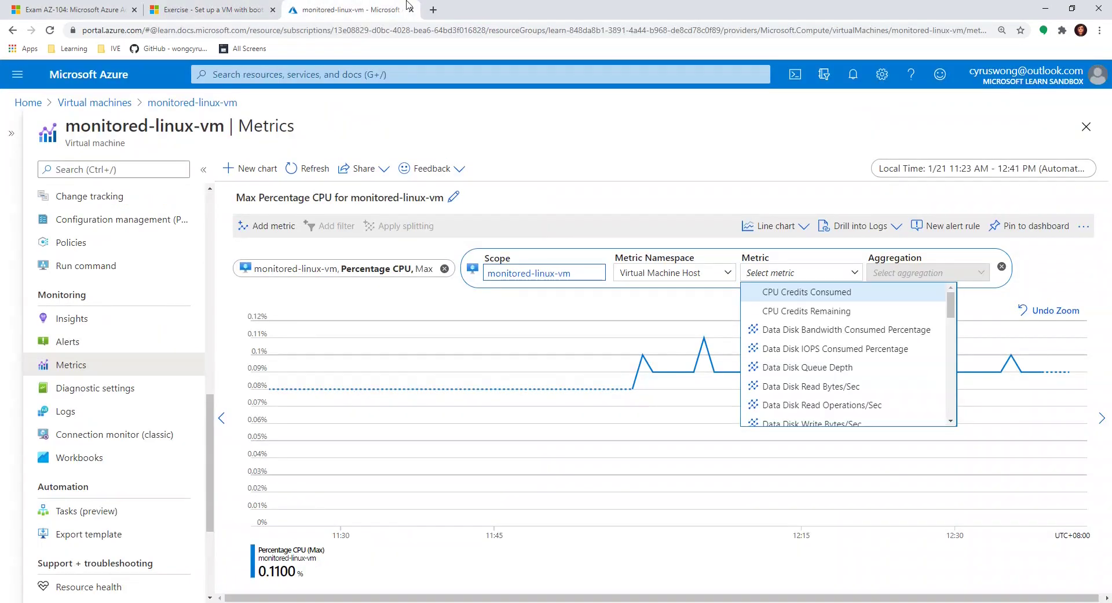
pyautogui.scroll(-3, 951, 299)
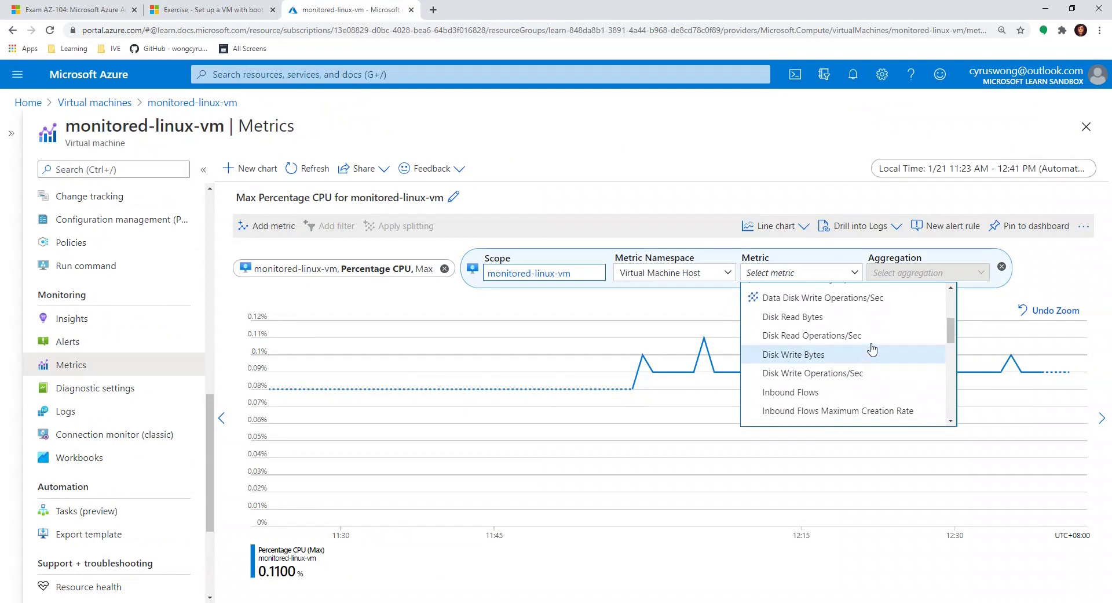
pyautogui.click(872, 394)
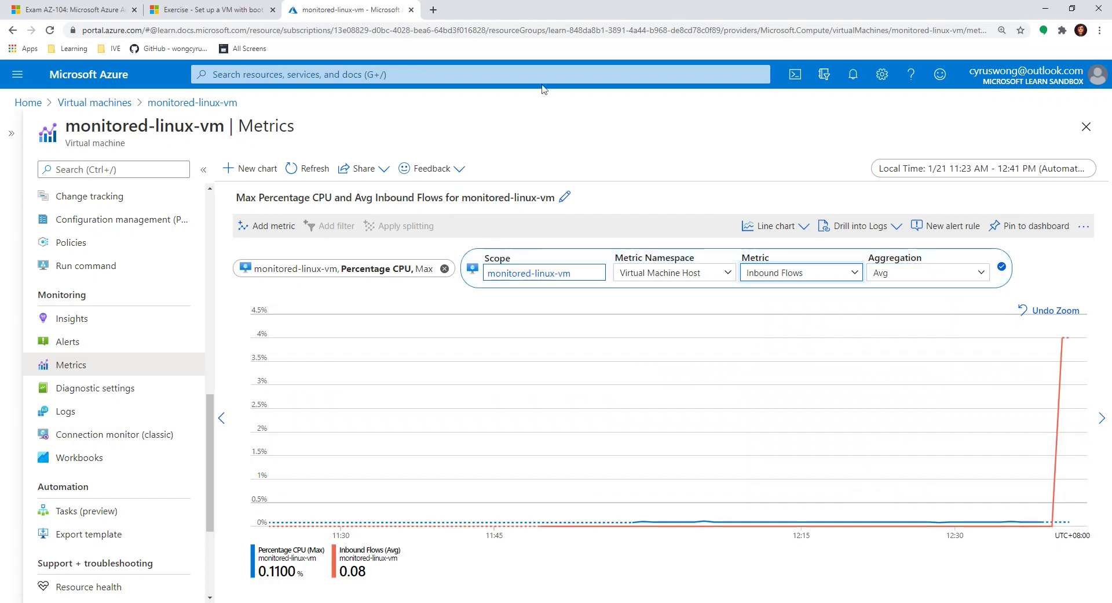
# Step: Check the Inbound Flows aggregation options against the value listed in the Learn exercise
pyautogui.click(193, 5)
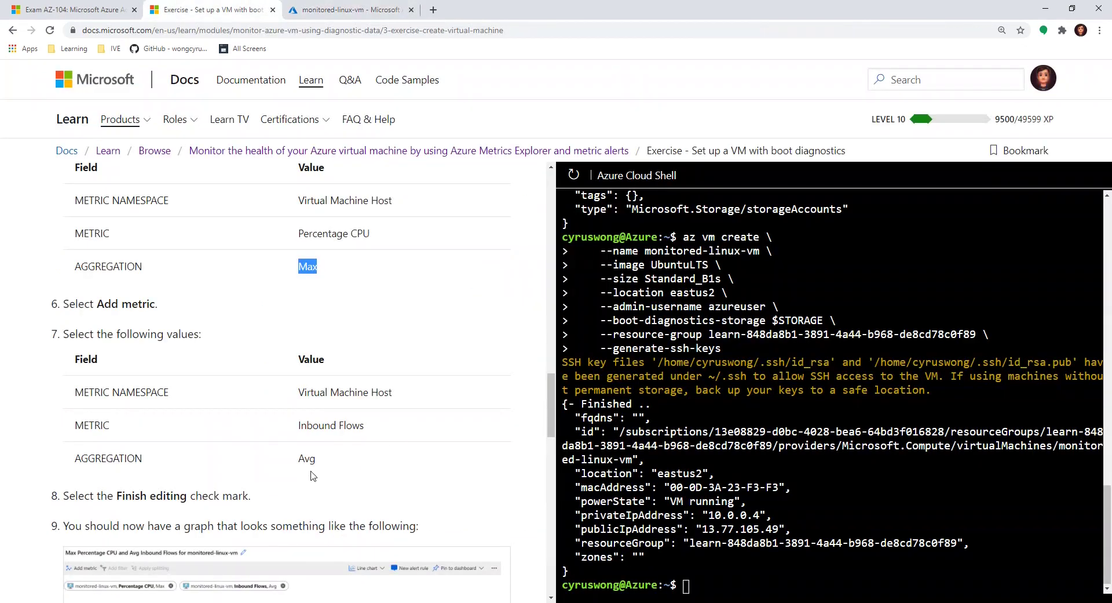
pyautogui.click(351, 10)
pyautogui.click(913, 278)
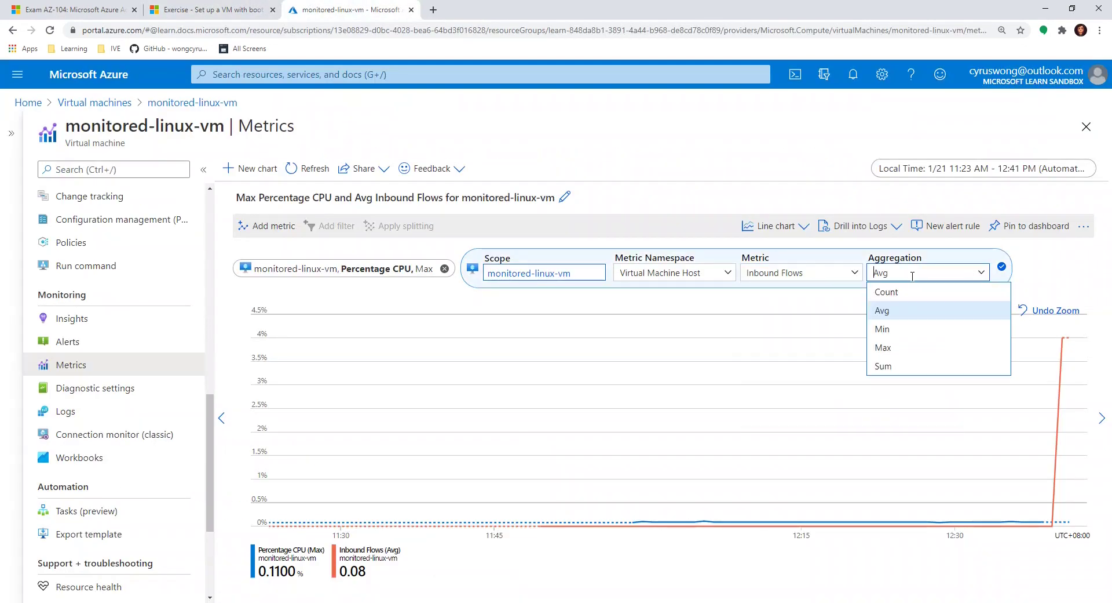
pyautogui.click(936, 264)
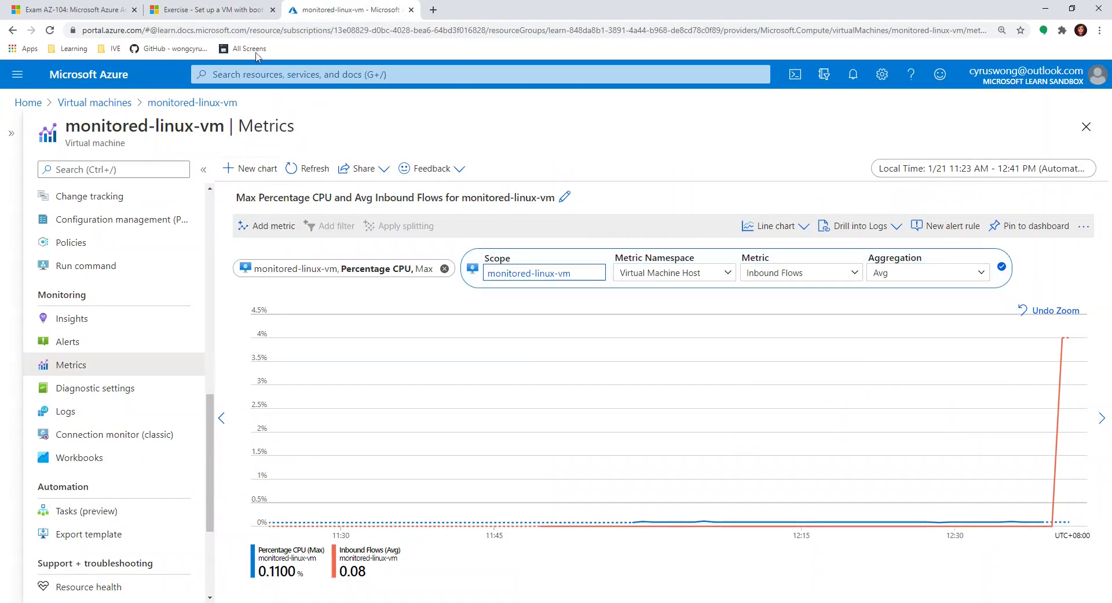
# Step: Read the exercise's instruction for finishing the metric edit and return to the portal's chart
pyautogui.click(197, 7)
pyautogui.scroll(-3, 323, 472)
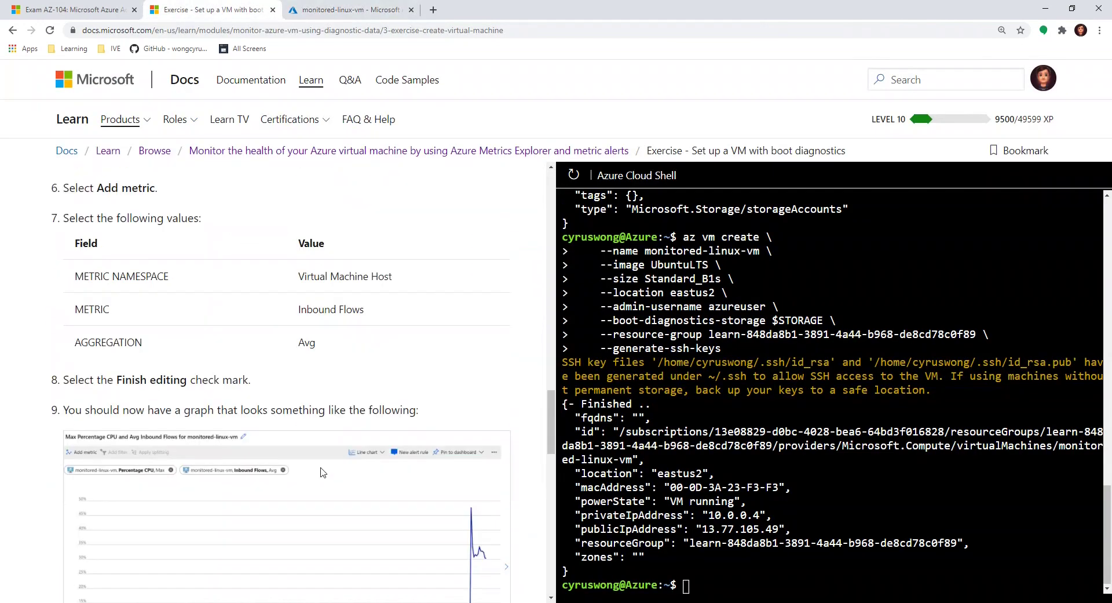
pyautogui.scroll(2, 323, 472)
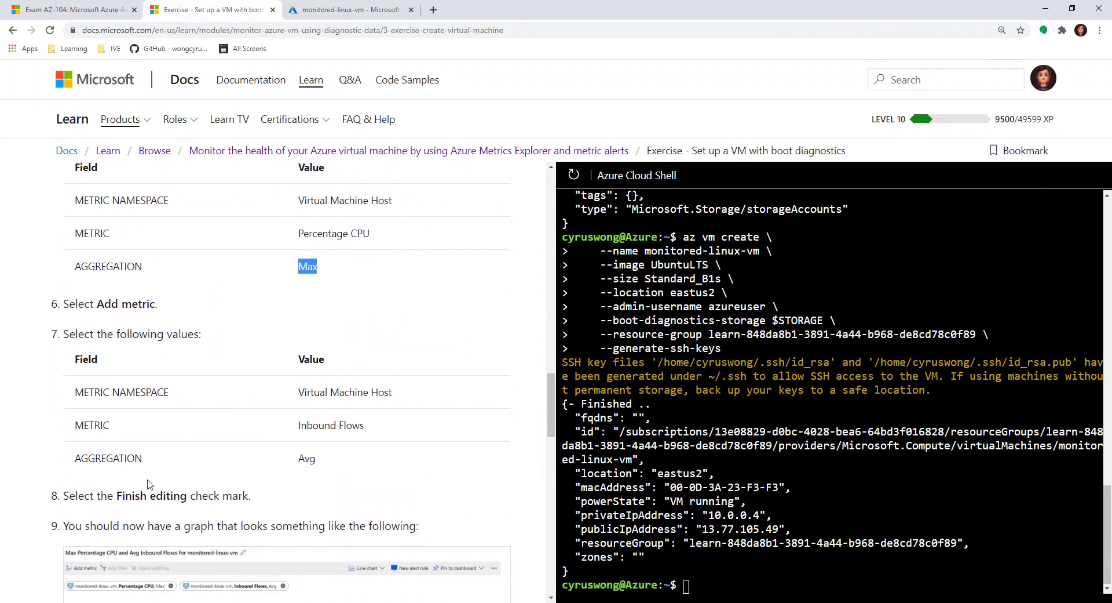
pyautogui.click(348, 10)
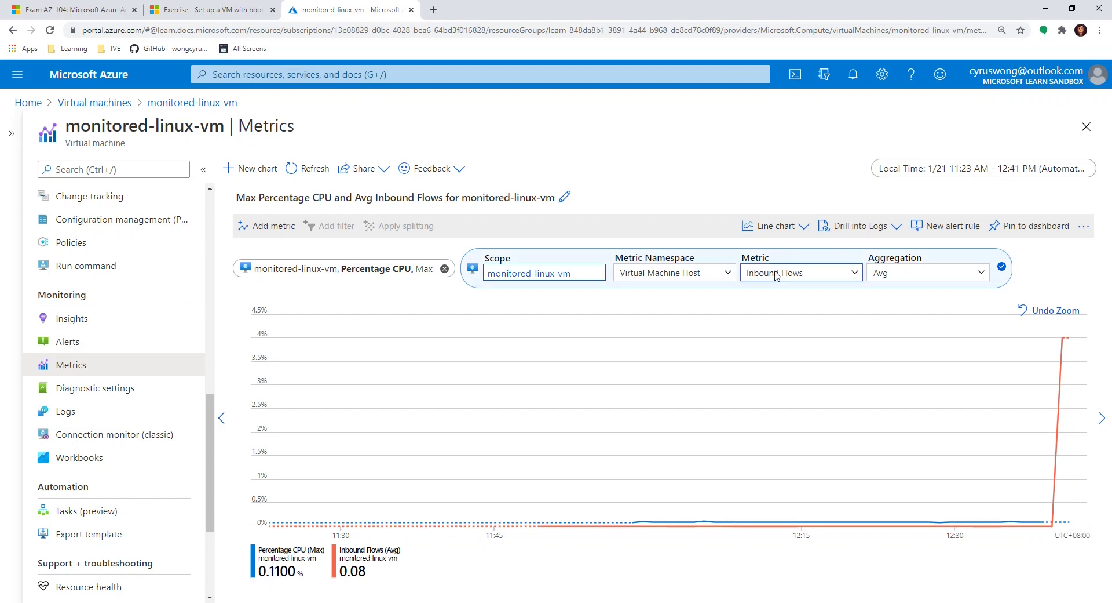
# Step: Finish editing Inbound Flows, discard the extra blank metric, and narrow the chart's time range to 1/21 12:30 PM - 12:41 PM
pyautogui.click(268, 227)
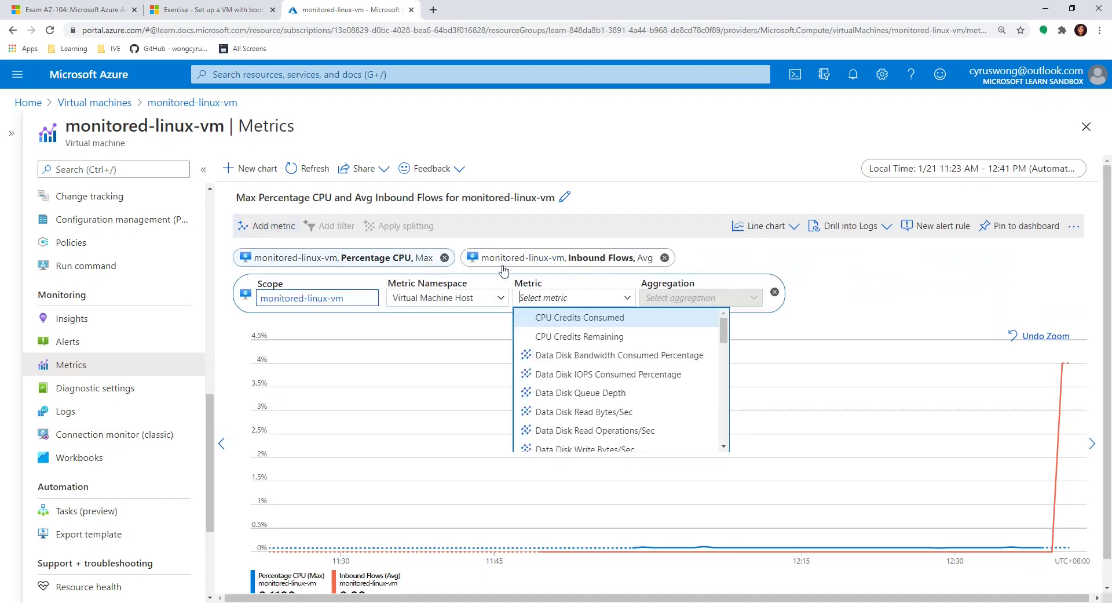
pyautogui.click(775, 292)
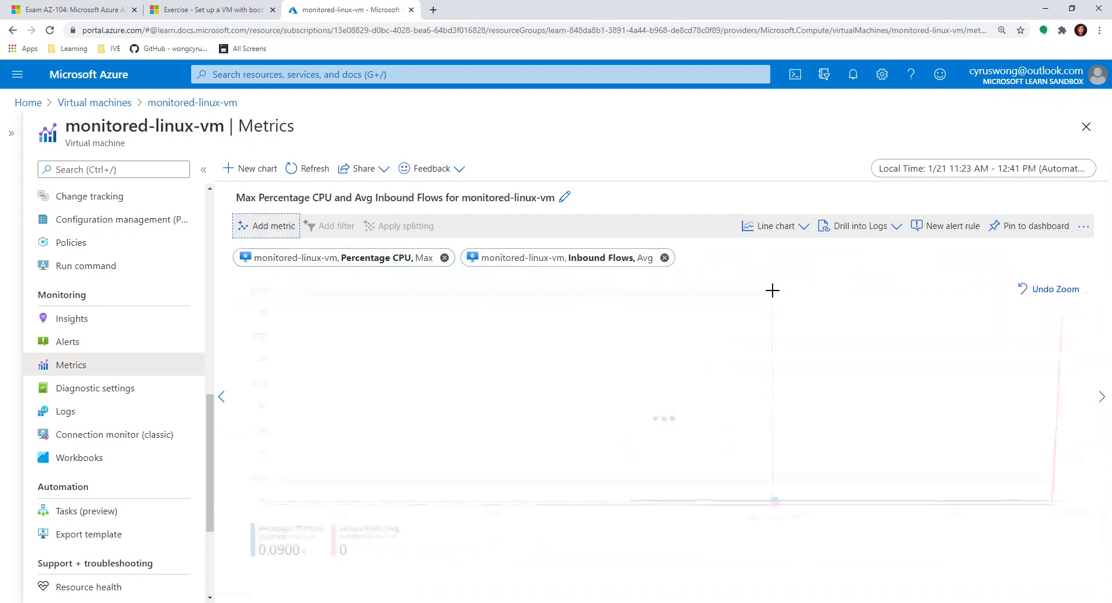
pyautogui.moveTo(964, 312); pyautogui.dragTo(1100, 314)
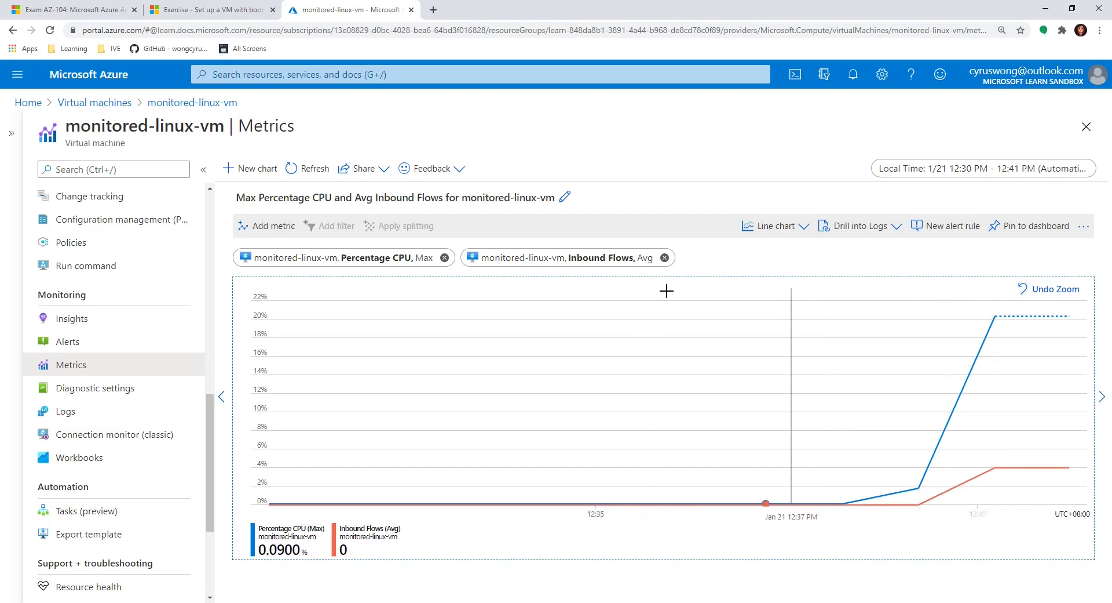
# Step: Compare the chart with the exercise's expected graph and review the Inbound Flows metric's settings
pyautogui.click(209, 9)
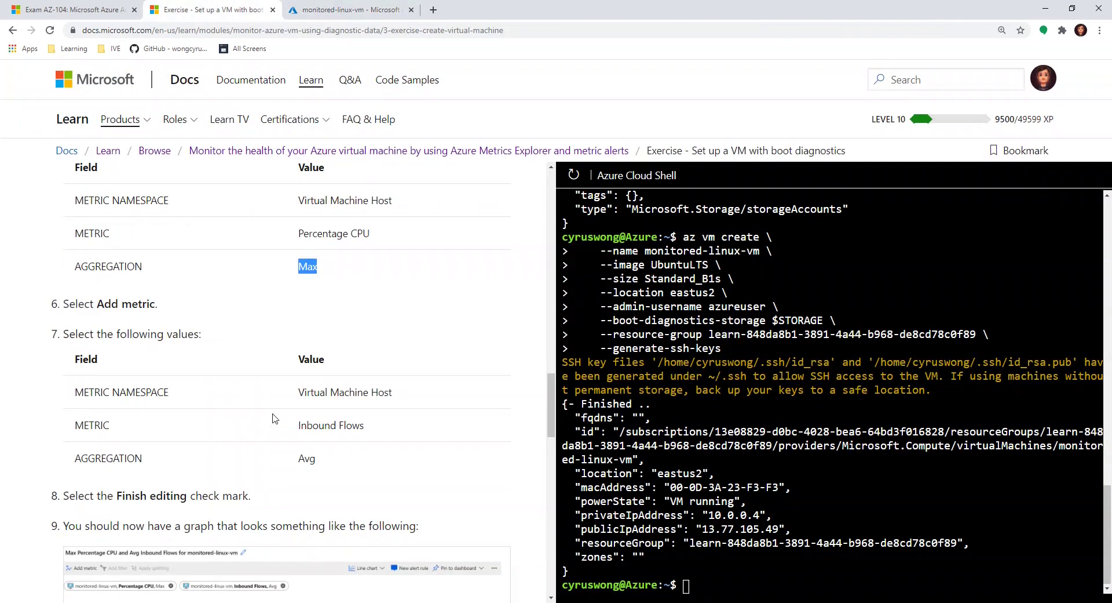
pyautogui.scroll(-4, 155, 400)
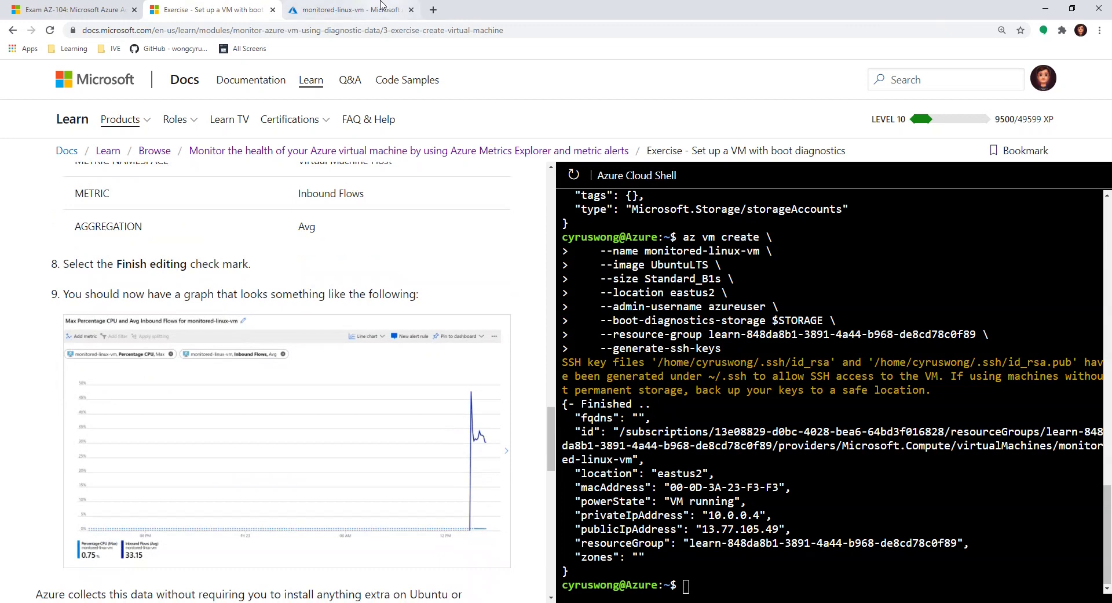
pyautogui.click(348, 9)
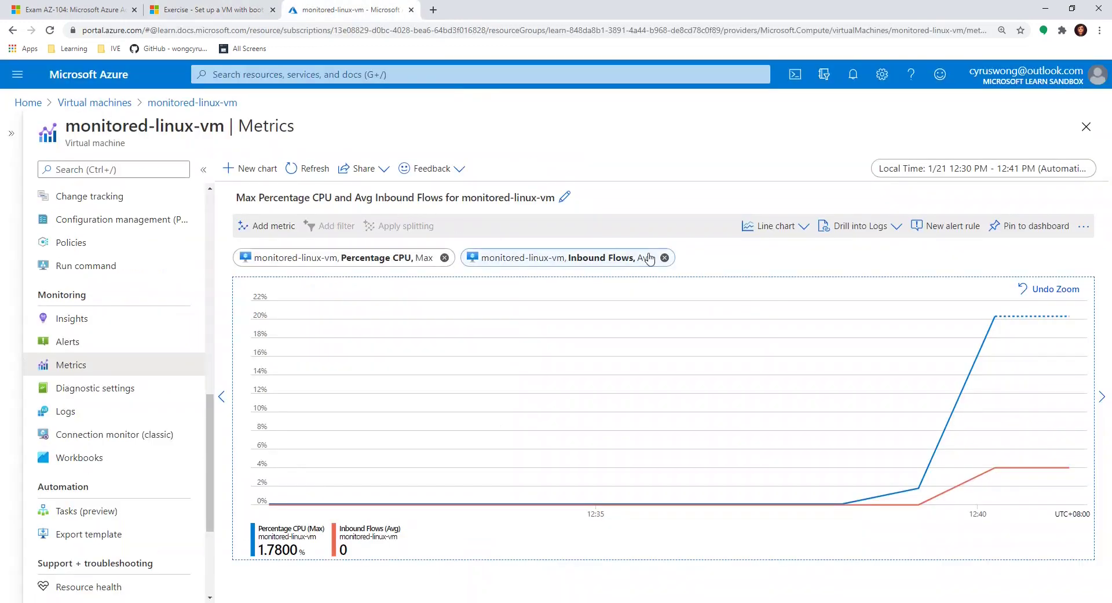
pyautogui.click(609, 259)
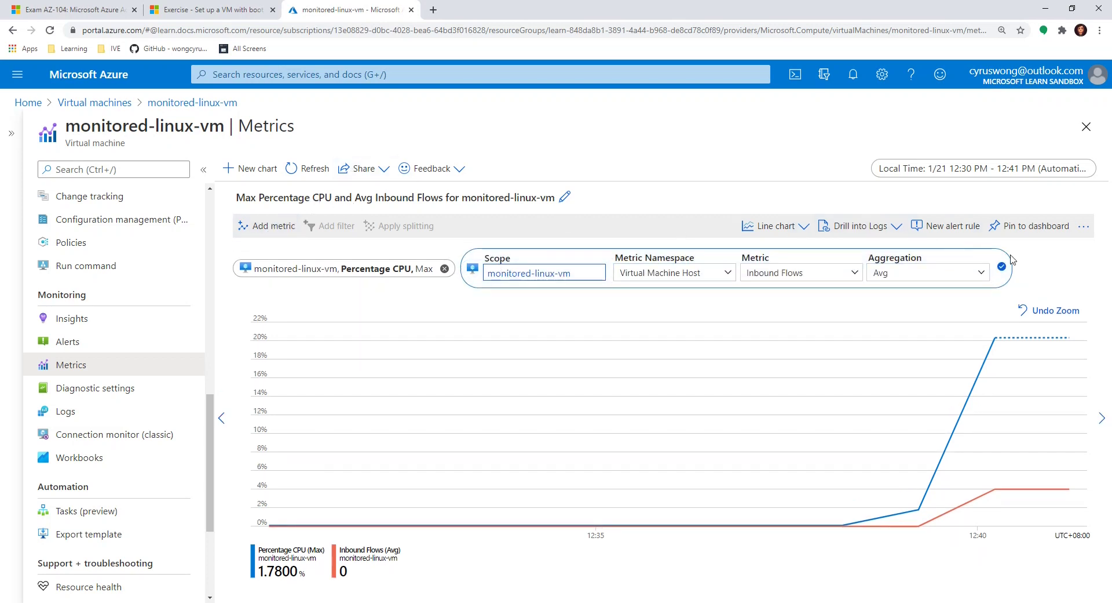
pyautogui.click(1041, 264)
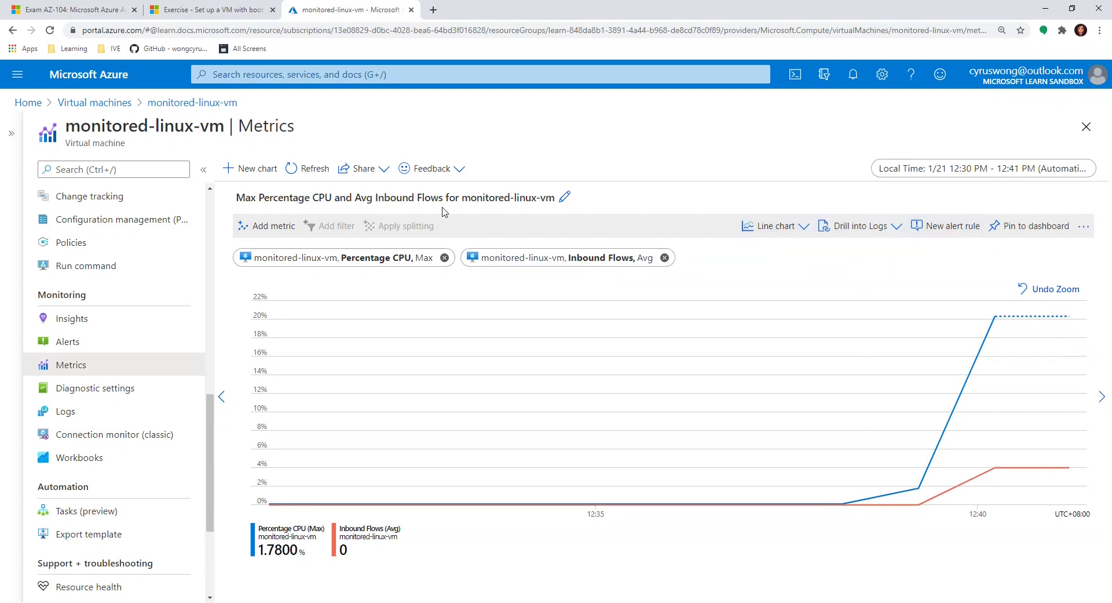
# Step: Compare the sample graph's legend in the Learn exercise with the portal chart's legend, and return to the exercise
pyautogui.click(279, 7)
pyautogui.scroll(1, 121, 284)
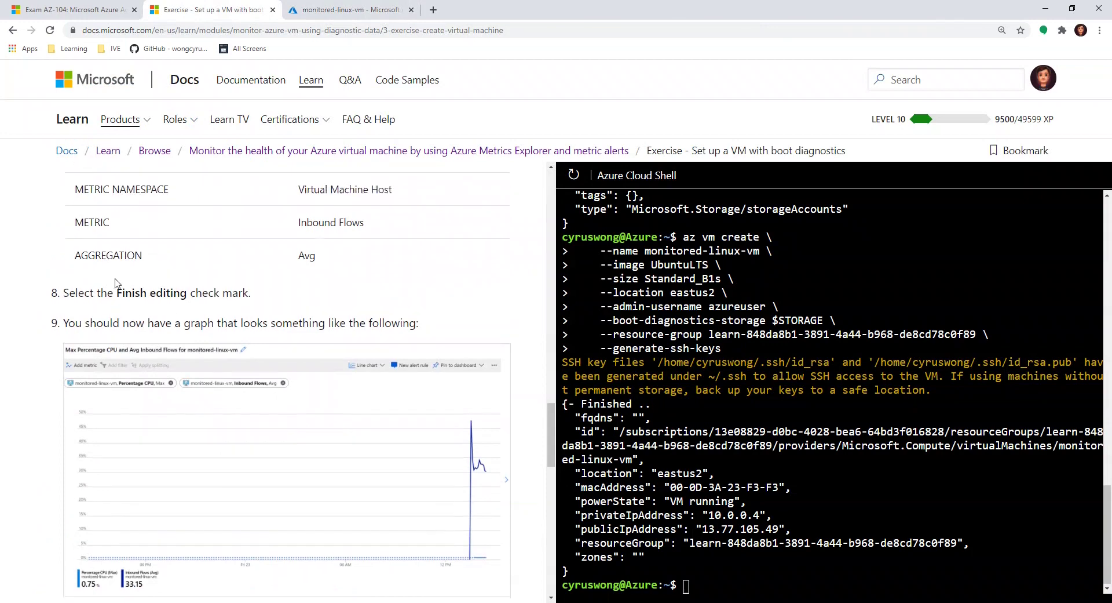
pyautogui.scroll(-1, 139, 285)
pyautogui.scroll(-1, 141, 285)
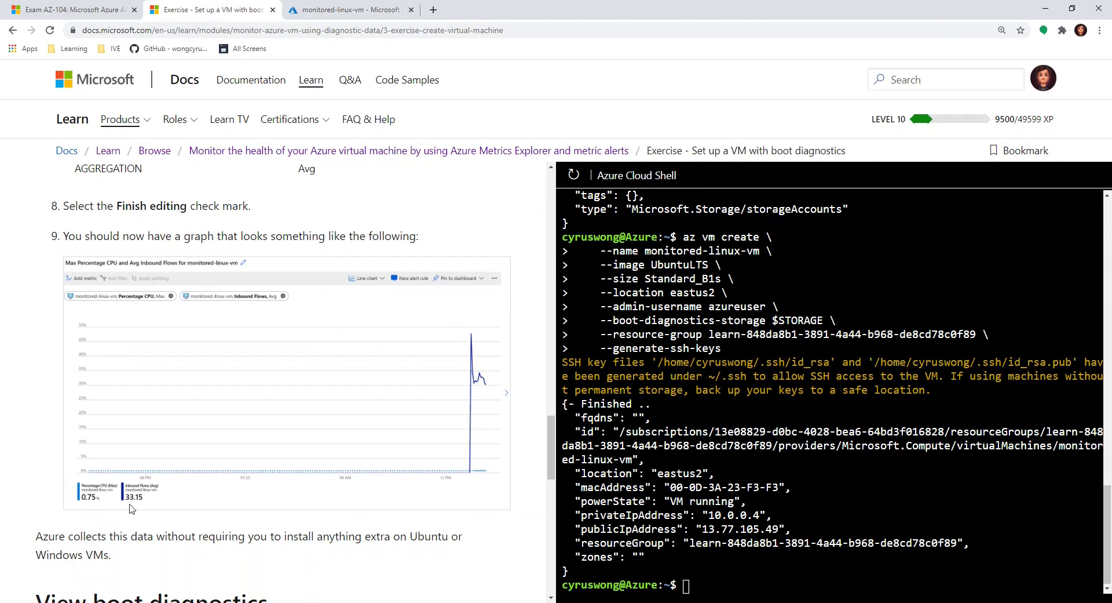
pyautogui.click(321, 6)
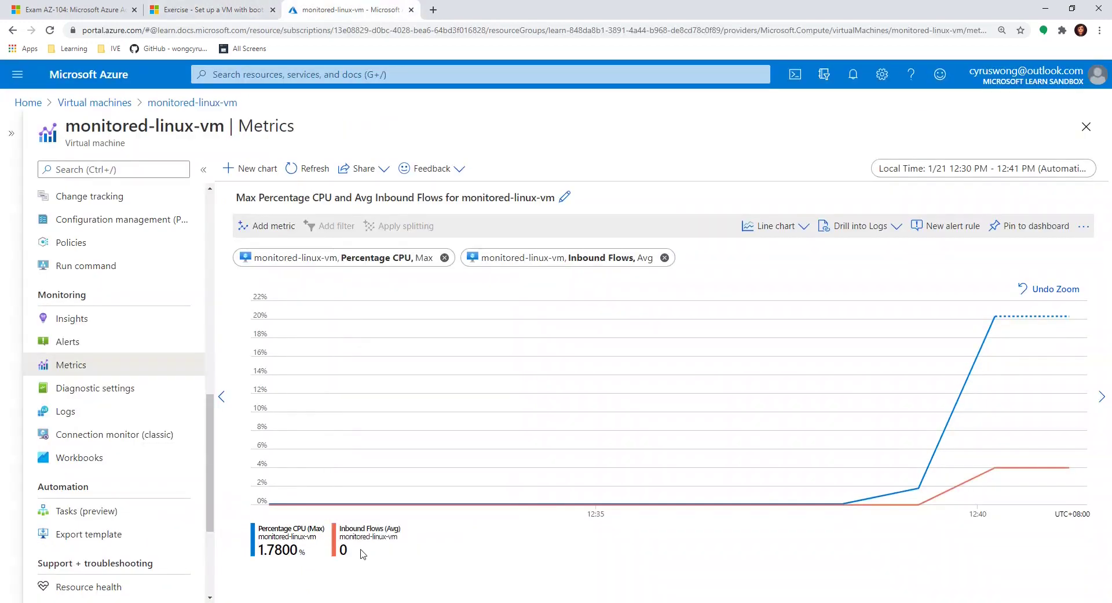
pyautogui.click(187, 6)
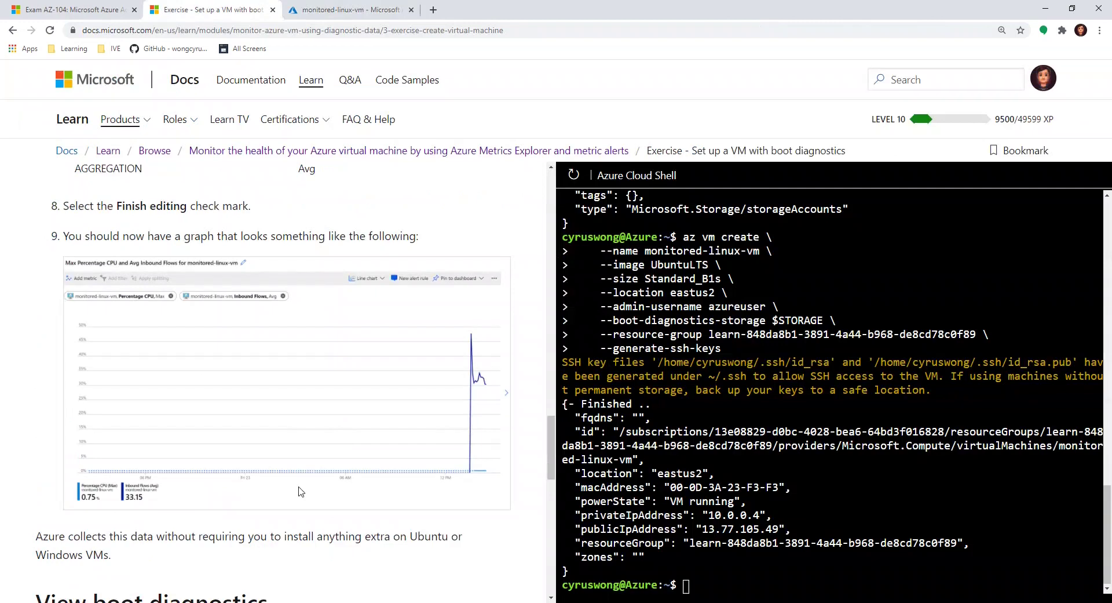
# Step: Look over the end of the exercise's metrics section and review the Inbound Flows metric's settings in the portal chart
pyautogui.scroll(-2, 301, 491)
pyautogui.scroll(-1, 305, 460)
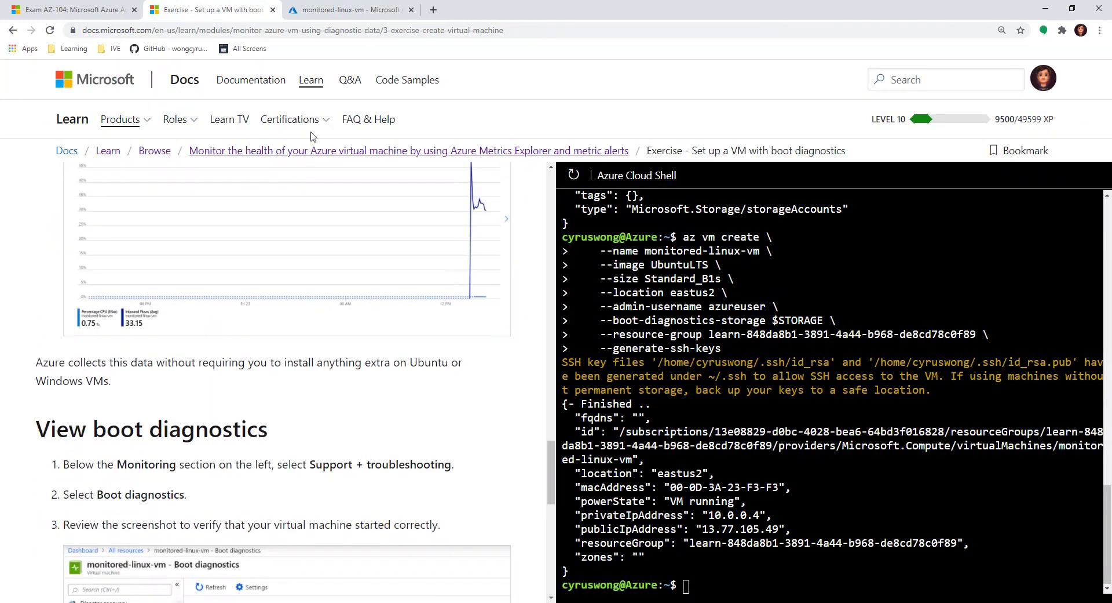
pyautogui.click(381, 7)
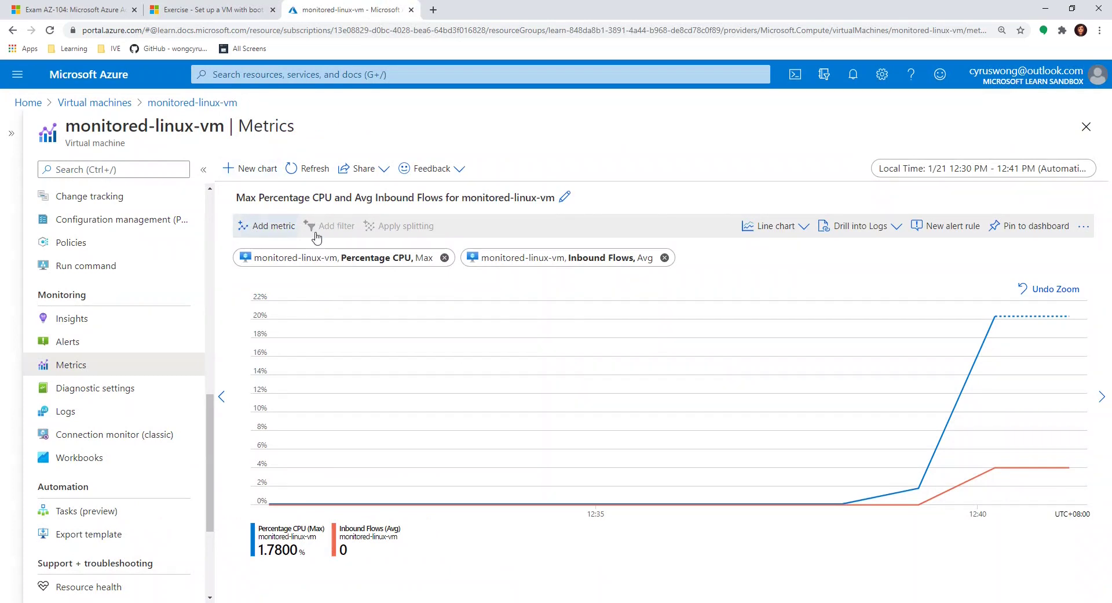
pyautogui.click(496, 261)
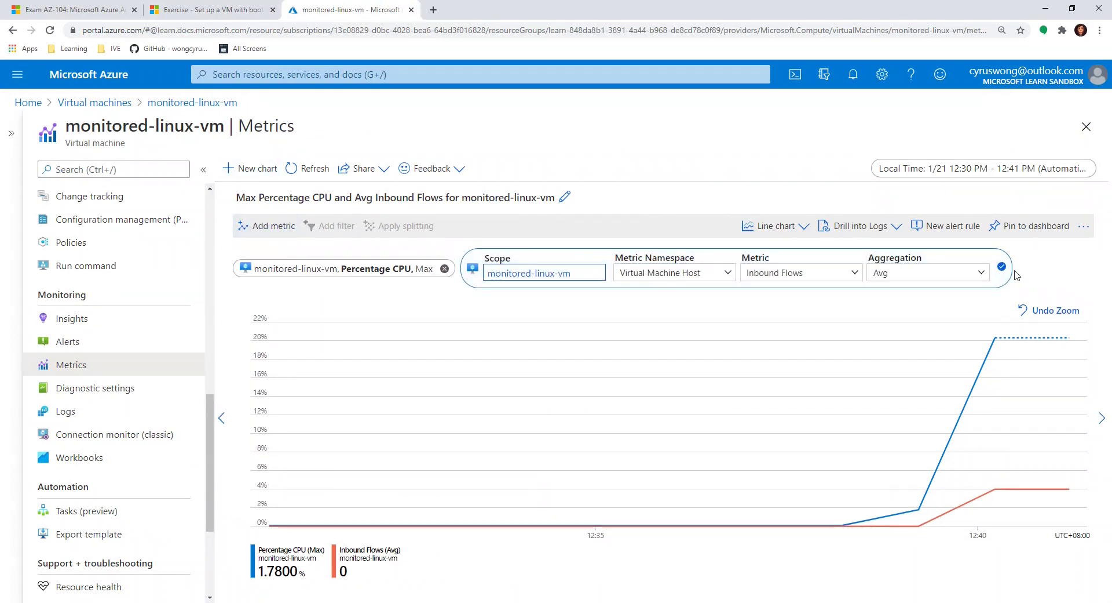
pyautogui.click(1049, 270)
# Step: Browse the metrics available for monitored-linux-vm in a blank metric selector, and discard the selector
pyautogui.click(268, 226)
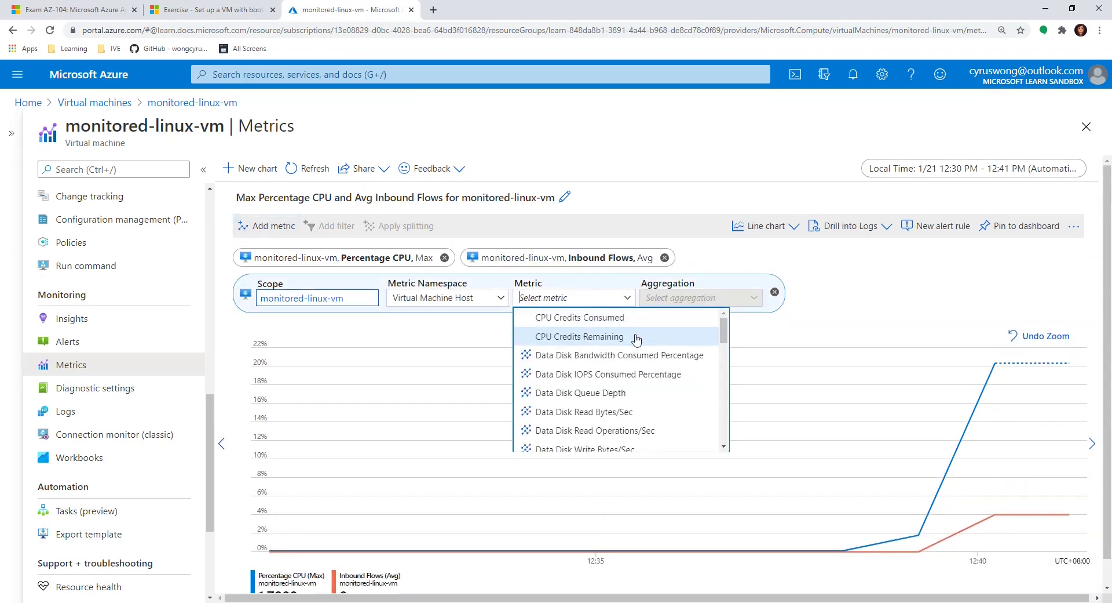
pyautogui.moveTo(728, 331); pyautogui.dragTo(724, 375)
pyautogui.moveTo(722, 356)
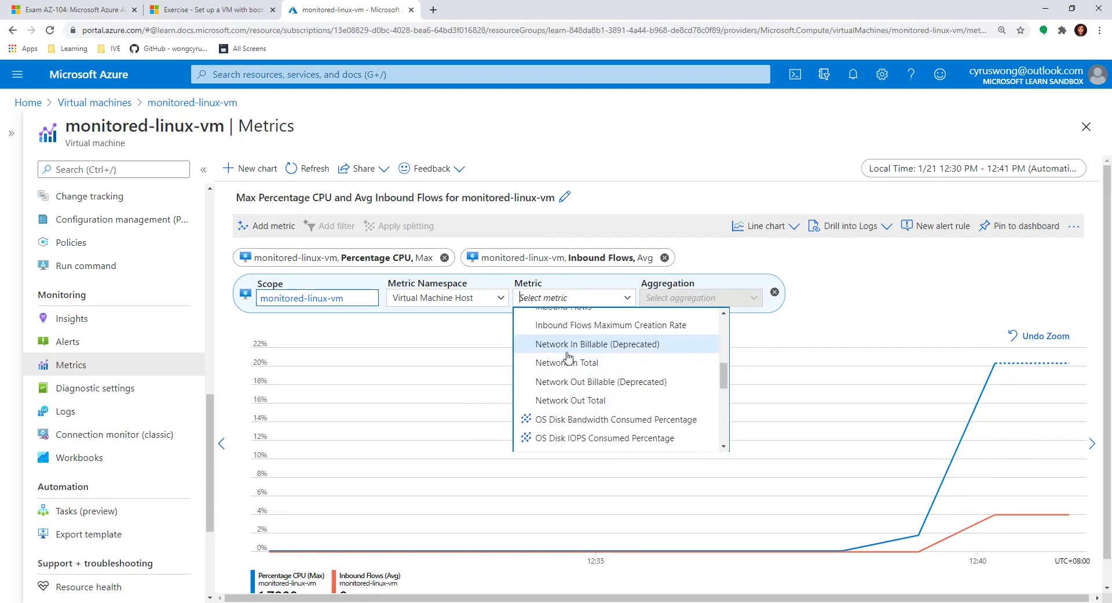
pyautogui.scroll(1, 727, 376)
pyautogui.moveTo(727, 377); pyautogui.dragTo(725, 445)
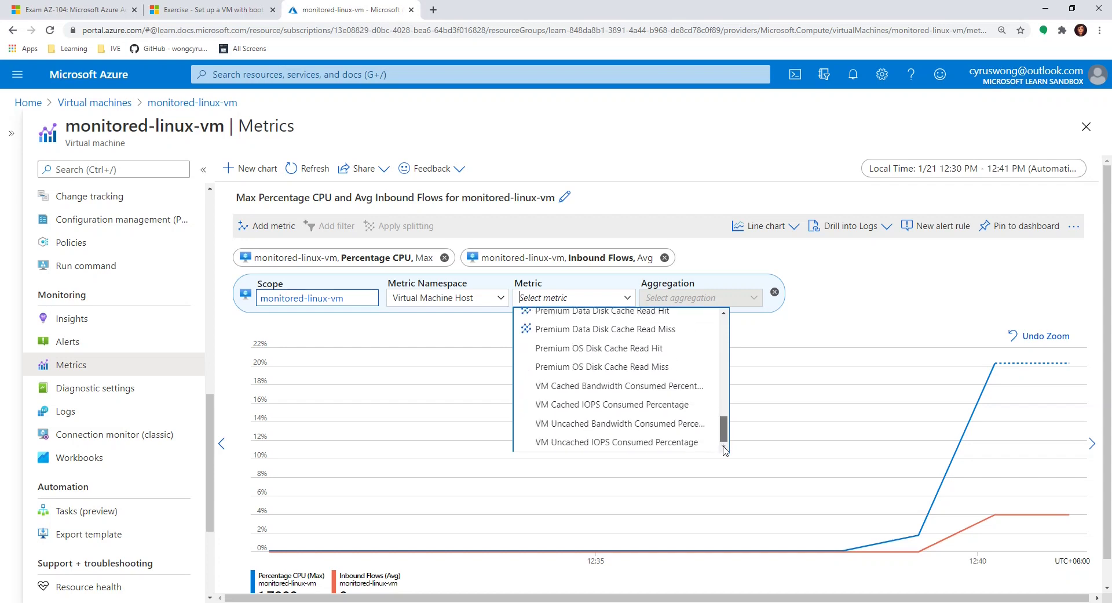
pyautogui.click(635, 179)
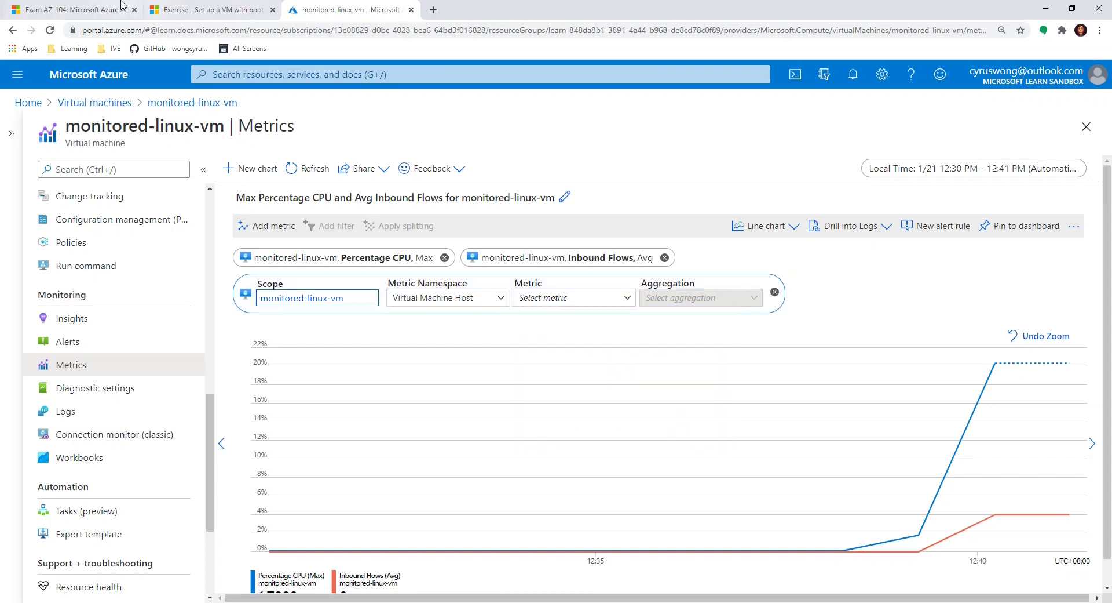
pyautogui.click(775, 292)
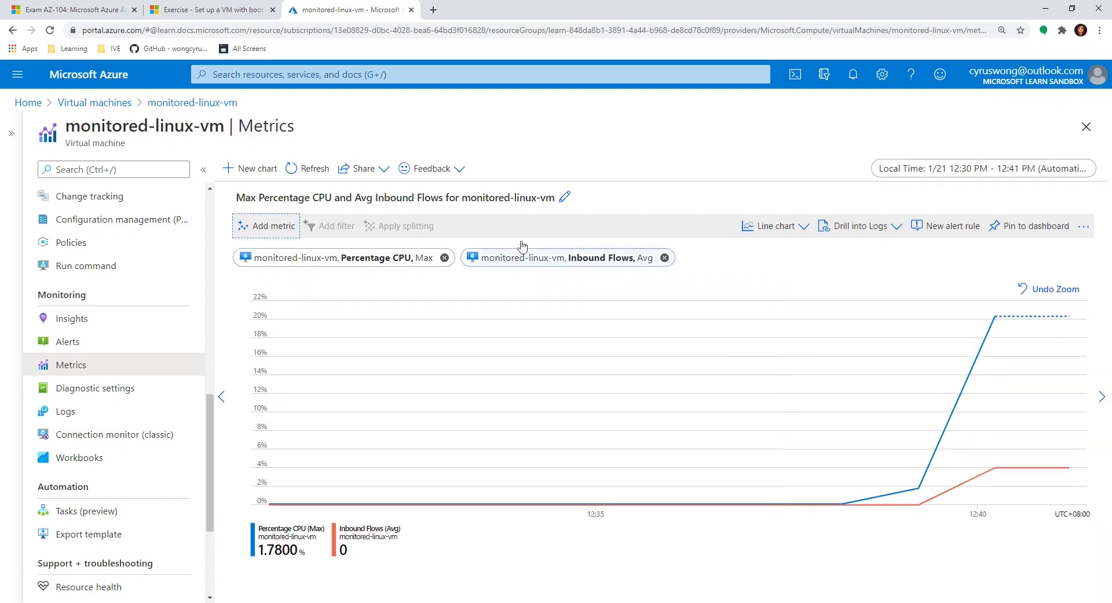
# Step: Read the exercise's instructions for viewing boot diagnostics and return to the Azure portal
pyautogui.click(206, 9)
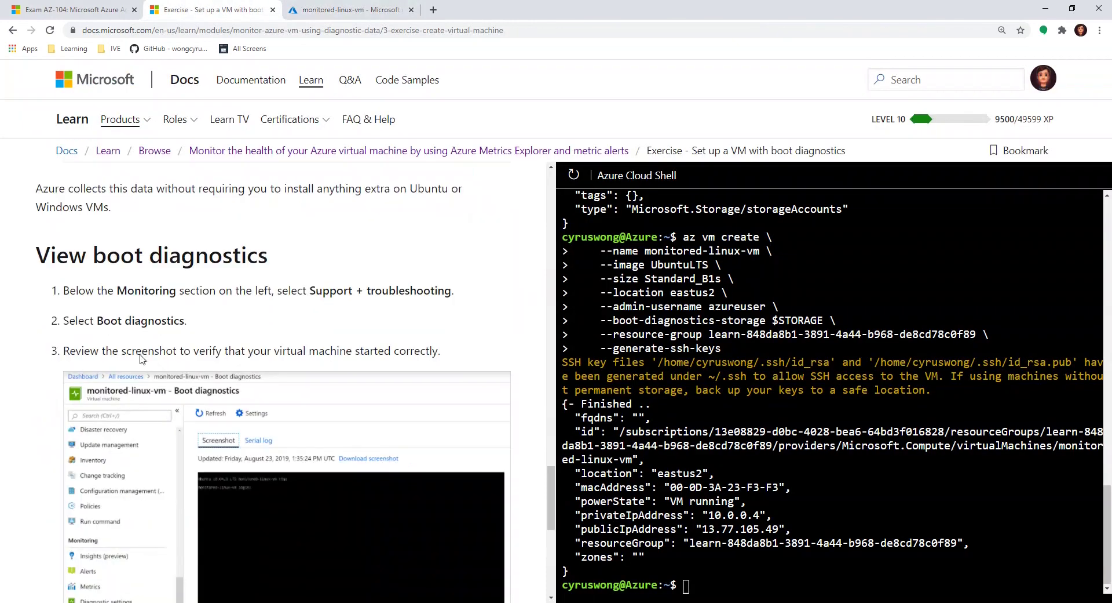
pyautogui.doubleClick(130, 292)
pyautogui.click(310, 290)
pyautogui.click(347, 10)
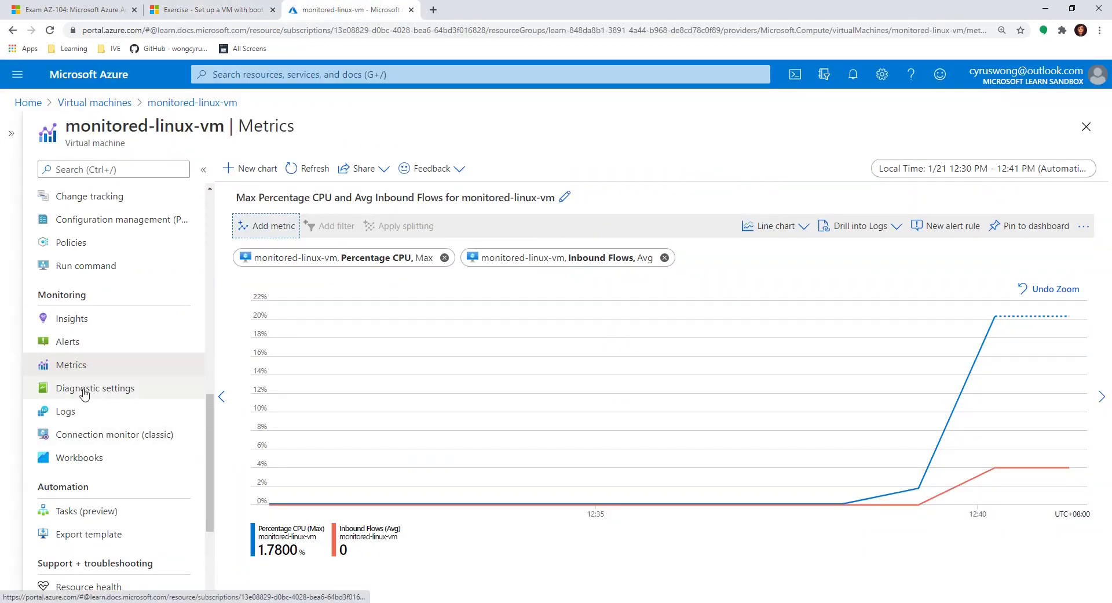
# Step: Open Boot diagnostics for monitored-linux-vm and review its boot screenshot, glancing at the serial log
pyautogui.scroll(-3, 153, 451)
pyautogui.scroll(-1, 153, 452)
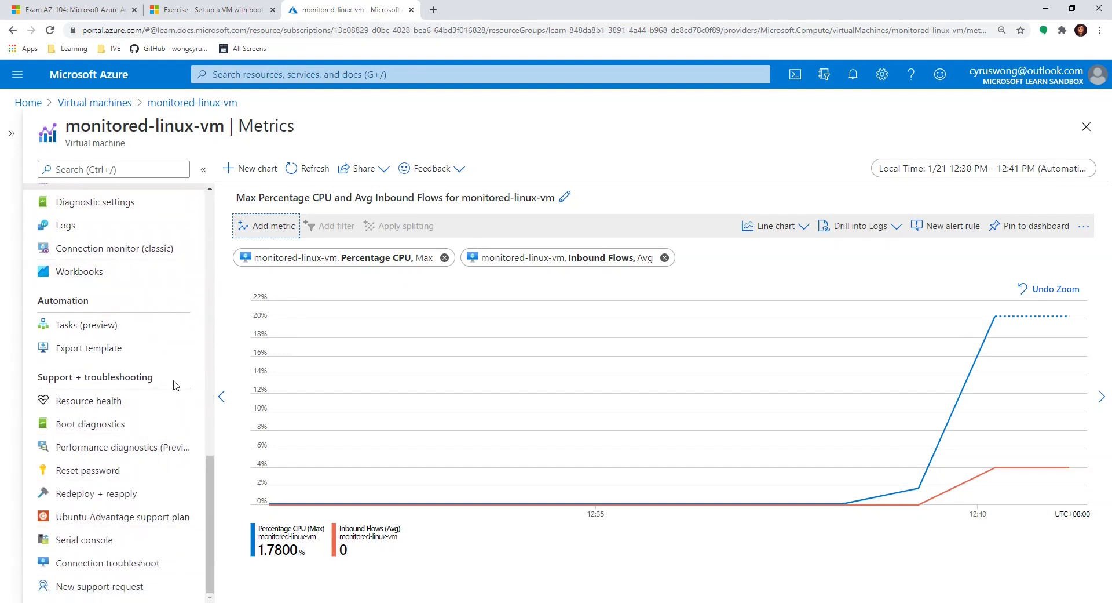
pyautogui.click(68, 427)
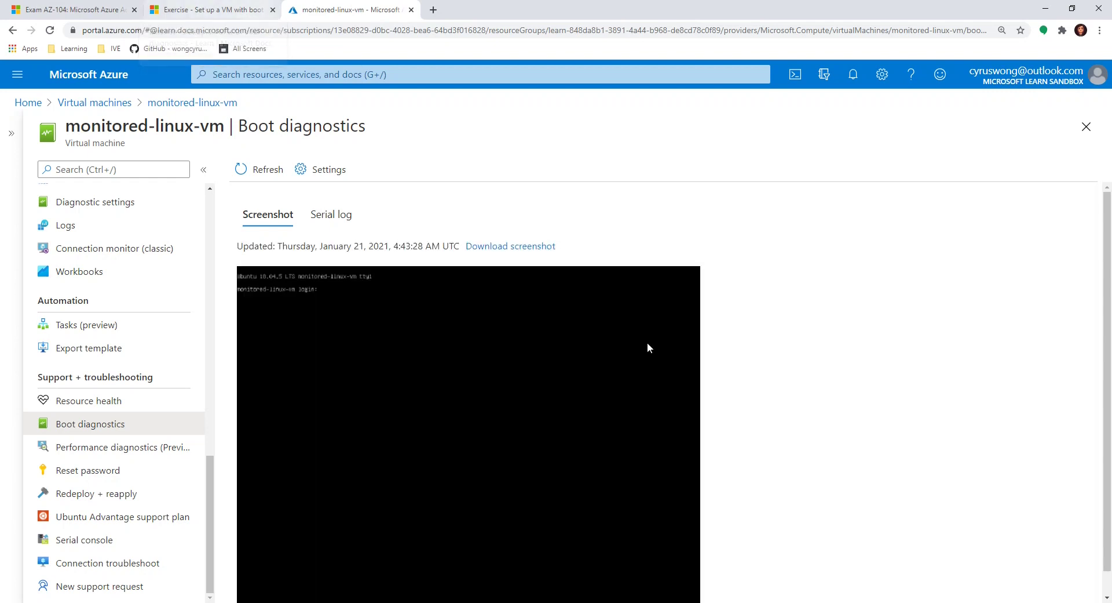
pyautogui.scroll(-1, 446, 436)
pyautogui.scroll(1, 569, 460)
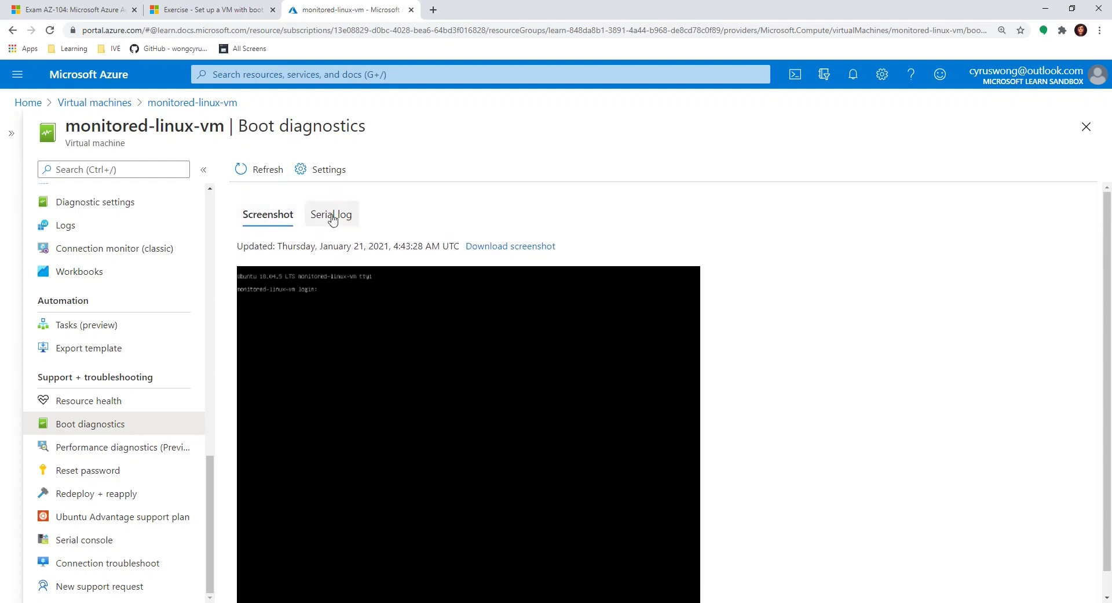
pyautogui.click(333, 218)
pyautogui.click(273, 219)
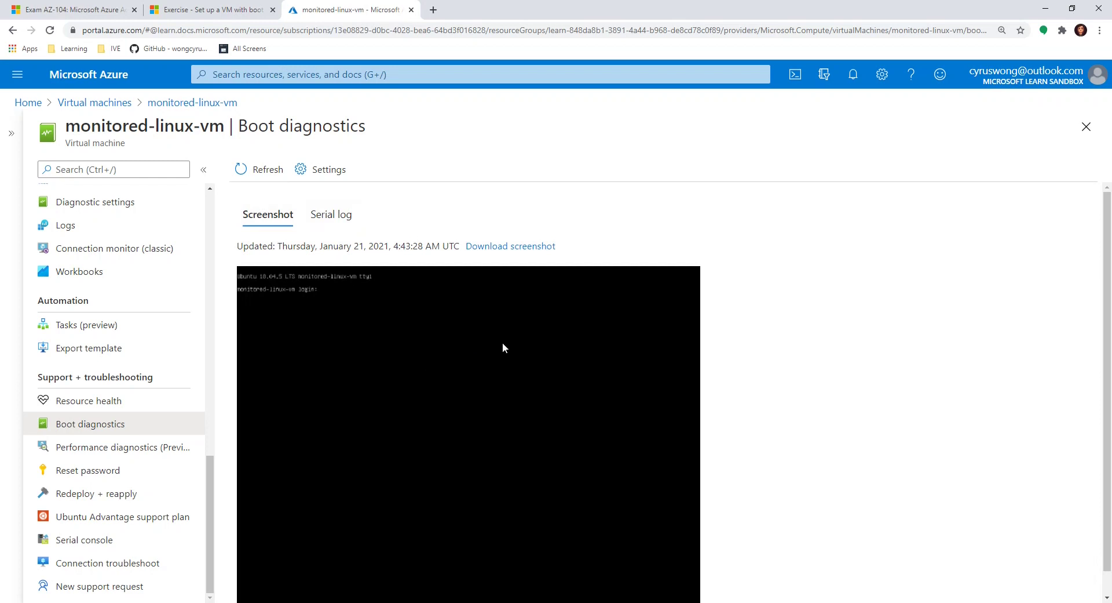
pyautogui.scroll(-1, 502, 358)
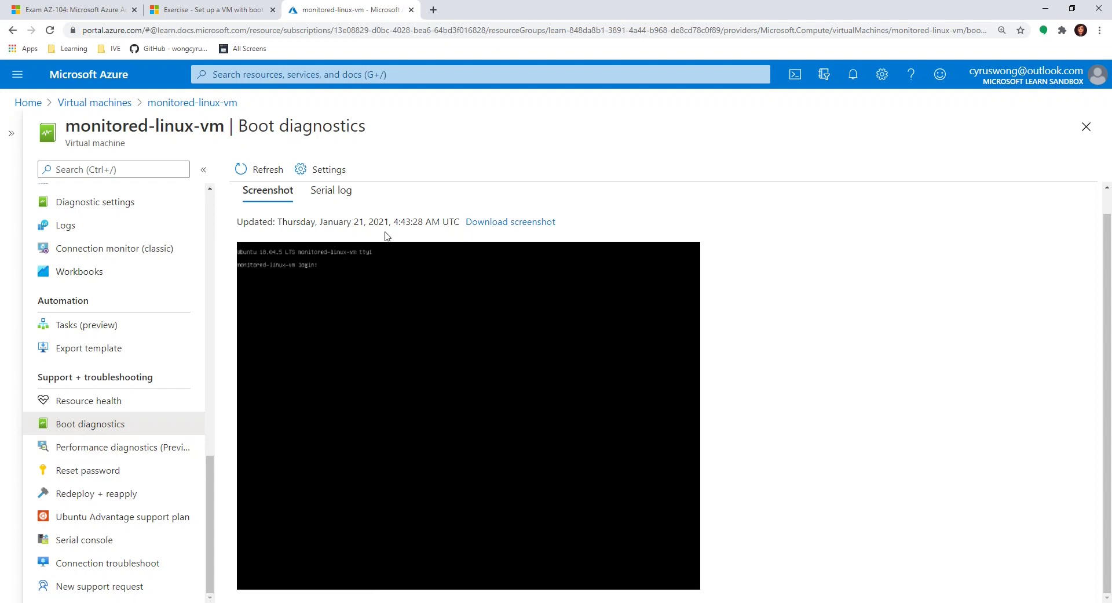
# Step: Read the exercise's note about the serial log and open the serial log in the VM's Boot diagnostics
pyautogui.click(205, 10)
pyautogui.scroll(-4, 340, 429)
pyautogui.scroll(-2, 341, 428)
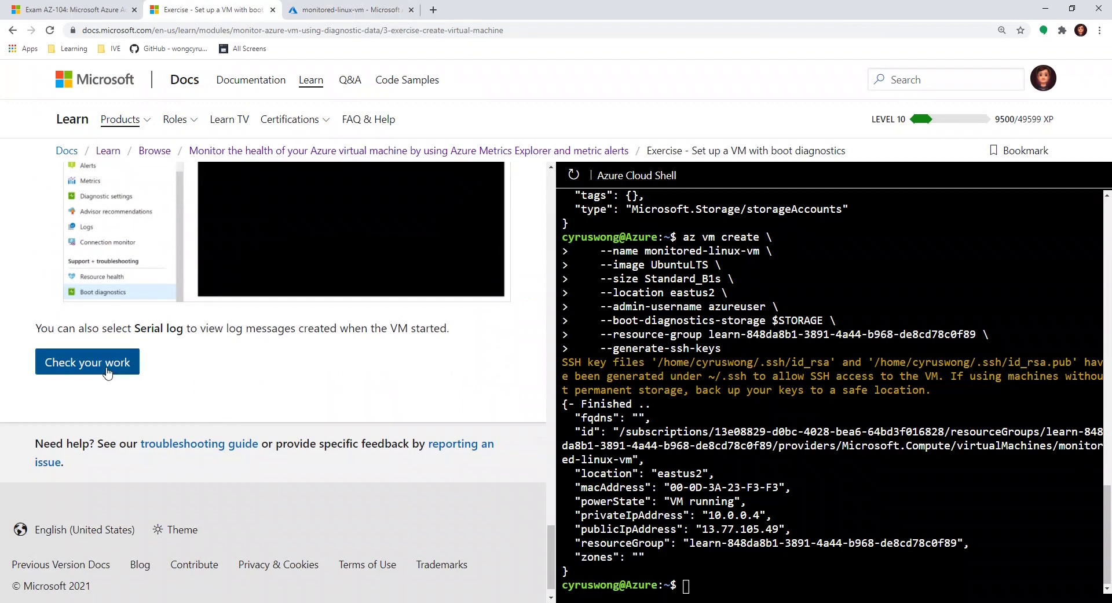
pyautogui.moveTo(135, 327); pyautogui.dragTo(182, 328)
pyautogui.click(348, 10)
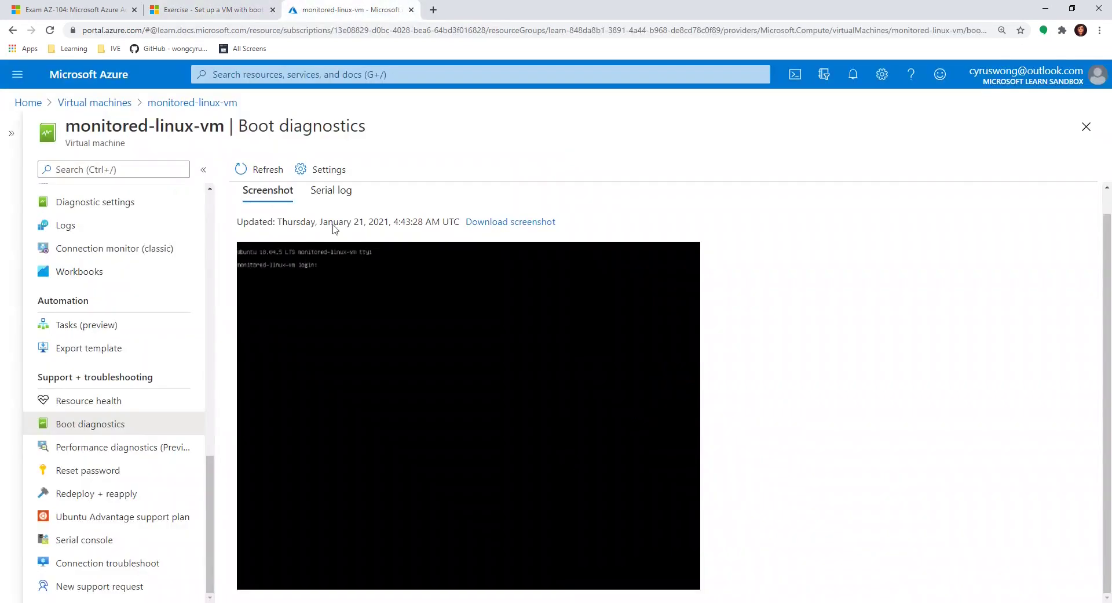
pyautogui.click(331, 191)
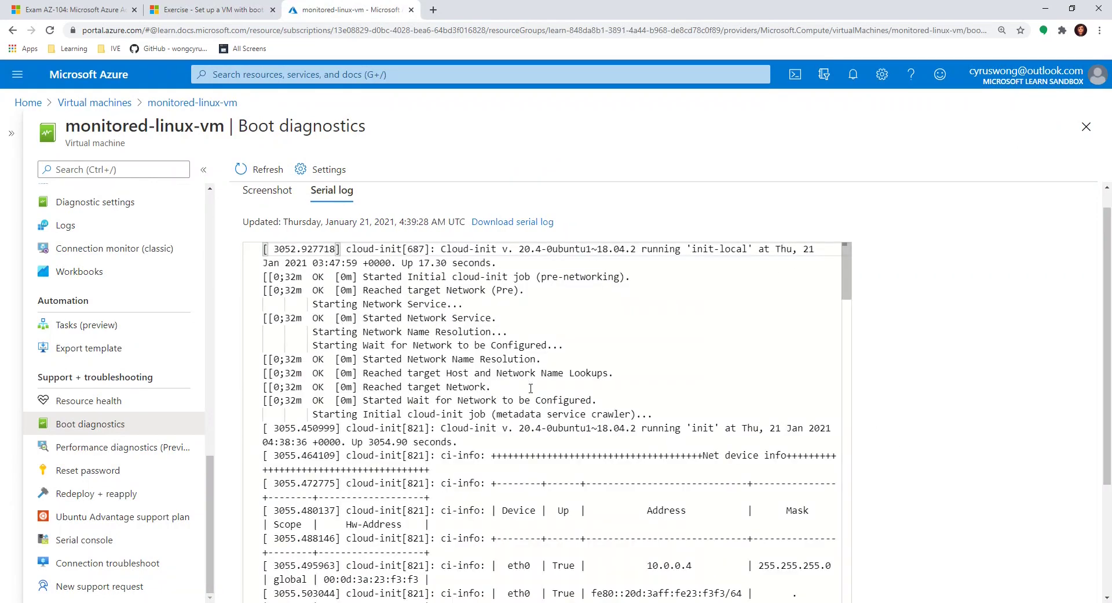
# Step: Examine the serial log's cloud-init entries on network setup and SSH host key generation
pyautogui.moveTo(846, 258)
pyautogui.mouseDown()
pyautogui.moveTo(848, 281)
pyautogui.moveTo(855, 254)
pyautogui.mouseUp()
pyautogui.scroll(-10, 434, 400)
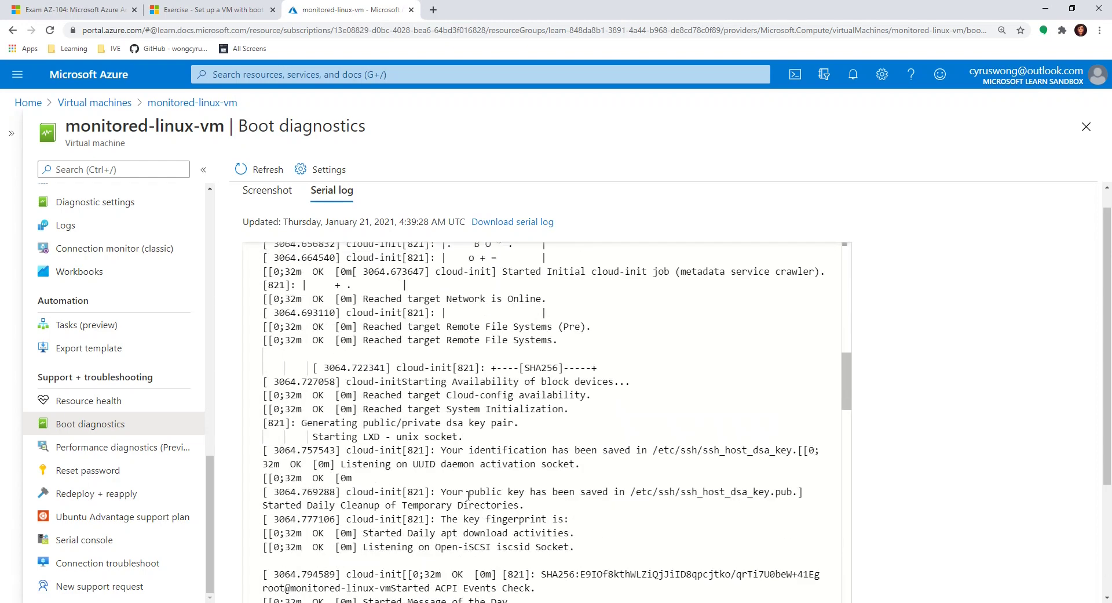
pyautogui.scroll(-2, 356, 450)
pyautogui.moveTo(347, 401); pyautogui.dragTo(403, 401)
pyautogui.click(591, 437)
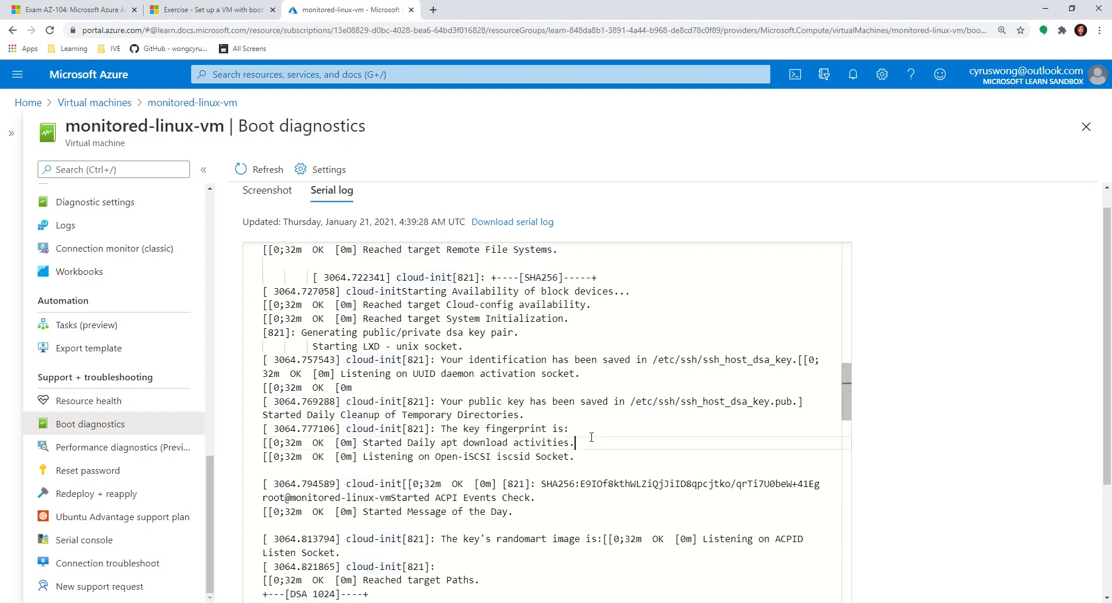
pyautogui.moveTo(850, 394); pyautogui.dragTo(852, 401)
pyautogui.scroll(-6, 390, 432)
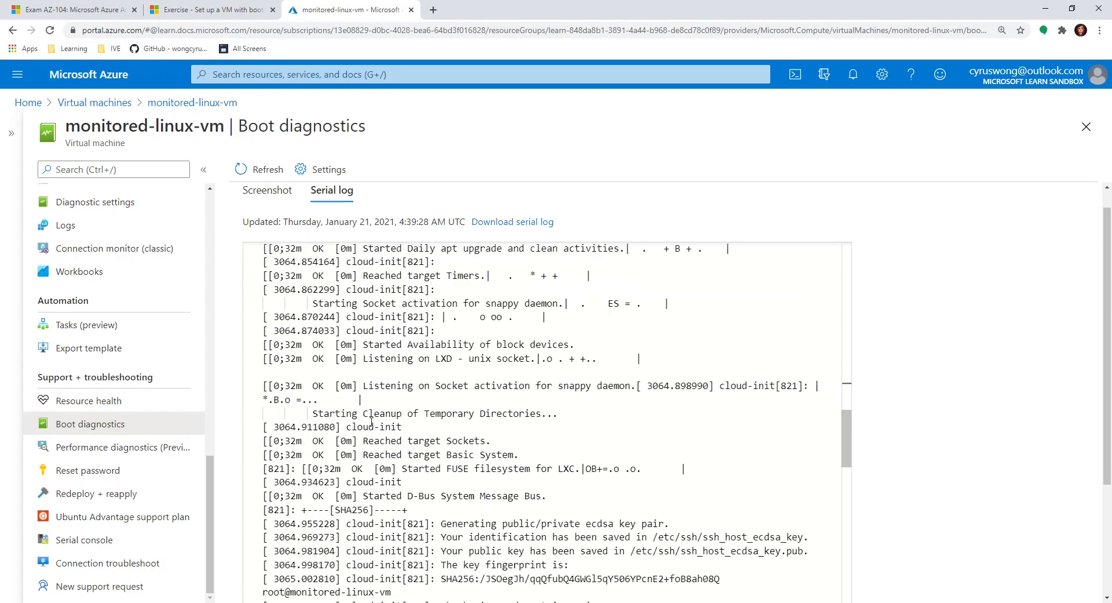
pyautogui.scroll(-5, 485, 470)
pyautogui.moveTo(449, 354); pyautogui.dragTo(586, 490)
pyautogui.scroll(-2, 624, 452)
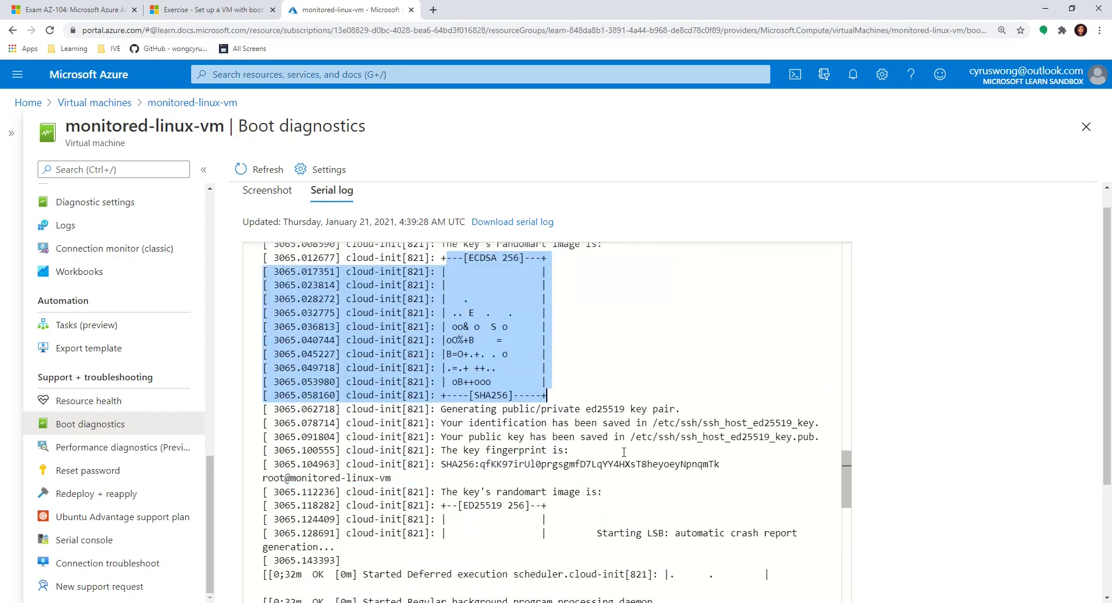
# Step: Examine the serial log's entries on service startup, the Azure Linux Agent and the firewall rules
pyautogui.scroll(-2, 517, 431)
pyautogui.scroll(2, 565, 392)
pyautogui.scroll(-6, 415, 421)
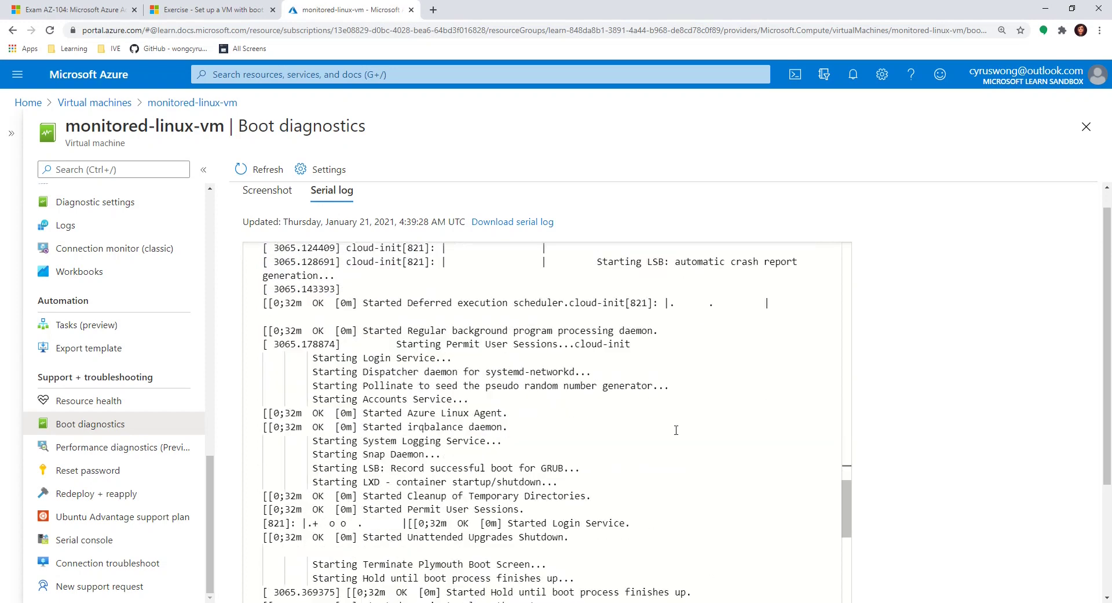
pyautogui.scroll(-3, 505, 427)
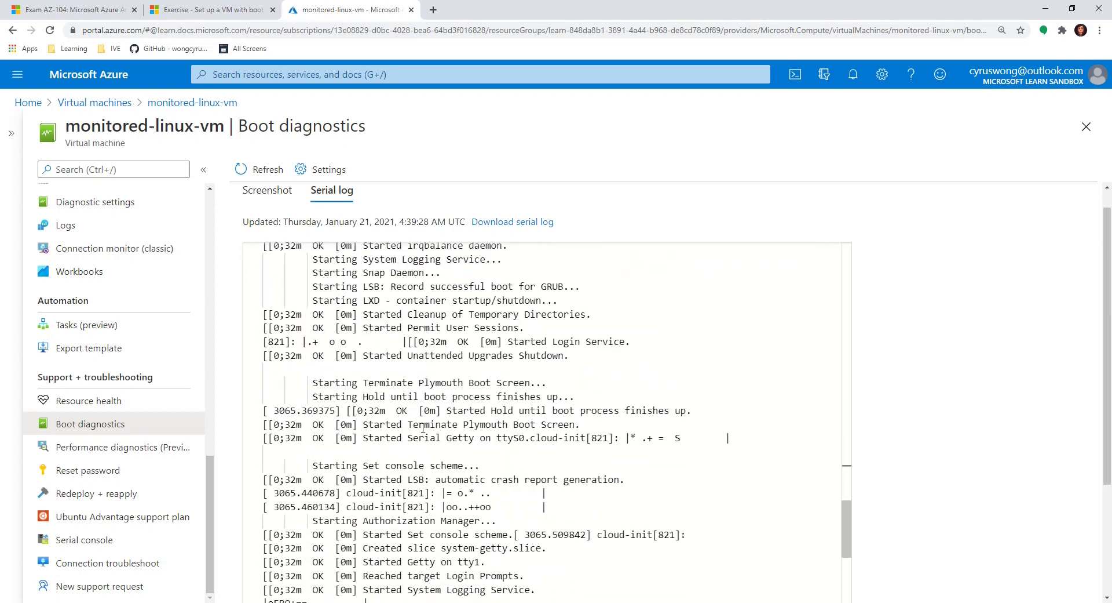
pyautogui.scroll(-5, 391, 427)
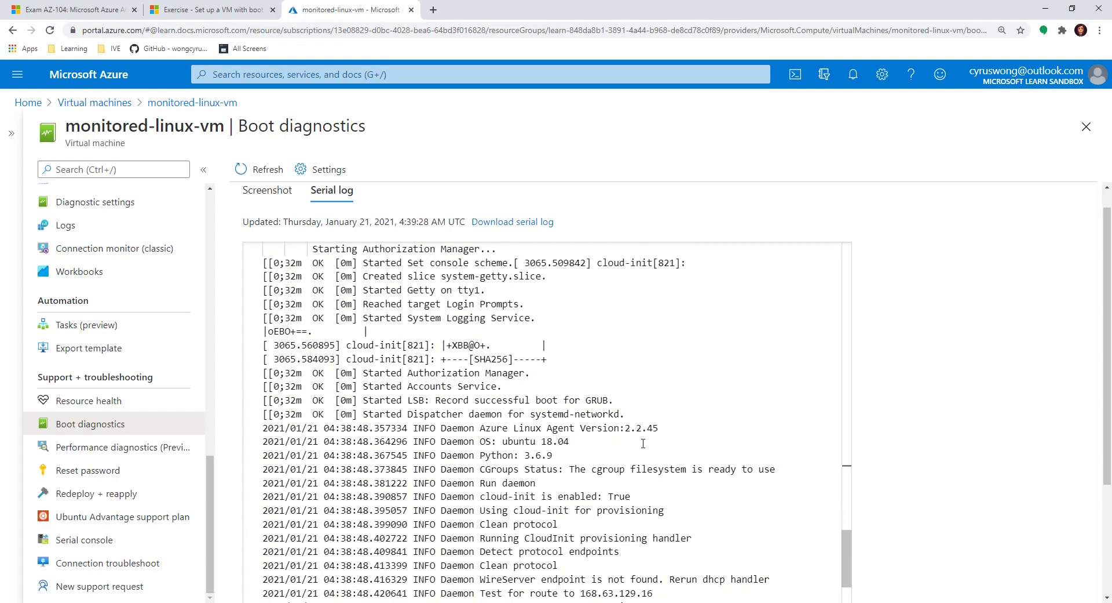
pyautogui.scroll(-3, 442, 362)
pyautogui.scroll(3, 649, 419)
pyautogui.scroll(-9, 643, 418)
pyautogui.scroll(-2, 415, 387)
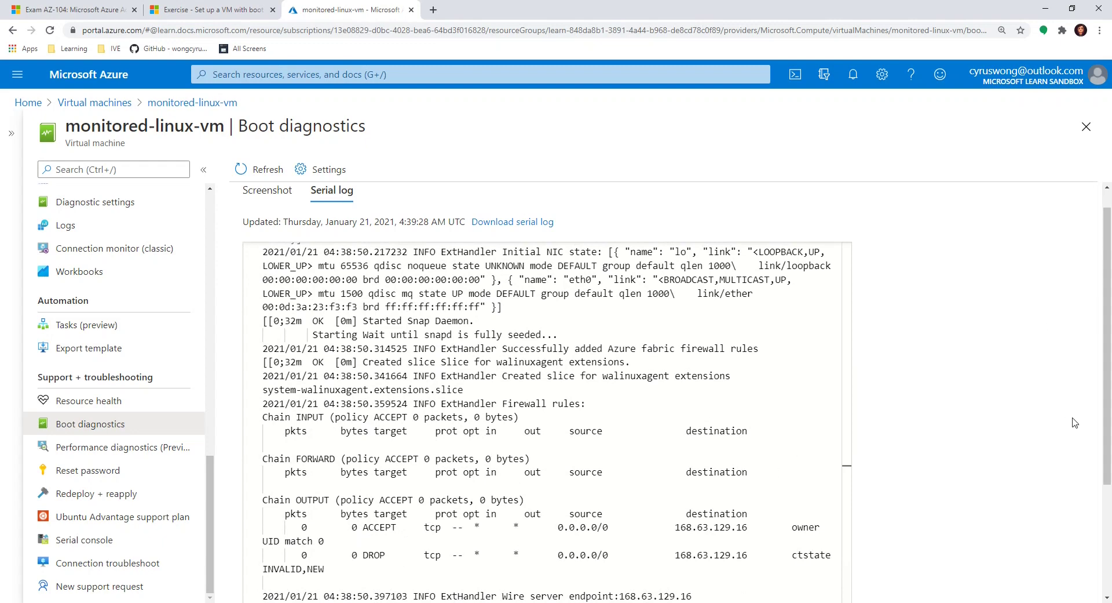
# Step: Read the rest of the serial log, from the agent startup through the SSH host keys to the end
pyautogui.moveTo(1107, 447); pyautogui.dragTo(1108, 525)
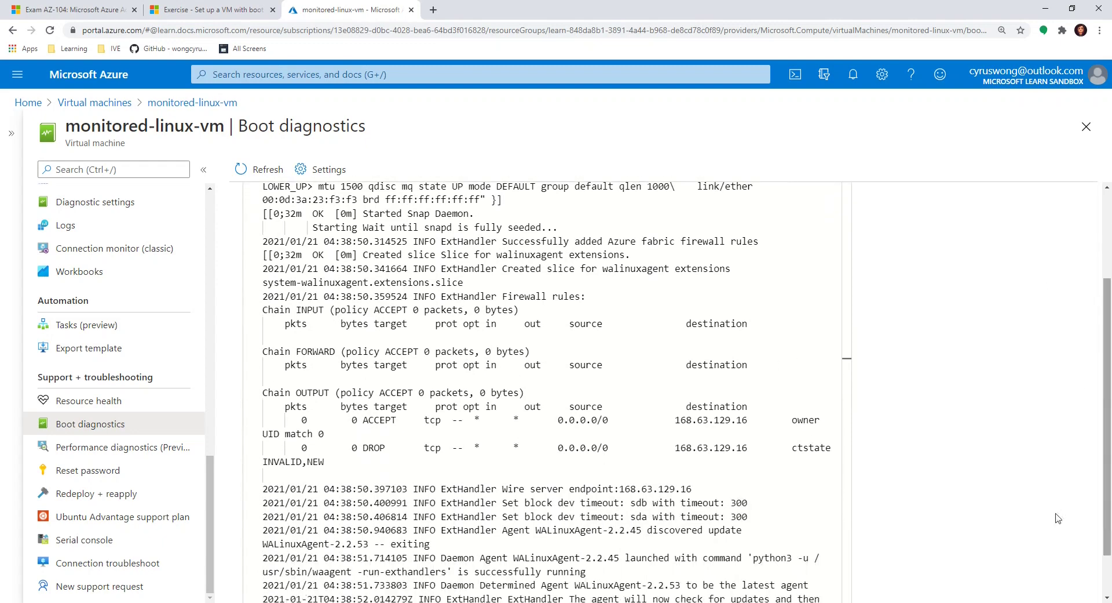
pyautogui.scroll(-6, 718, 455)
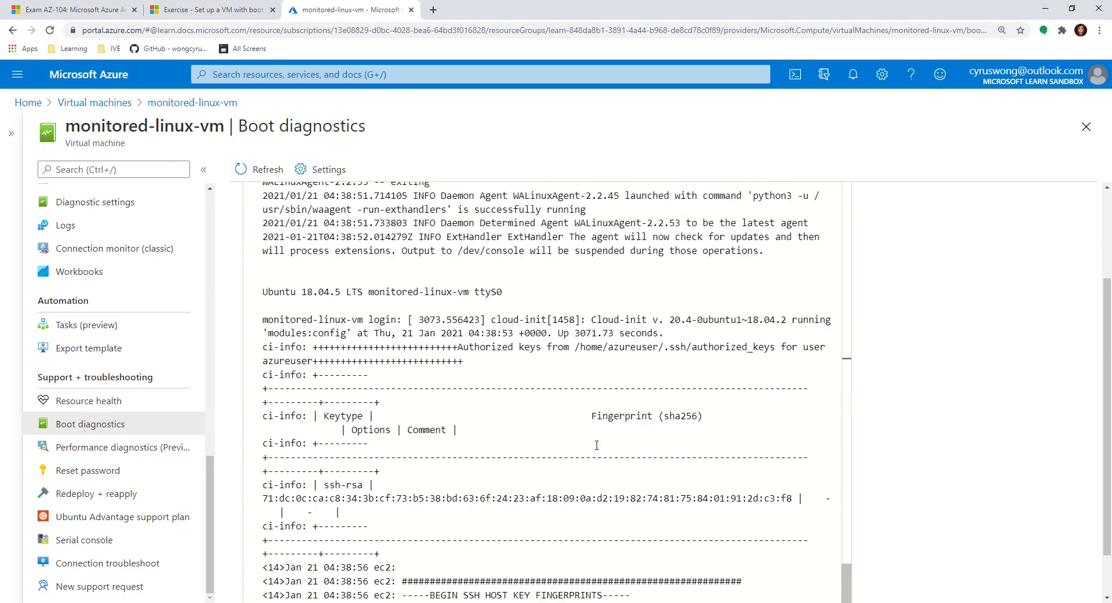
pyautogui.scroll(-6, 597, 444)
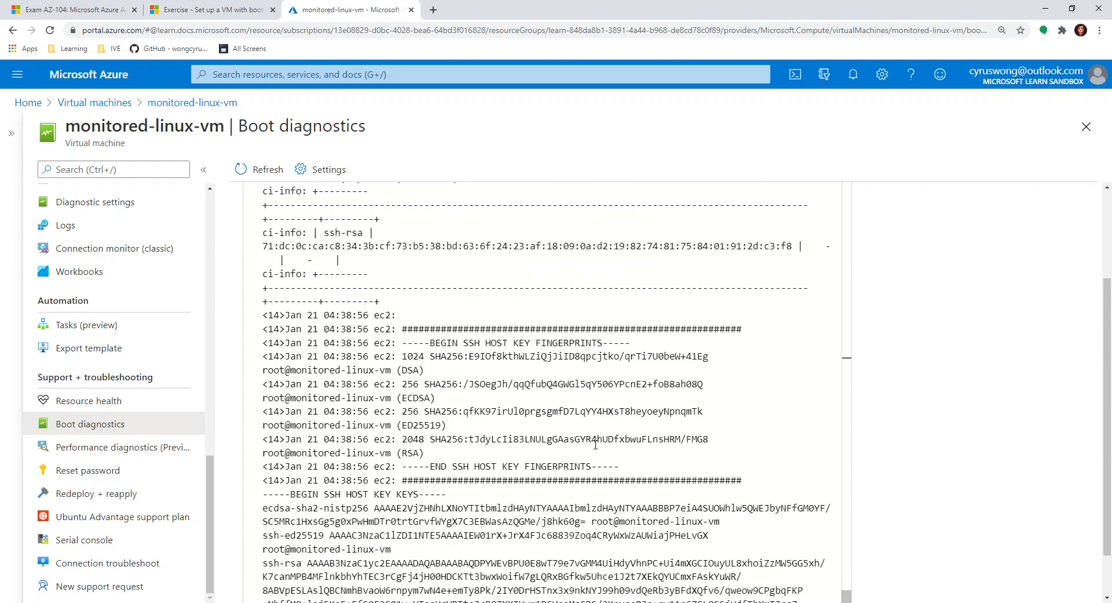
pyautogui.scroll(-2, 596, 445)
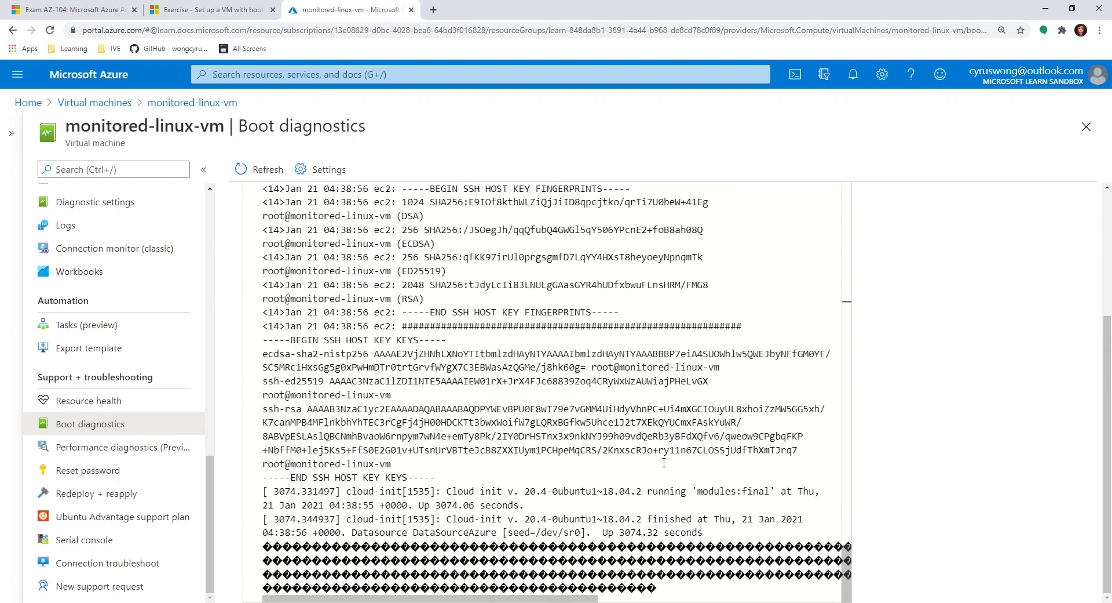
pyautogui.moveTo(841, 570); pyautogui.dragTo(858, 164)
pyautogui.scroll(-15, 567, 312)
# Step: Return to the Learn exercise on setting up a VM with boot diagnostics and check the work
pyautogui.click(209, 10)
pyautogui.click(94, 361)
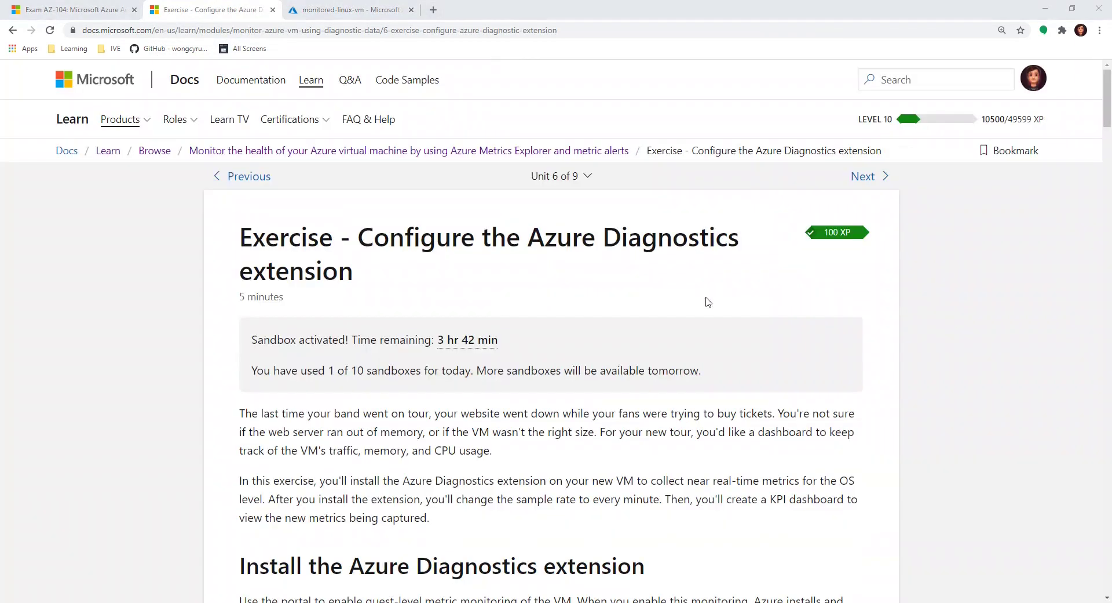
# Step: Read the introduction and first installation steps of the exercise on configuring the Azure Diagnostics extension
pyautogui.scroll(-1, 315, 288)
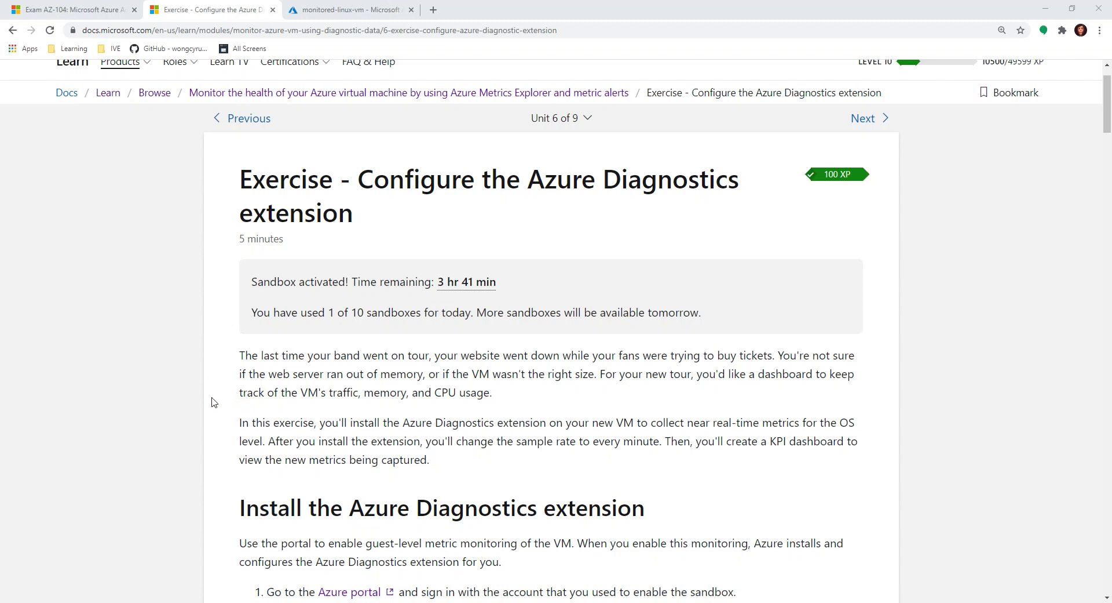
pyautogui.scroll(-1, 475, 371)
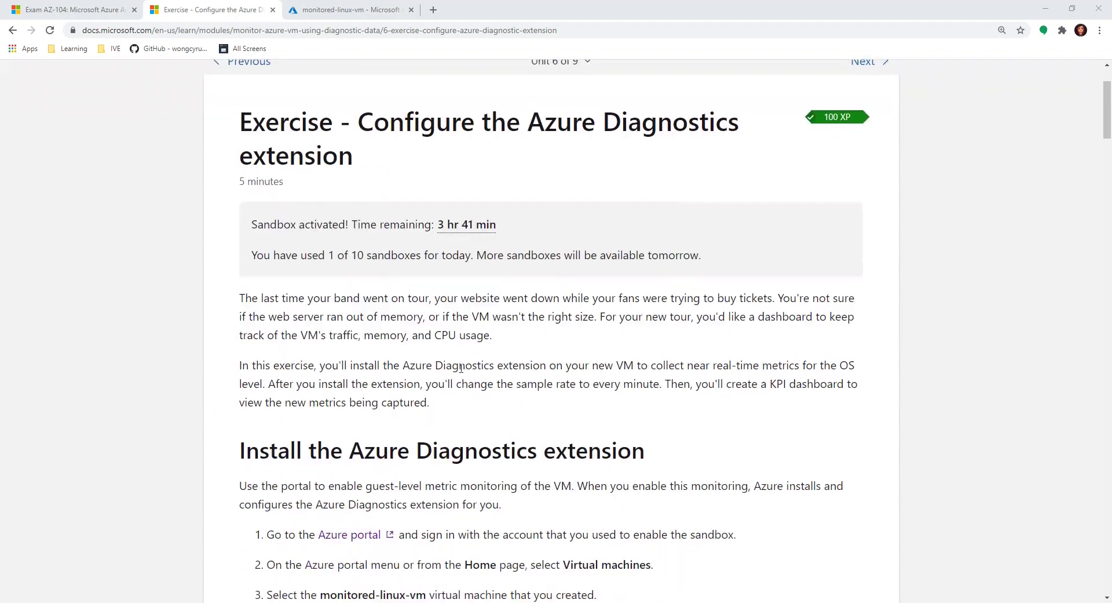
pyautogui.scroll(-1, 661, 360)
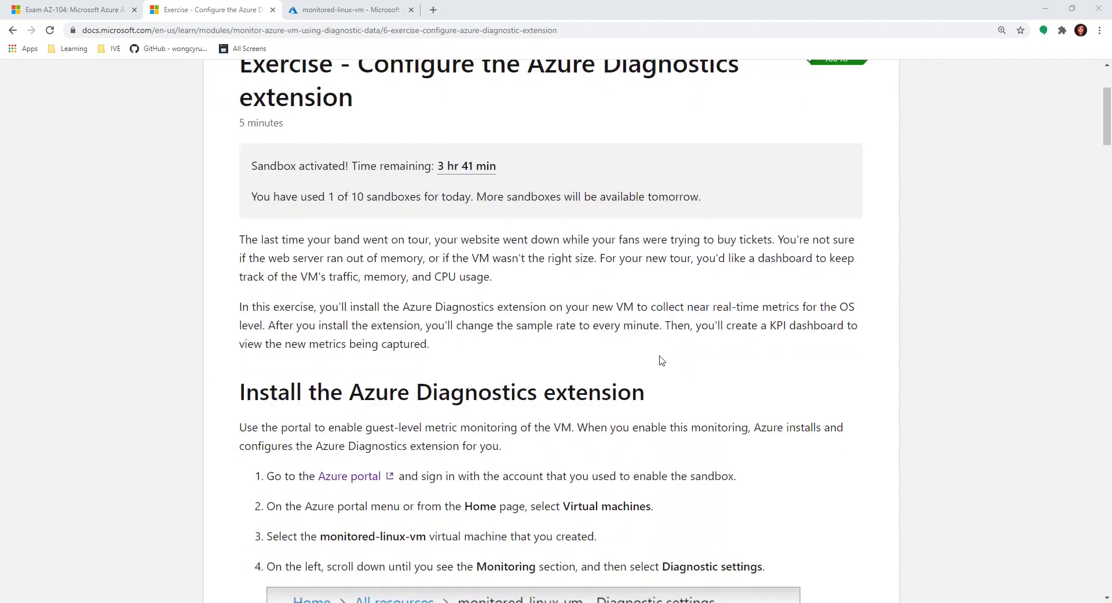
pyautogui.scroll(-1, 666, 360)
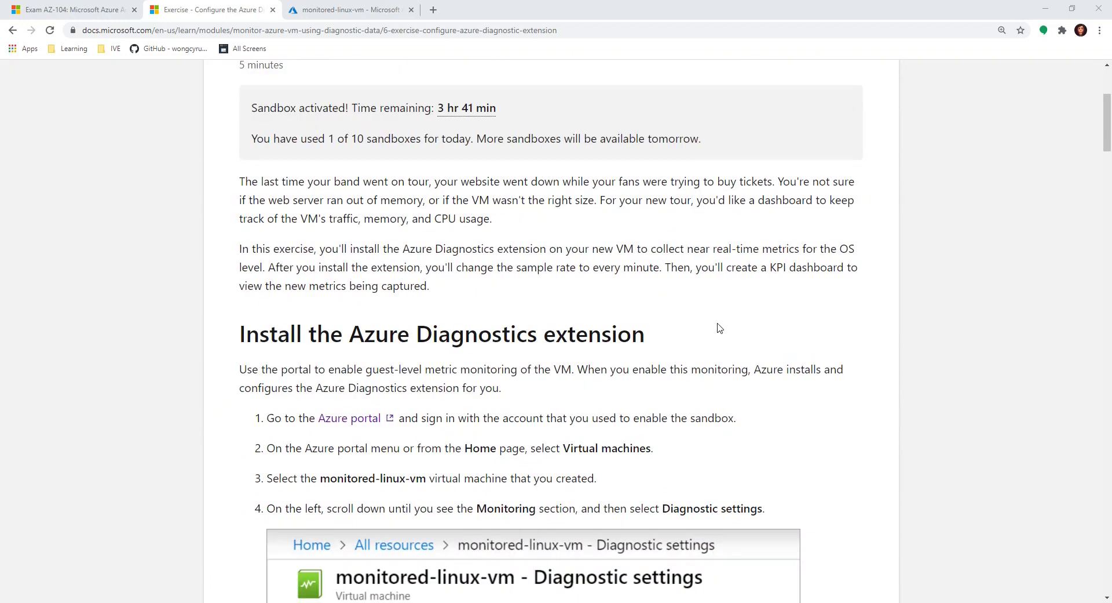
# Step: Follow the exercise's installation steps and open the Diagnostic settings of monitored-linux-vm in the Azure portal
pyautogui.scroll(-2, 719, 328)
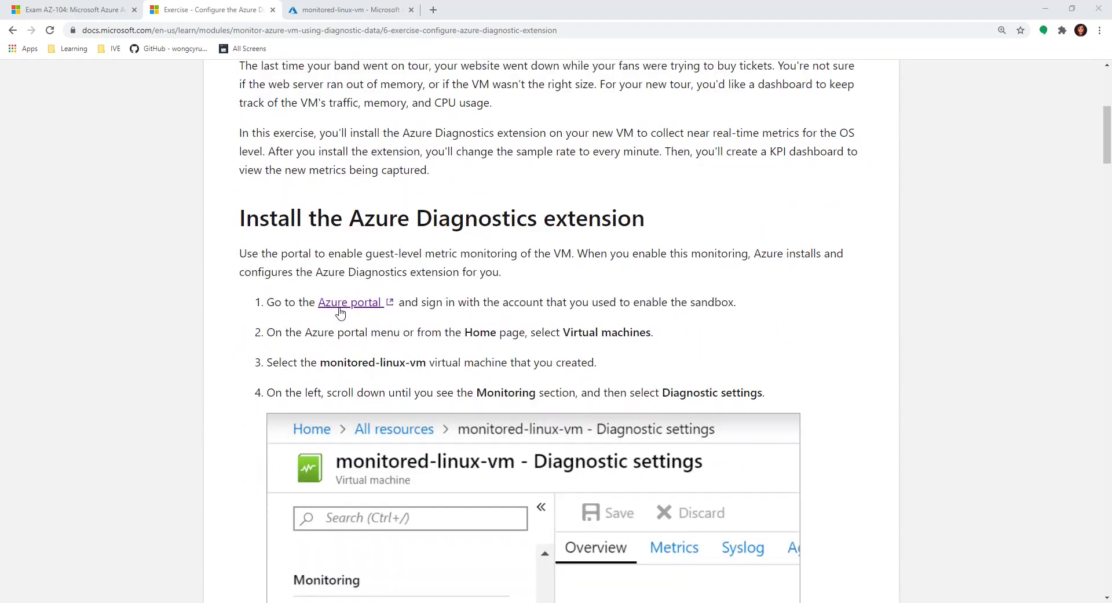
pyautogui.click(348, 10)
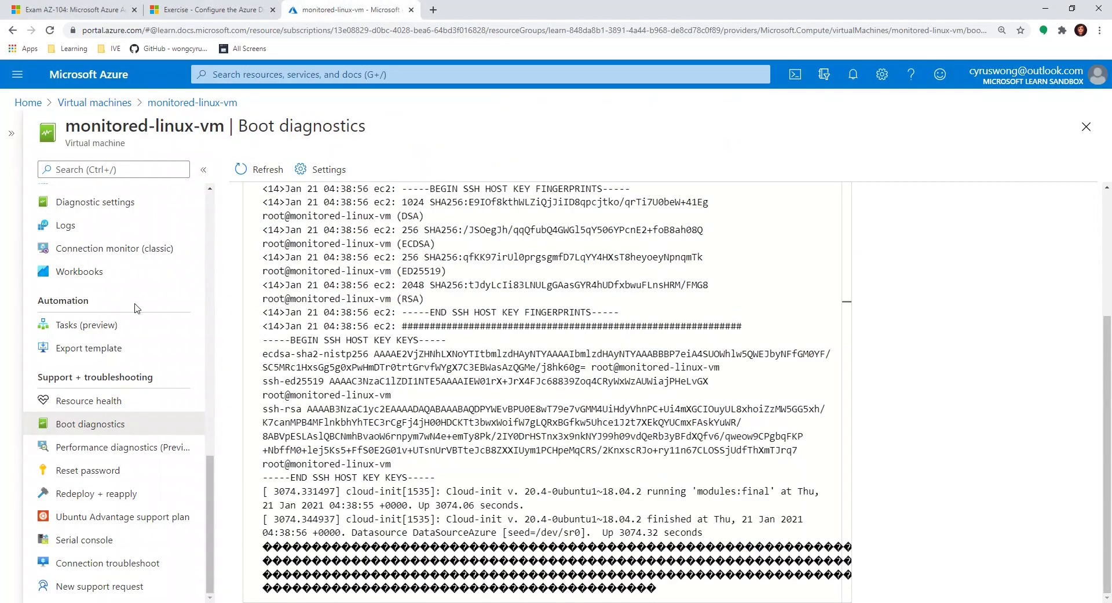
pyautogui.click(192, 102)
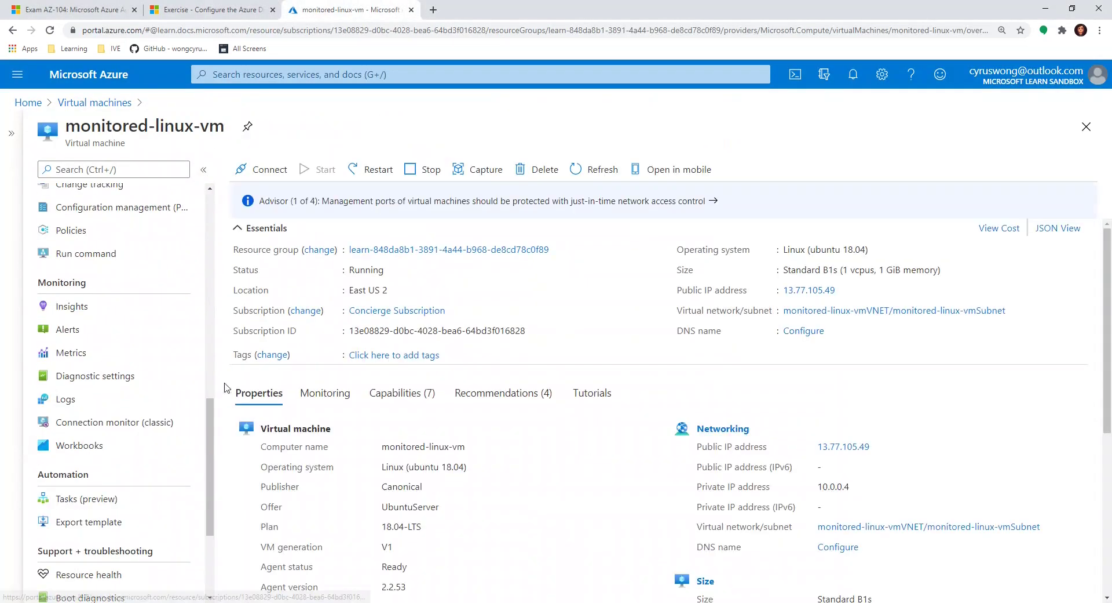
pyautogui.click(257, 7)
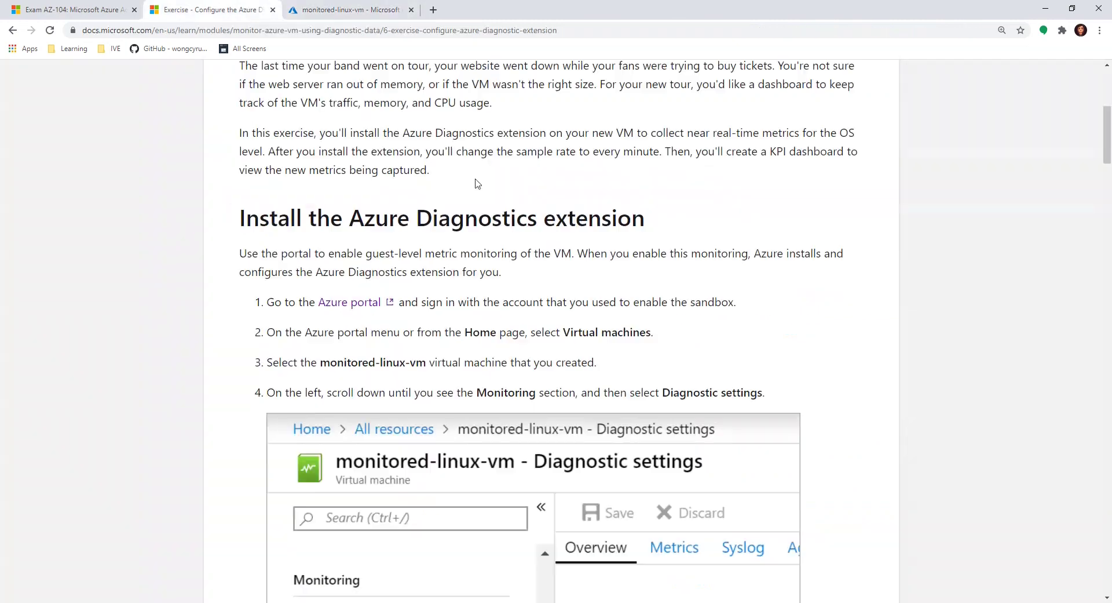
pyautogui.scroll(-2, 501, 392)
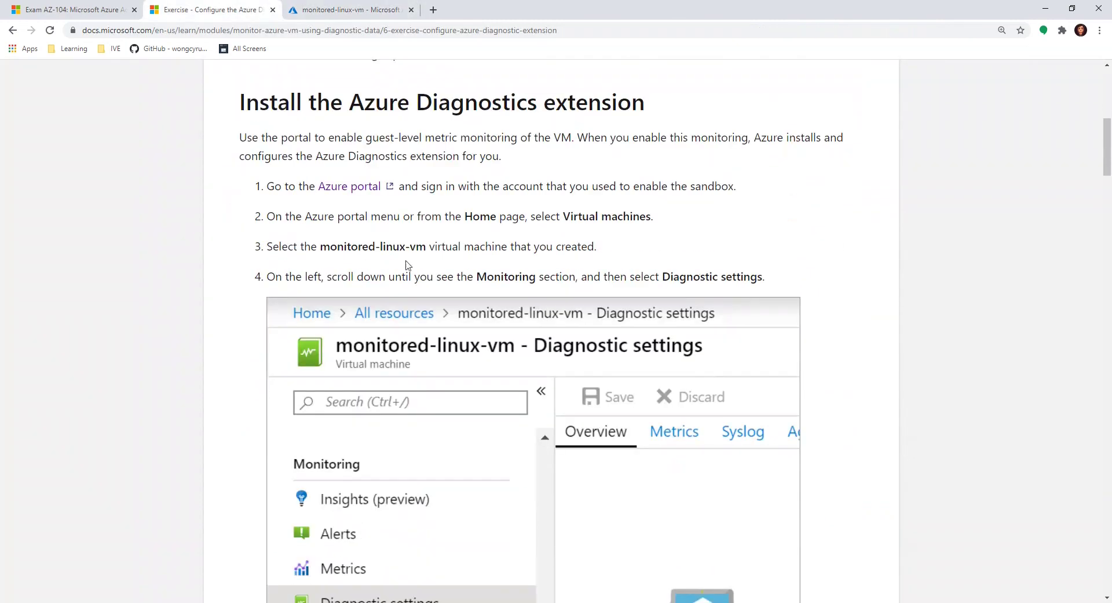
pyautogui.click(348, 10)
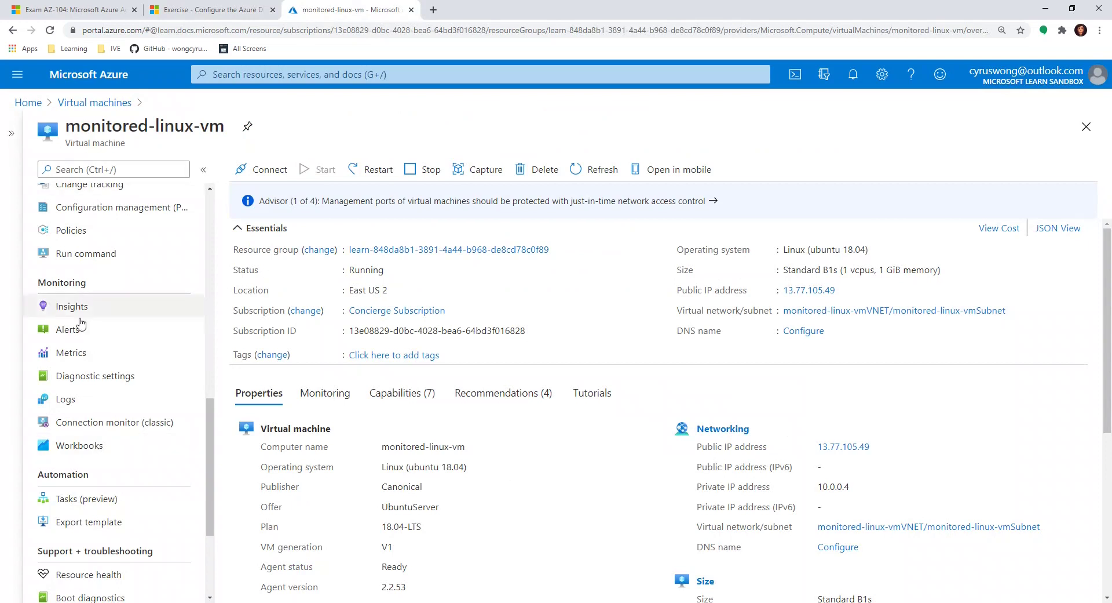
pyautogui.click(87, 376)
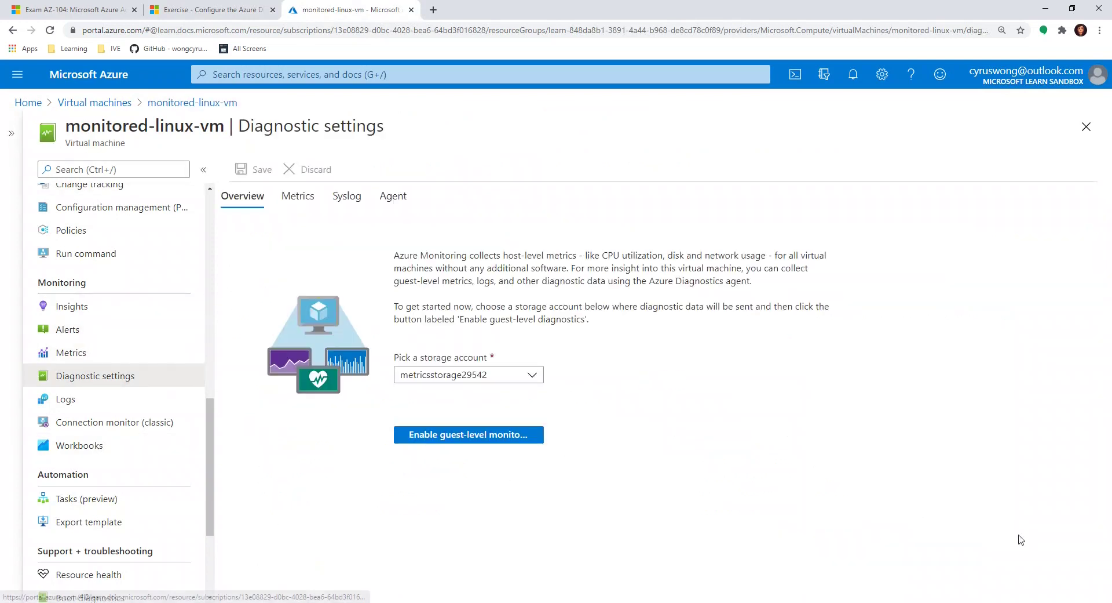
# Step: Check the exercise's next step, then enable guest-level monitoring for monitored-linux-vm with the storage account metricsstorage29542
pyautogui.click(212, 10)
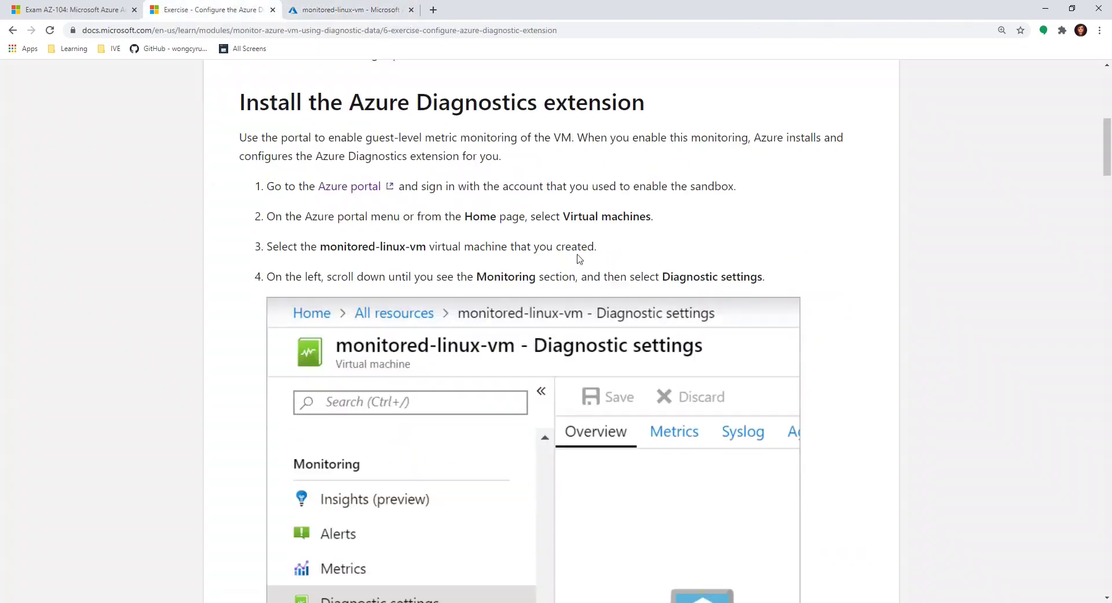
pyautogui.scroll(-5, 664, 344)
pyautogui.scroll(4, 497, 232)
pyautogui.scroll(-5, 631, 238)
pyautogui.scroll(-1, 452, 397)
pyautogui.click(406, 6)
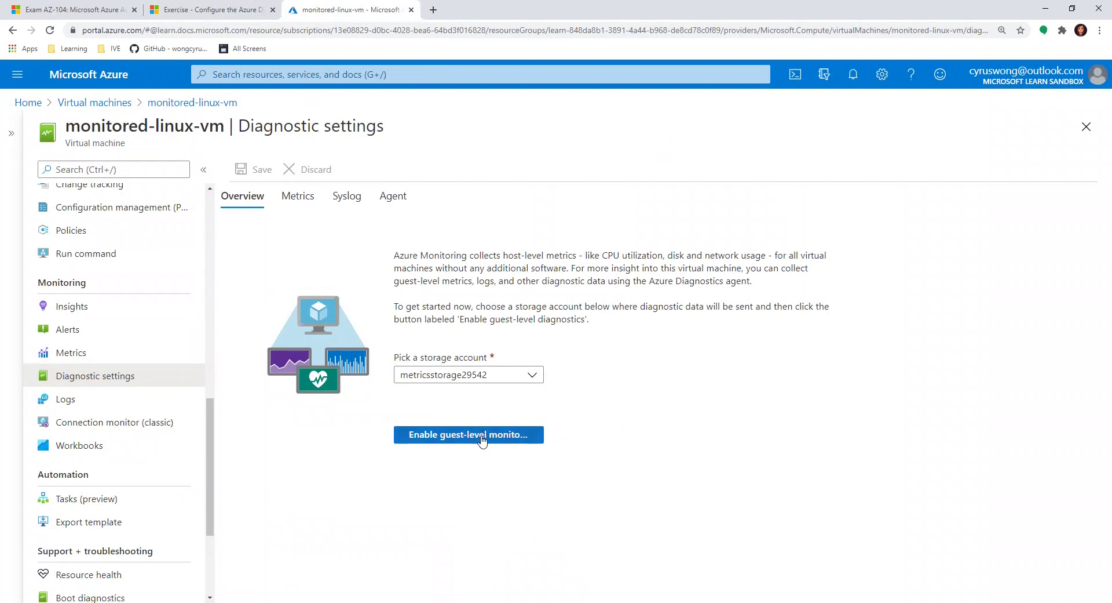
pyautogui.click(502, 378)
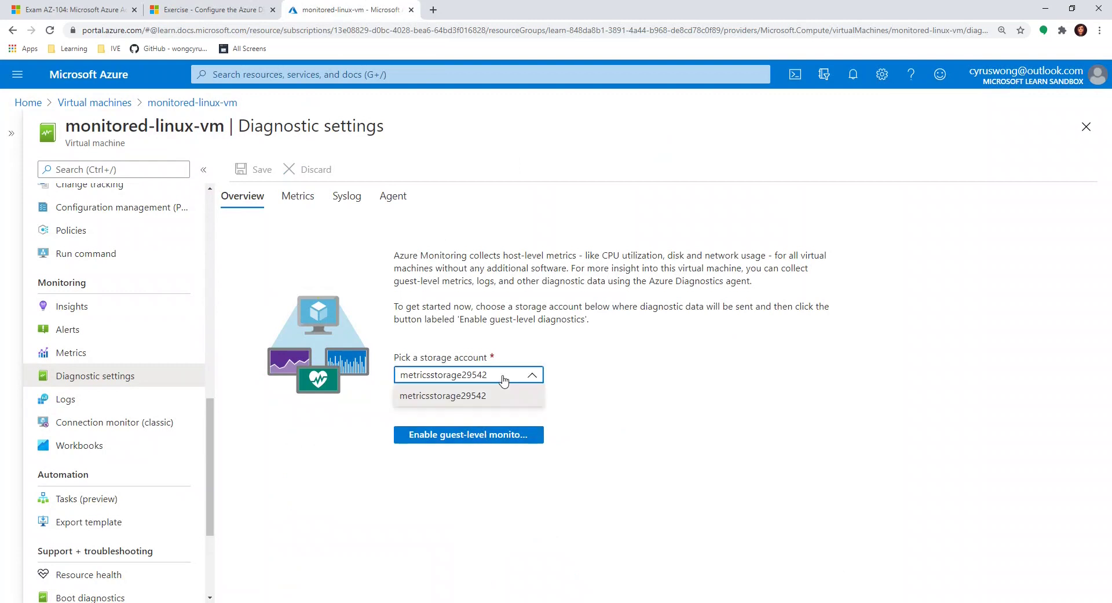
pyautogui.click(782, 377)
pyautogui.click(497, 438)
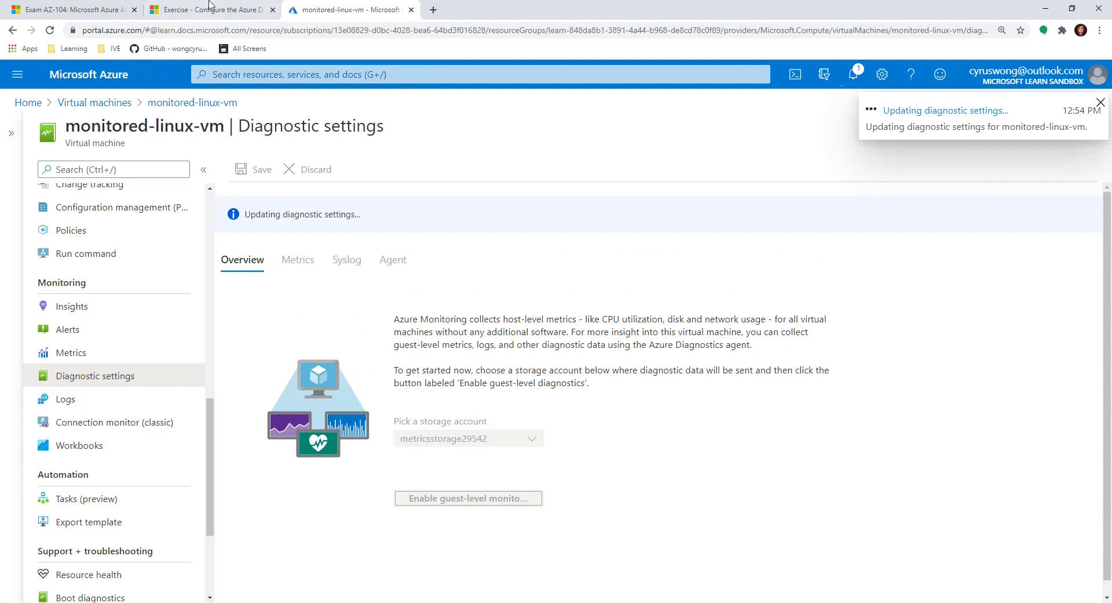
# Step: Return to the Learn exercise and read the waiting instruction and the first steps of the Configure the extension section
pyautogui.click(164, 7)
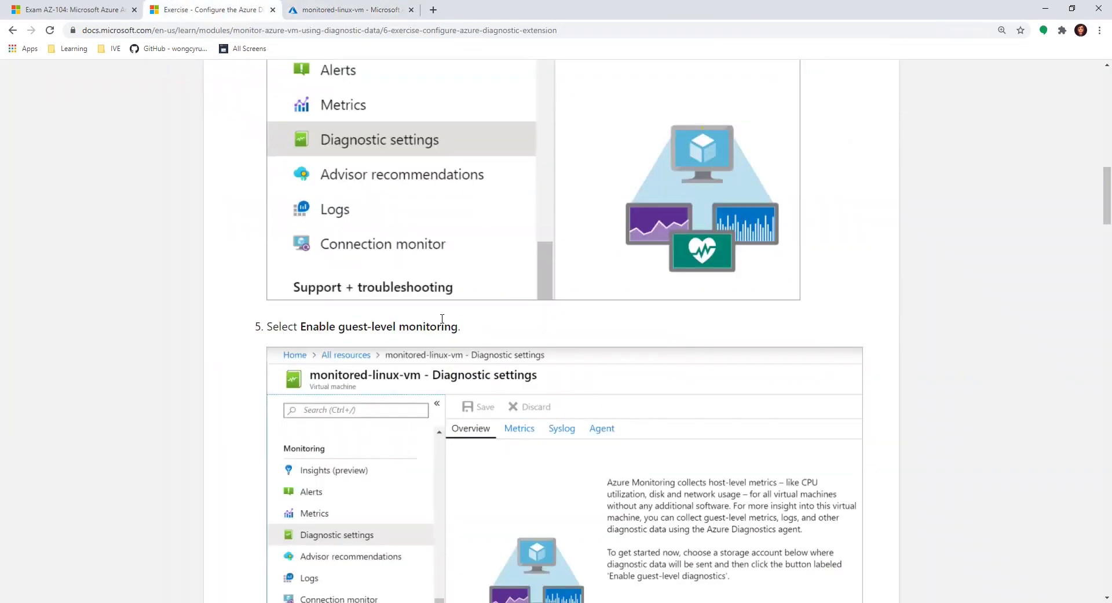
pyautogui.scroll(-7, 442, 318)
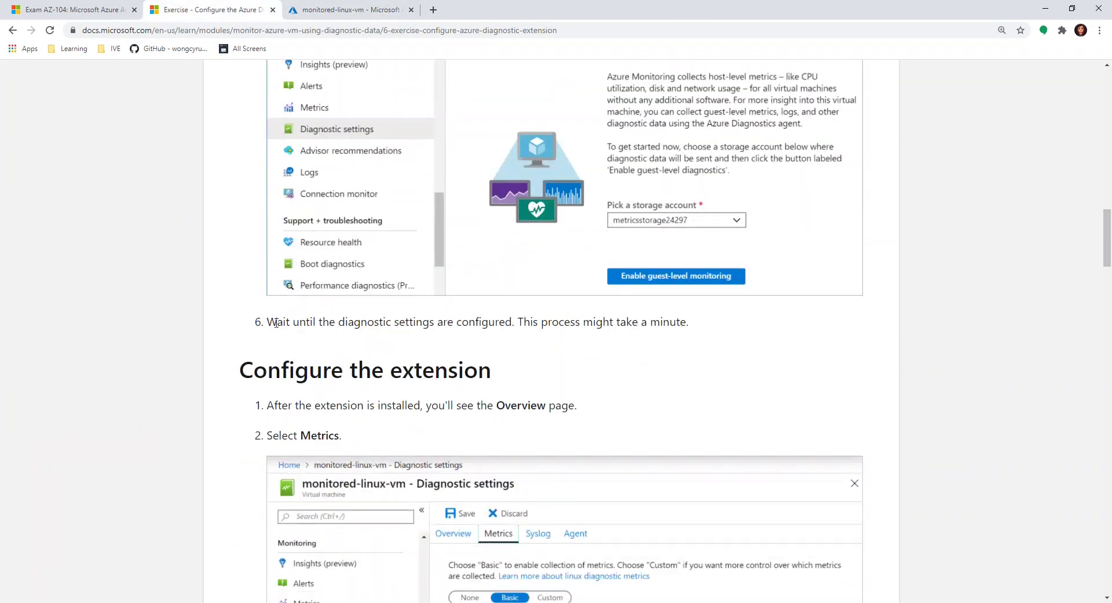
pyautogui.moveTo(276, 322); pyautogui.dragTo(778, 322)
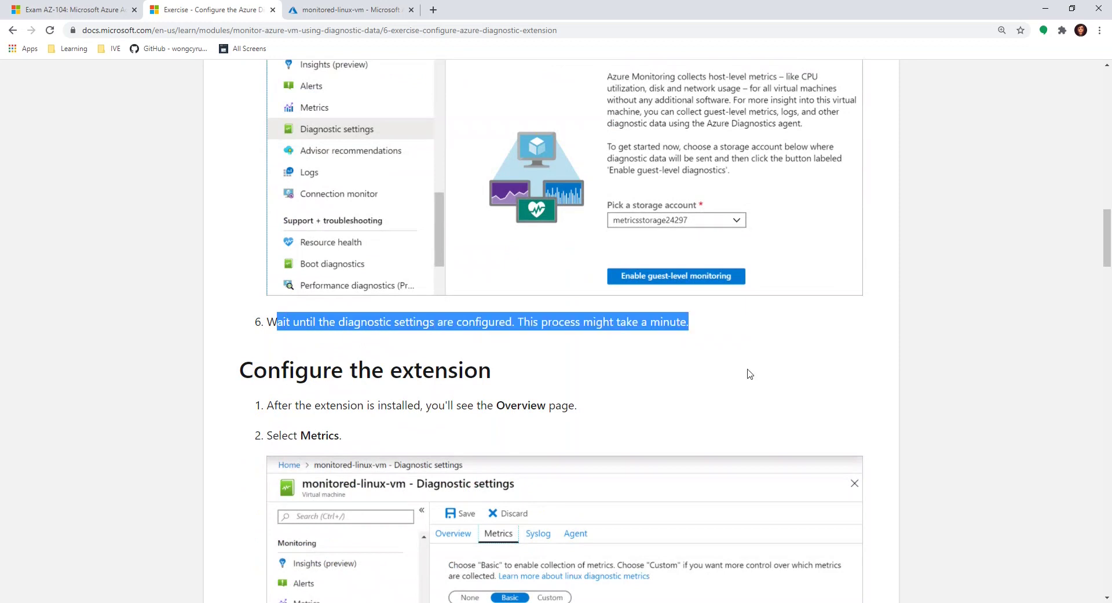
pyautogui.scroll(-2, 750, 374)
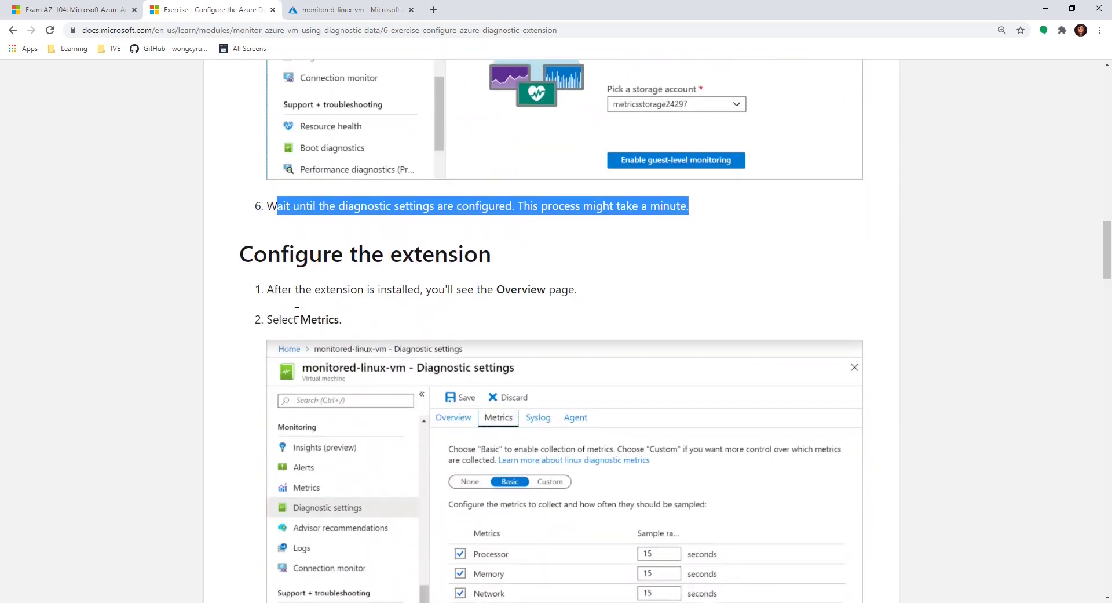
pyautogui.scroll(-2, 311, 308)
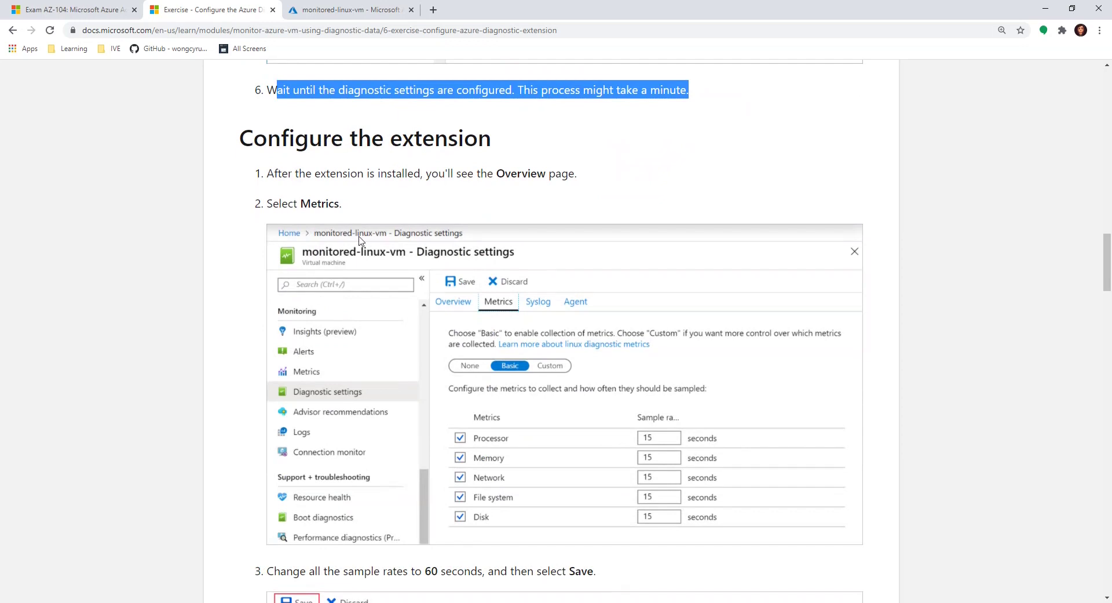
pyautogui.scroll(1, 330, 226)
pyautogui.moveTo(276, 230); pyautogui.dragTo(498, 232)
pyautogui.click(644, 254)
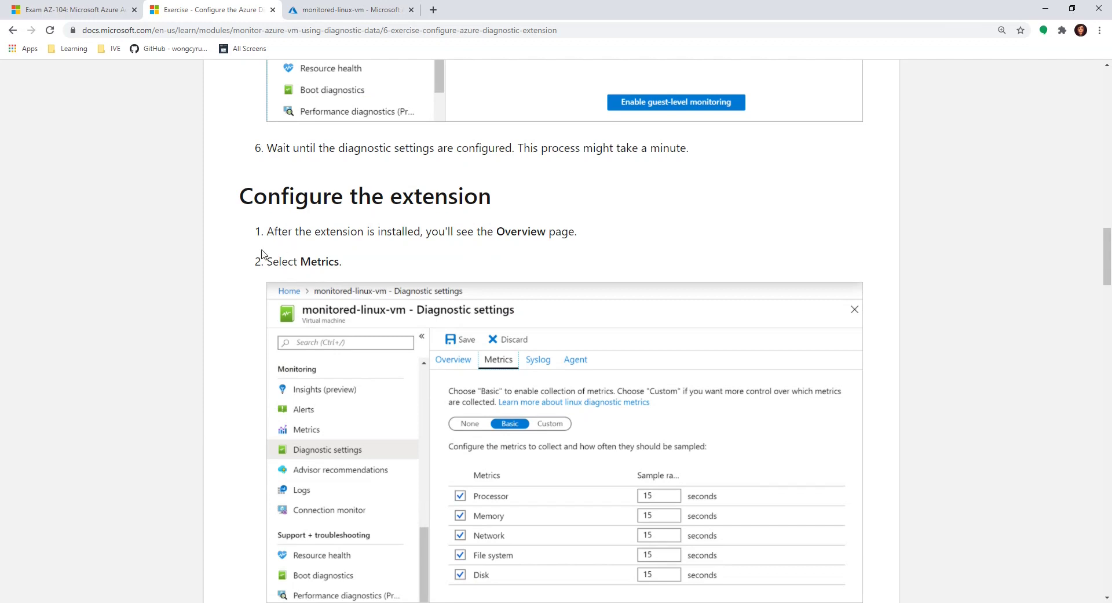
pyautogui.scroll(-2, 241, 306)
pyautogui.scroll(-3, 405, 342)
pyautogui.scroll(3, 411, 348)
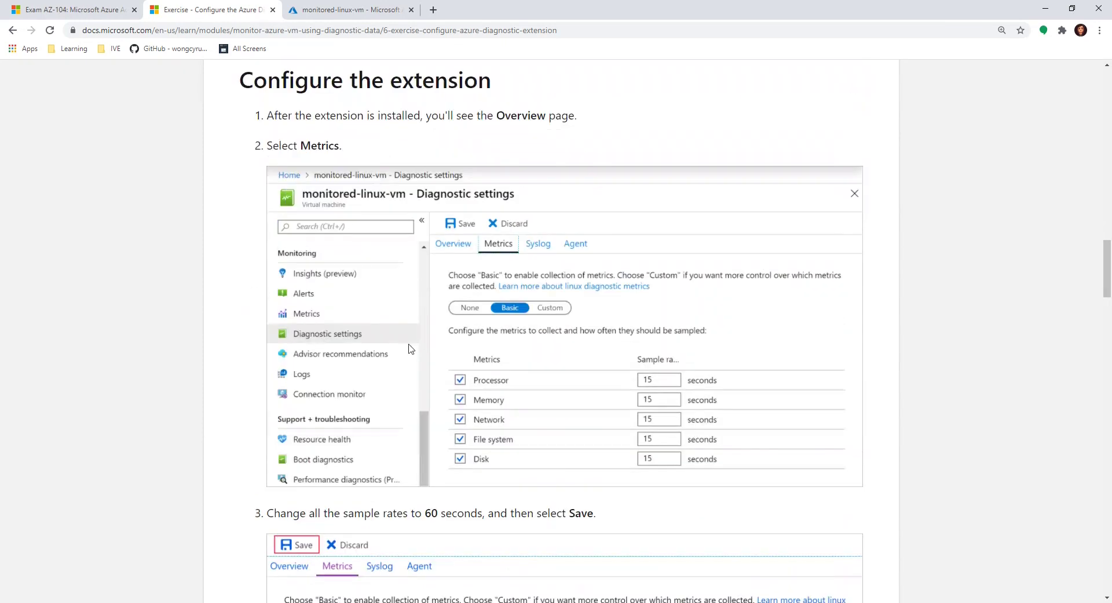
# Step: Switch to the Azure portal and check the notifications for the progress of the diagnostic settings update
pyautogui.scroll(3, 411, 296)
pyautogui.click(377, 10)
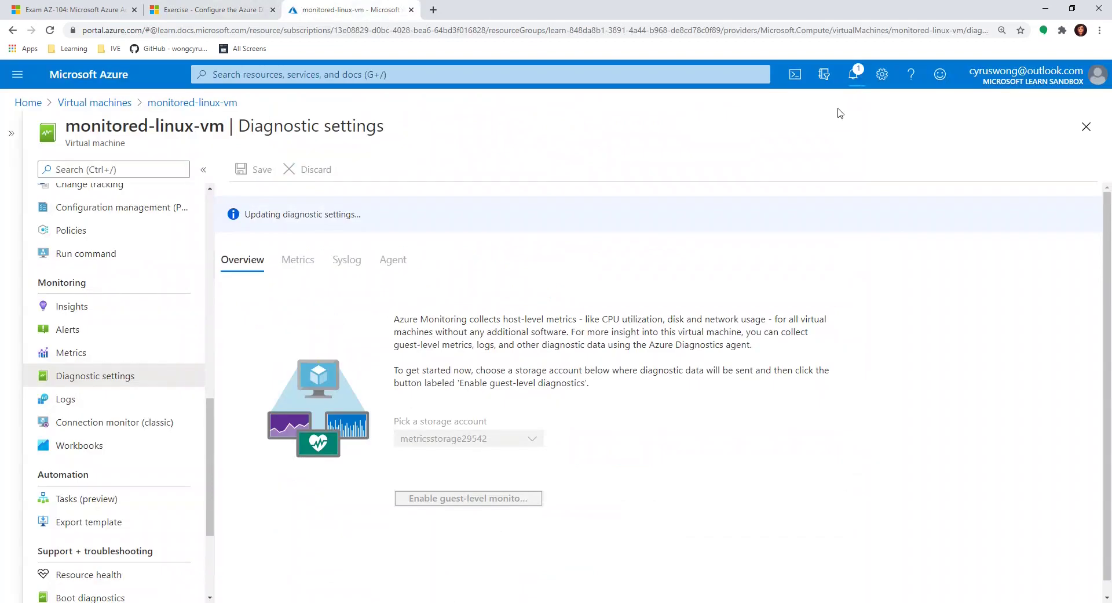
pyautogui.click(854, 74)
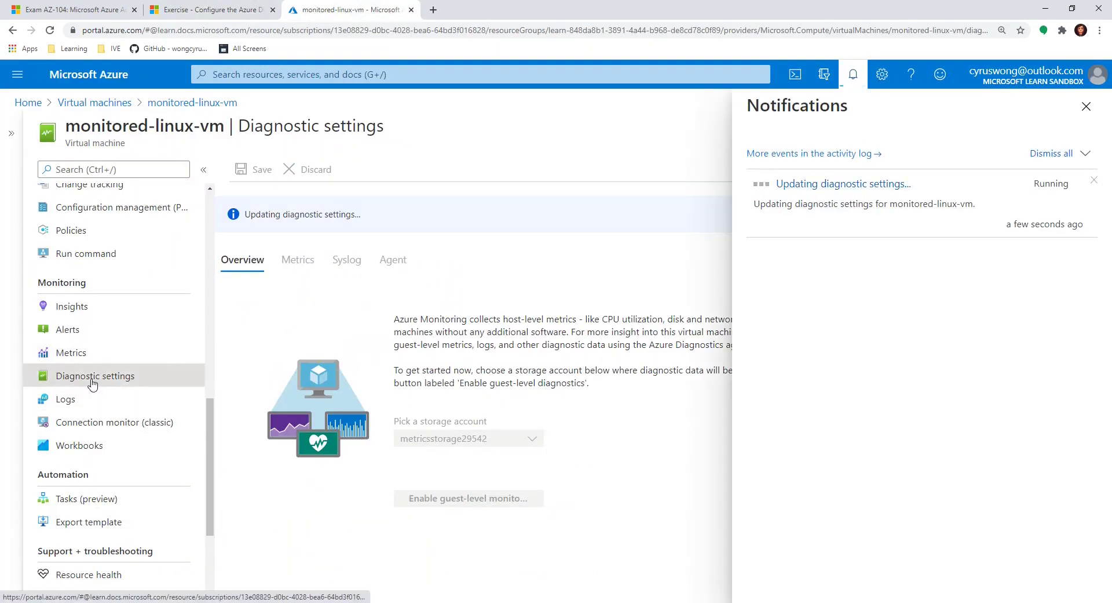
# Step: Go back to the Learn exercise and study the step on changing all metric sample rates to 60 seconds and saving
pyautogui.click(223, 8)
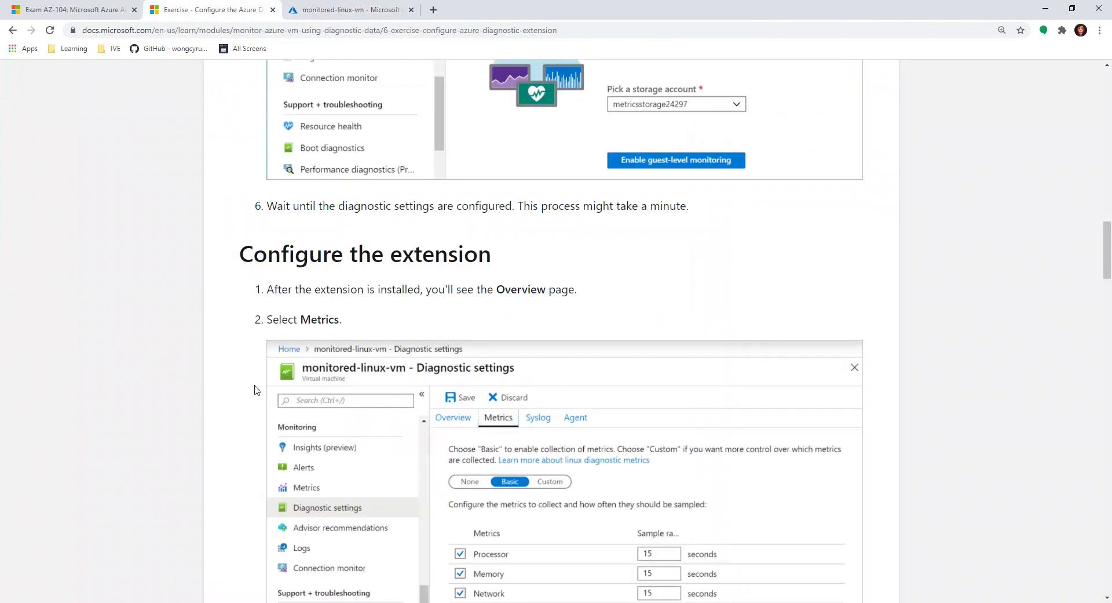
pyautogui.scroll(2, 608, 363)
pyautogui.scroll(-5, 551, 365)
pyautogui.scroll(4, 510, 336)
pyautogui.scroll(-3, 498, 348)
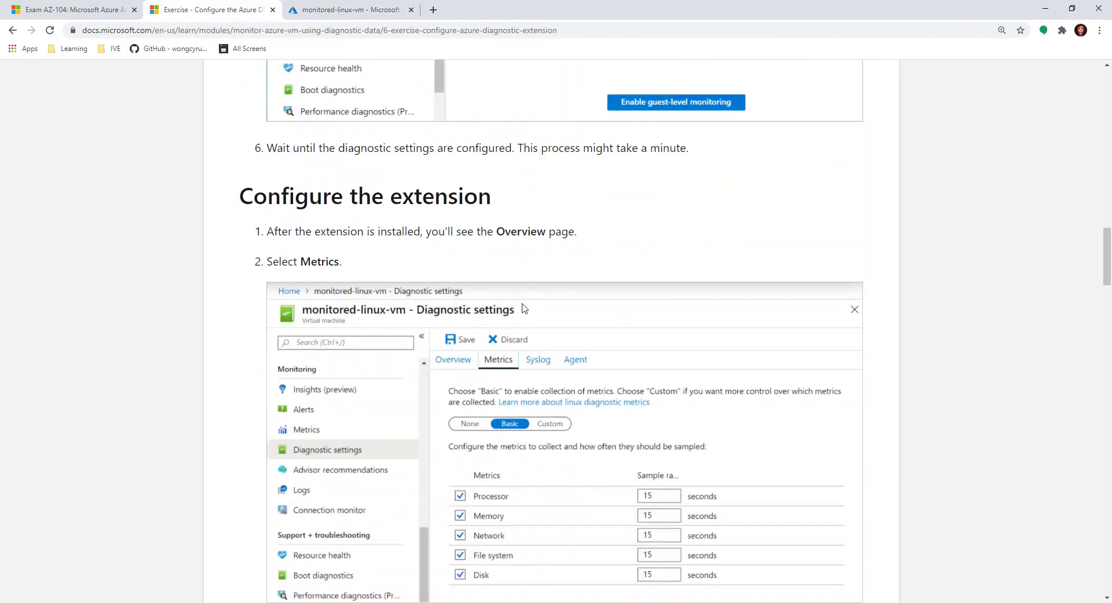
pyautogui.scroll(-4, 511, 375)
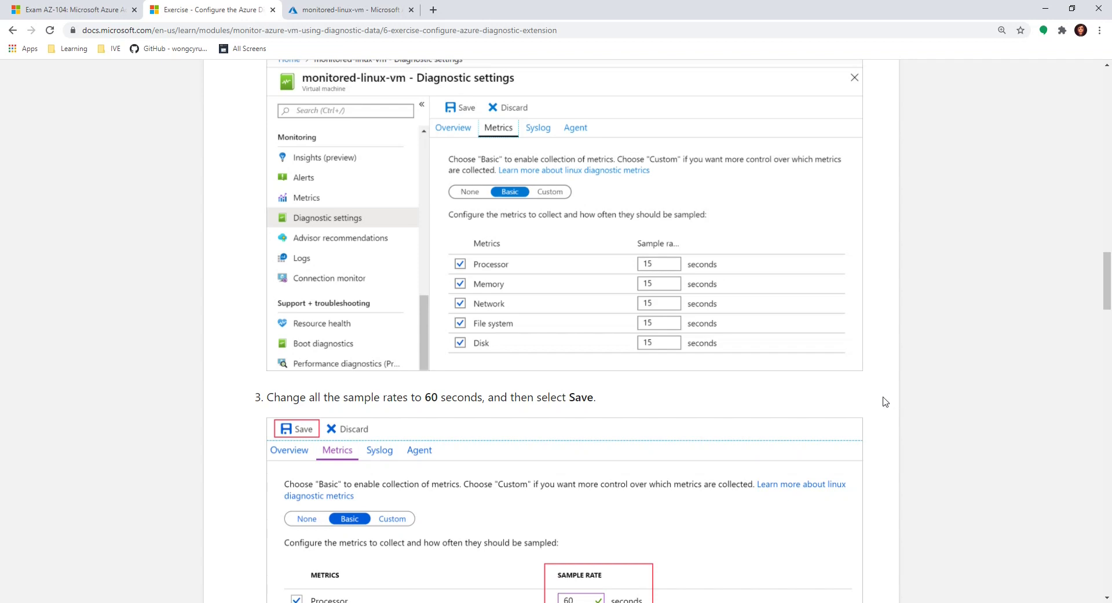
pyautogui.scroll(-3, 885, 401)
pyautogui.scroll(3, 885, 401)
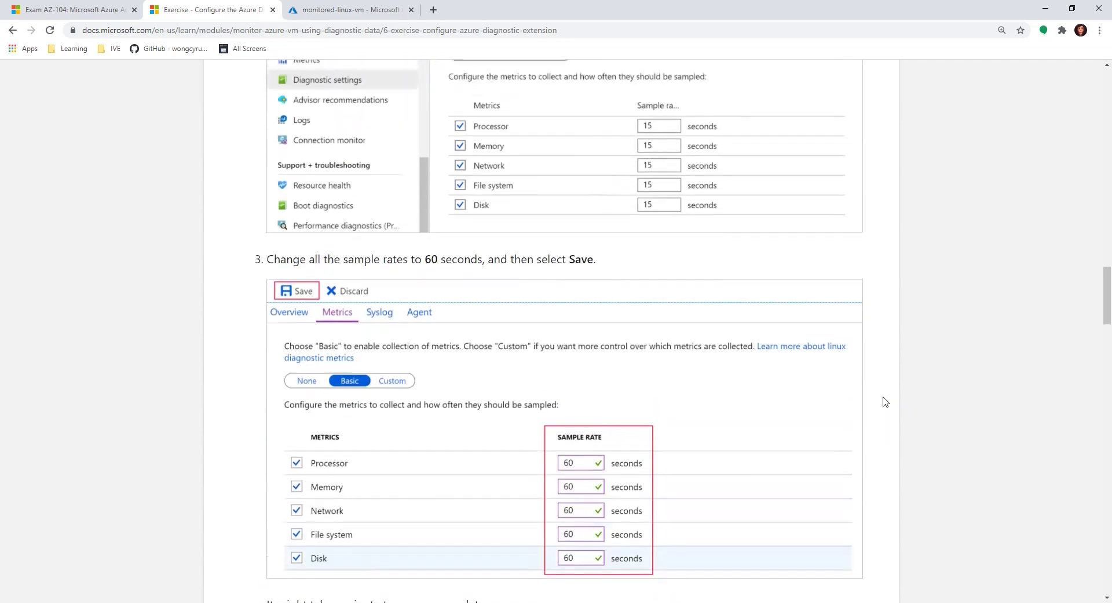
pyautogui.scroll(-3, 883, 400)
pyautogui.scroll(2, 689, 304)
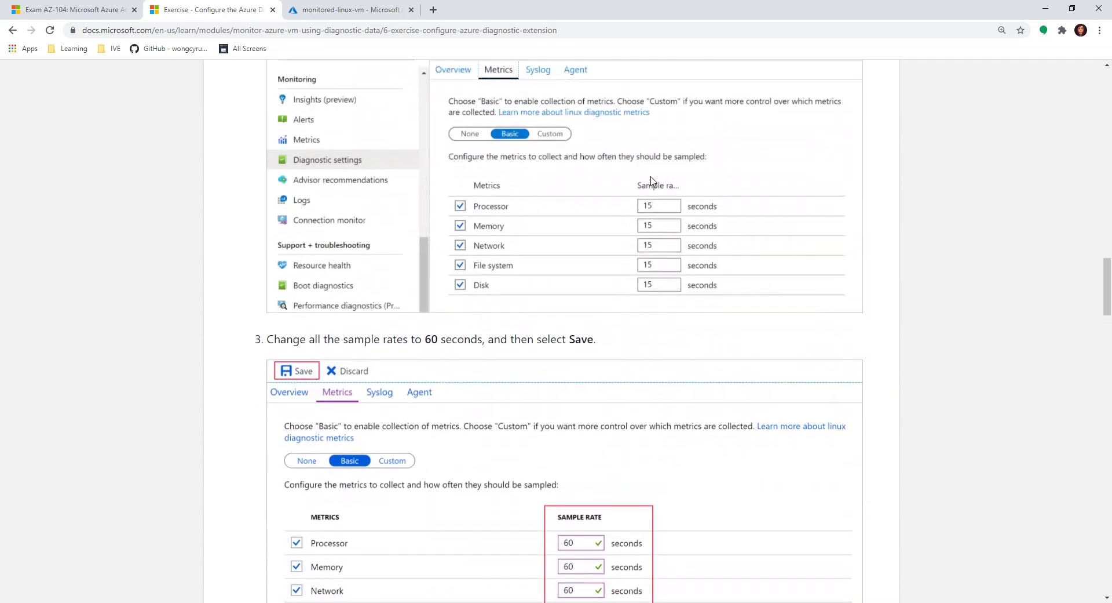
pyautogui.scroll(-2, 374, 394)
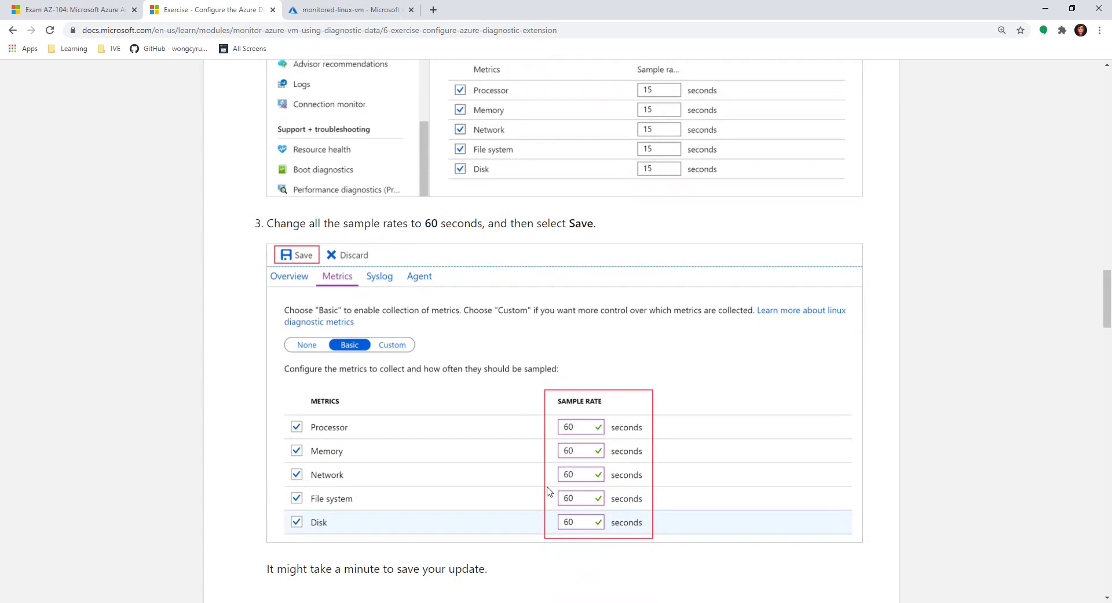
# Step: Read the instructions for creating a custom KPI dashboard, including the metric values and the Pin to dashboard options
pyautogui.scroll(-3, 406, 463)
pyautogui.scroll(-4, 377, 392)
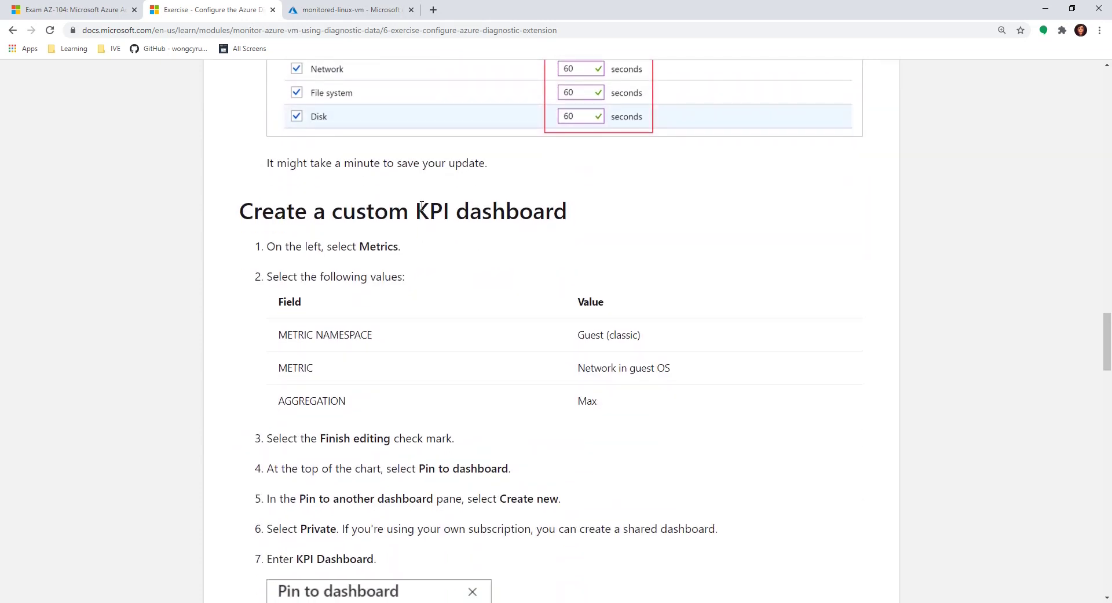
pyautogui.moveTo(422, 206); pyautogui.dragTo(618, 213)
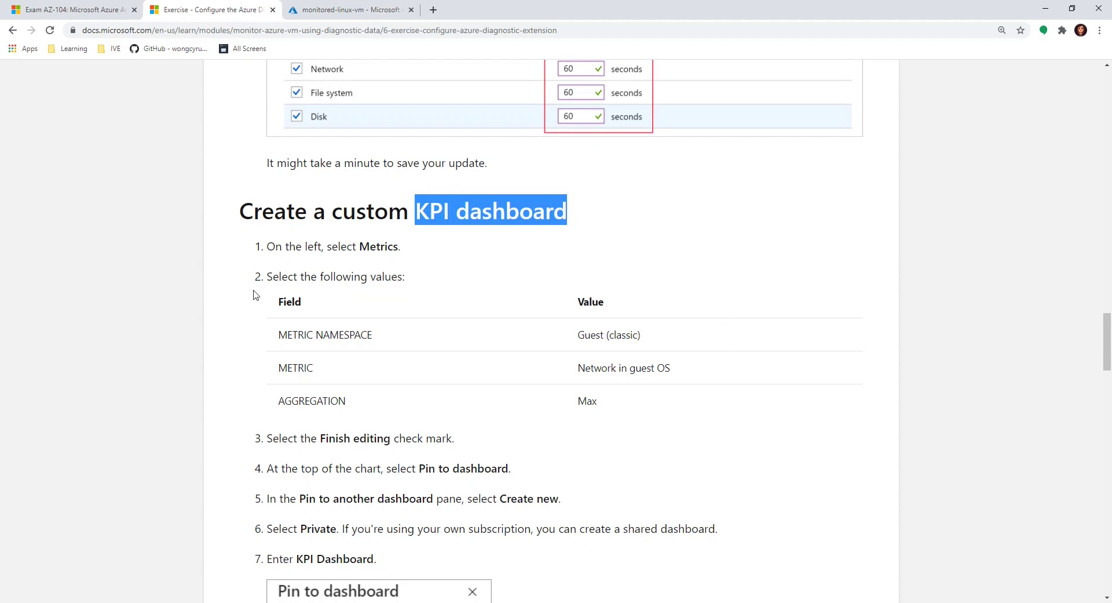
pyautogui.scroll(-1, 624, 328)
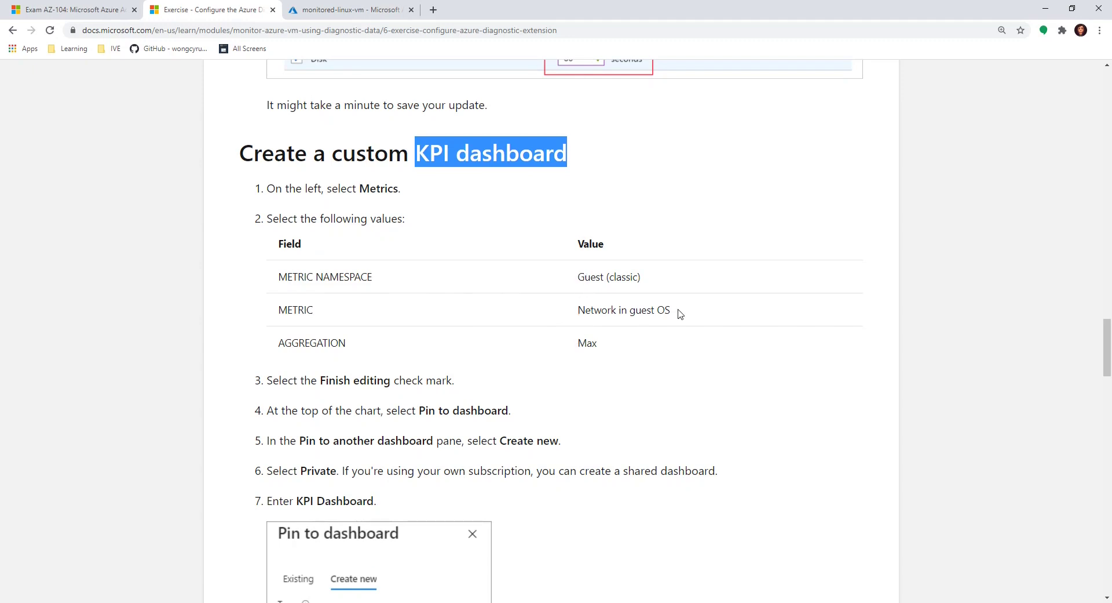
pyautogui.scroll(-2, 248, 369)
pyautogui.scroll(-2, 248, 368)
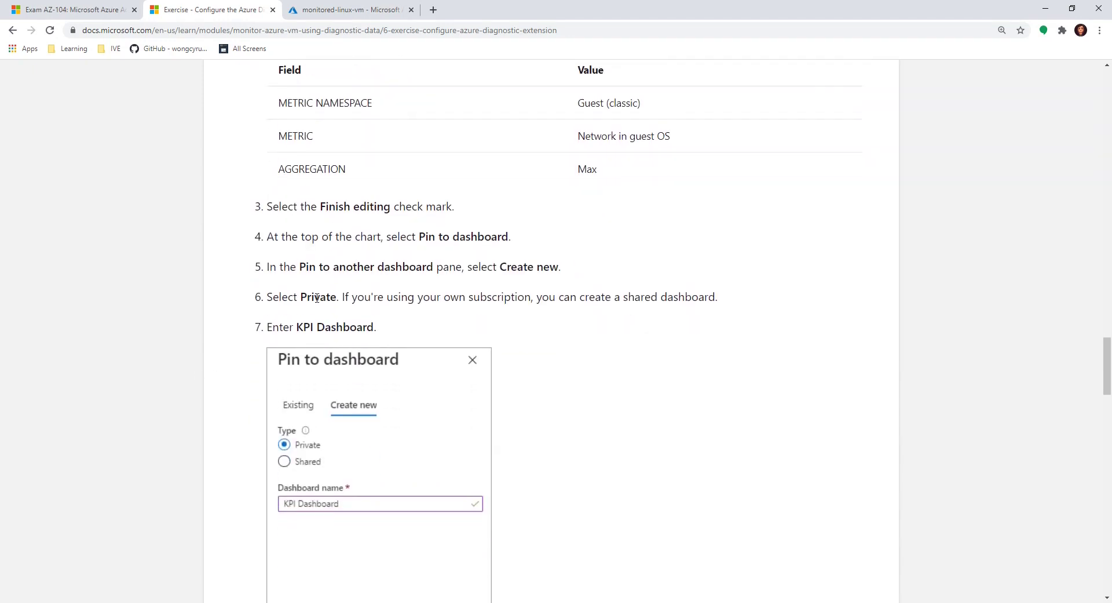
pyautogui.scroll(-1, 415, 349)
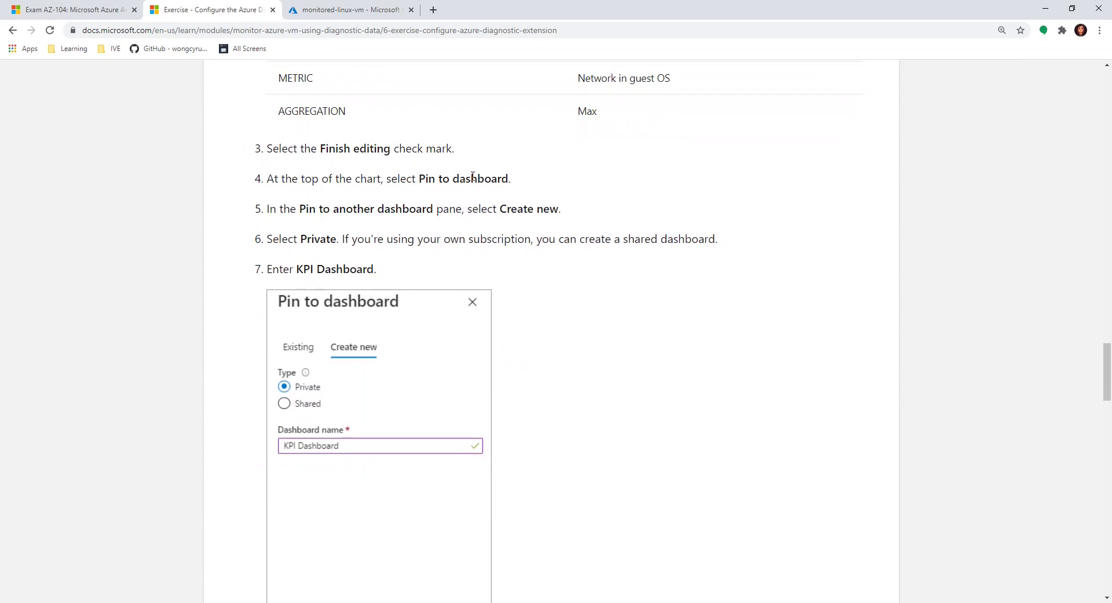
# Step: Read the remaining sections on adding the free memory and CPU usage graphs and viewing the new dashboard
pyautogui.scroll(-10, 707, 394)
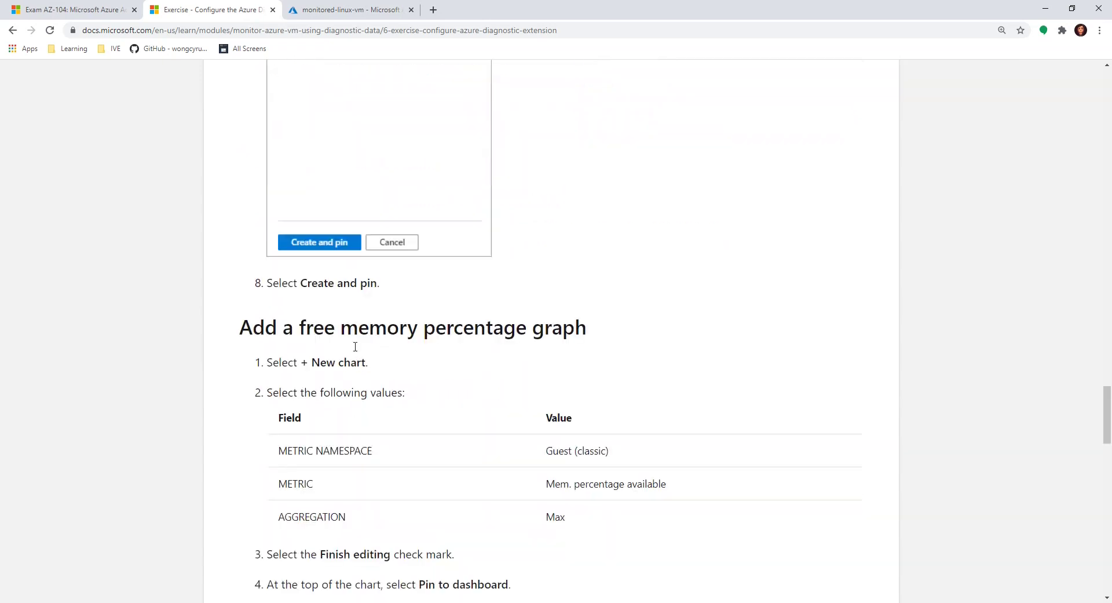
pyautogui.scroll(-11, 311, 233)
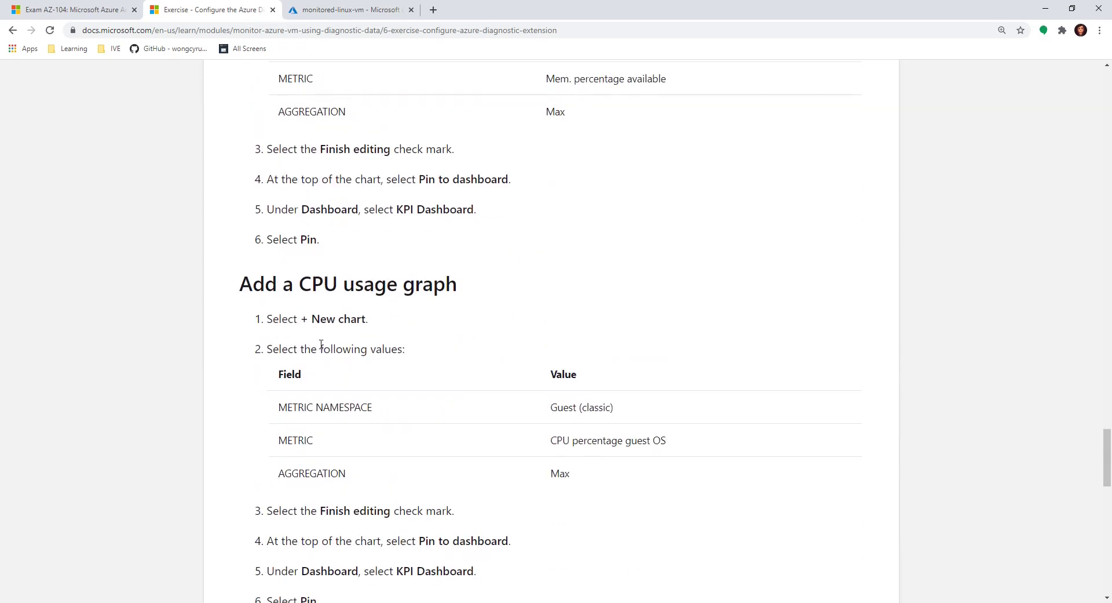
pyautogui.scroll(-2, 354, 251)
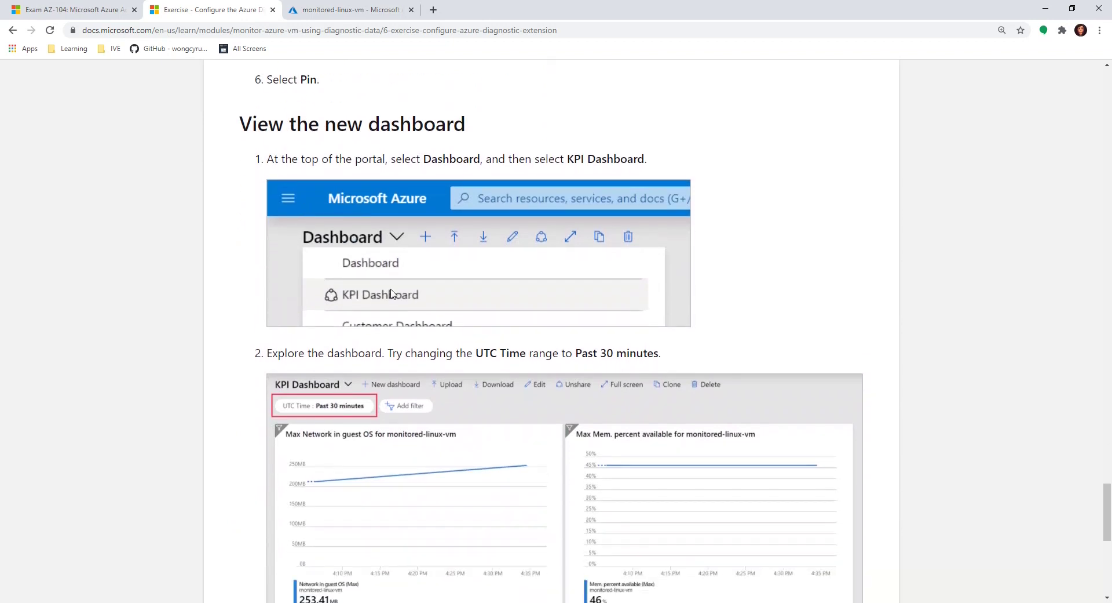
pyautogui.scroll(-4, 423, 290)
pyautogui.scroll(1, 523, 406)
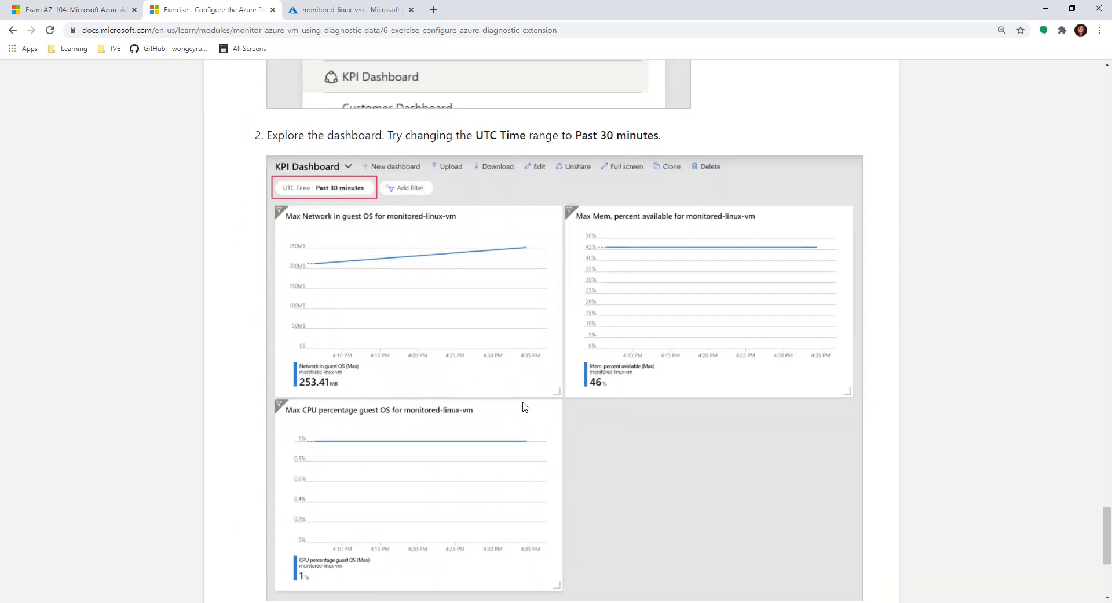
# Step: Look over the sample dashboard in the Learn exercise and go back to the instructions on configuring the extension
pyautogui.scroll(2, 523, 406)
pyautogui.scroll(-5, 359, 290)
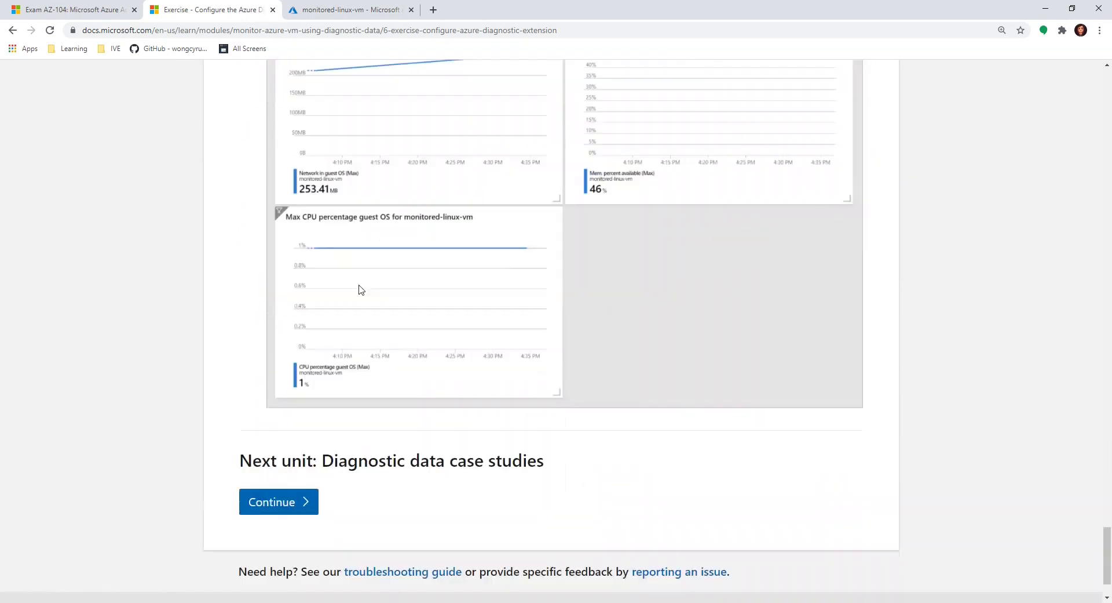
pyautogui.scroll(20, 459, 219)
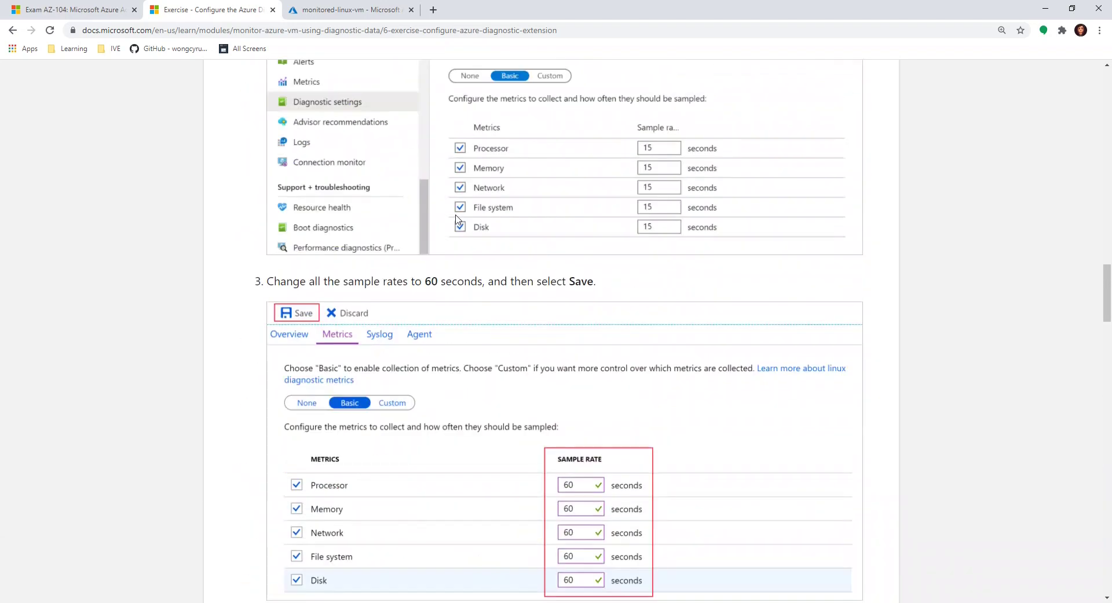
pyautogui.scroll(8, 462, 219)
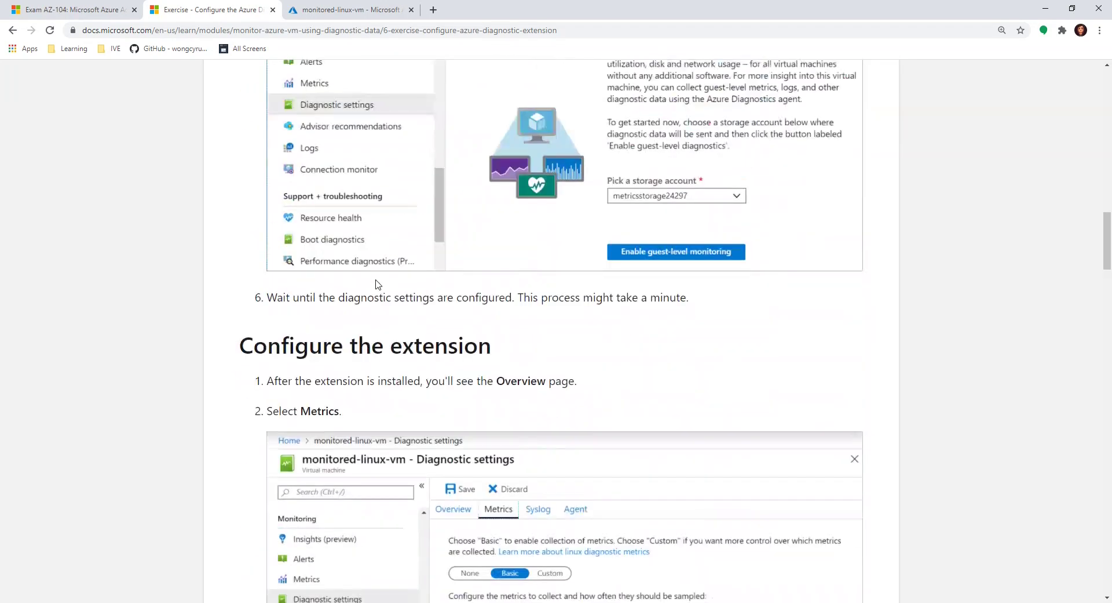
pyautogui.scroll(-2, 377, 284)
# Step: Switch to the Azure portal, reload the diagnostic settings of monitored-linux-vm and dismiss the notifications
pyautogui.click(348, 10)
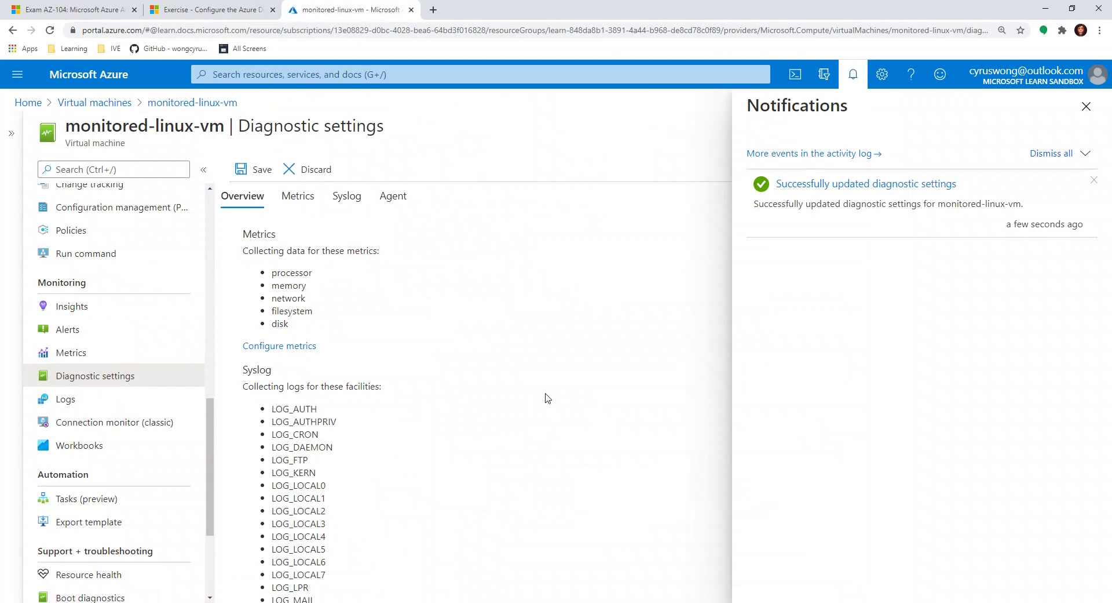
pyautogui.click(70, 353)
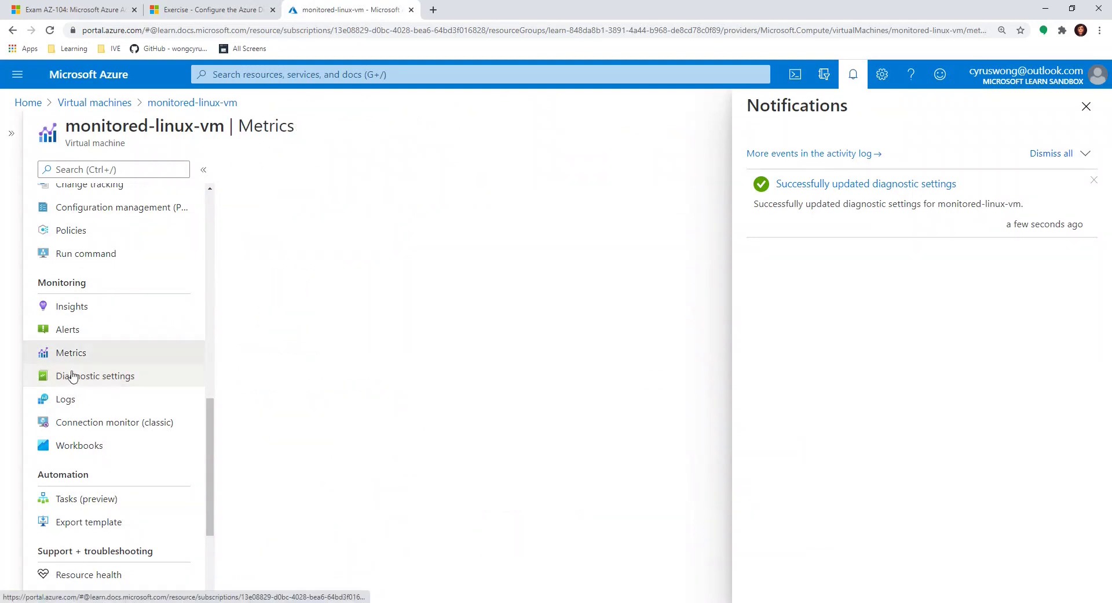
pyautogui.click(73, 377)
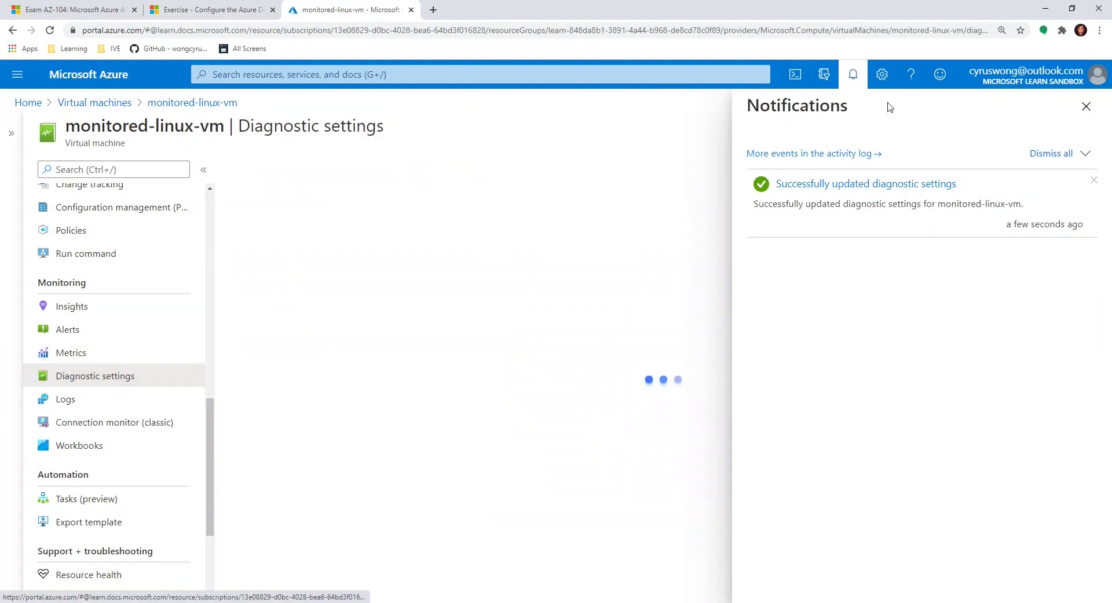
pyautogui.click(1087, 107)
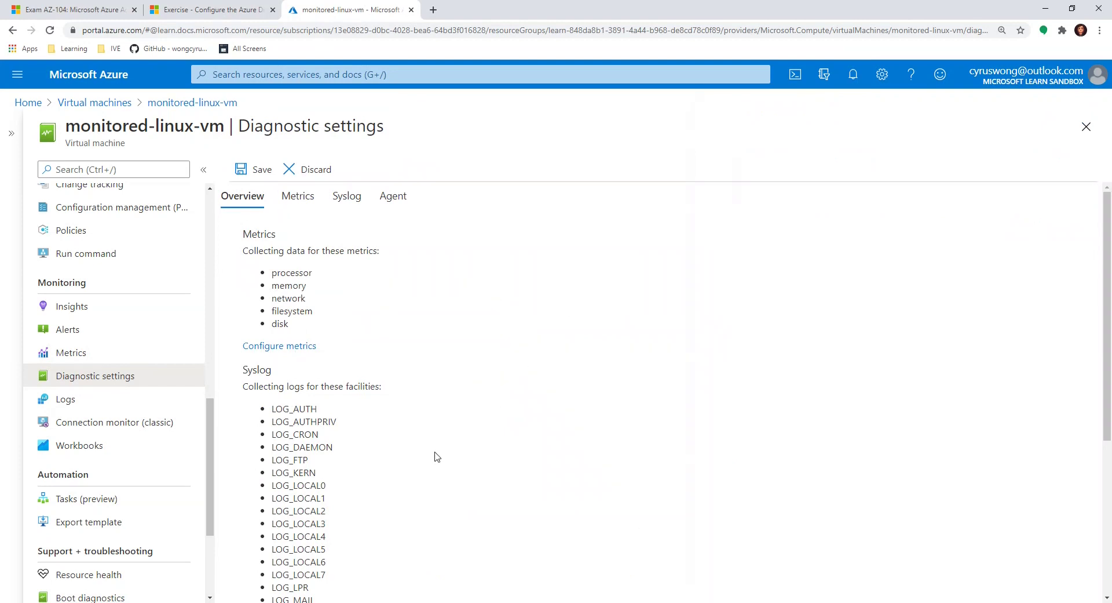
# Step: Review the diagnostic settings overview down to the agent and boot diagnostics sections, and open the metric sample rate settings
pyautogui.scroll(-4, 392, 387)
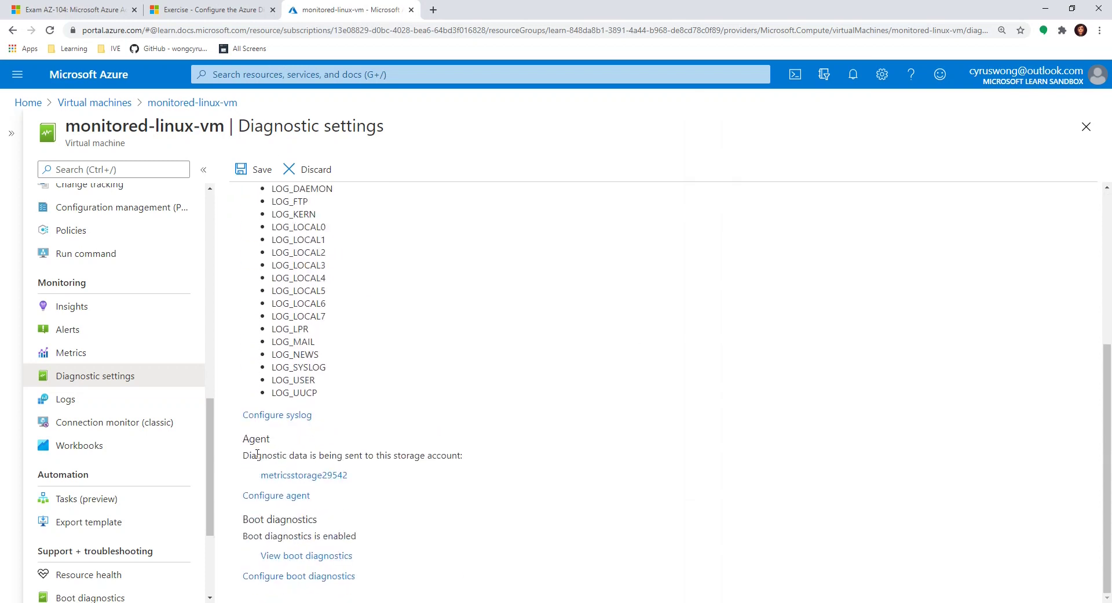
pyautogui.scroll(5, 397, 566)
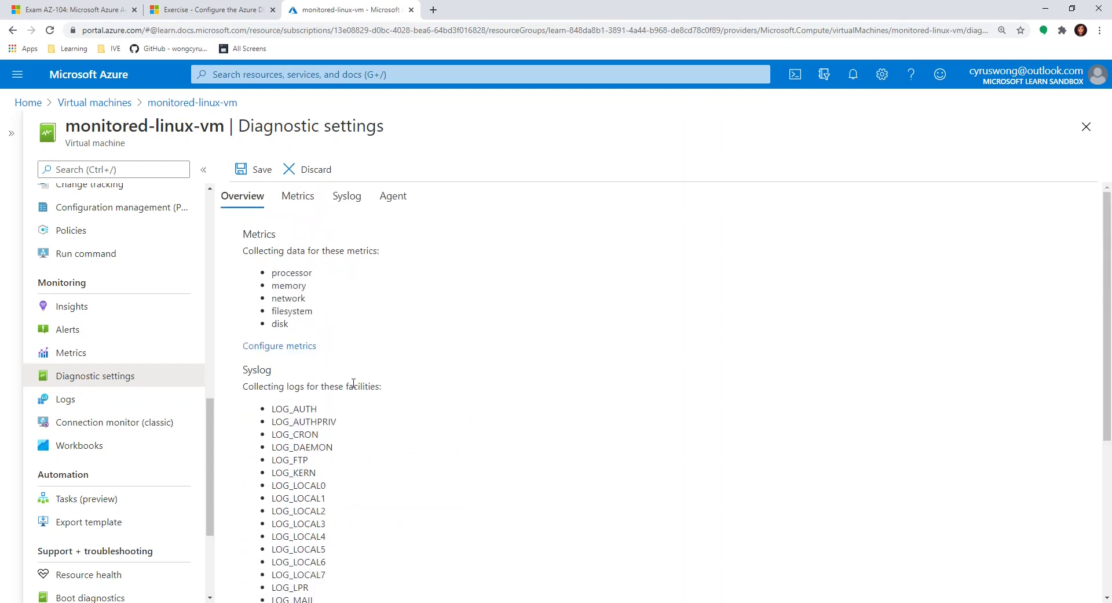
pyautogui.click(295, 199)
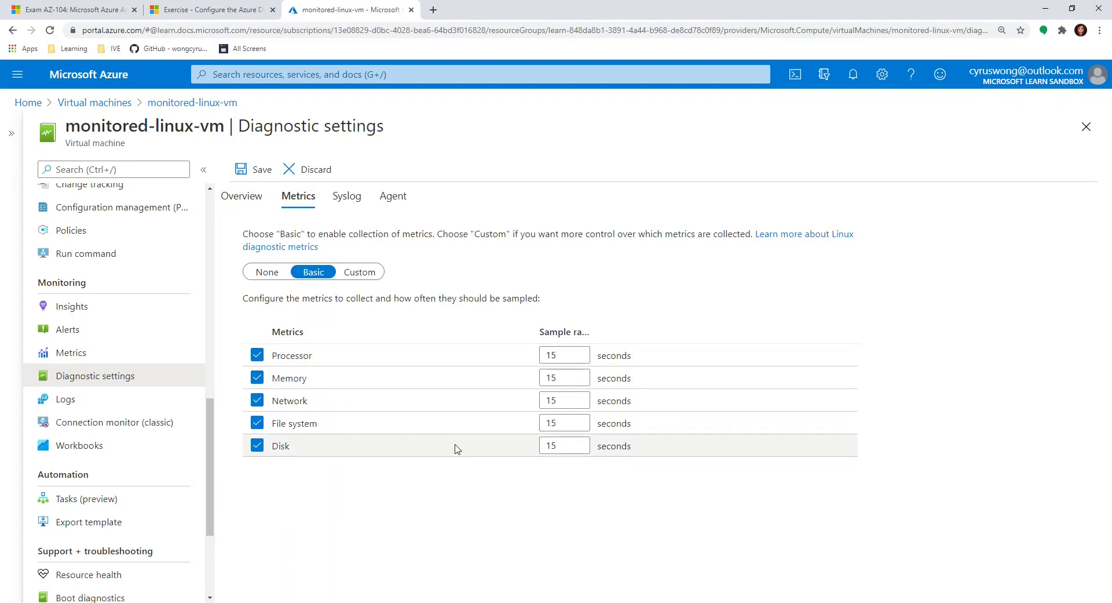
# Step: Check the sample rate instructions in the Learn exercise and return to the Azure portal
pyautogui.click(207, 3)
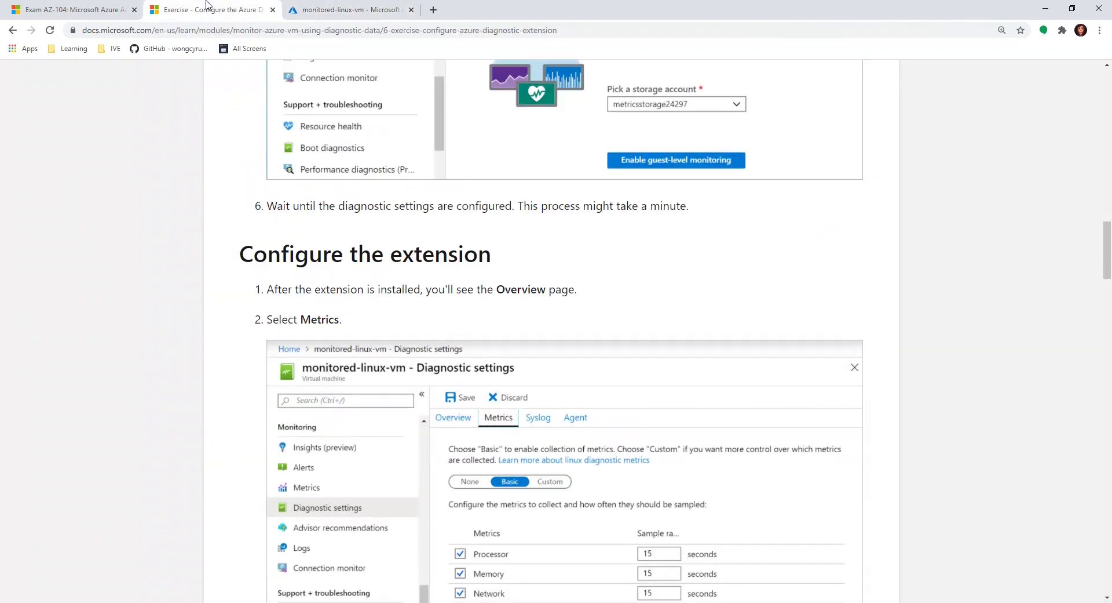
pyautogui.scroll(-4, 577, 414)
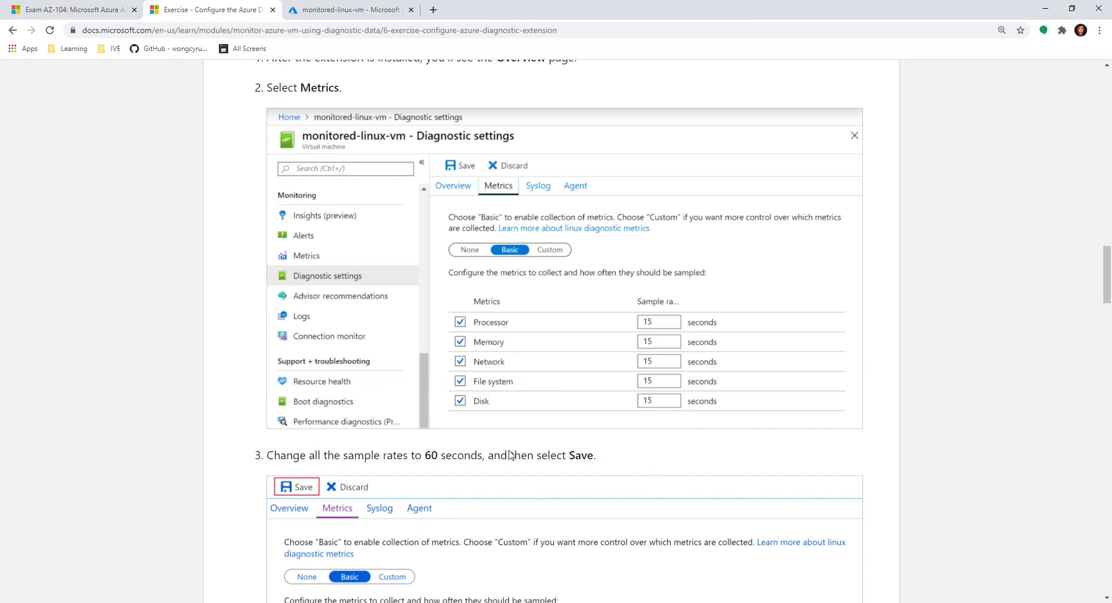
pyautogui.scroll(-4, 565, 330)
pyautogui.click(365, 9)
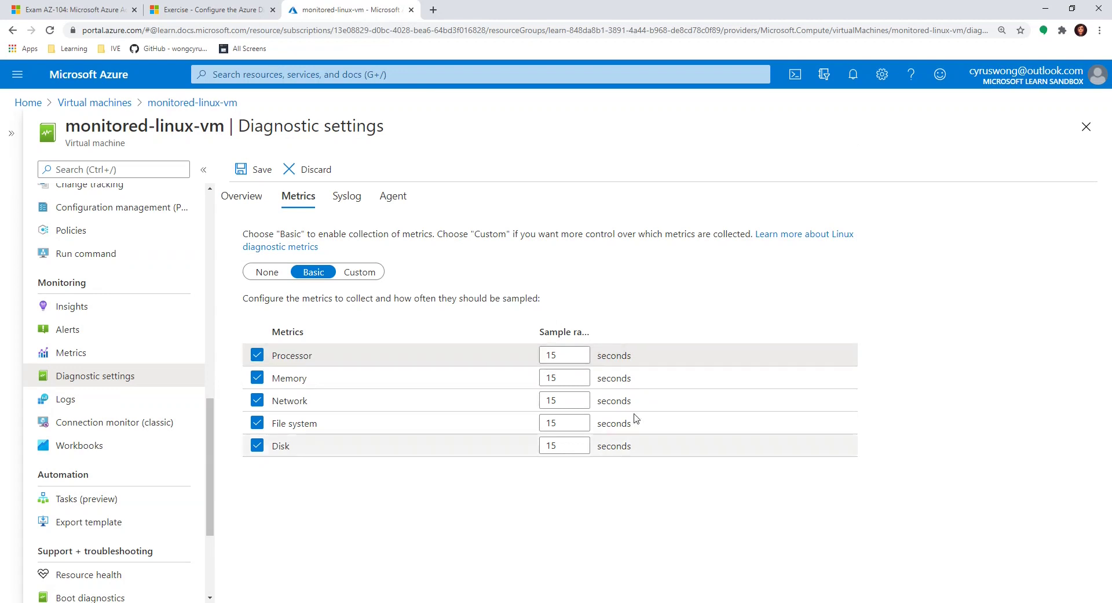
# Step: Set the sample rates of the Processor and Memory metrics to 60 seconds
pyautogui.doubleClick(573, 355)
pyautogui.write('6')
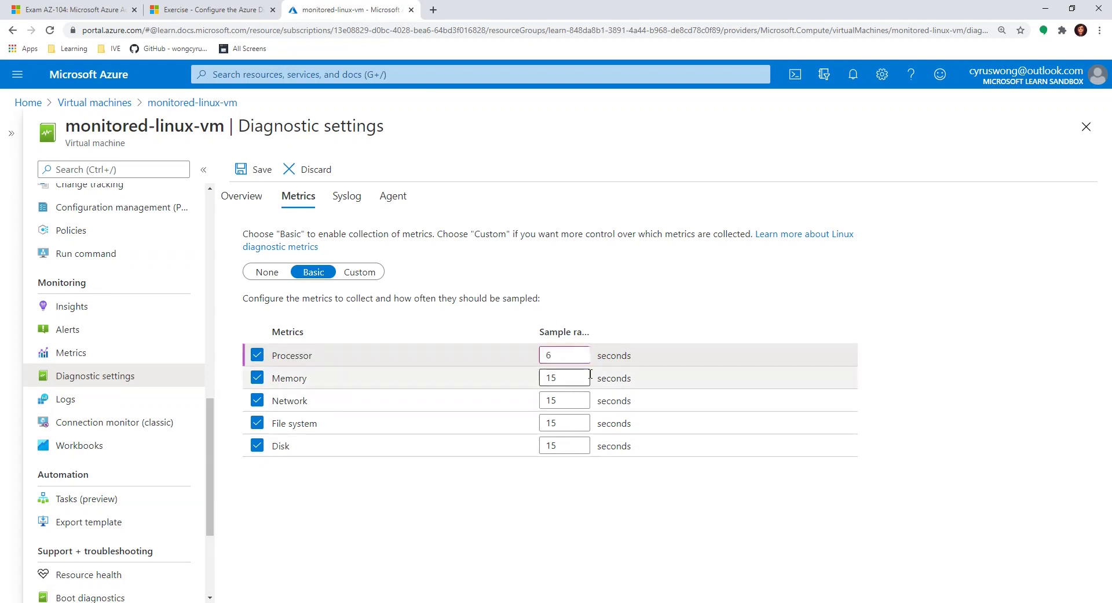
pyautogui.moveTo(561, 357)
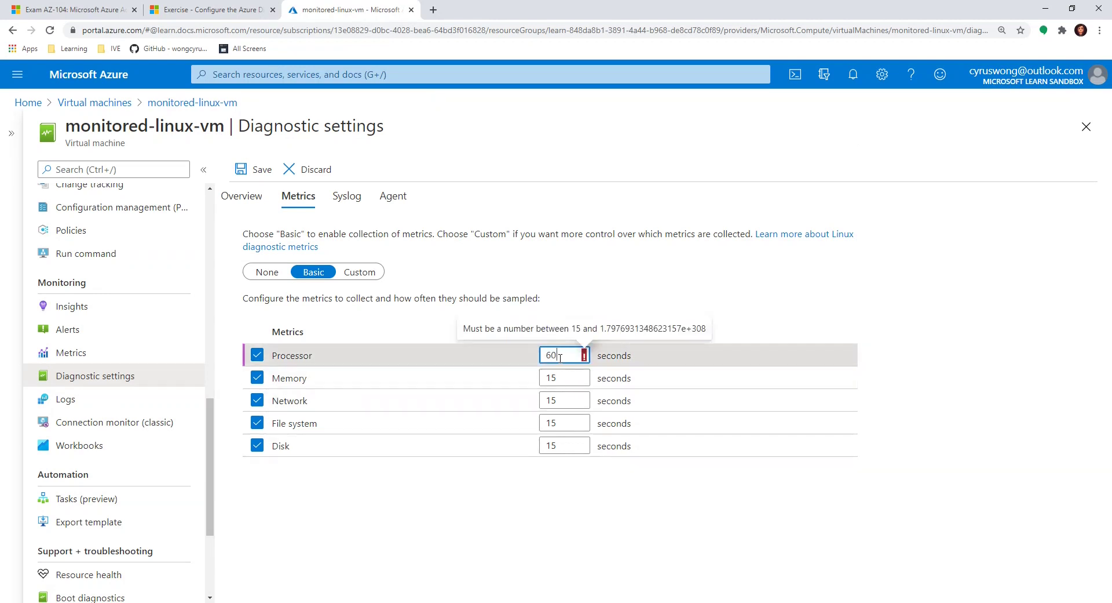
pyautogui.write('0')
pyautogui.doubleClick(560, 358)
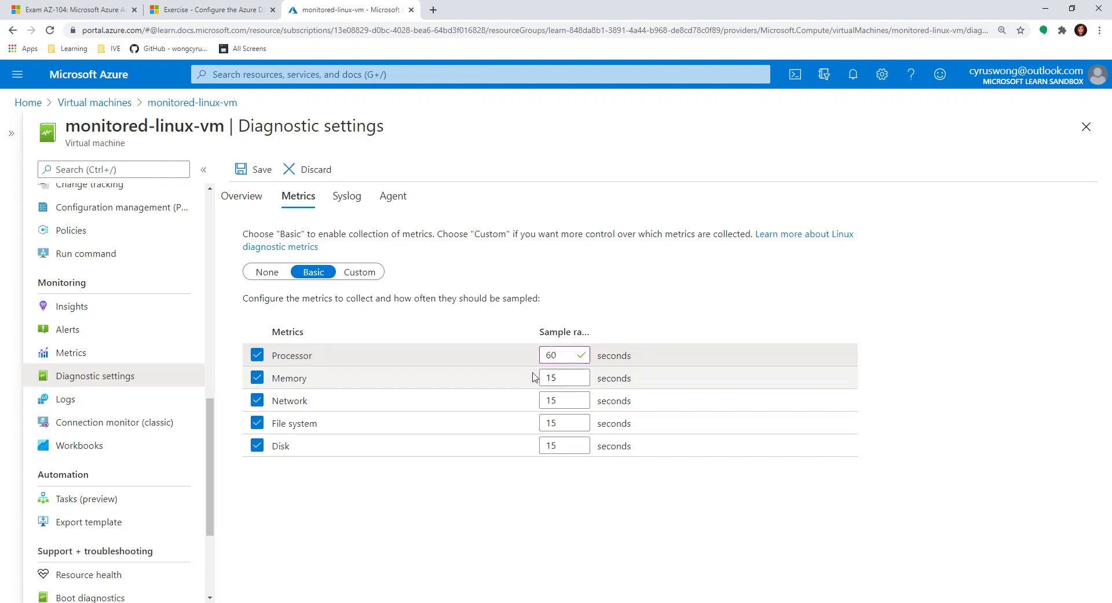
pyautogui.doubleClick(545, 377)
pyautogui.write('6')
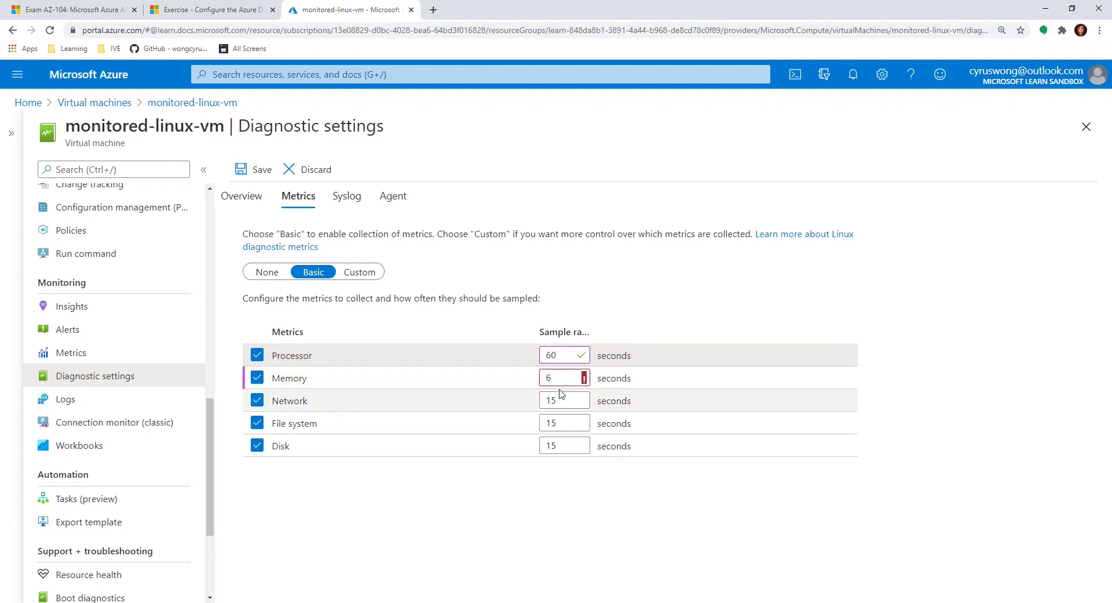
pyautogui.write('0')
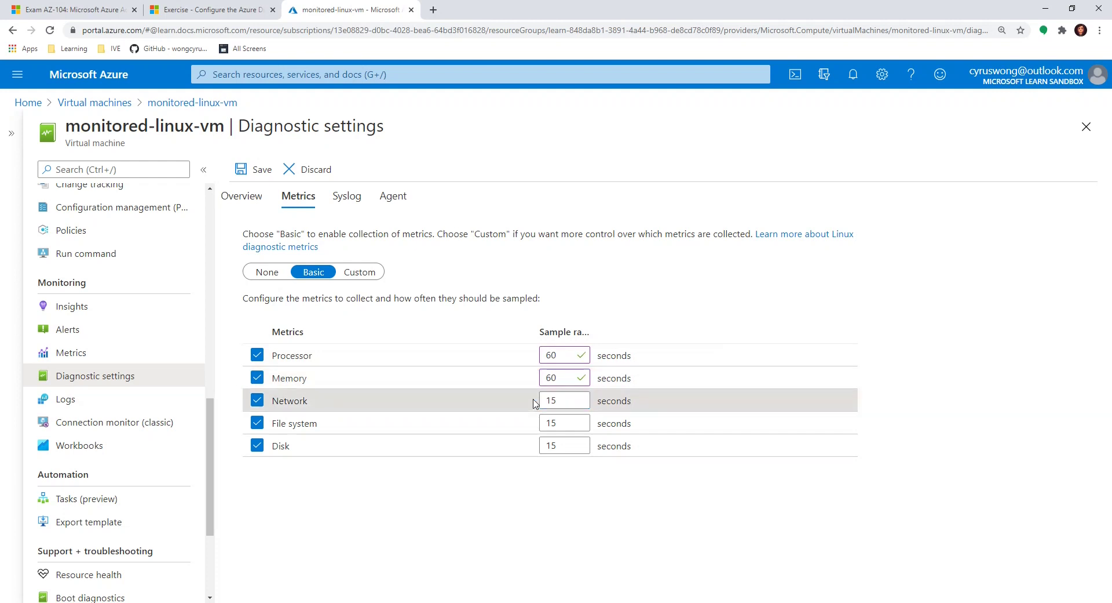
# Step: Set the sample rates of the Network and File system metrics to 60 seconds
pyautogui.doubleClick(550, 400)
pyautogui.write('60')
pyautogui.click(560, 418)
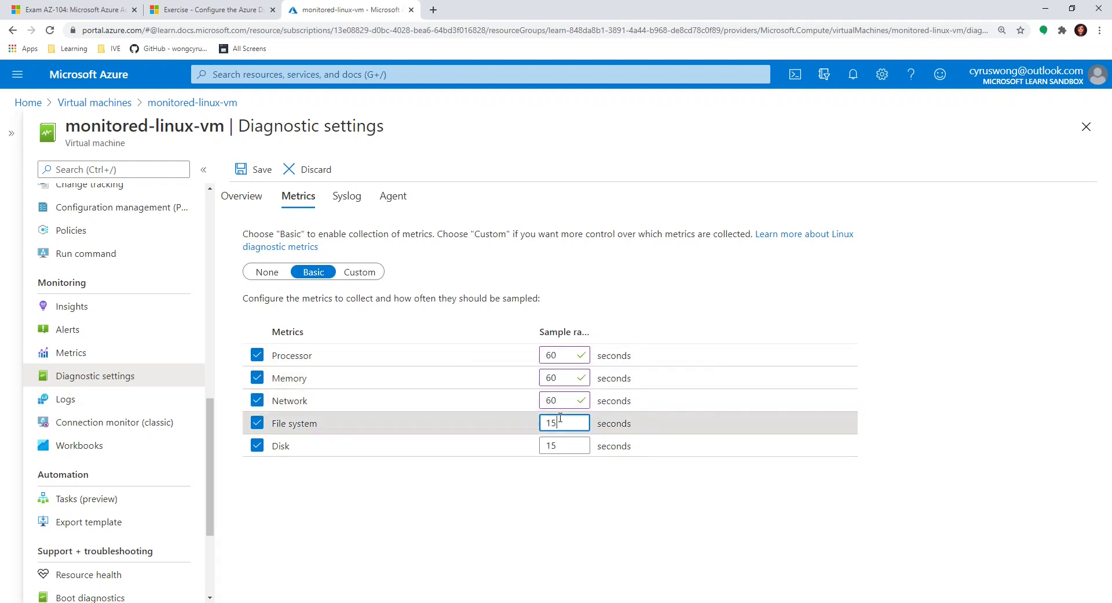
pyautogui.press('BackSpace')
pyautogui.press('BackSpace')
pyautogui.write('60')
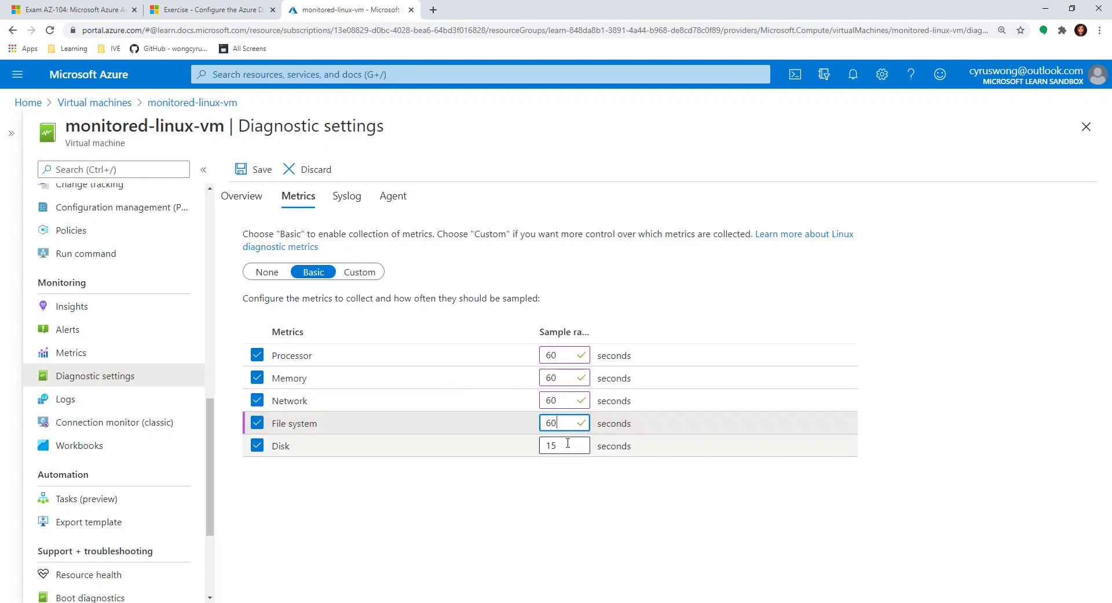
# Step: Set the Disk metric's sample rate to 60 seconds and save the diagnostic settings
pyautogui.click(567, 443)
pyautogui.write('6')
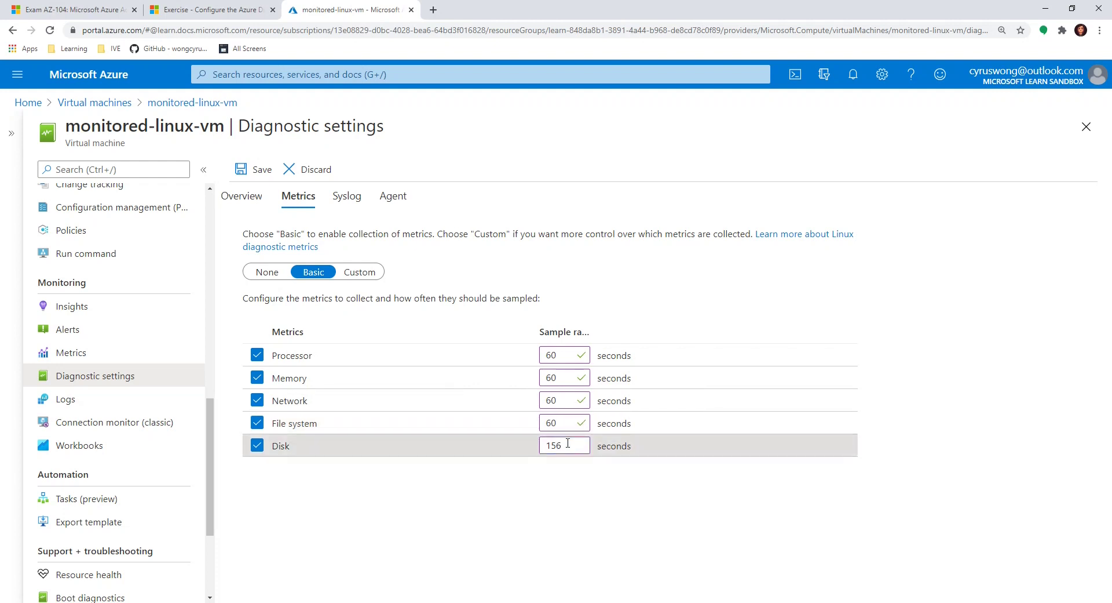
pyautogui.press('BackSpace')
pyautogui.press('BackSpace')
pyautogui.write('36')
pyautogui.write('6')
pyautogui.click(583, 476)
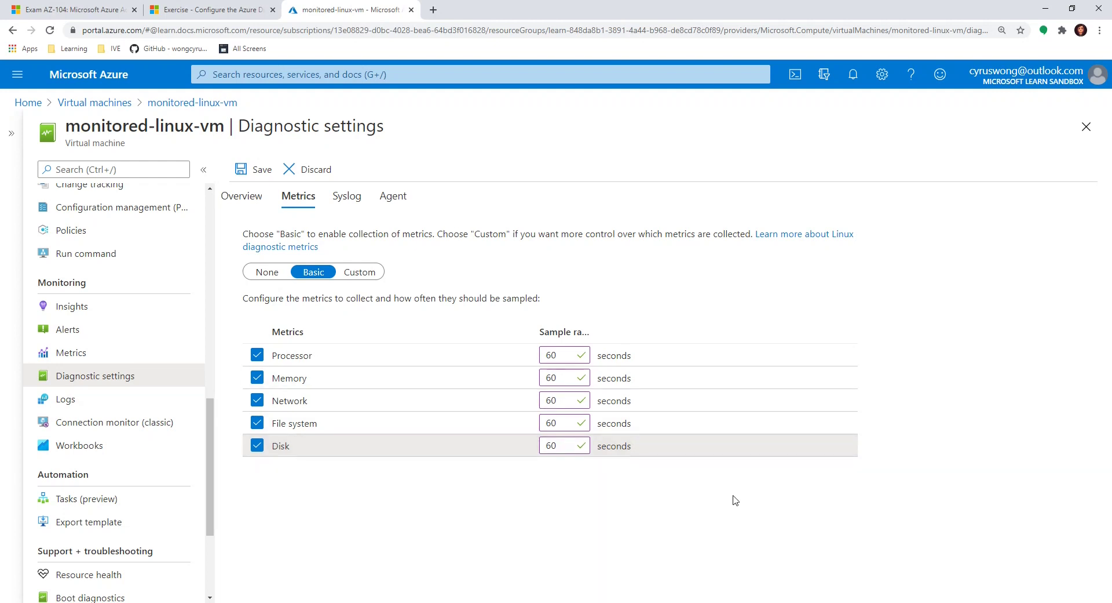
pyautogui.click(242, 174)
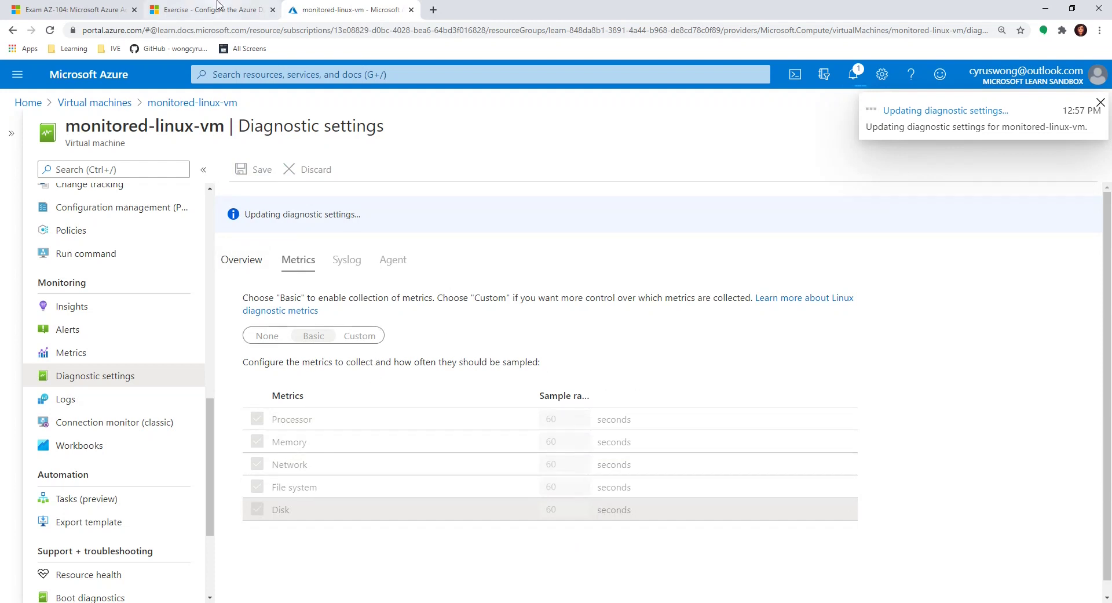
# Step: Look up the metric values for the custom KPI dashboard in the Learn exercise and return to the Azure portal
pyautogui.hotkey('ctrl', 'shift', 'Tab')
pyautogui.scroll(-6, 916, 439)
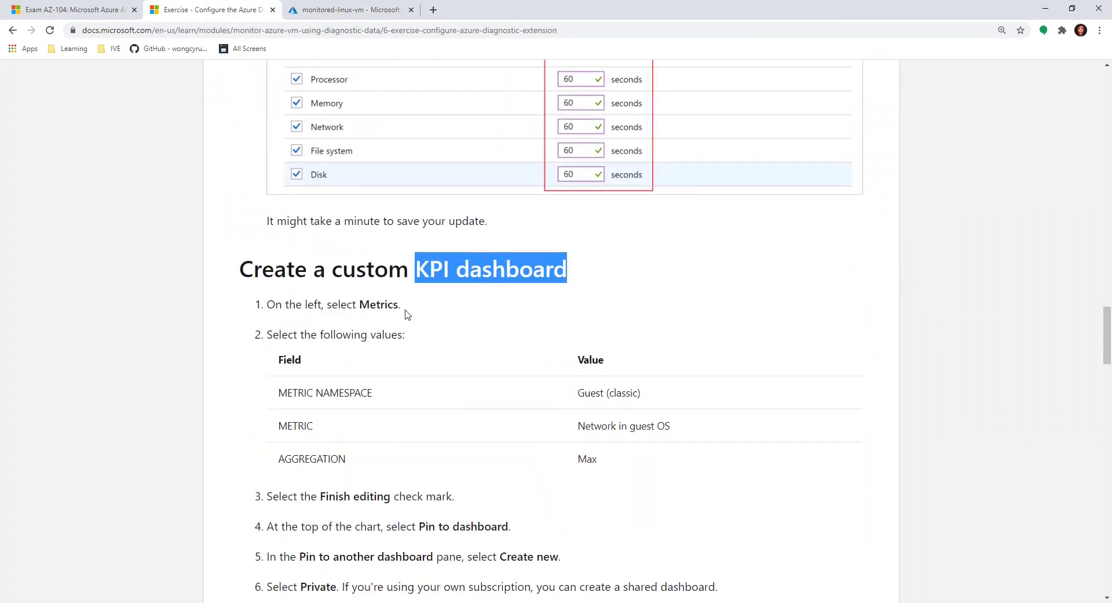
pyautogui.scroll(-1, 378, 308)
pyautogui.click(332, 7)
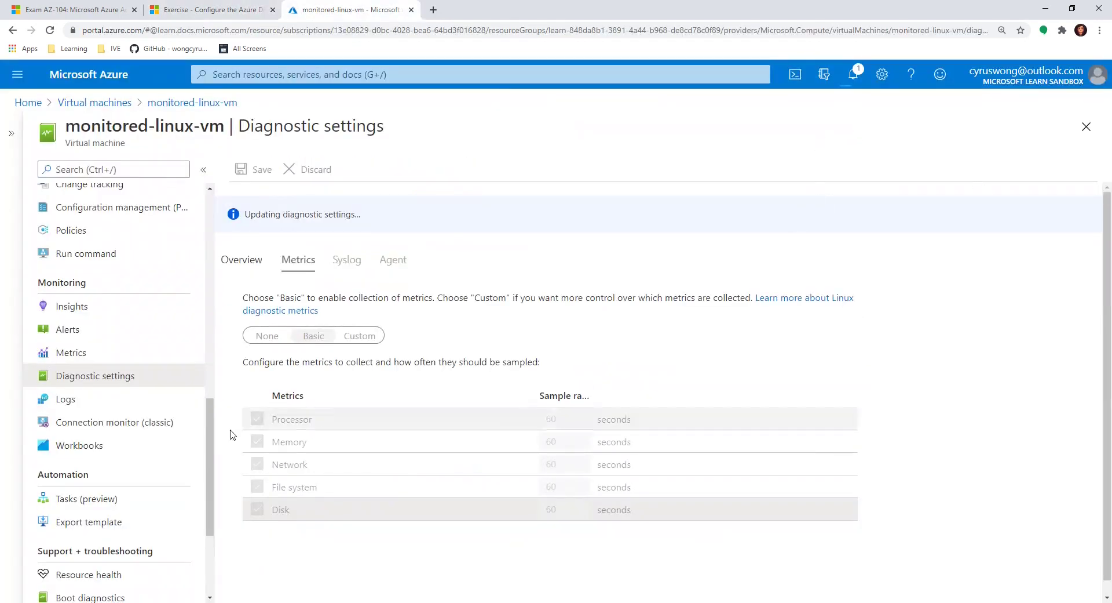
# Step: Back out of leaving the diagnostic settings for the VM's Metrics page and check the notifications for the update's progress
pyautogui.click(65, 353)
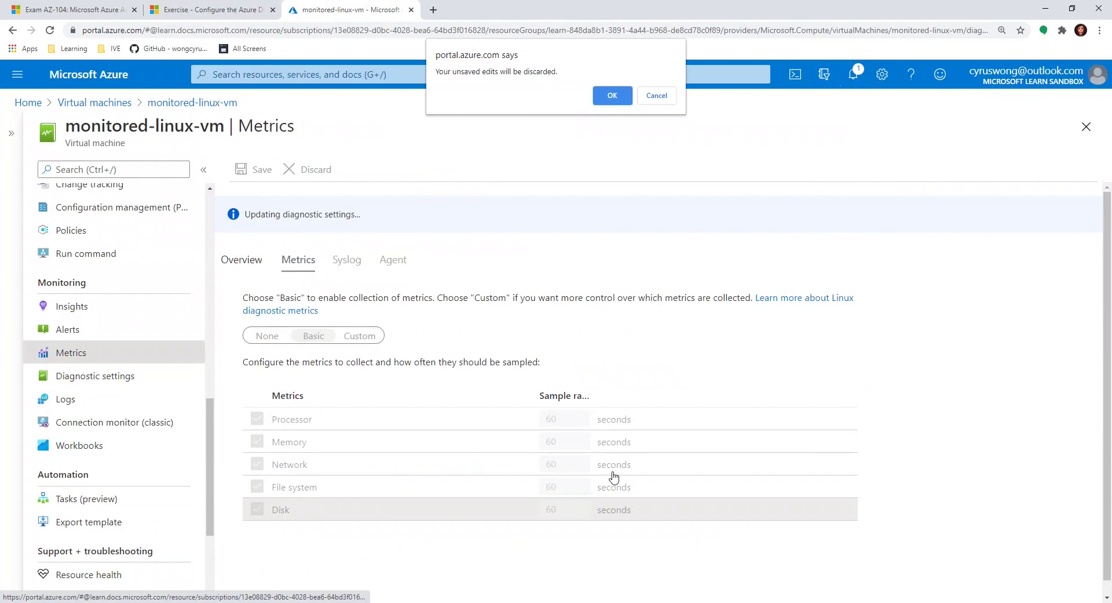
pyautogui.click(659, 97)
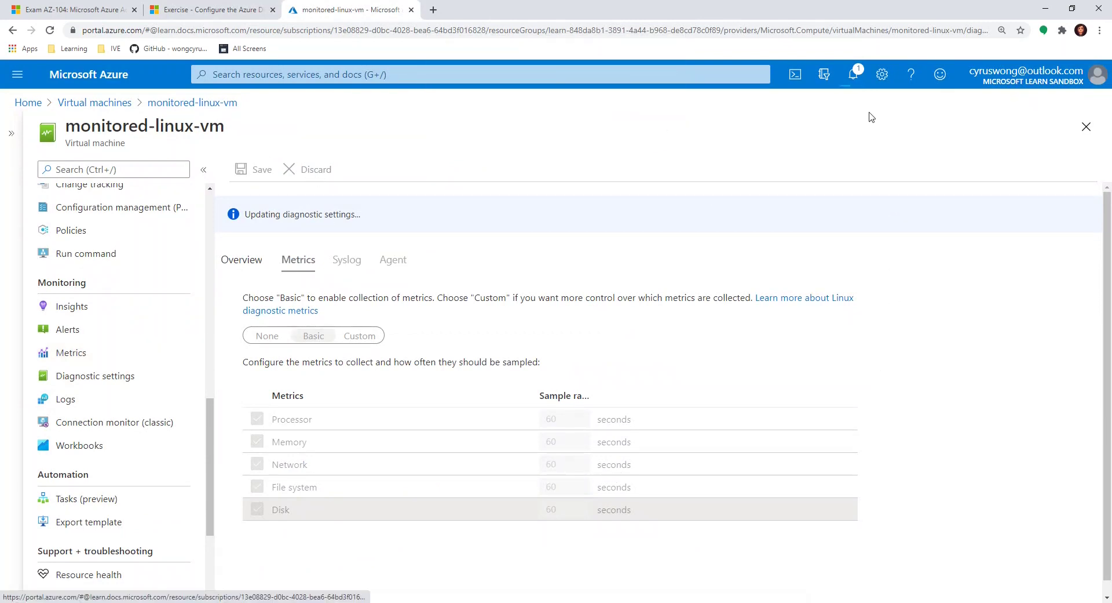
pyautogui.click(855, 74)
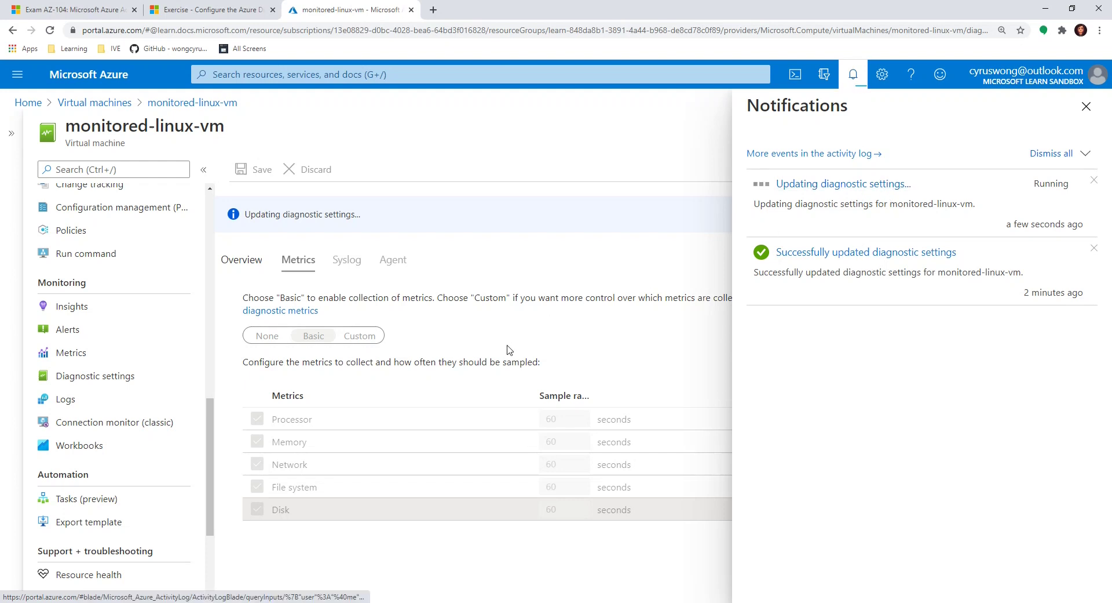
# Step: Reread the Learn instructions on pinning the chart to a new private KPI Dashboard and return to the Azure portal
pyautogui.click(232, 7)
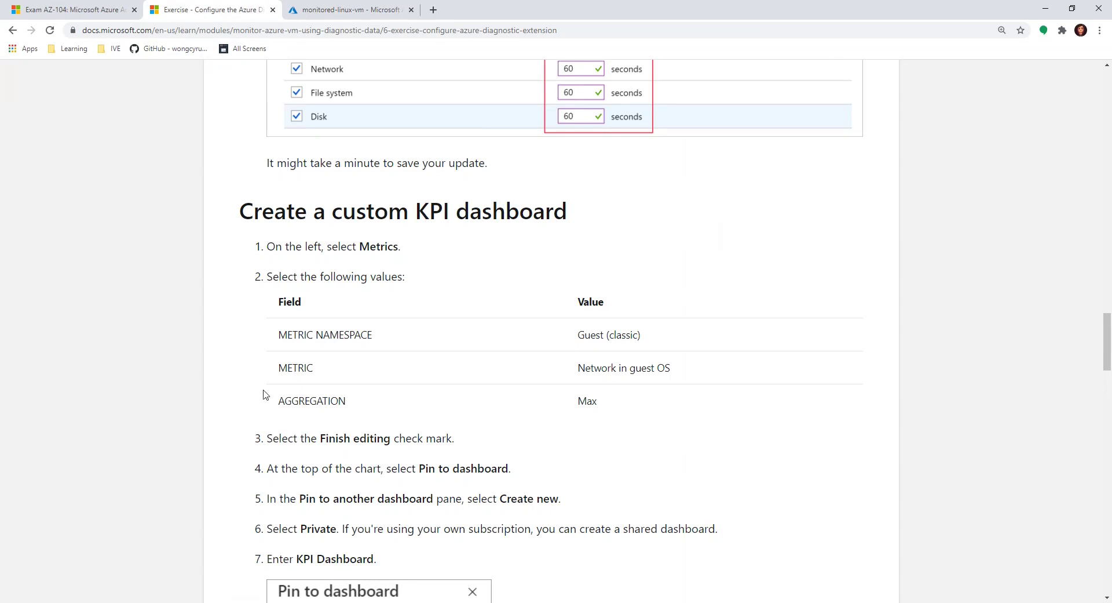
pyautogui.scroll(-1, 265, 394)
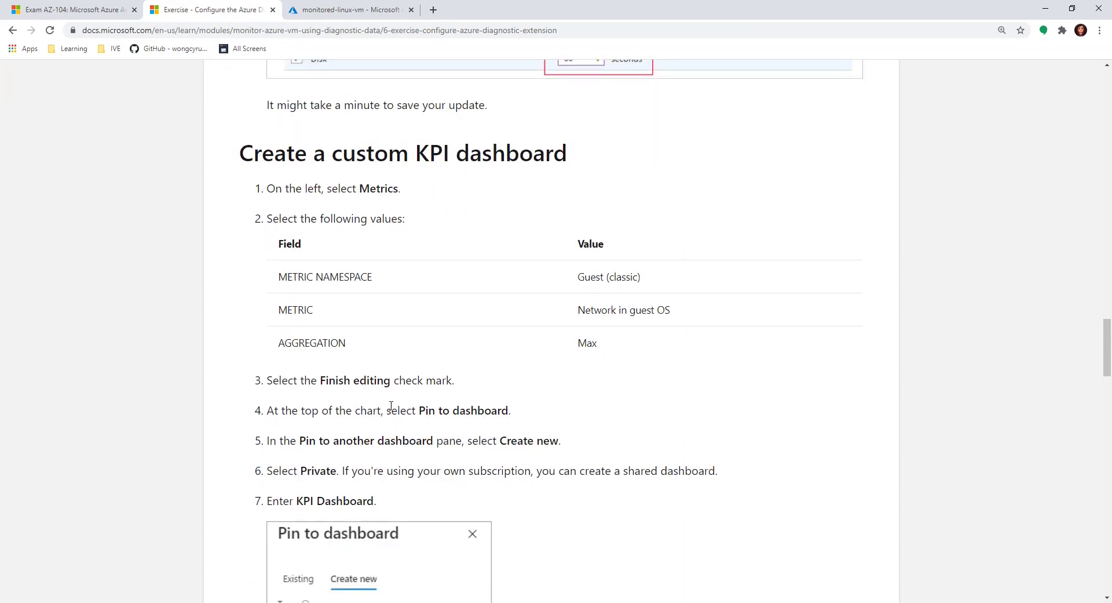
pyautogui.scroll(-2, 391, 403)
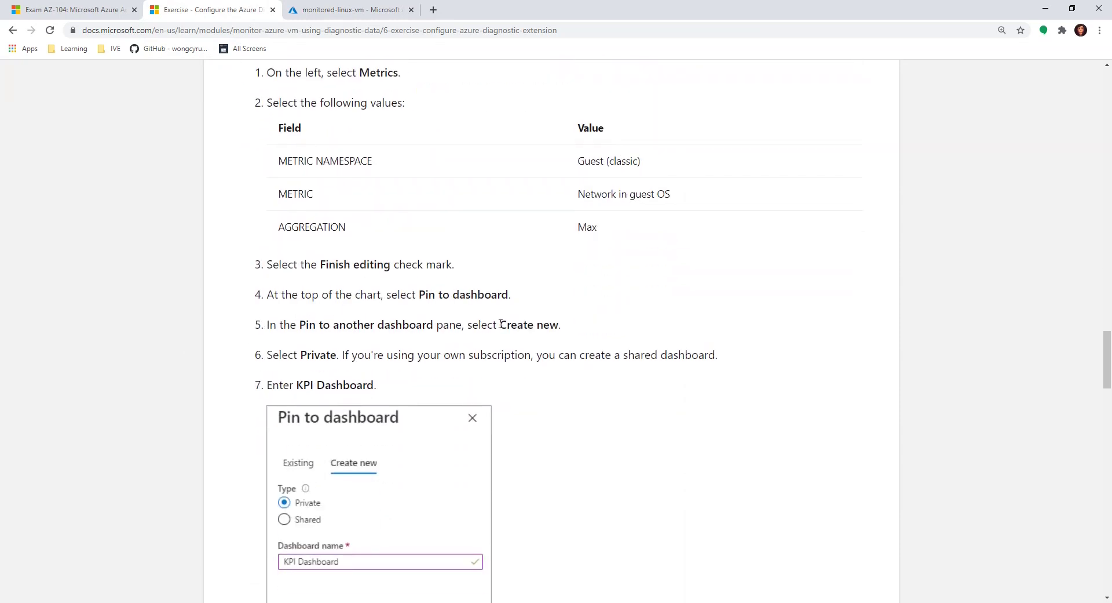
pyautogui.scroll(4, 553, 383)
pyautogui.click(348, 9)
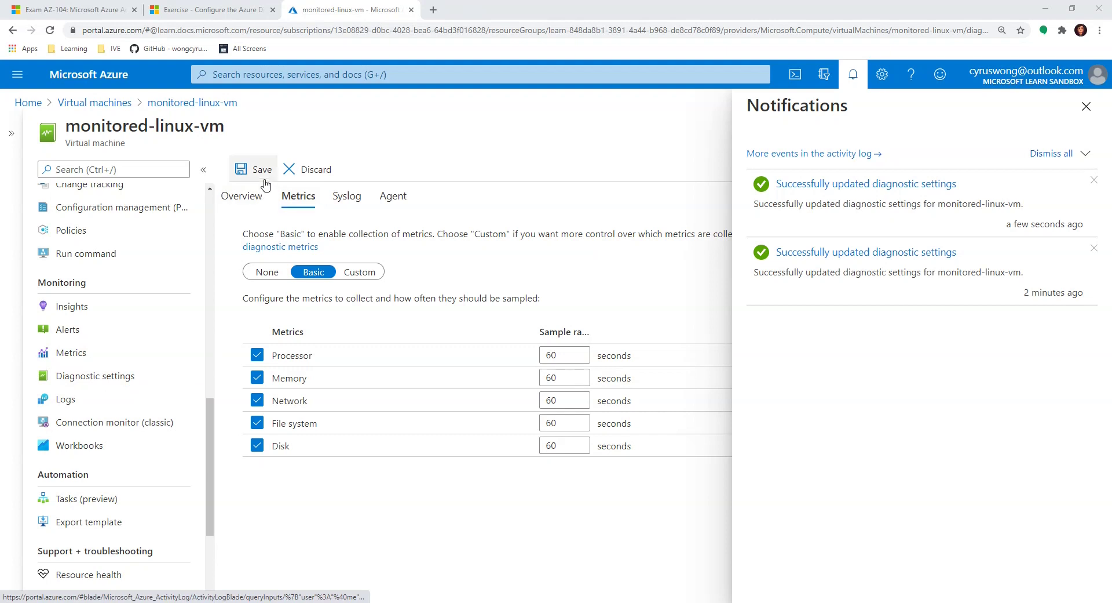
# Step: Open the Syslog diagnostic settings, dismiss the notifications and review the minimum log level of each facility
pyautogui.click(335, 204)
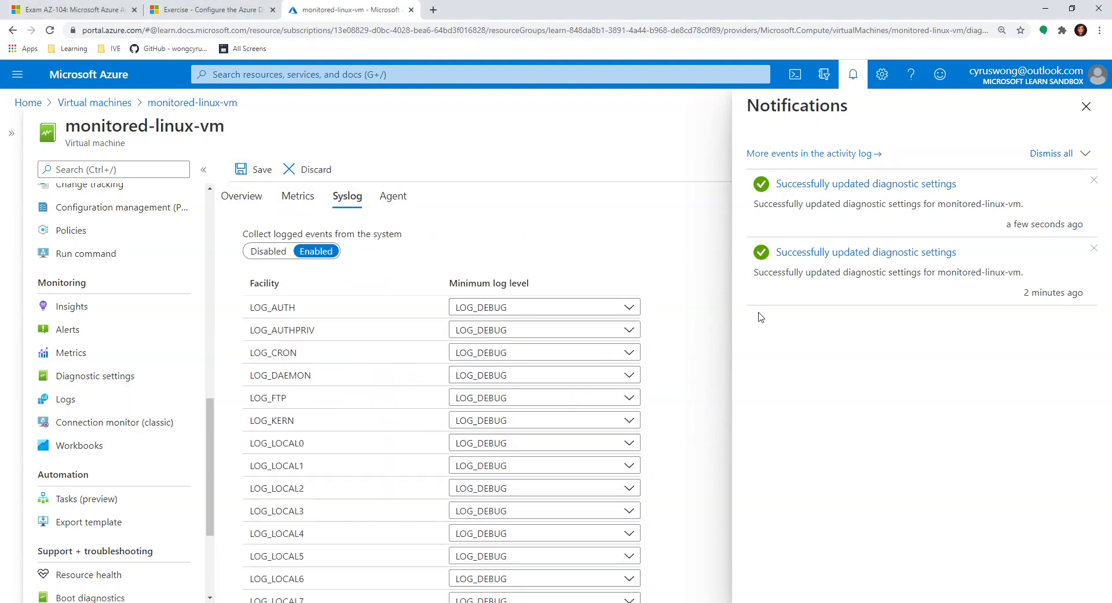
pyautogui.click(1086, 106)
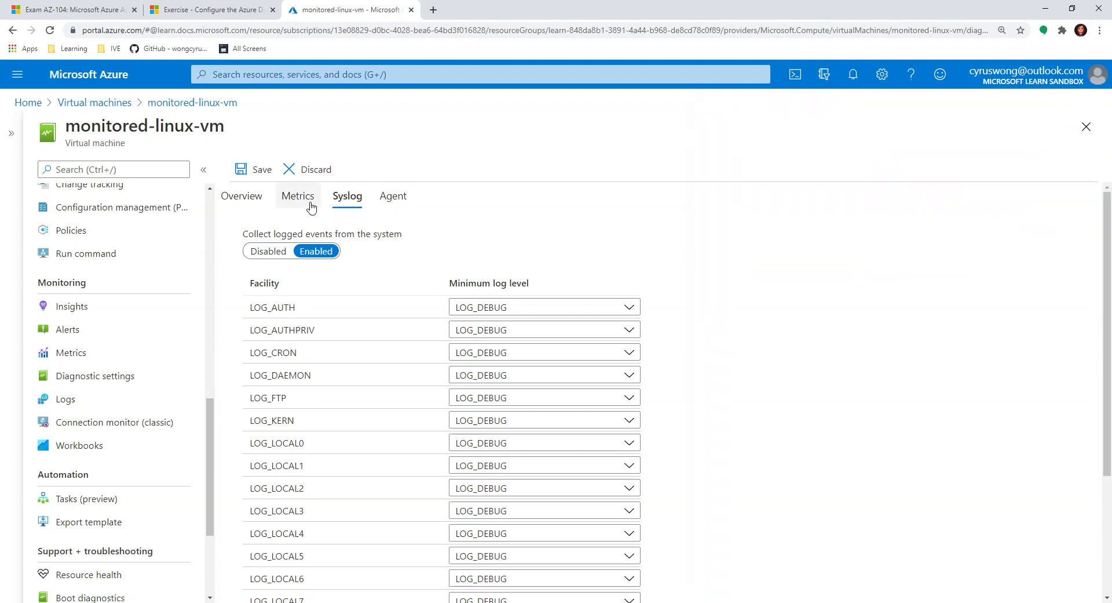
pyautogui.scroll(-3, 331, 400)
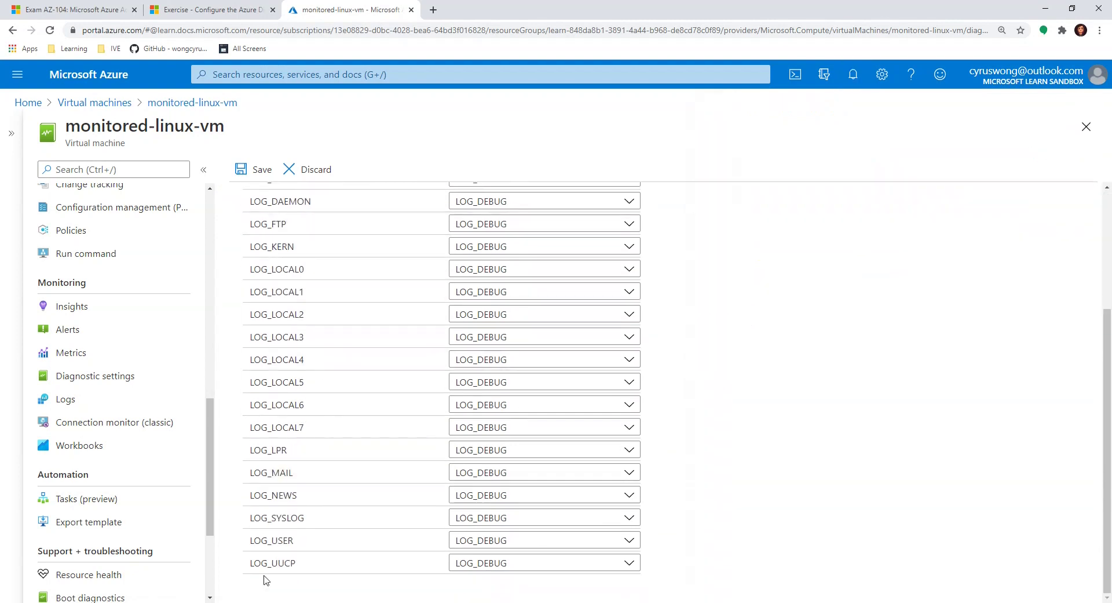
# Step: Inspect the minimum log level options available for the LOG_AUTH facility and close the list without changing the level
pyautogui.scroll(3, 266, 573)
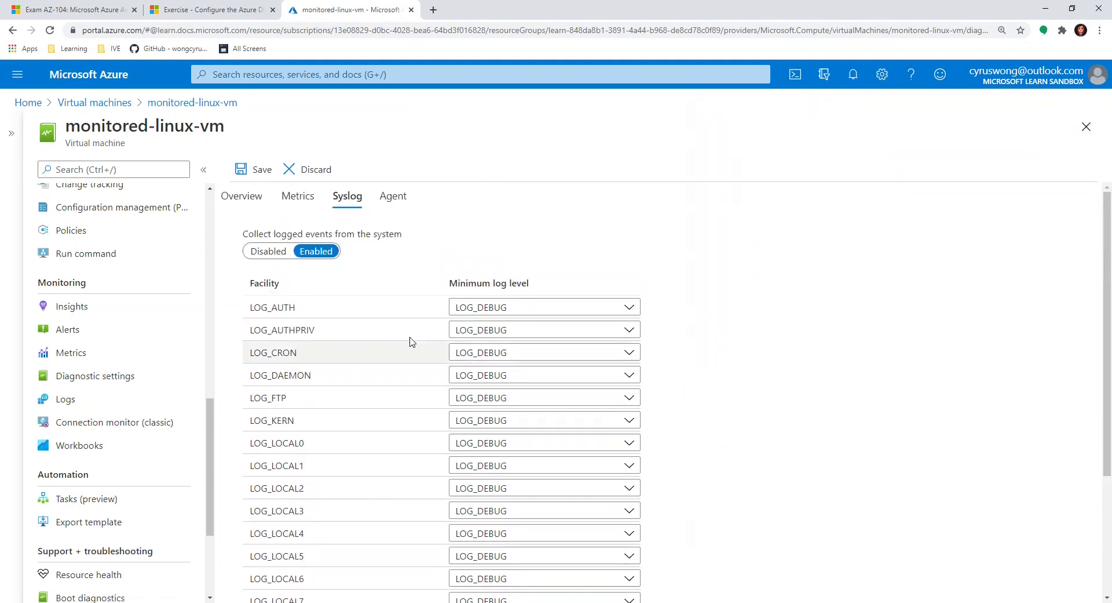
pyautogui.click(566, 305)
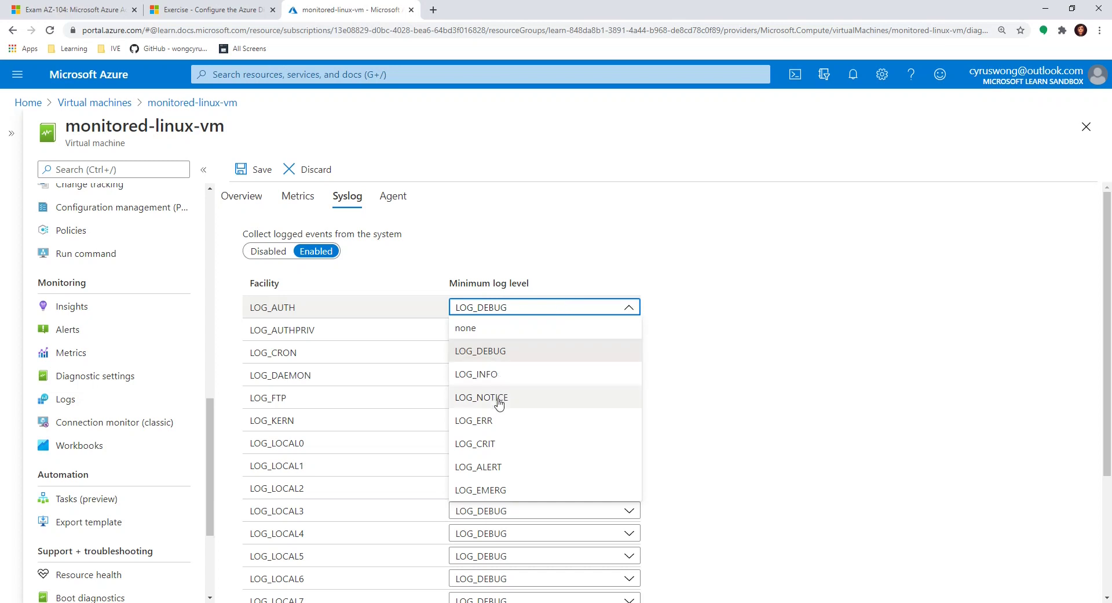
pyautogui.click(1007, 372)
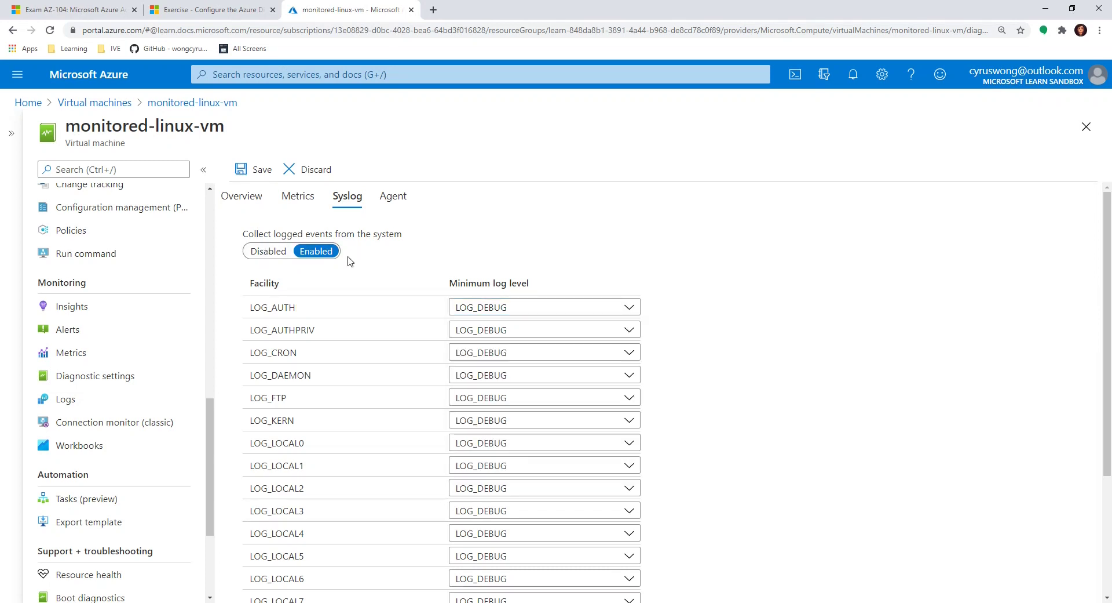
# Step: Review the Agent storage account and the Overview of the diagnostic settings, and return to the Syslog settings
pyautogui.click(396, 203)
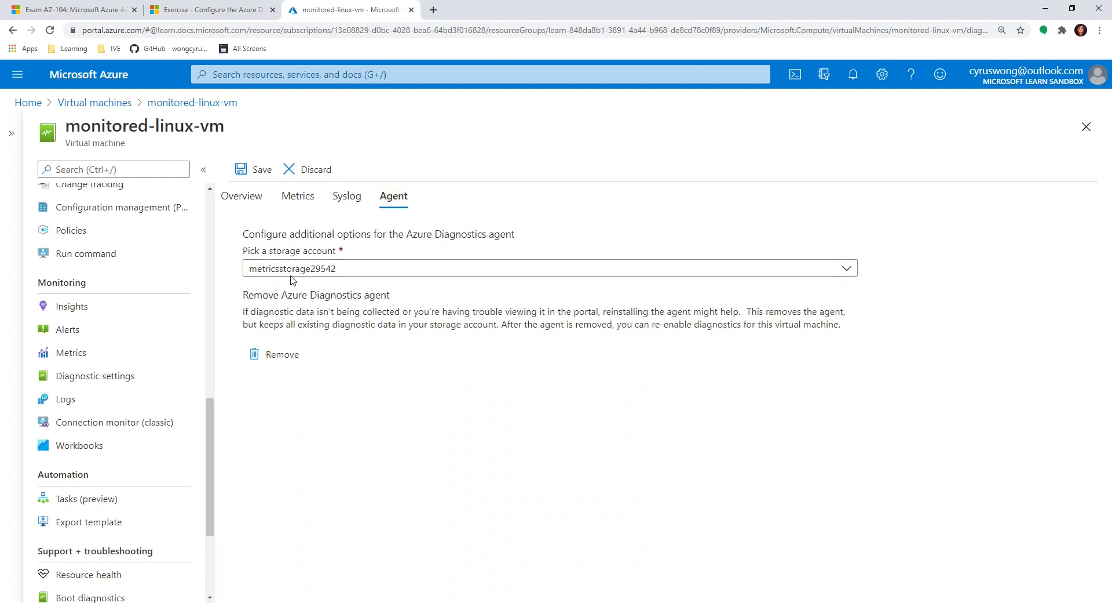
pyautogui.click(241, 196)
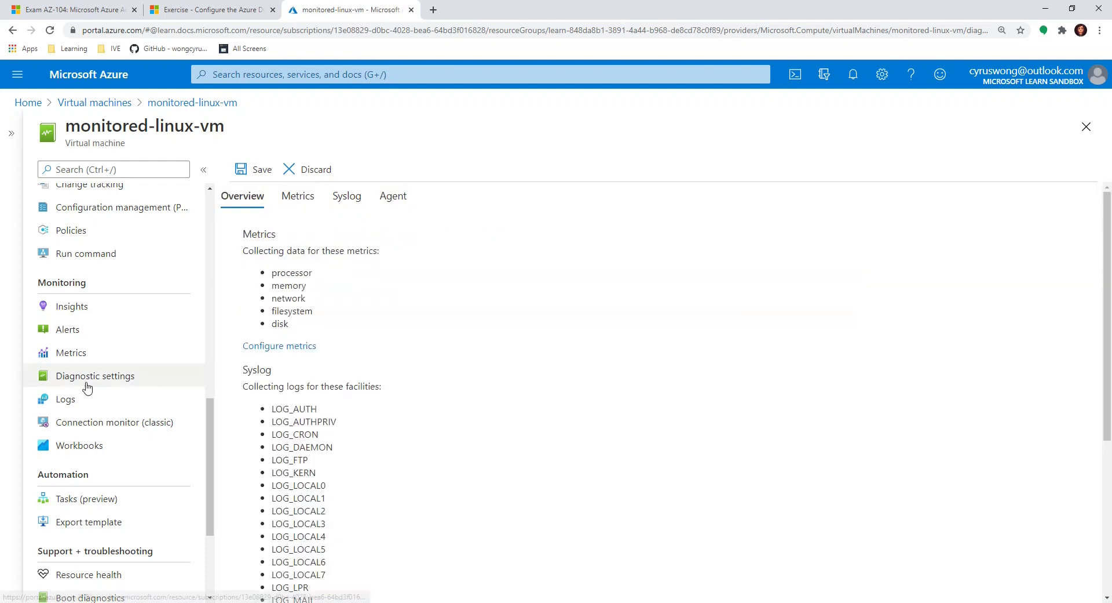
pyautogui.click(325, 196)
pyautogui.click(333, 197)
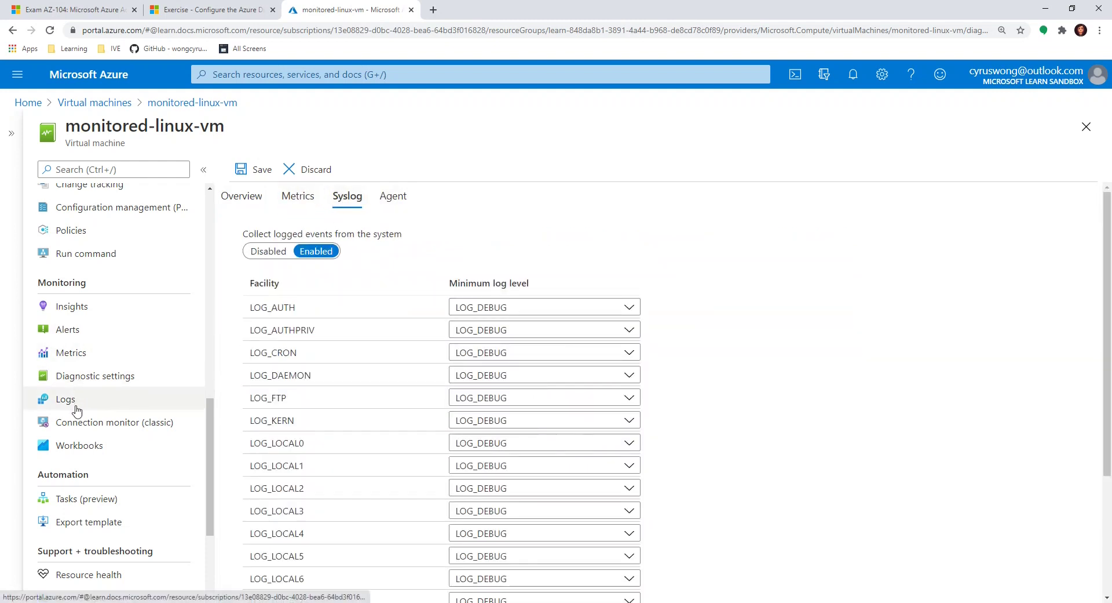
# Step: Open the VM's Metrics page, check the Learn exercise values and set the chart's metric namespace to Guest (classic)
pyautogui.click(73, 356)
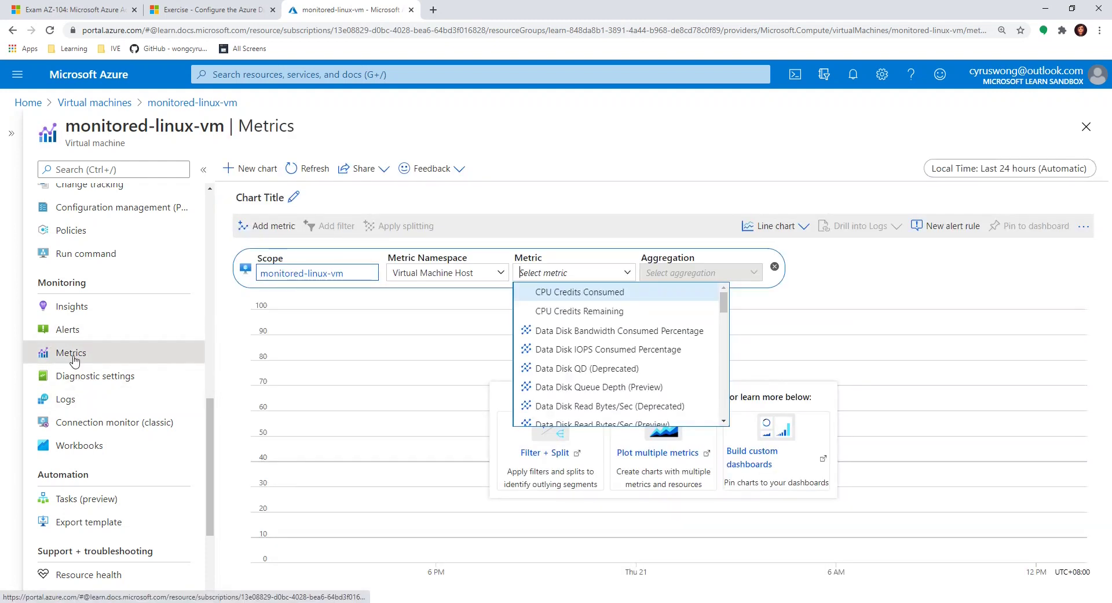
pyautogui.click(599, 174)
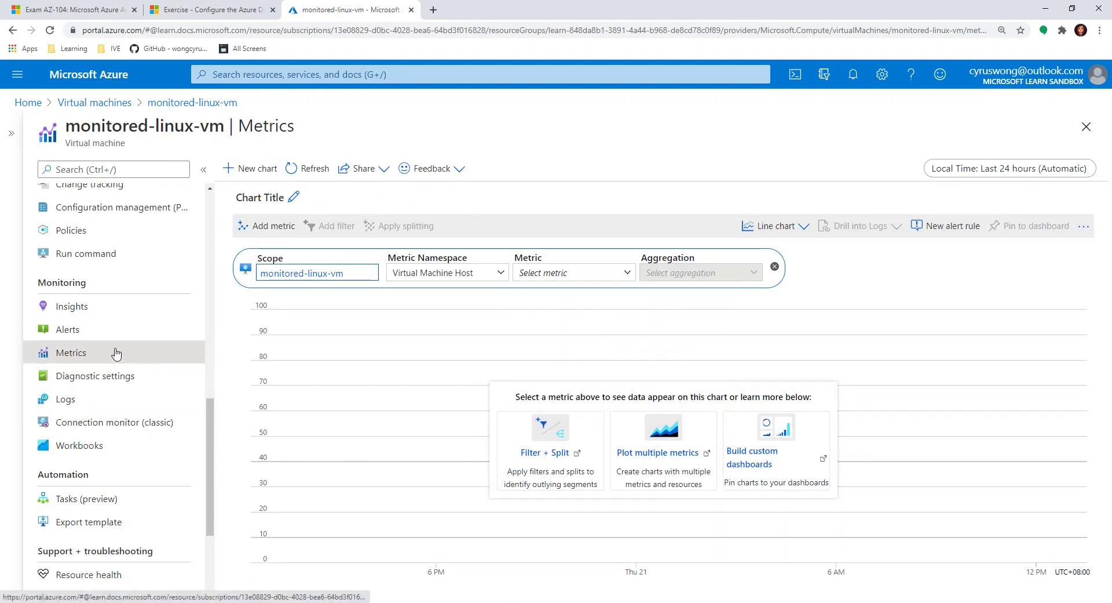
pyautogui.click(209, 9)
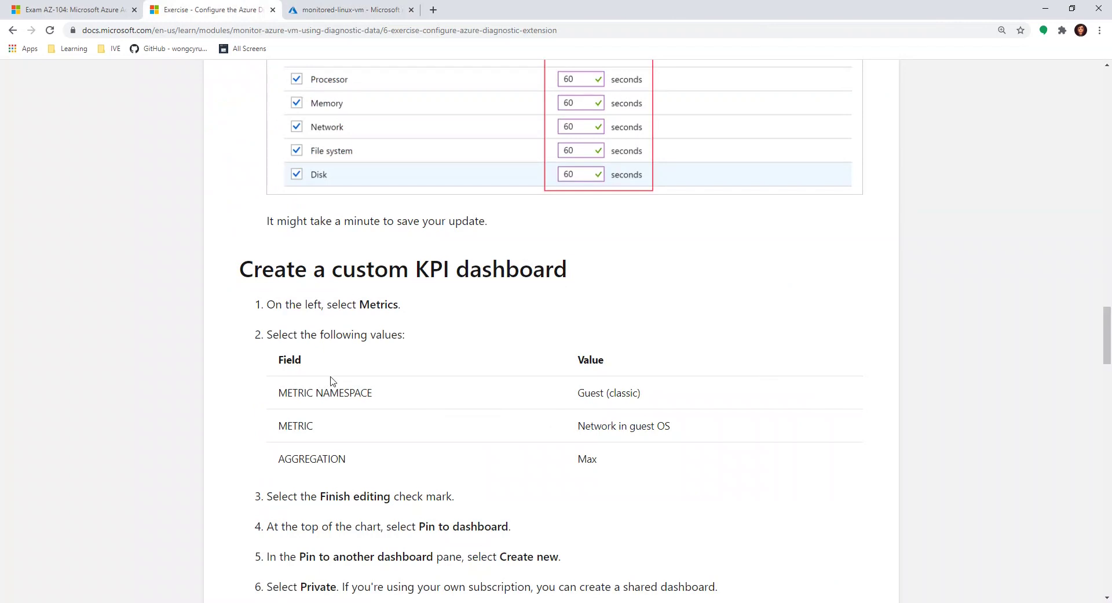
pyautogui.scroll(-1, 332, 381)
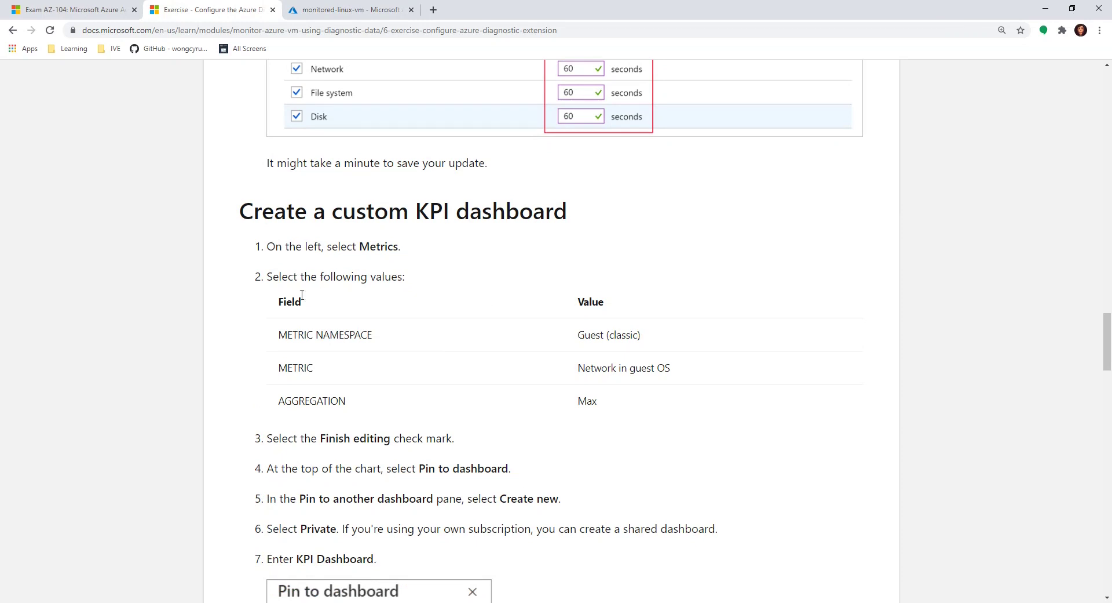
pyautogui.click(347, 10)
pyautogui.click(478, 272)
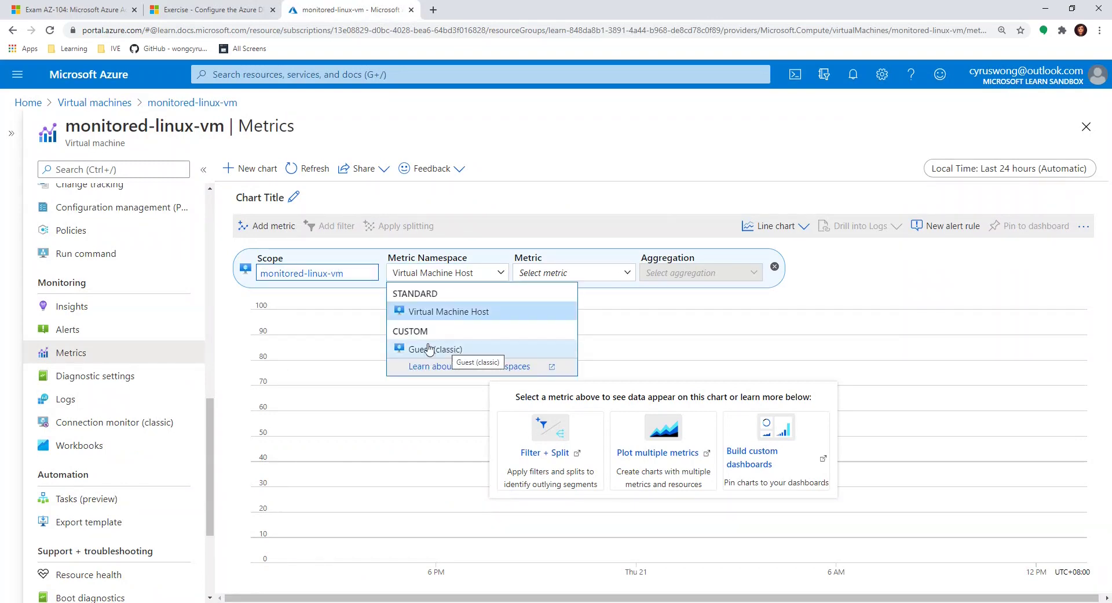
pyautogui.click(449, 350)
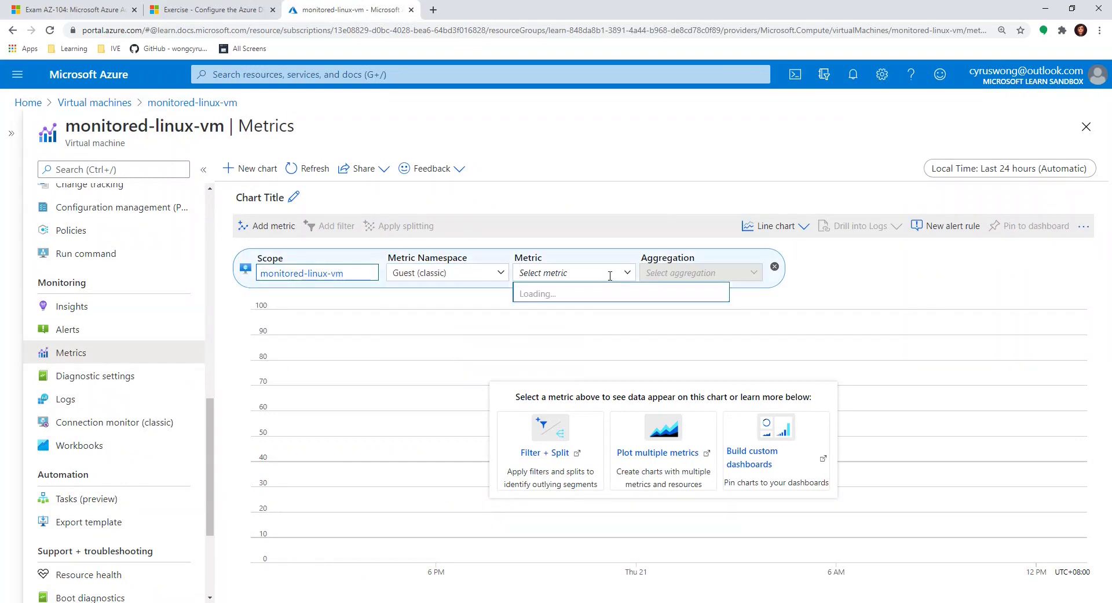
# Step: Look up the metric name in the Learn exercise and choose Network in guest OS as the chart's metric
pyautogui.click(211, 4)
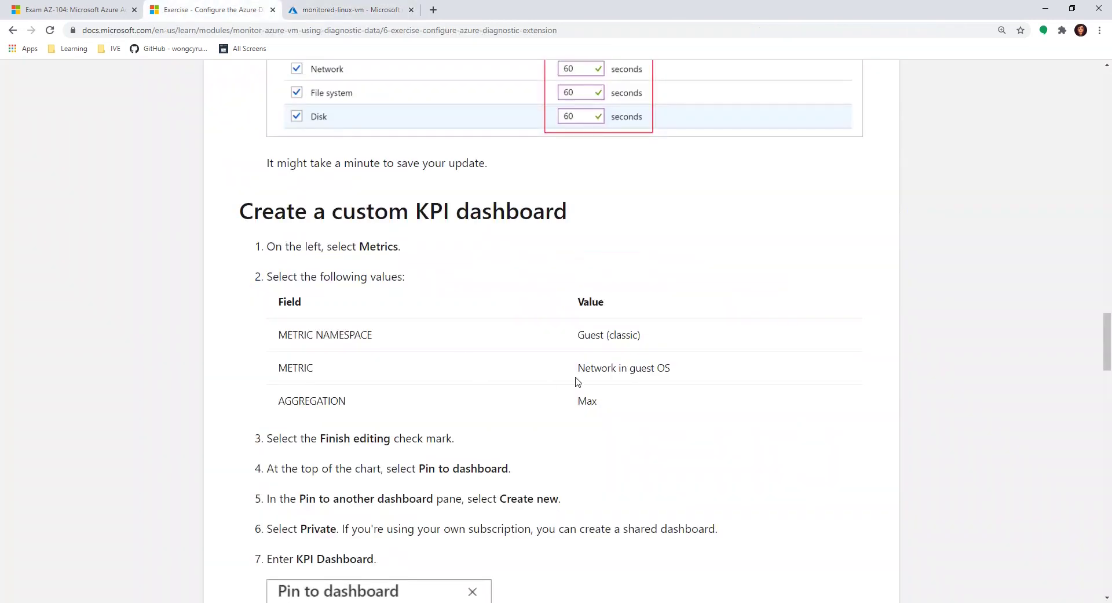
pyautogui.moveTo(579, 371); pyautogui.dragTo(689, 372)
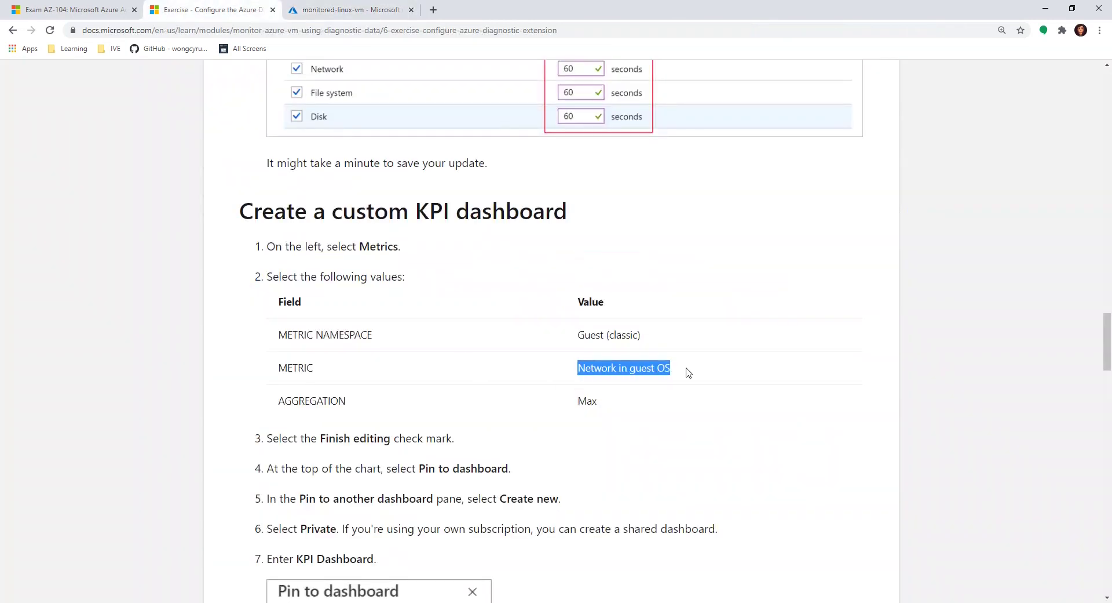
pyautogui.click(350, 10)
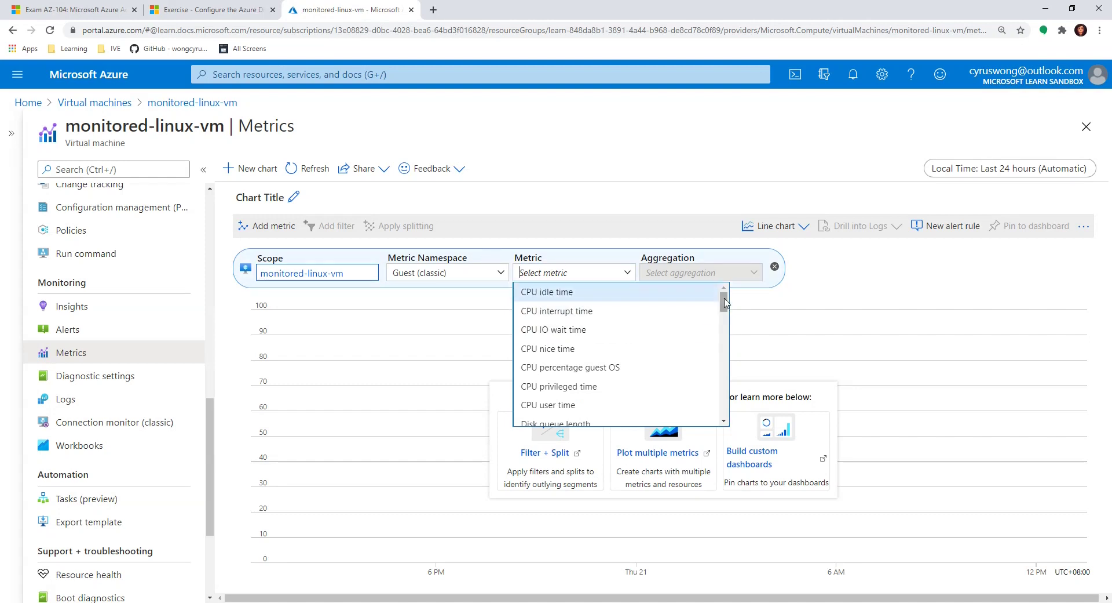
pyautogui.moveTo(724, 302); pyautogui.dragTo(738, 381)
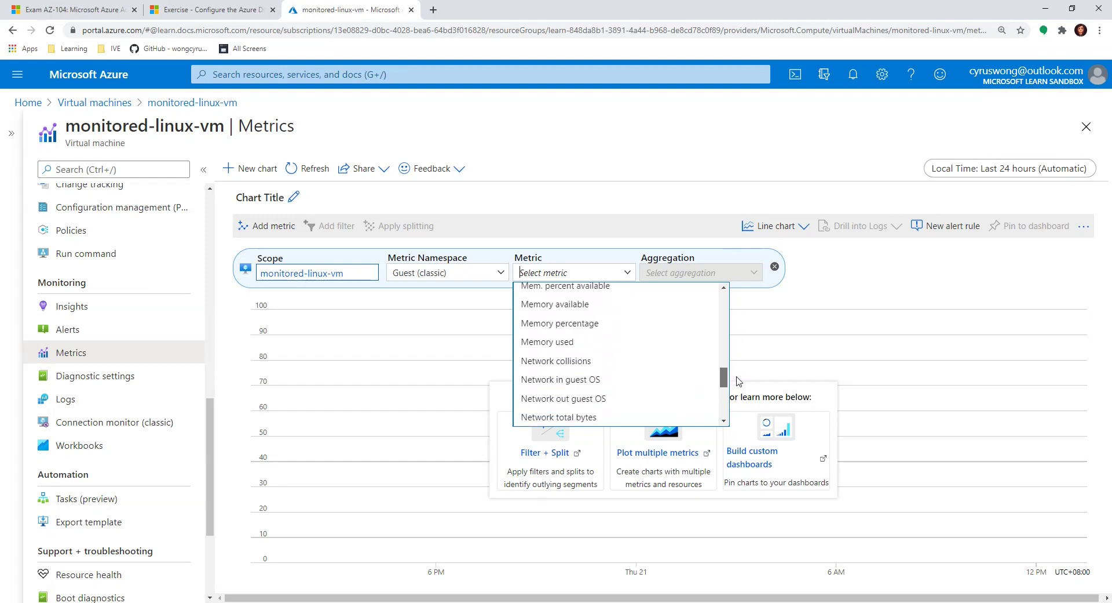
pyautogui.click(682, 382)
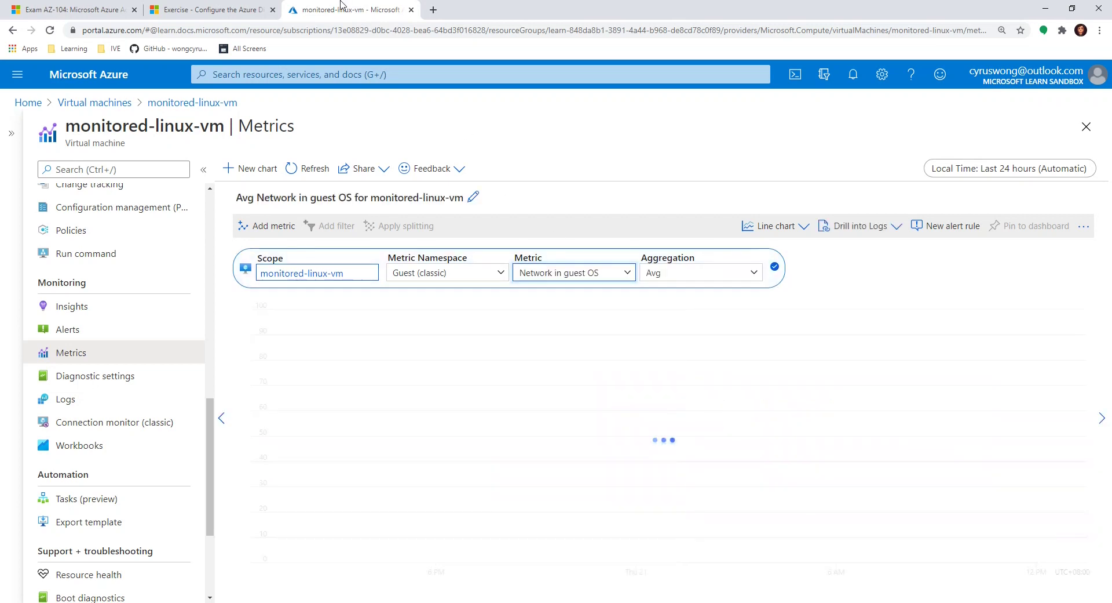
# Step: Check the required aggregation in the Learn exercise and set the chart's aggregation to Max
pyautogui.click(239, 6)
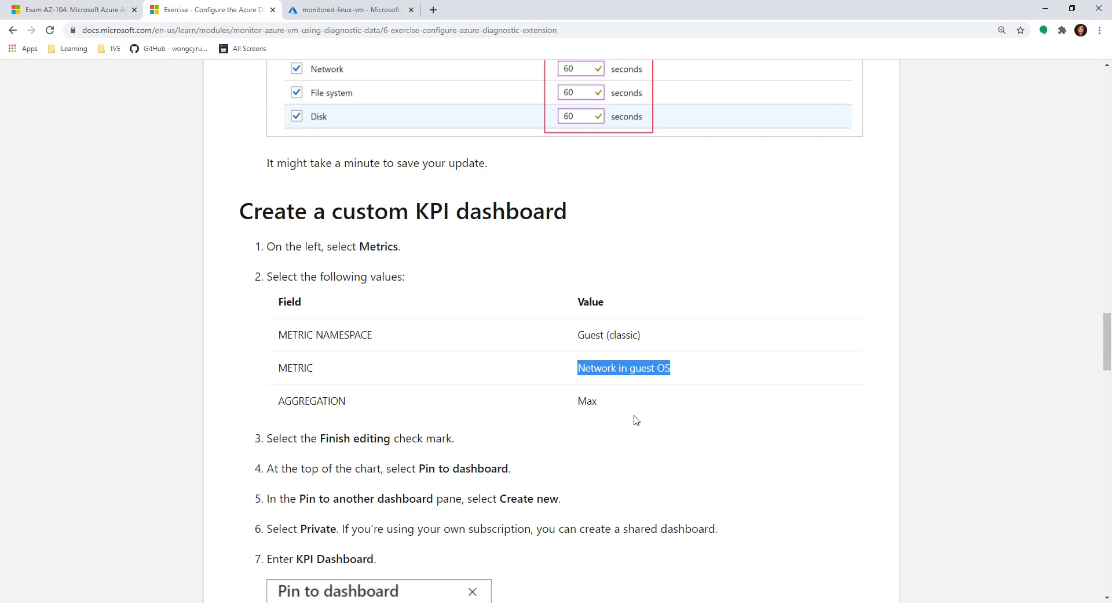
pyautogui.click(383, 10)
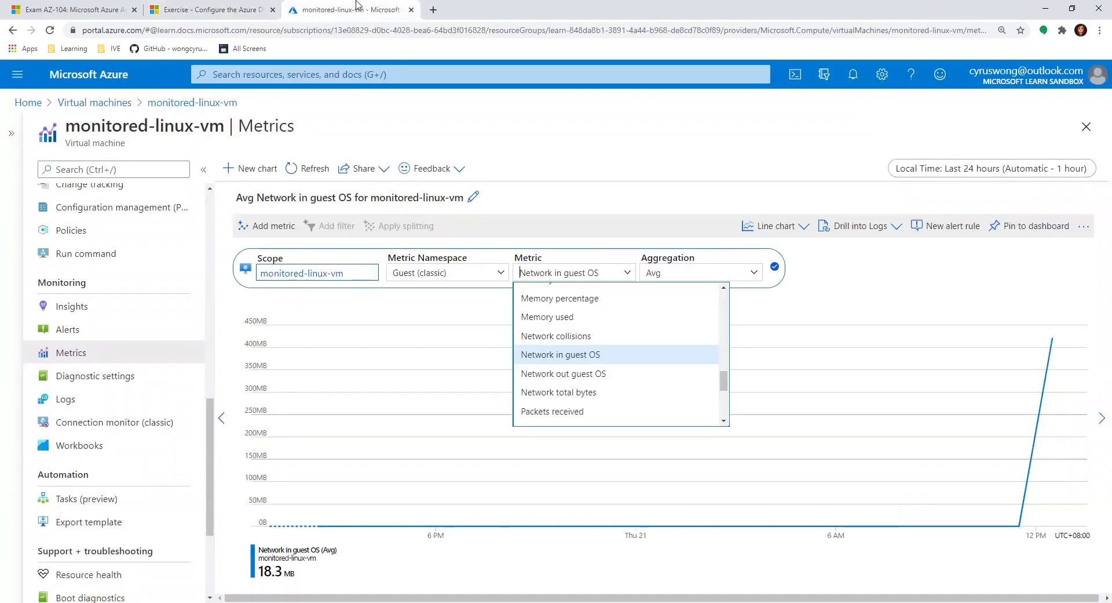
pyautogui.click(757, 274)
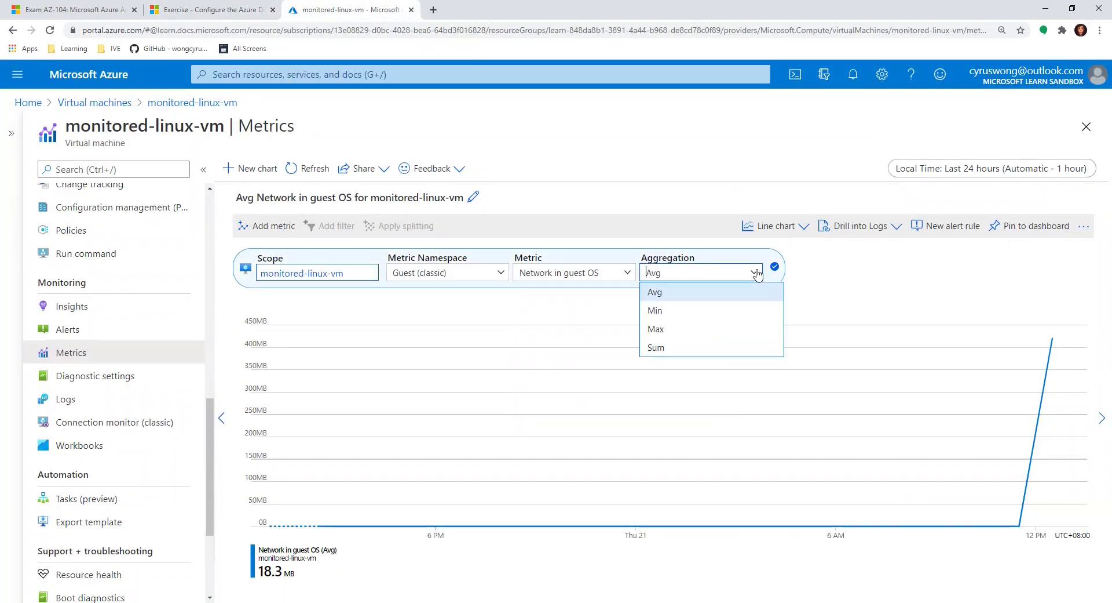
pyautogui.click(679, 328)
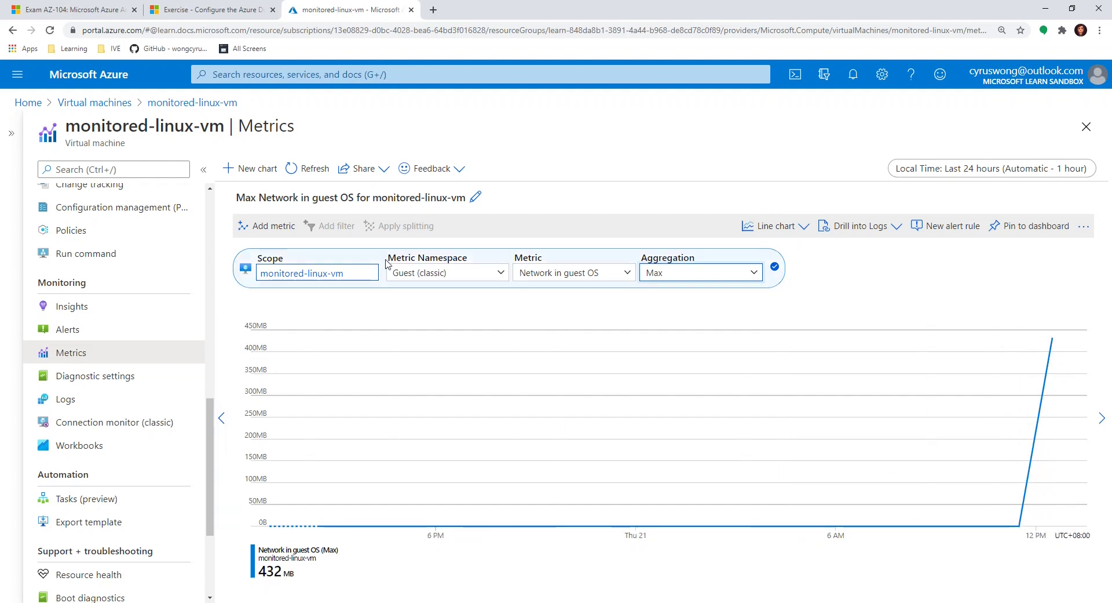
# Step: Recheck the Learn instructions, keep Max as the aggregation and finish editing the Network in guest OS metric
pyautogui.click(226, 7)
pyautogui.scroll(-2, 576, 439)
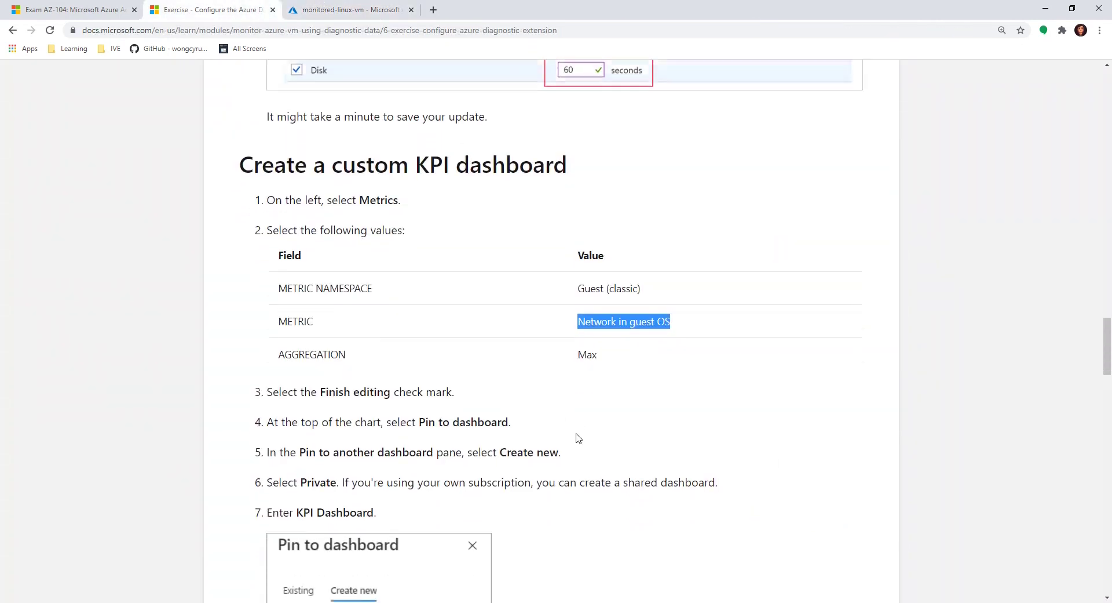
pyautogui.click(360, 6)
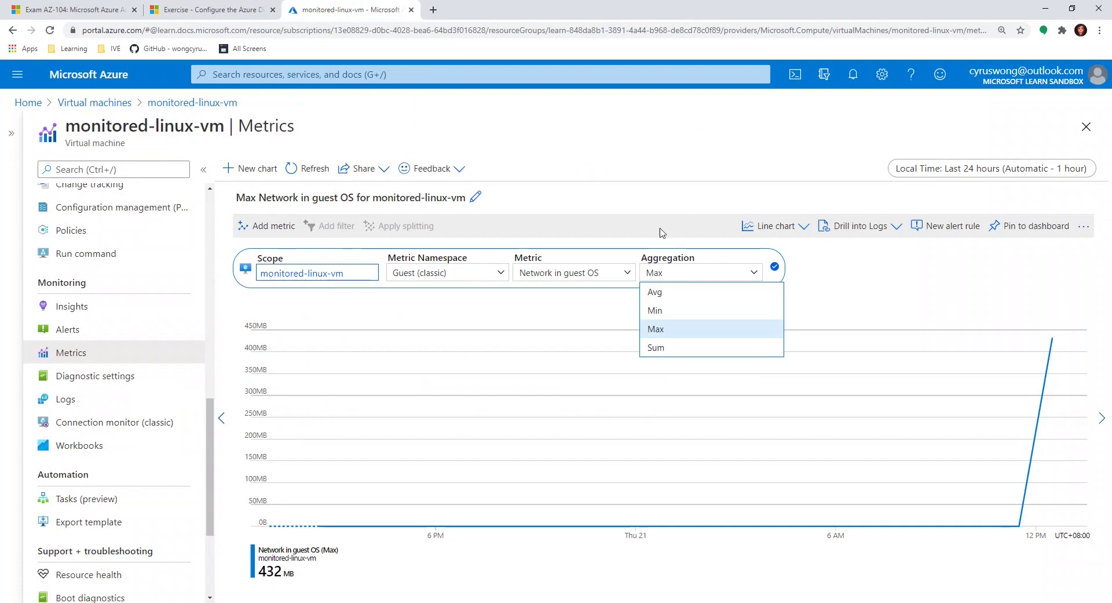
pyautogui.click(703, 329)
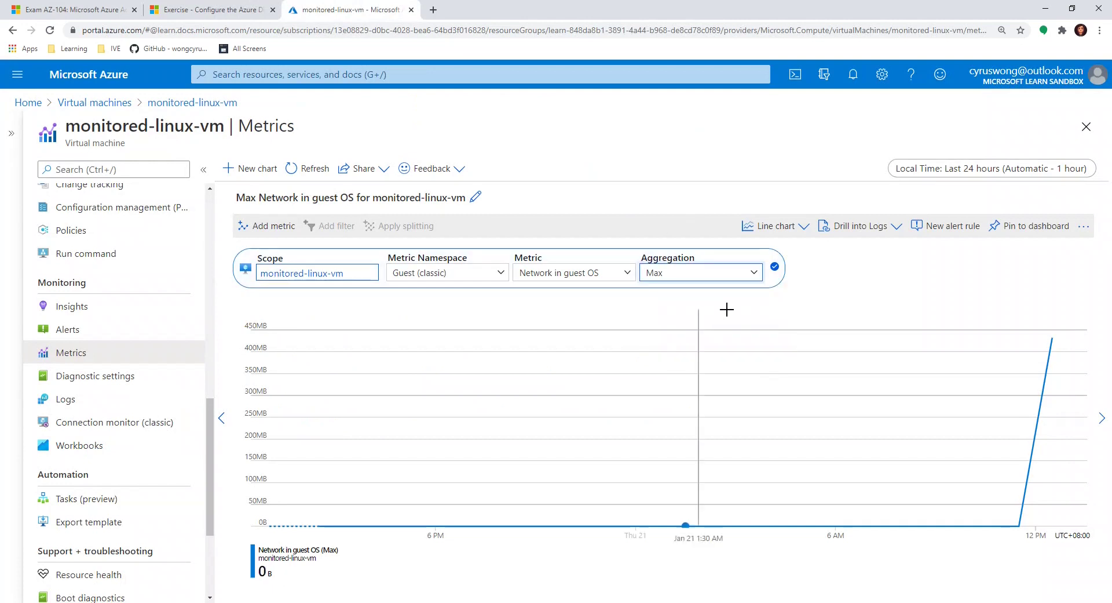
pyautogui.click(777, 268)
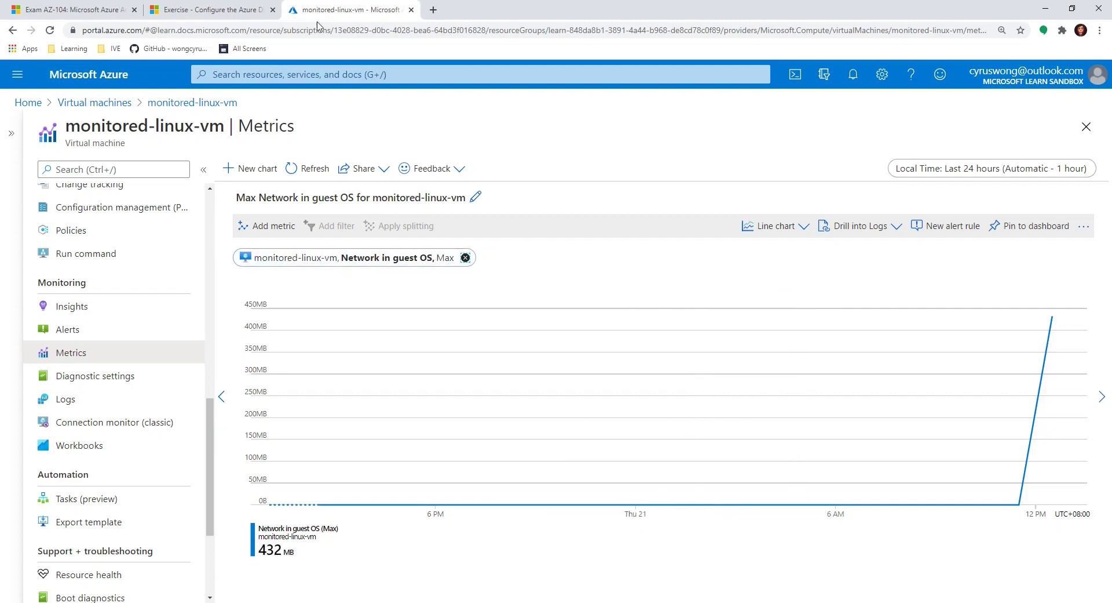
# Step: Reread the Learn steps on pinning the chart to a new private KPI Dashboard and return to the Azure portal
pyautogui.click(235, 5)
pyautogui.scroll(-1, 536, 371)
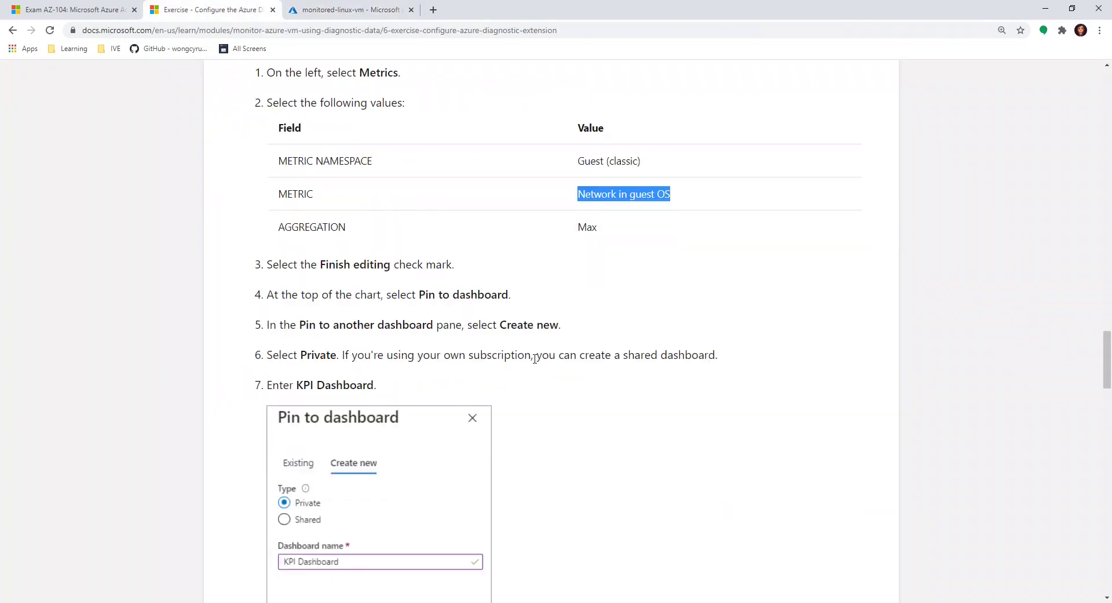
pyautogui.scroll(-3, 579, 405)
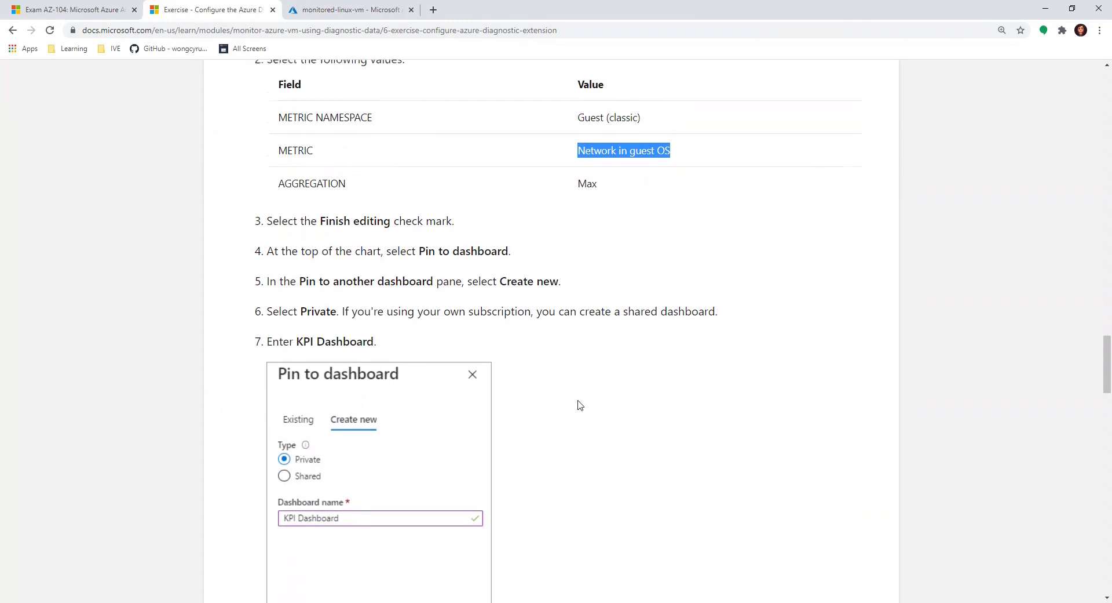
pyautogui.scroll(4, 578, 405)
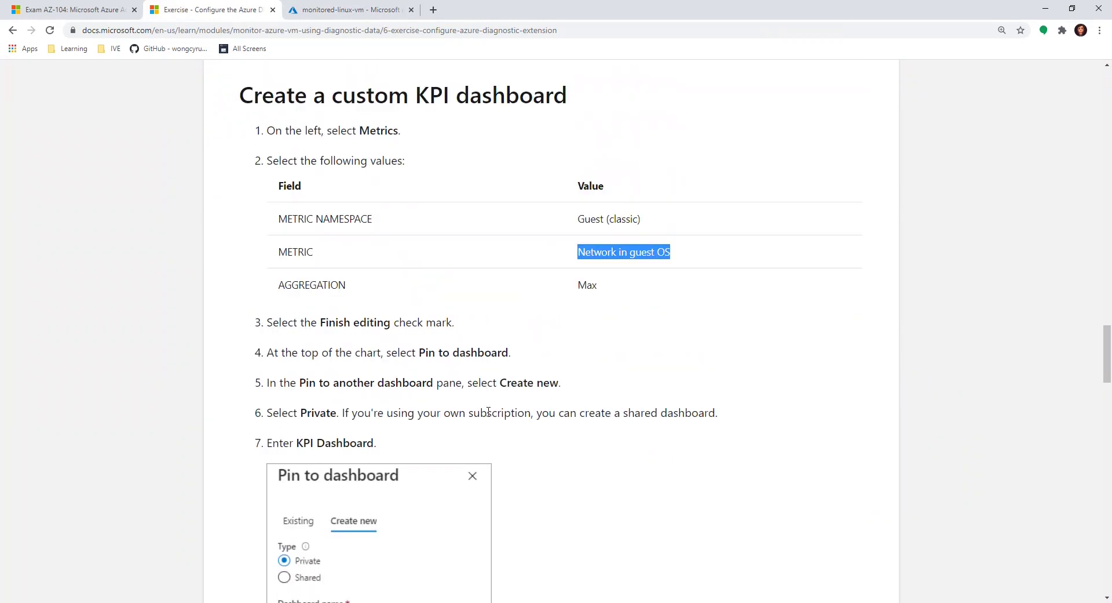
pyautogui.scroll(-4, 529, 402)
pyautogui.scroll(2, 529, 402)
pyautogui.click(356, 10)
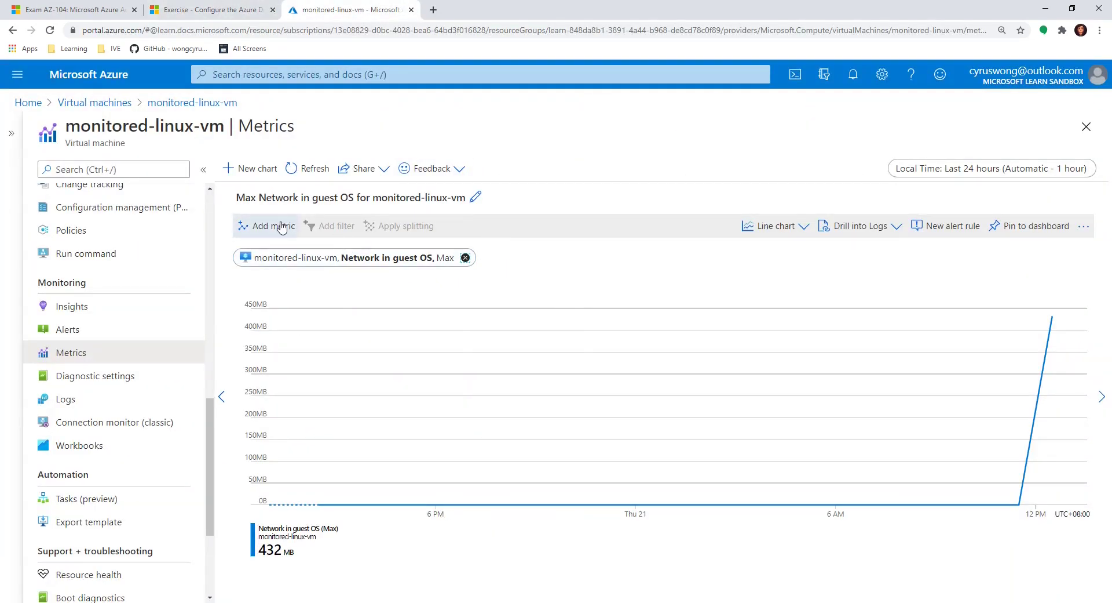
# Step: Read ahead through the Learn sections on the memory and CPU graphs, recheck the Pin to dashboard step and return to the Azure portal
pyautogui.click(214, 8)
pyautogui.scroll(-5, 491, 418)
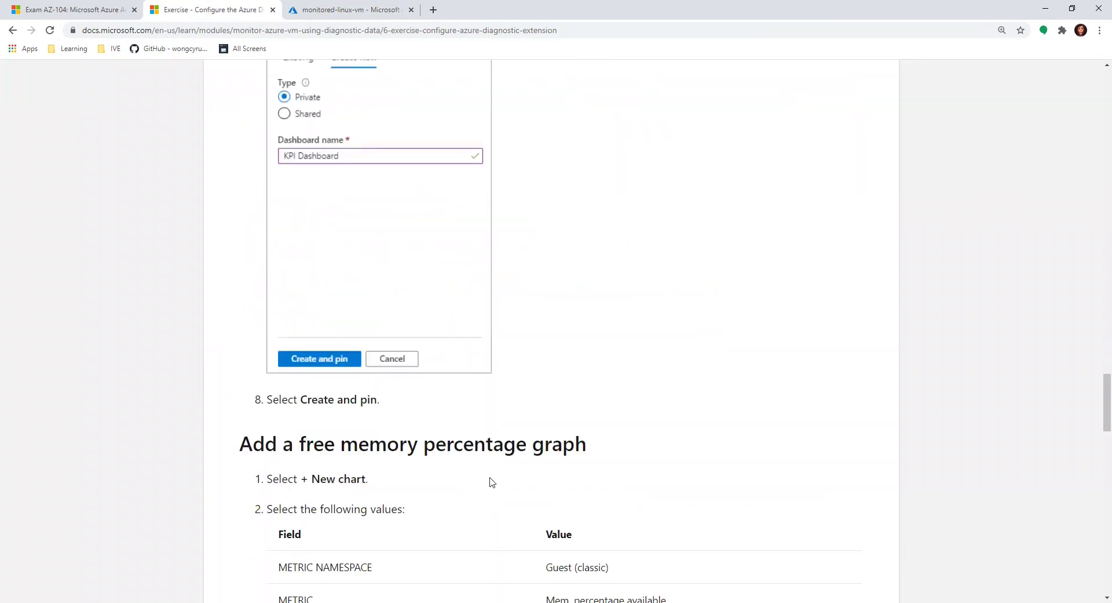
pyautogui.scroll(-2, 378, 390)
pyautogui.scroll(-7, 387, 435)
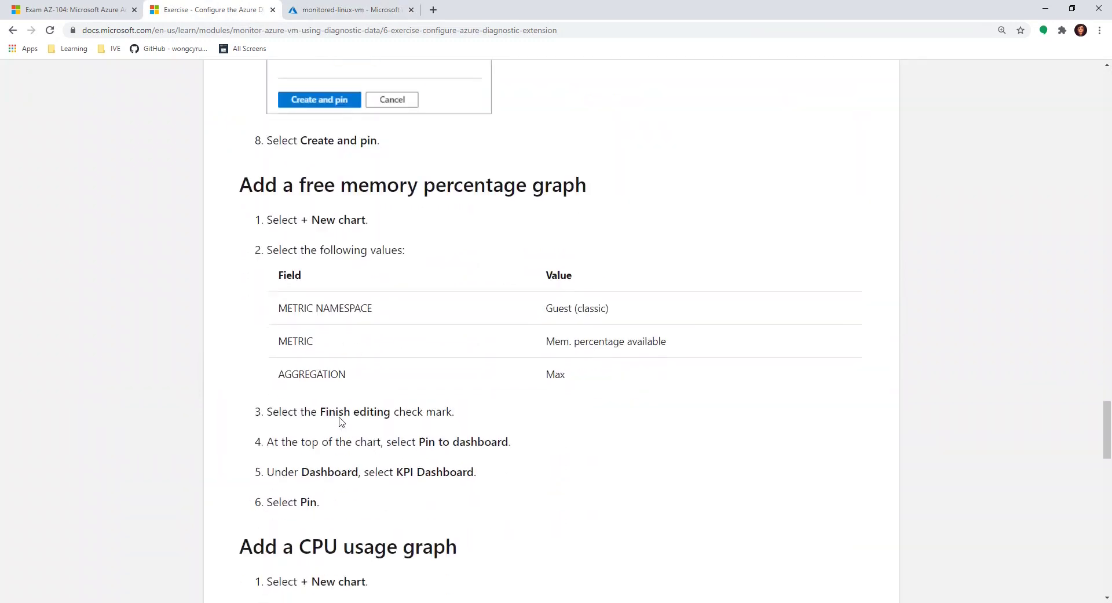
pyautogui.scroll(-3, 353, 429)
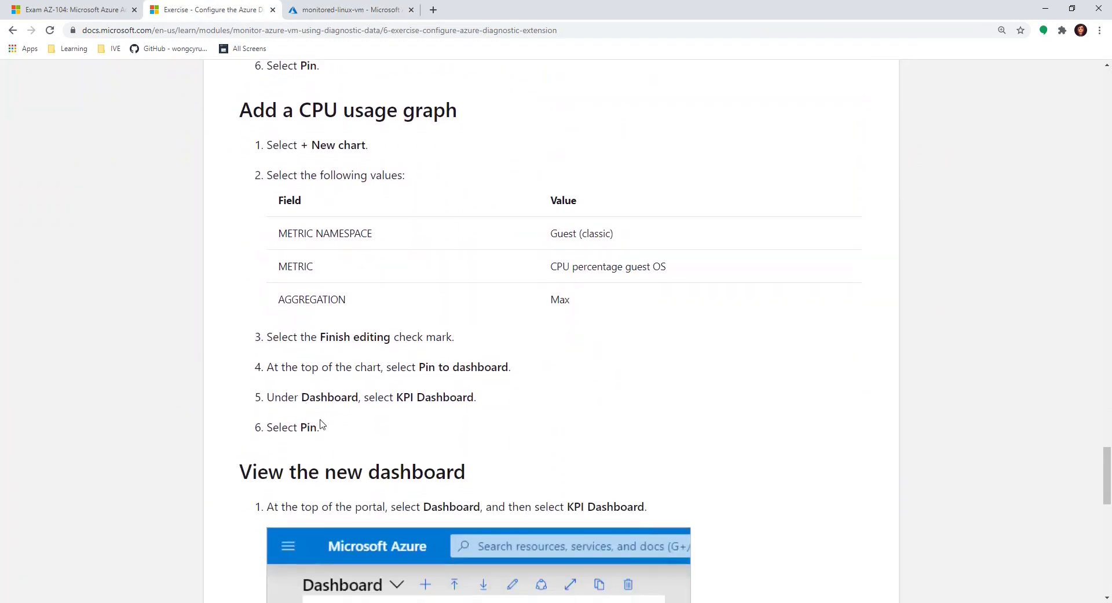
pyautogui.scroll(15, 350, 426)
pyautogui.scroll(3, 350, 396)
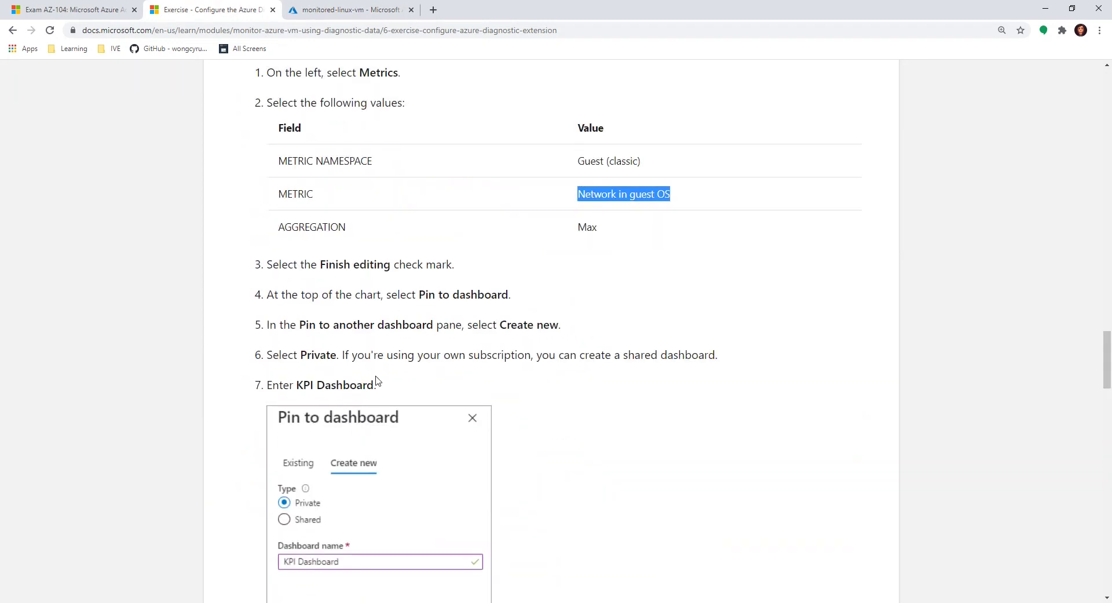
pyautogui.moveTo(420, 294); pyautogui.dragTo(512, 294)
pyautogui.scroll(2, 542, 412)
pyautogui.scroll(-3, 542, 411)
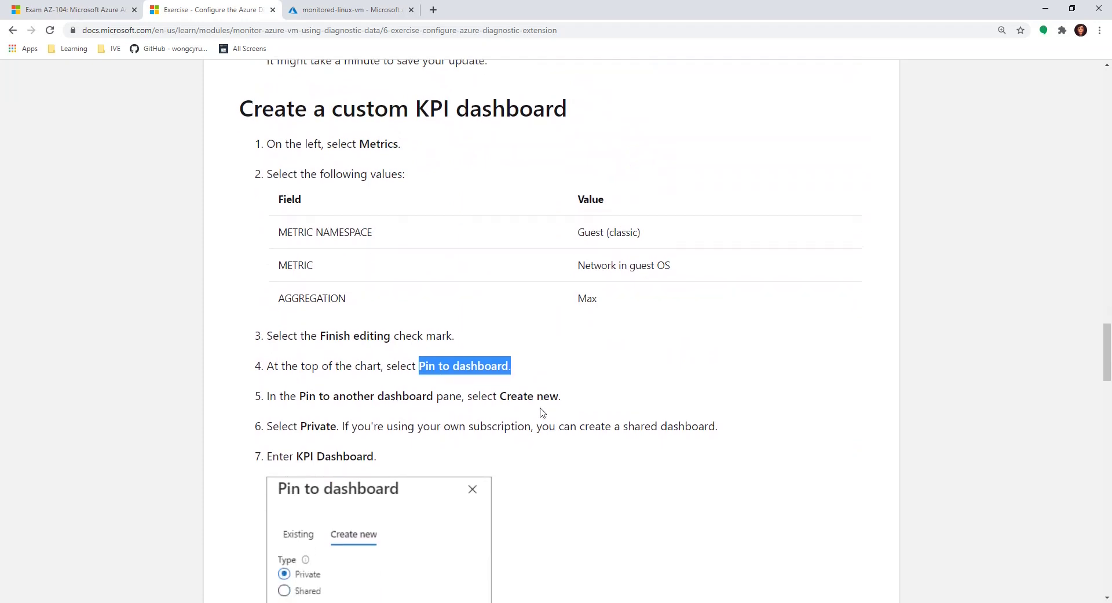
pyautogui.click(355, 8)
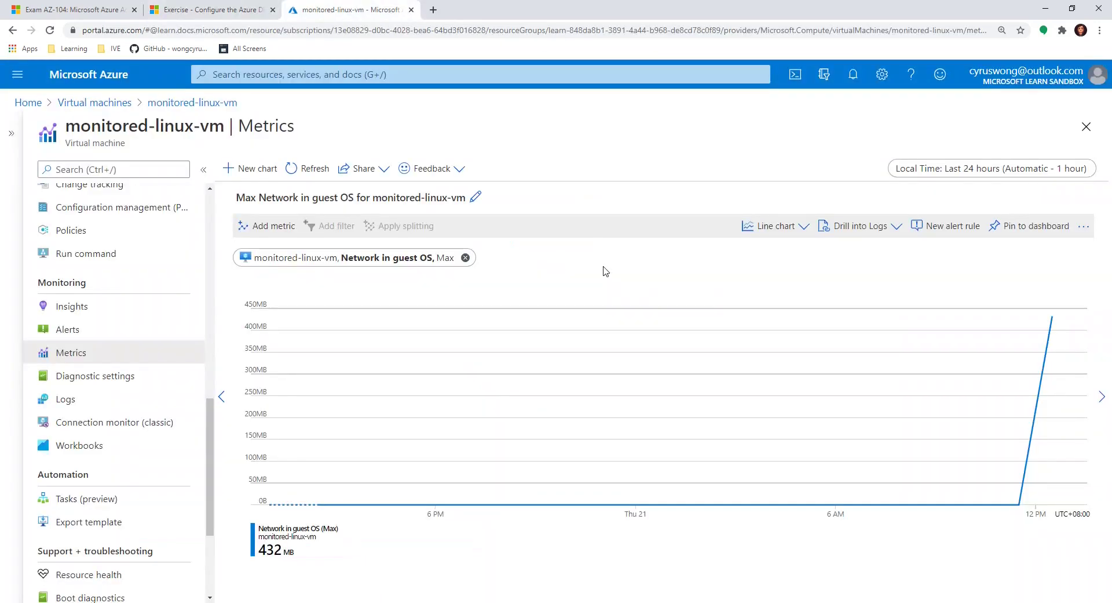
# Step: Pin the Network in guest OS chart to a new private dashboard named KPI Dashboard, copying the name from the Learn exercise
pyautogui.click(1036, 227)
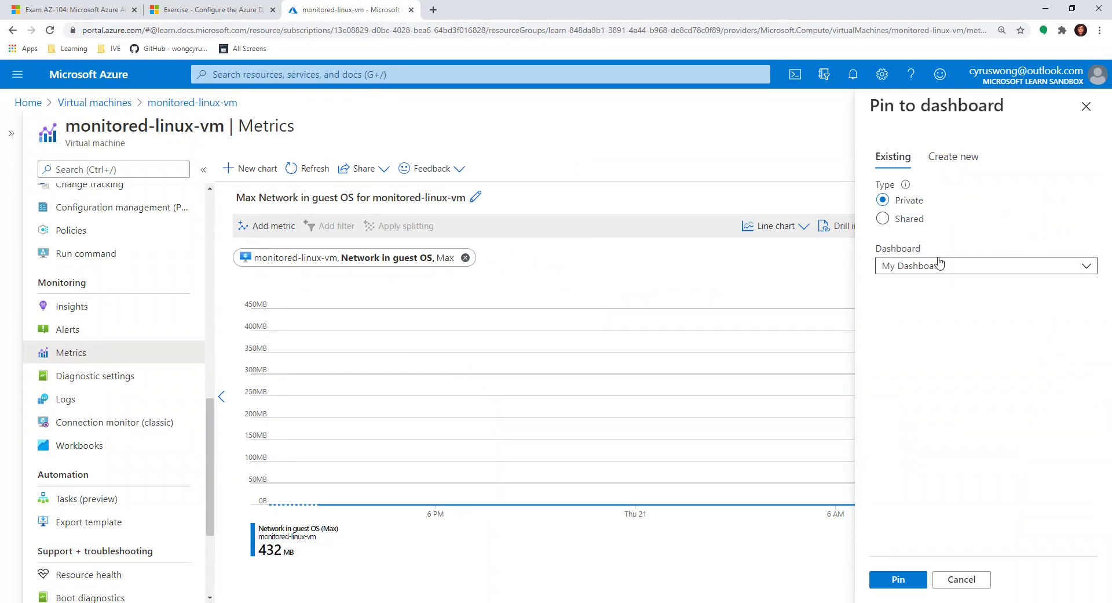
pyautogui.click(921, 266)
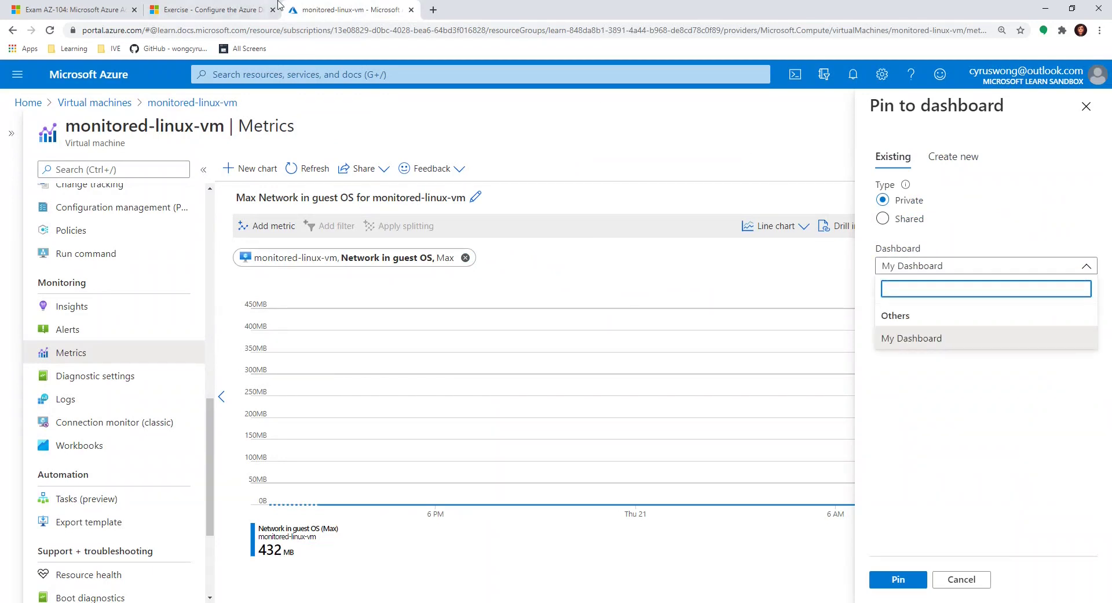
pyautogui.click(244, 7)
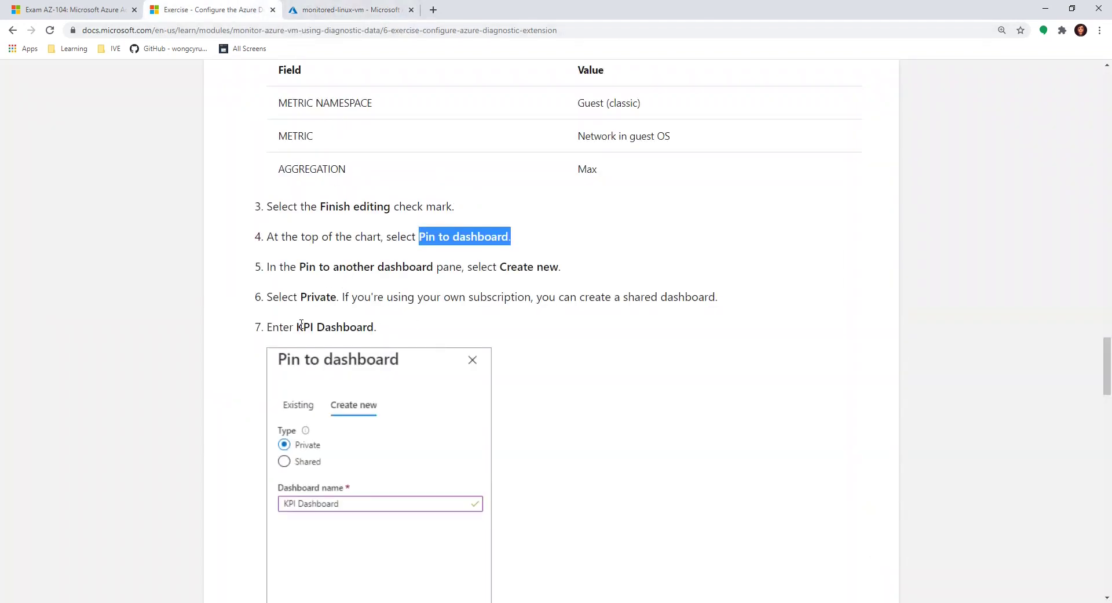
pyautogui.moveTo(298, 326); pyautogui.dragTo(374, 328)
pyautogui.hotkey('ctrl', 'c')
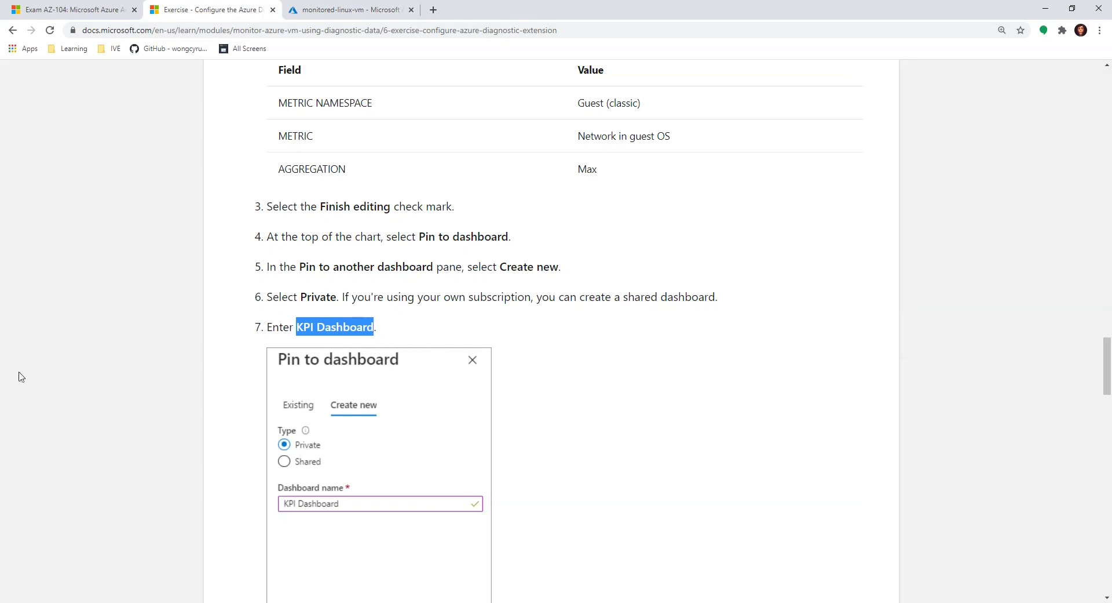
pyautogui.hotkey('ctrl', 'Tab')
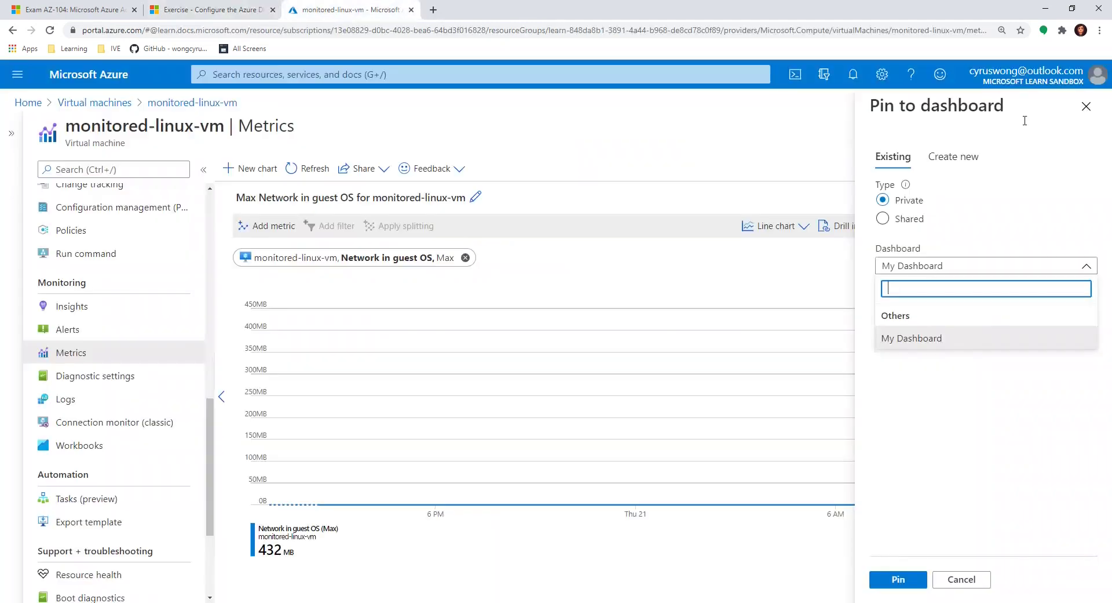
pyautogui.click(954, 156)
pyautogui.click(951, 265)
pyautogui.hotkey('ctrl', 'v')
pyautogui.click(951, 579)
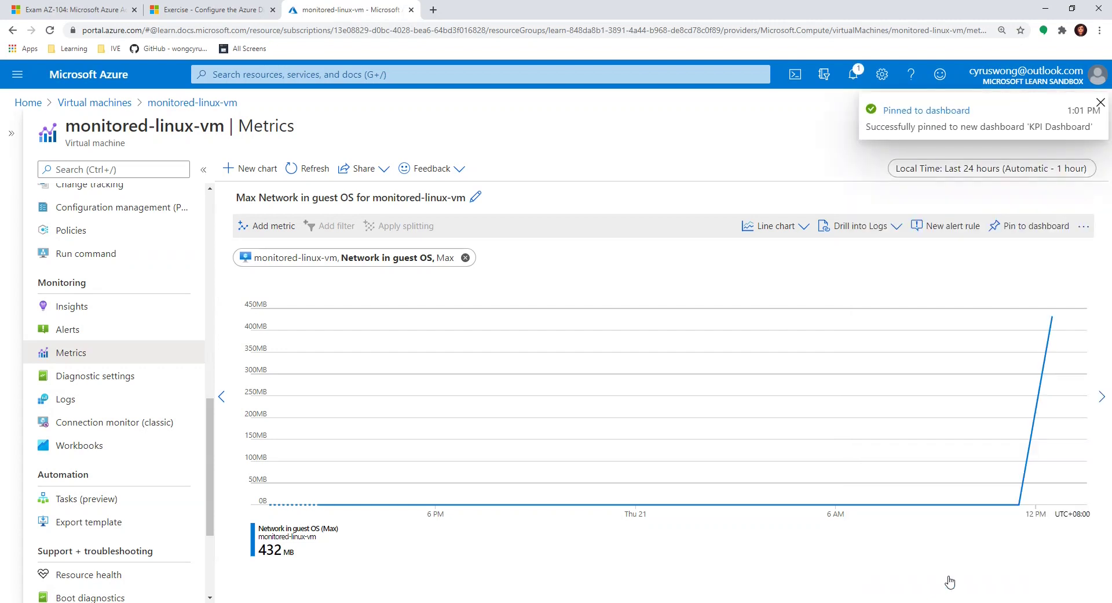
# Step: Read the Learn steps for adding the free memory percentage graph and return to the Azure portal
pyautogui.click(209, 10)
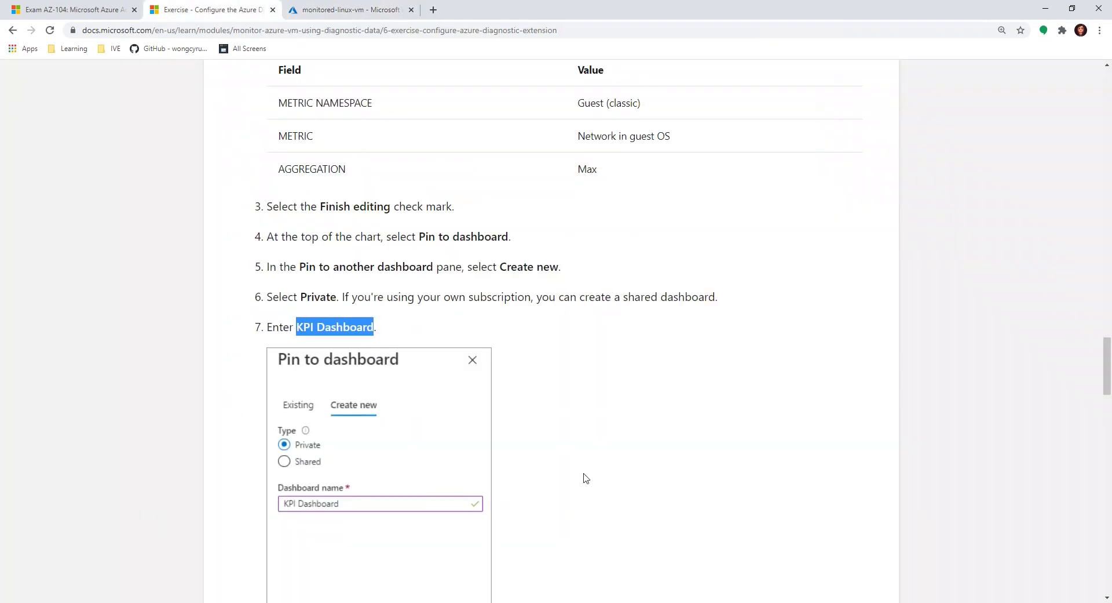
pyautogui.scroll(-5, 541, 472)
pyautogui.scroll(-2, 550, 463)
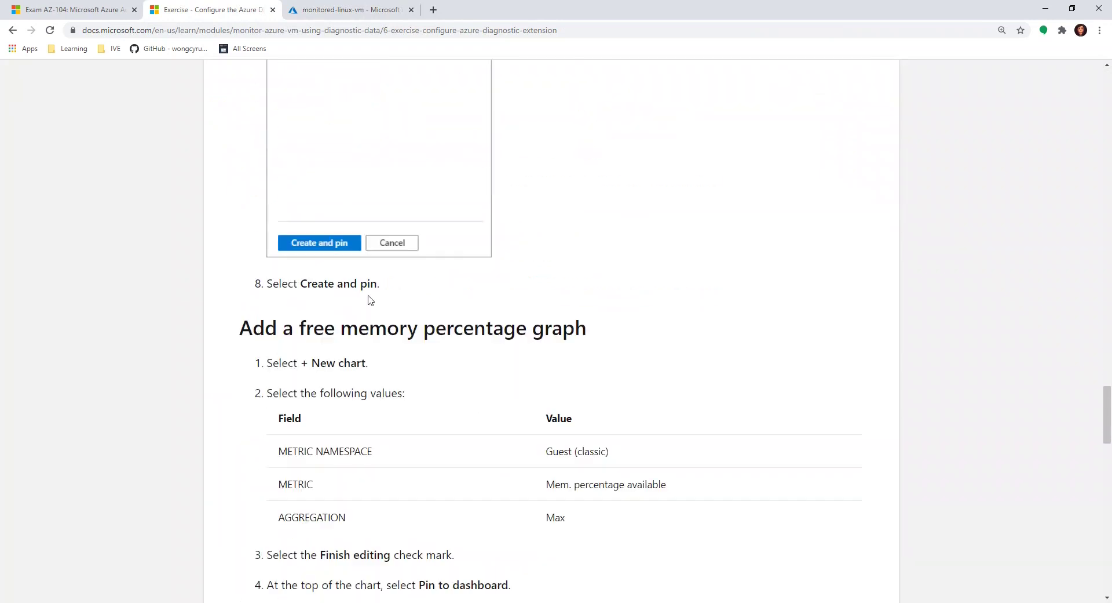
pyautogui.scroll(-1, 353, 324)
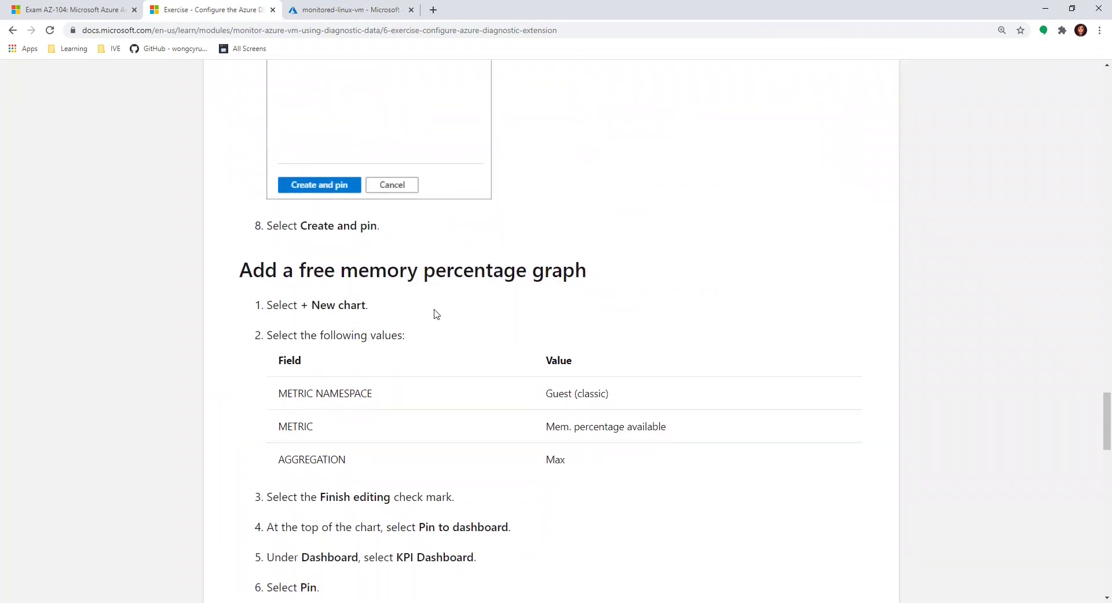
pyautogui.scroll(-1, 609, 441)
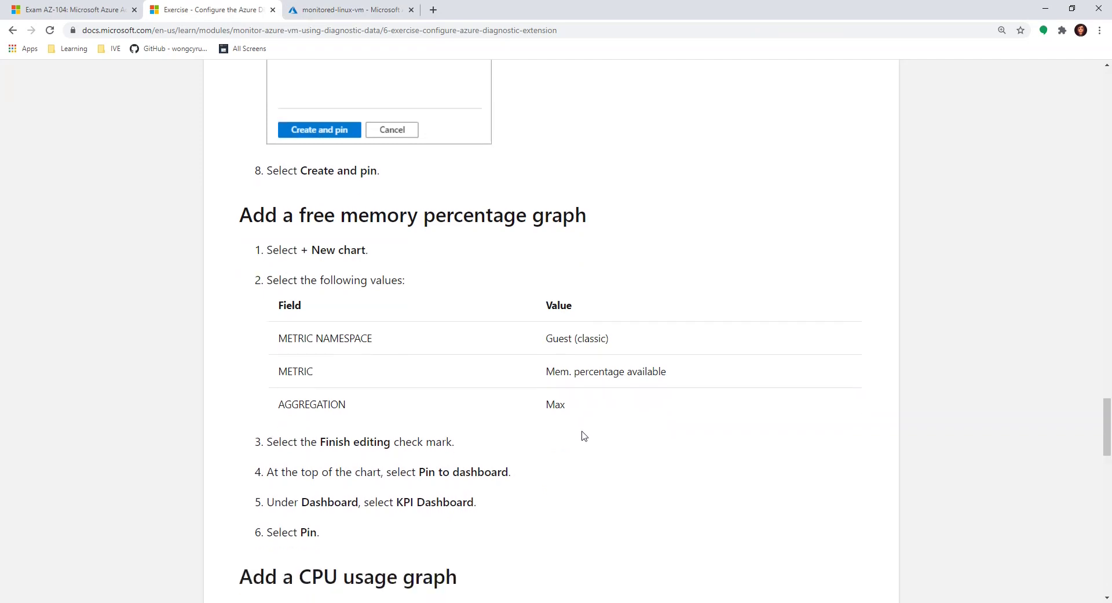
pyautogui.doubleClick(557, 368)
pyautogui.hotkey('ctrl', 'Tab')
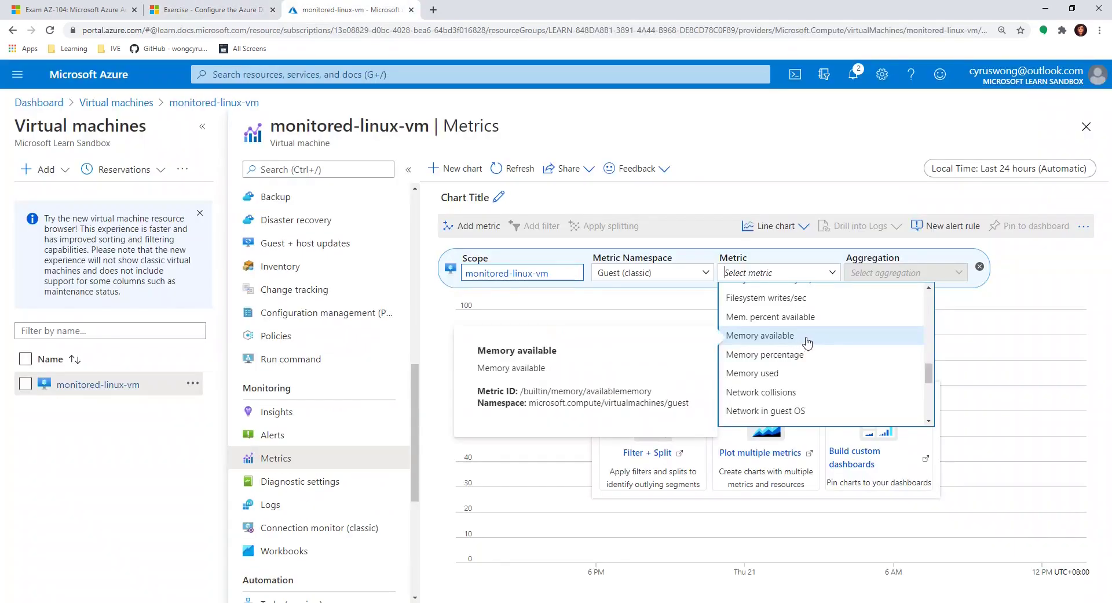
# Step: Recheck the metric name in the Learn exercise and choose Mem. percent available as the new chart's metric
pyautogui.hotkey('ctrl', 'shift', 'Tab')
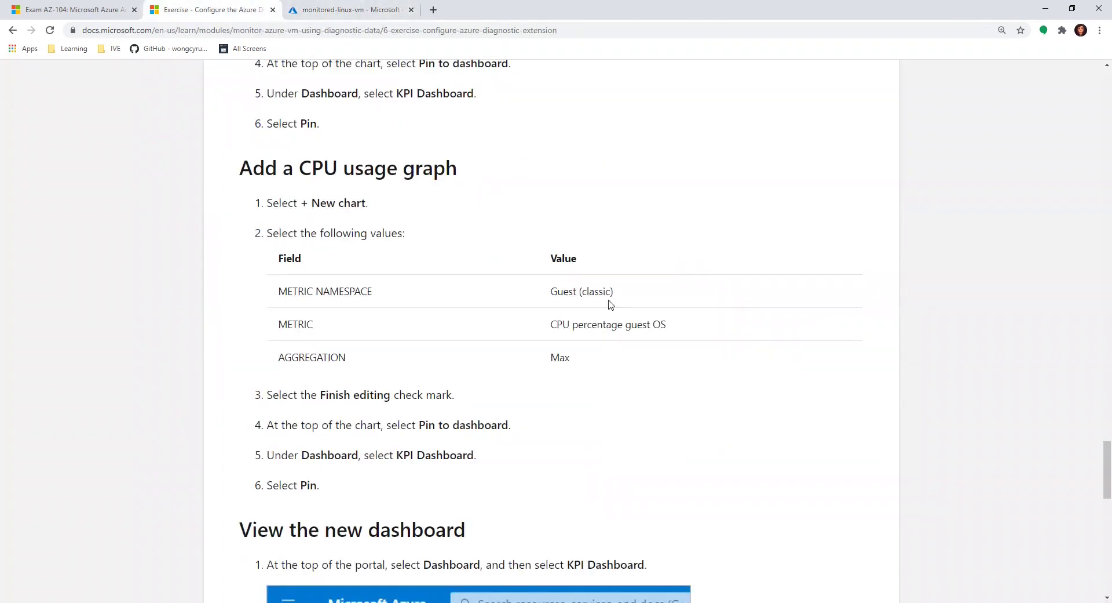
pyautogui.scroll(4, 634, 335)
pyautogui.click(399, 9)
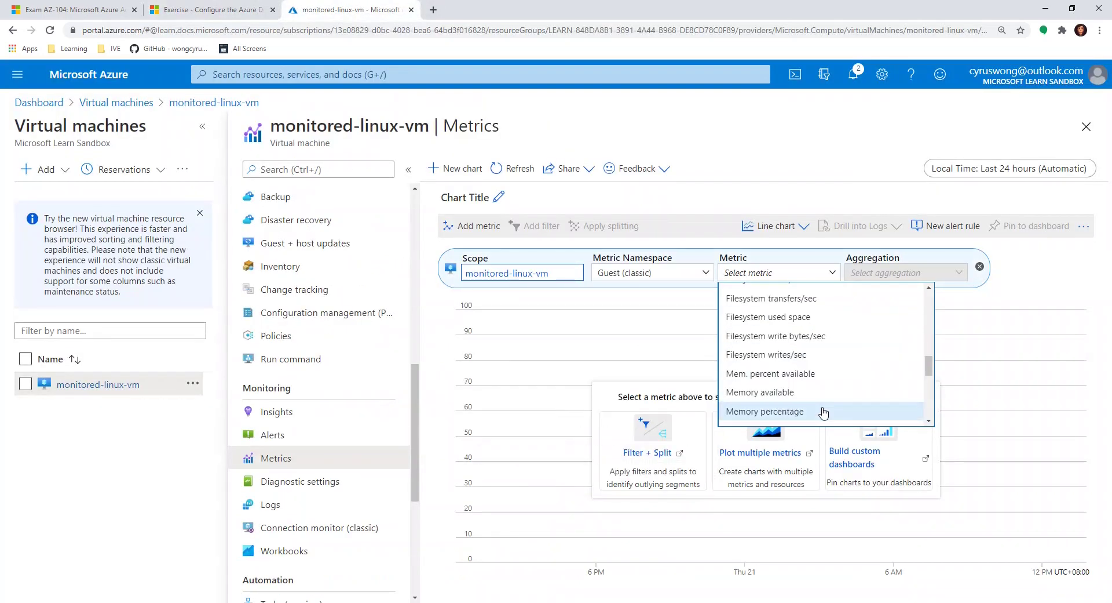
pyautogui.scroll(-1, 811, 406)
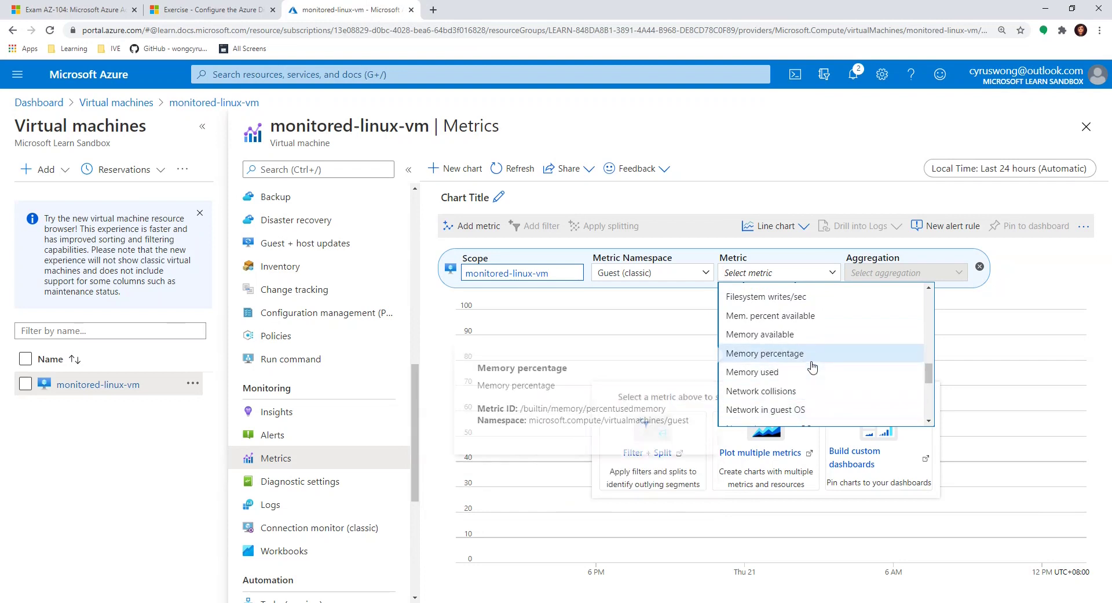
pyautogui.scroll(-2, 822, 365)
pyautogui.scroll(2, 822, 364)
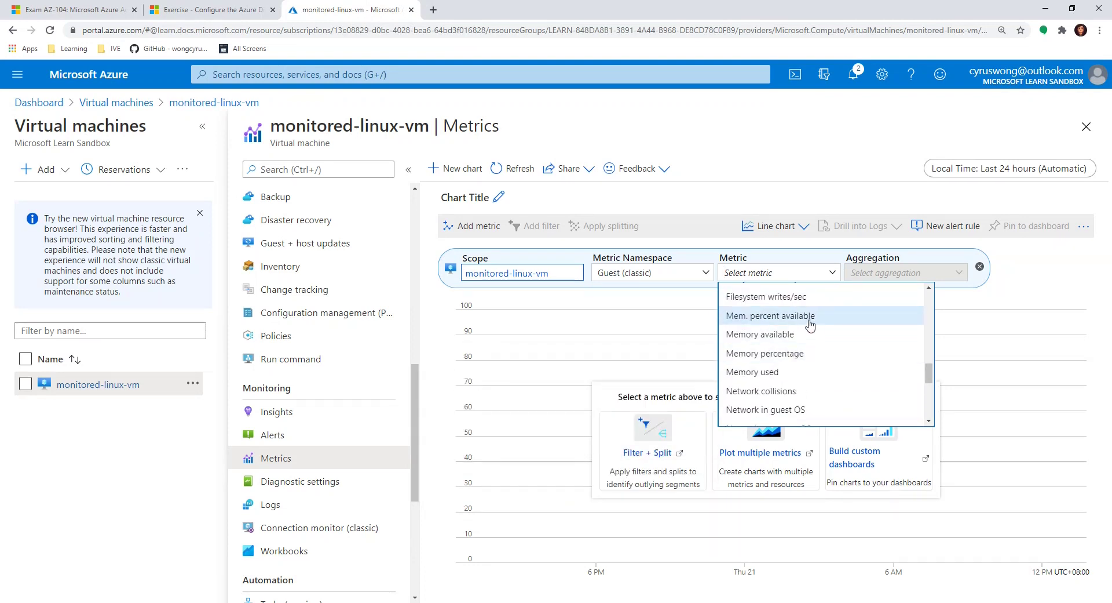
pyautogui.click(835, 316)
# Step: Set the memory chart's aggregation to Max and pin the finished chart to the existing private KPI Dashboard
pyautogui.click(168, 7)
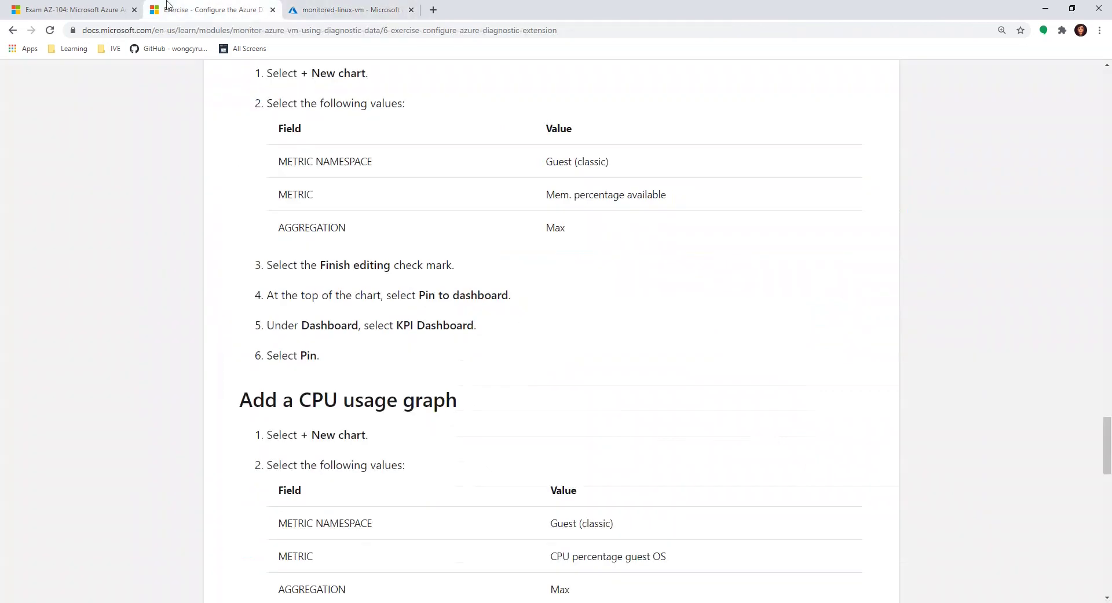
pyautogui.click(359, 10)
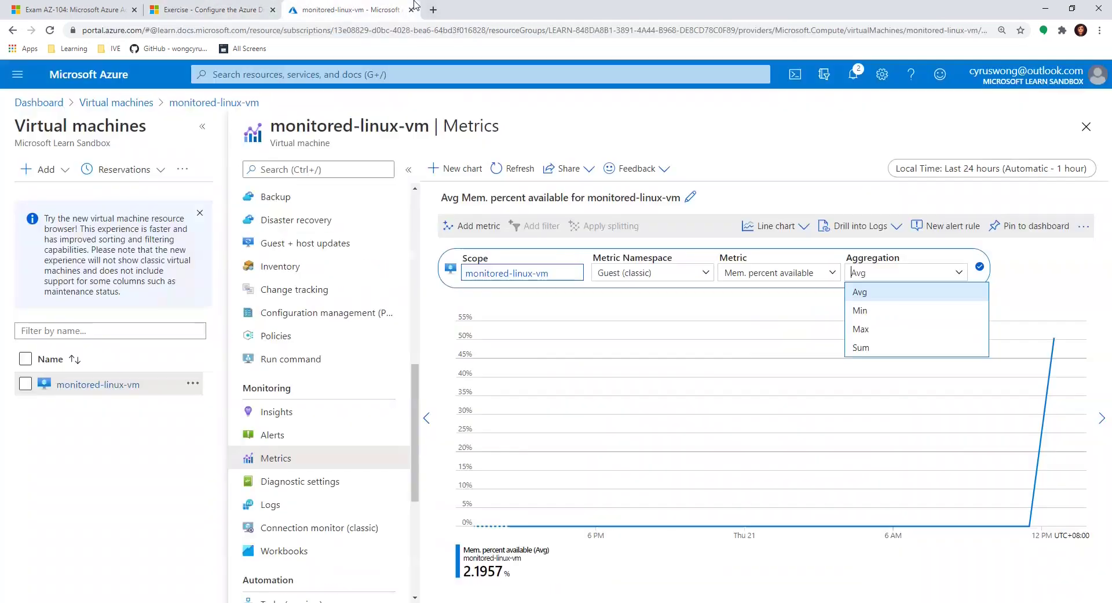
pyautogui.click(894, 334)
pyautogui.click(980, 265)
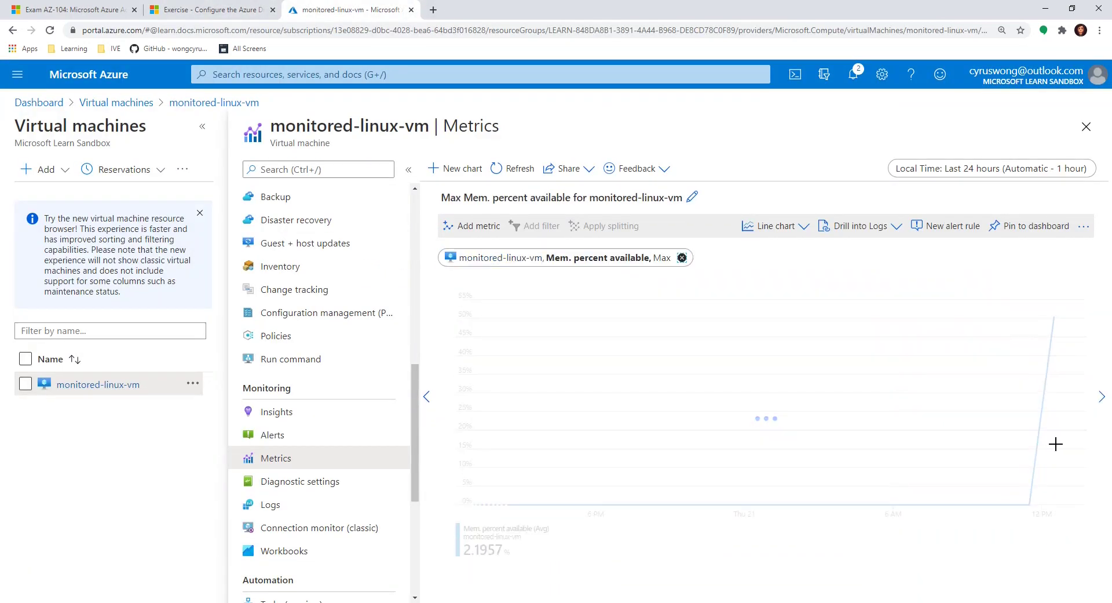
pyautogui.click(1046, 232)
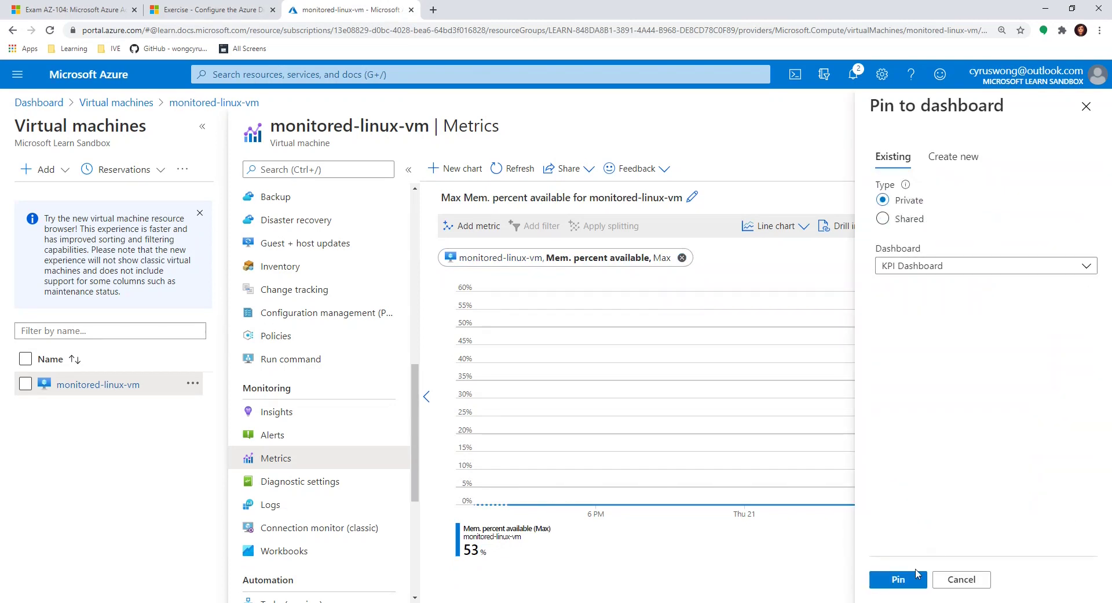
pyautogui.click(898, 579)
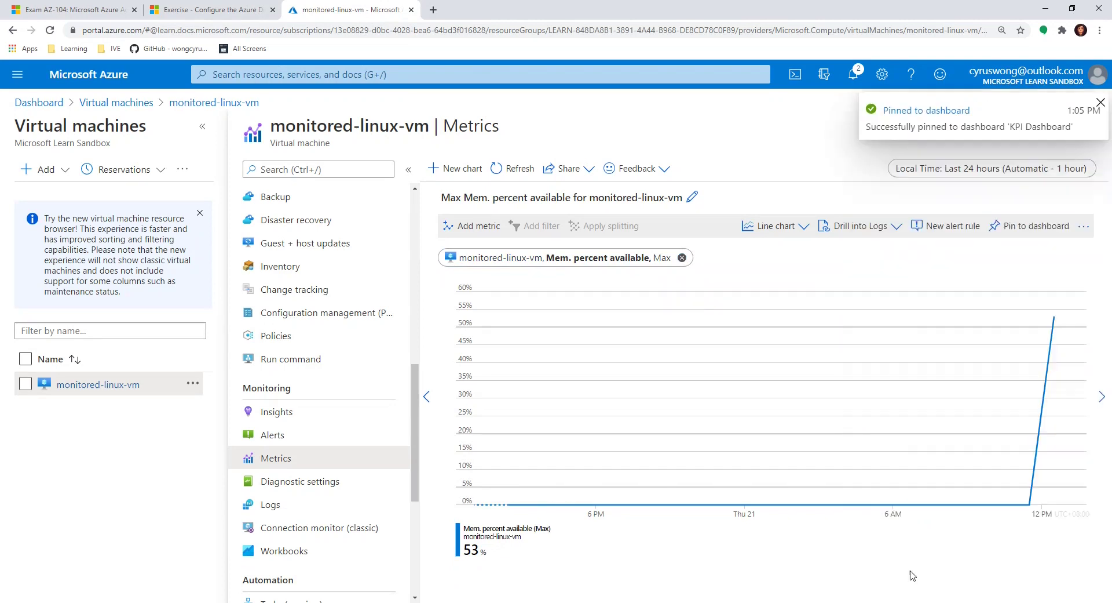
# Step: Replace the chart's memory metric with CPU percentage guest OS, following the values in the Learn CPU usage section
pyautogui.click(682, 257)
pyautogui.click(499, 237)
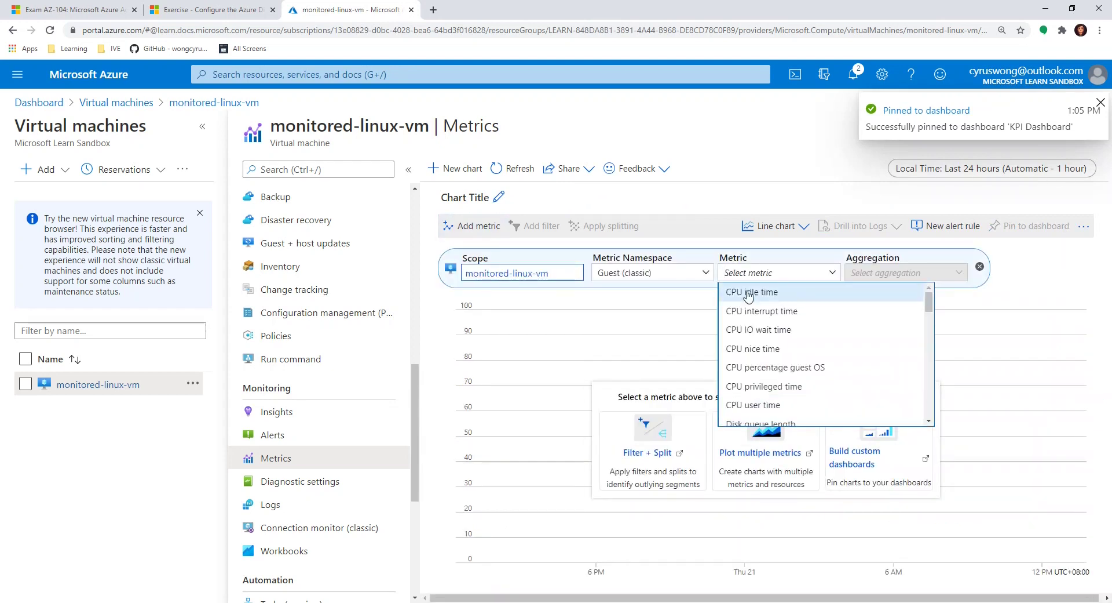
pyautogui.click(194, 7)
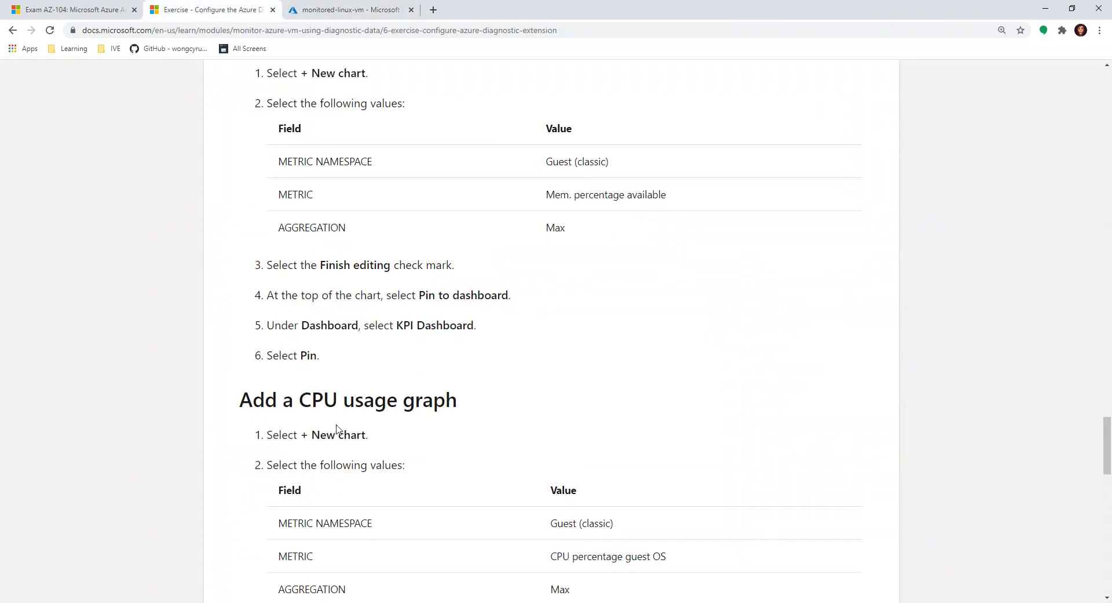
pyautogui.scroll(-3, 341, 414)
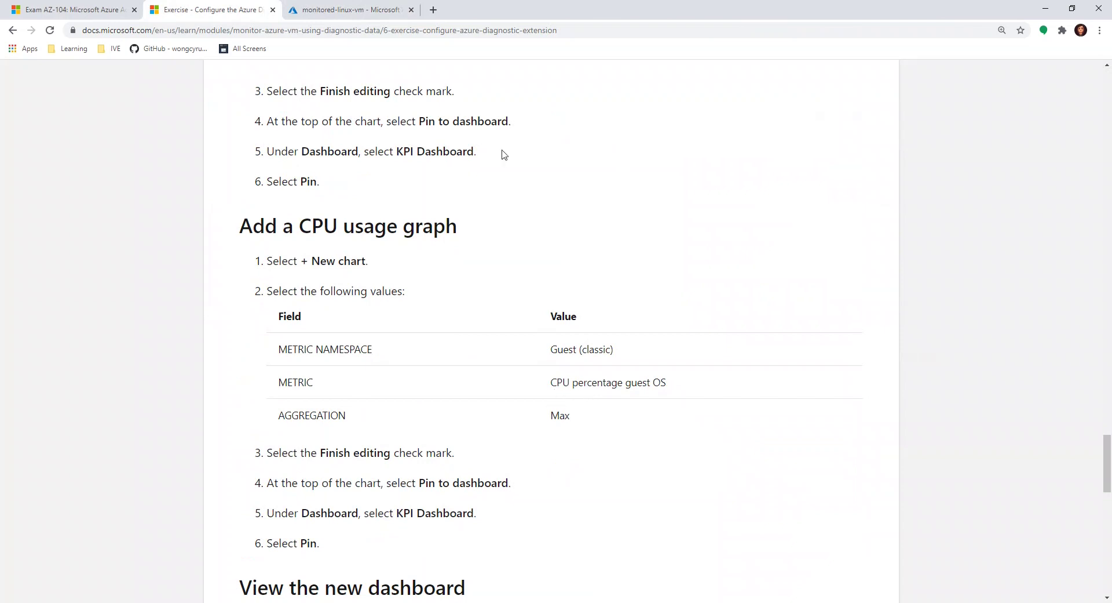
pyautogui.click(348, 10)
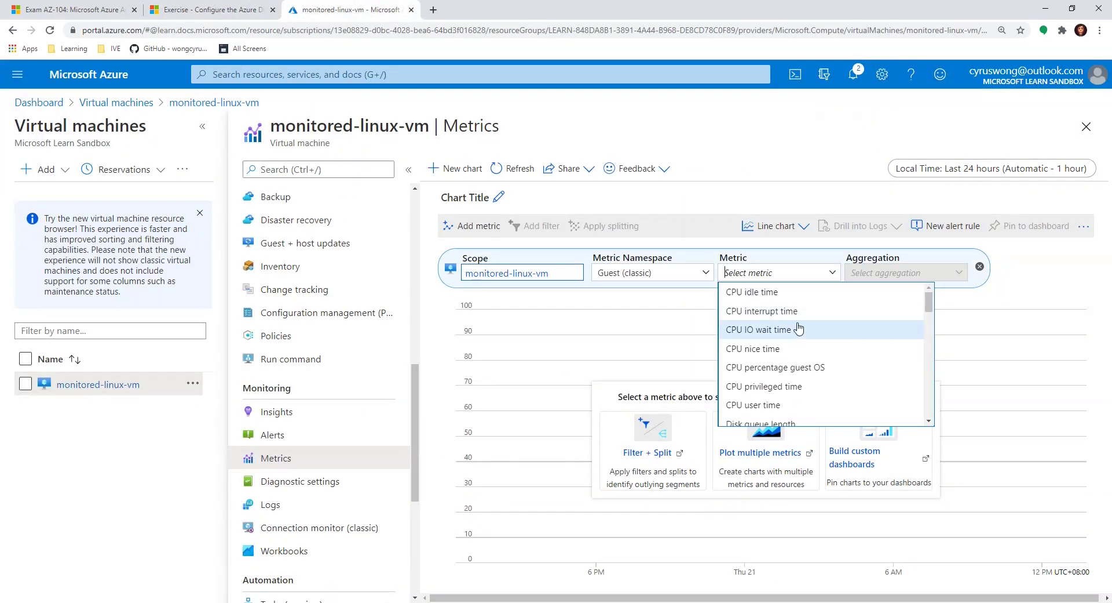
pyautogui.hotkey('ctrl', 'shift', 'Tab')
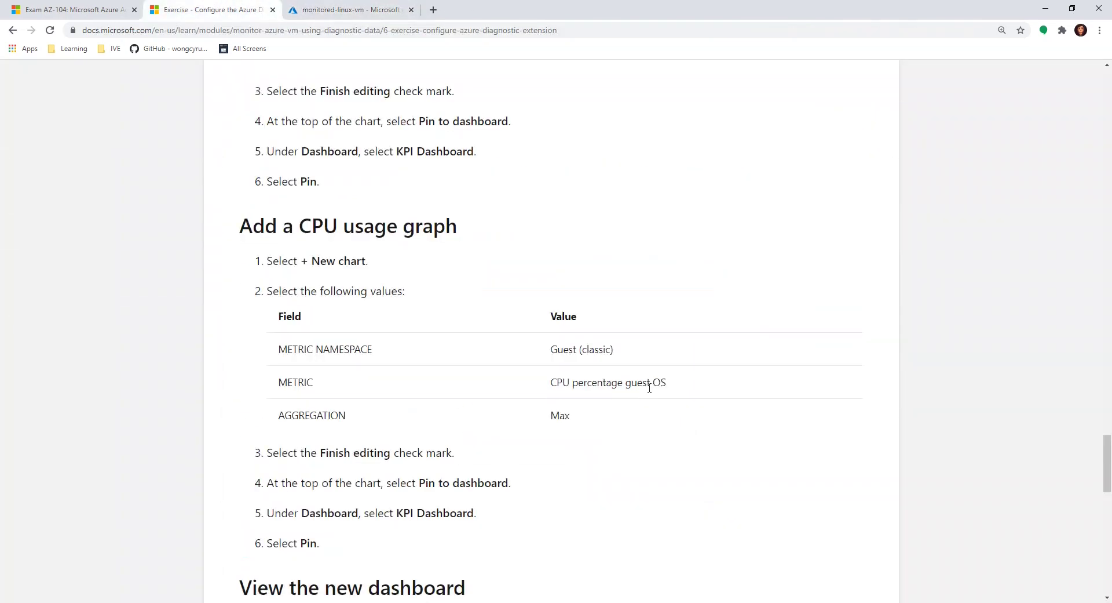
pyautogui.click(347, 10)
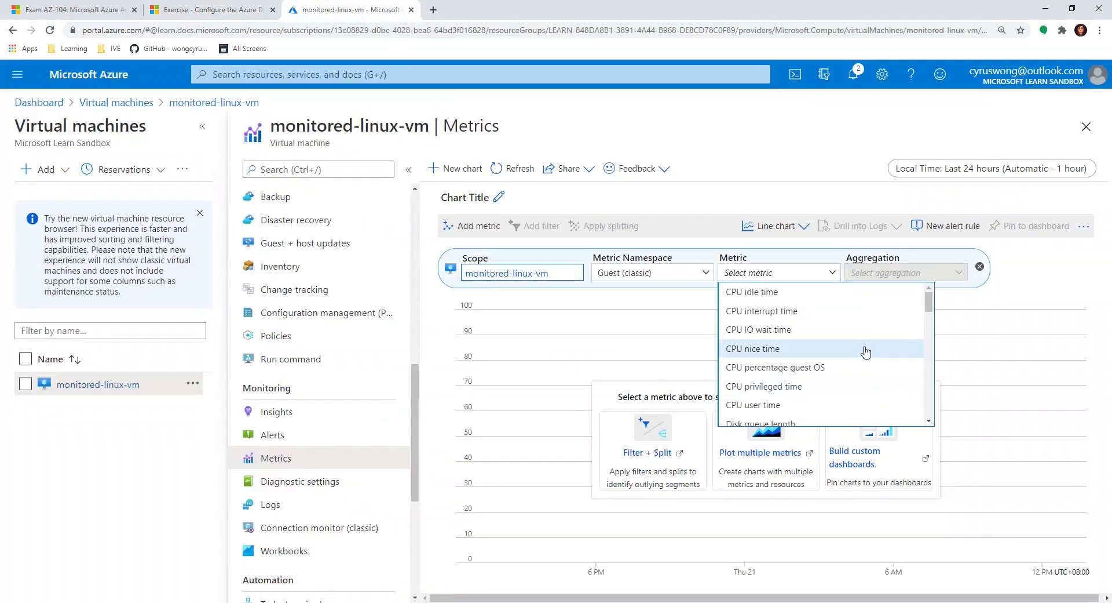
pyautogui.click(848, 367)
# Step: Set the CPU chart's aggregation to Max and pin the finished chart to the existing private KPI Dashboard
pyautogui.click(893, 274)
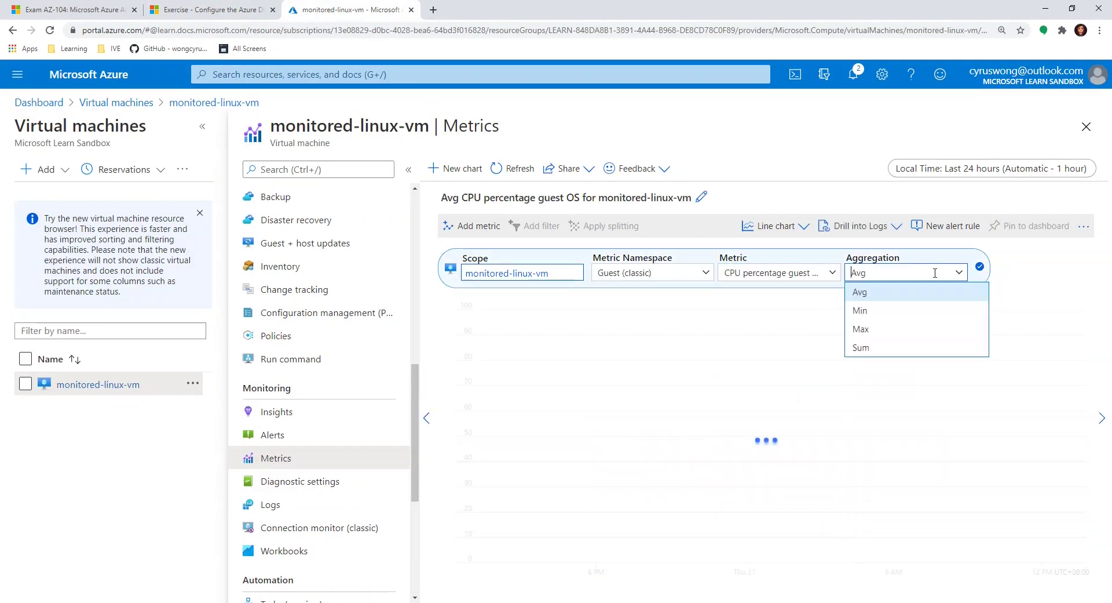
pyautogui.click(886, 335)
pyautogui.click(228, 8)
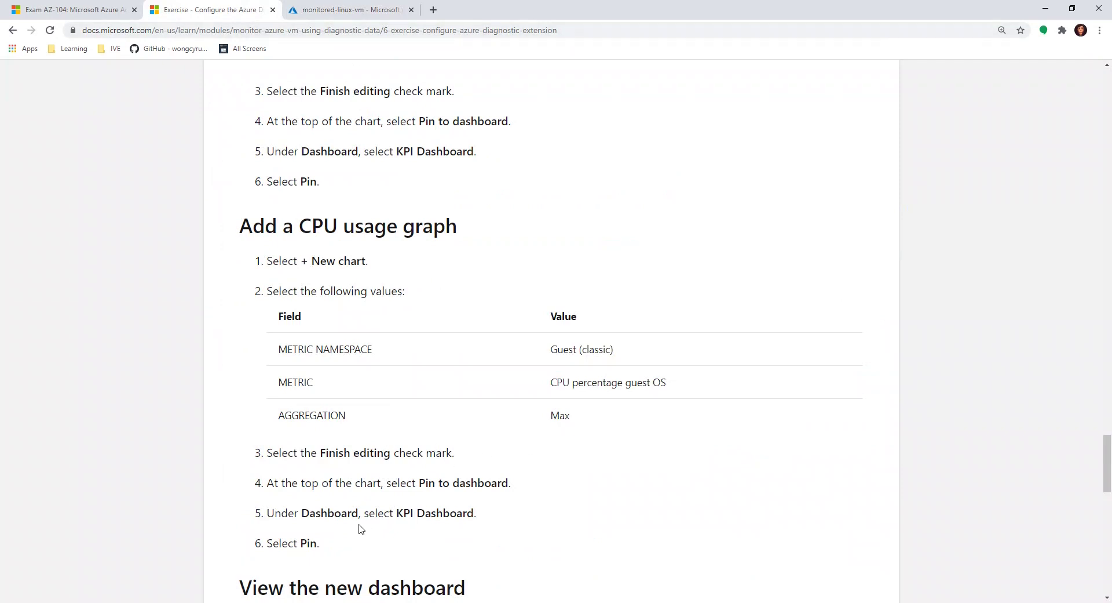
pyautogui.click(372, 8)
pyautogui.click(981, 268)
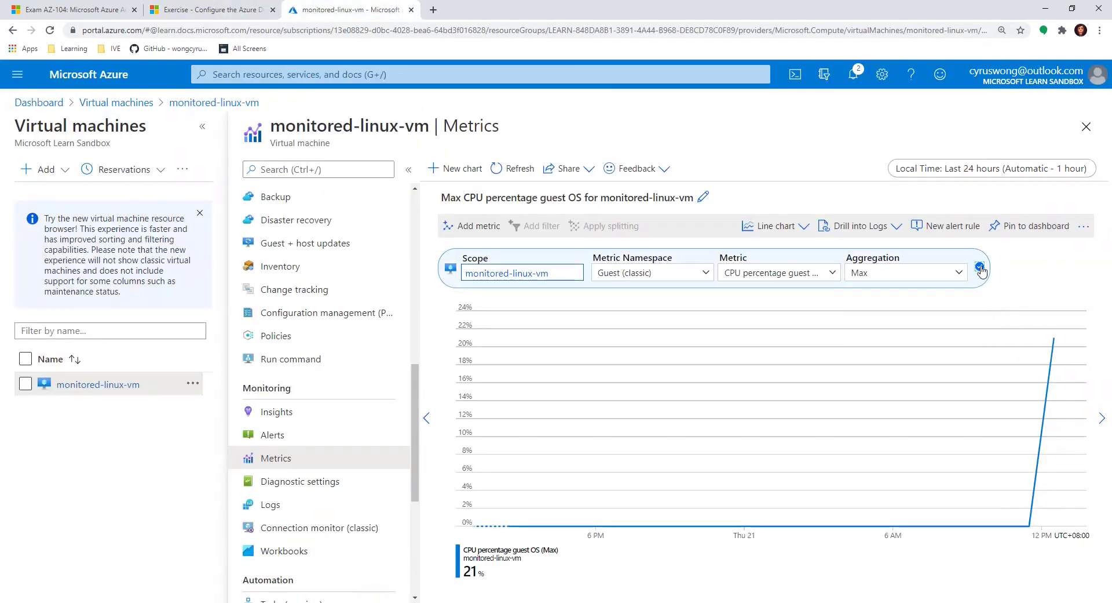
pyautogui.click(1037, 229)
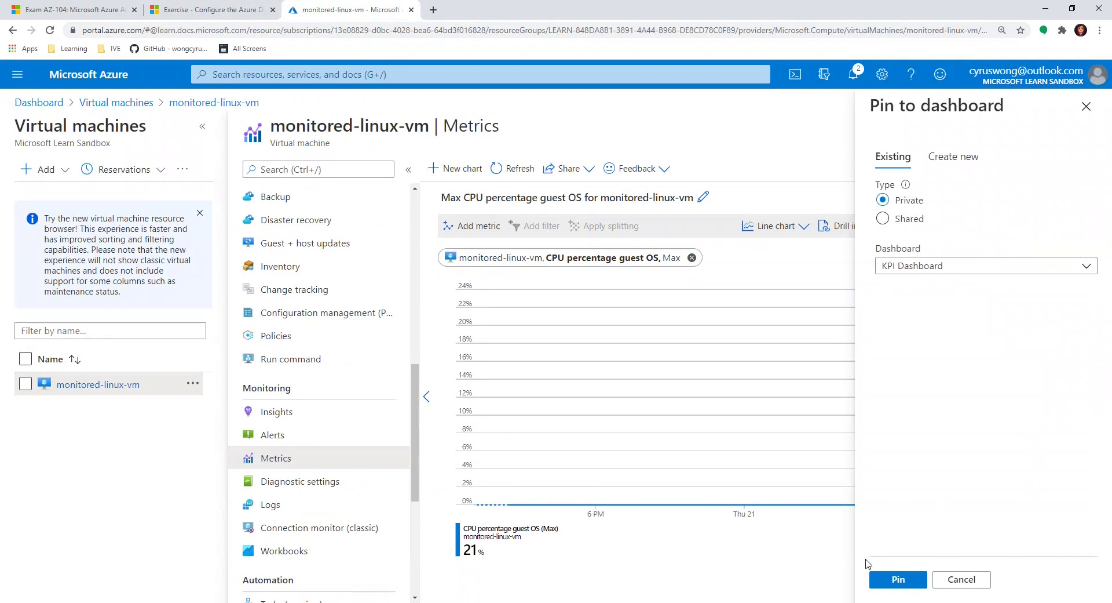
pyautogui.click(892, 579)
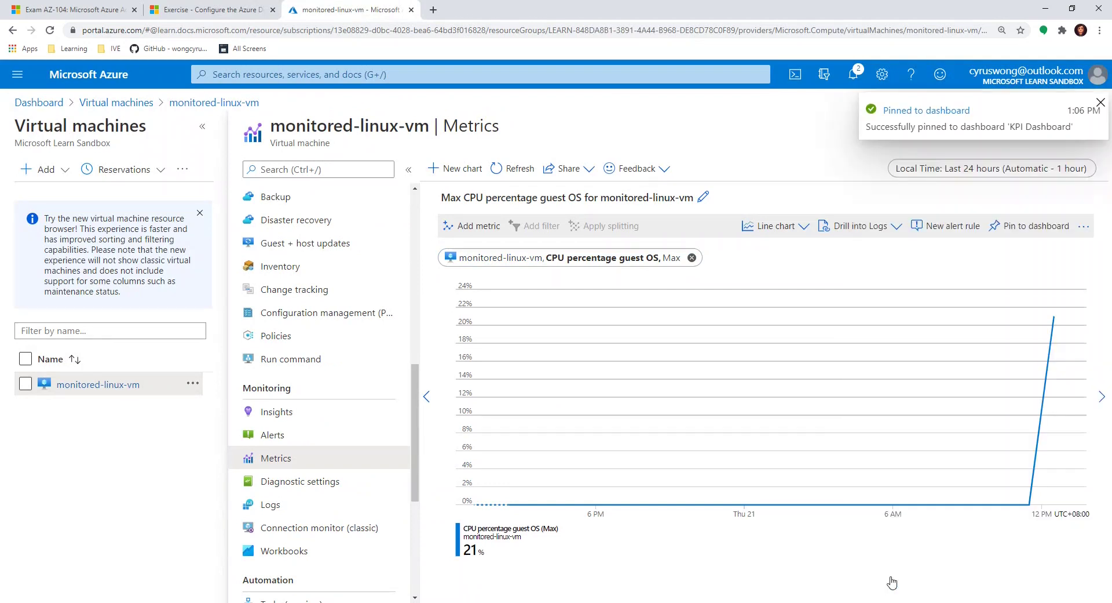
# Step: Clear the CPU metric from the chart and open KPI Dashboard in the portal
pyautogui.click(692, 258)
pyautogui.click(19, 74)
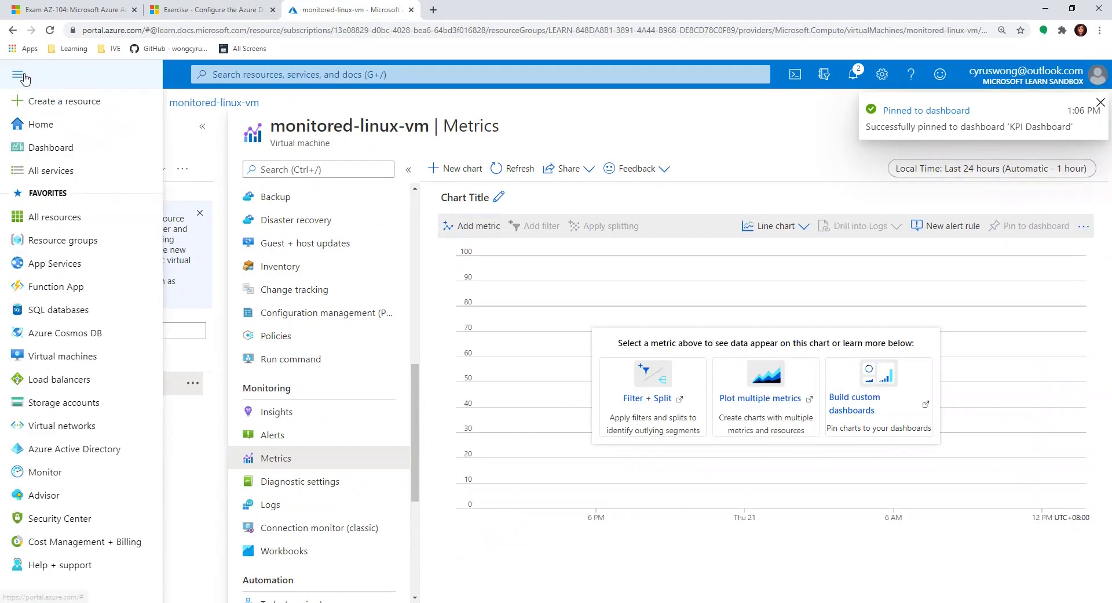
pyautogui.click(43, 146)
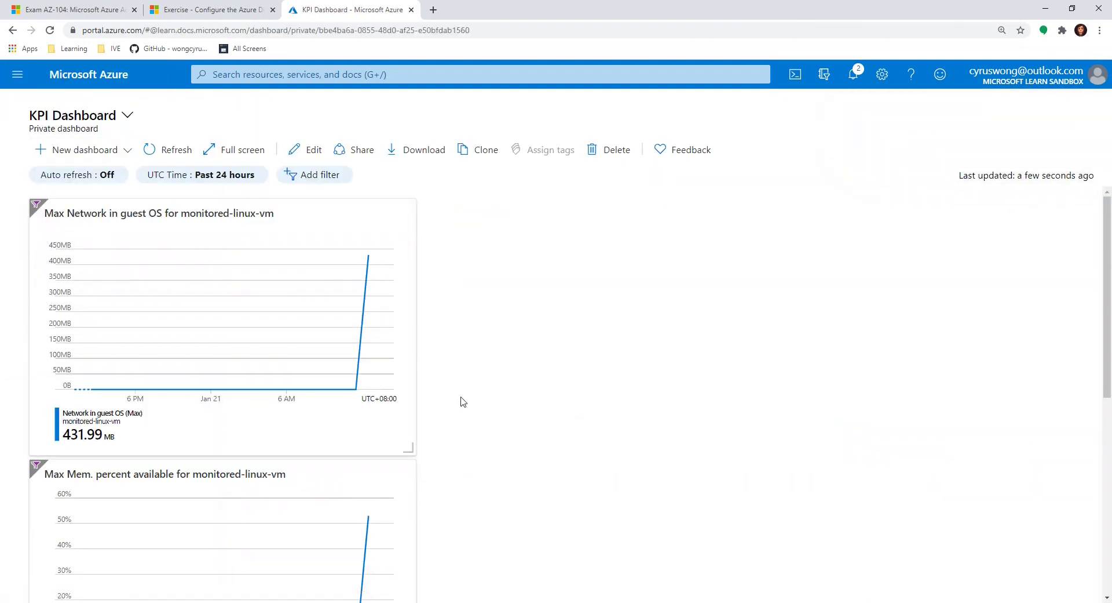
# Step: Look through the pinned network, memory and CPU charts on KPI Dashboard and return to the Learn exercise
pyautogui.scroll(-6, 440, 403)
pyautogui.scroll(-2, 258, 449)
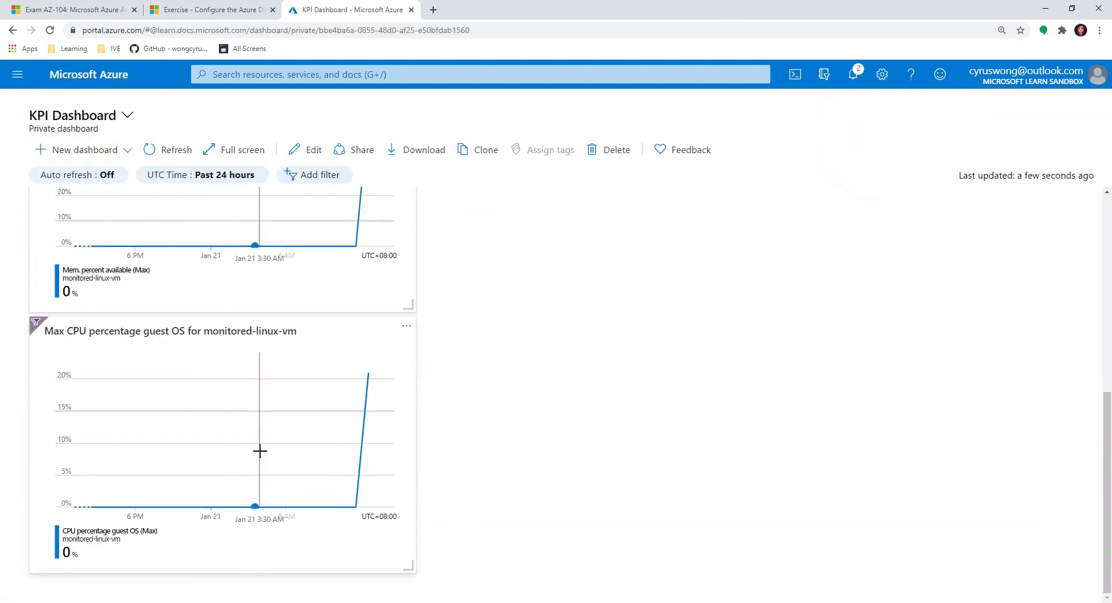
pyautogui.scroll(6, 266, 389)
pyautogui.click(222, 6)
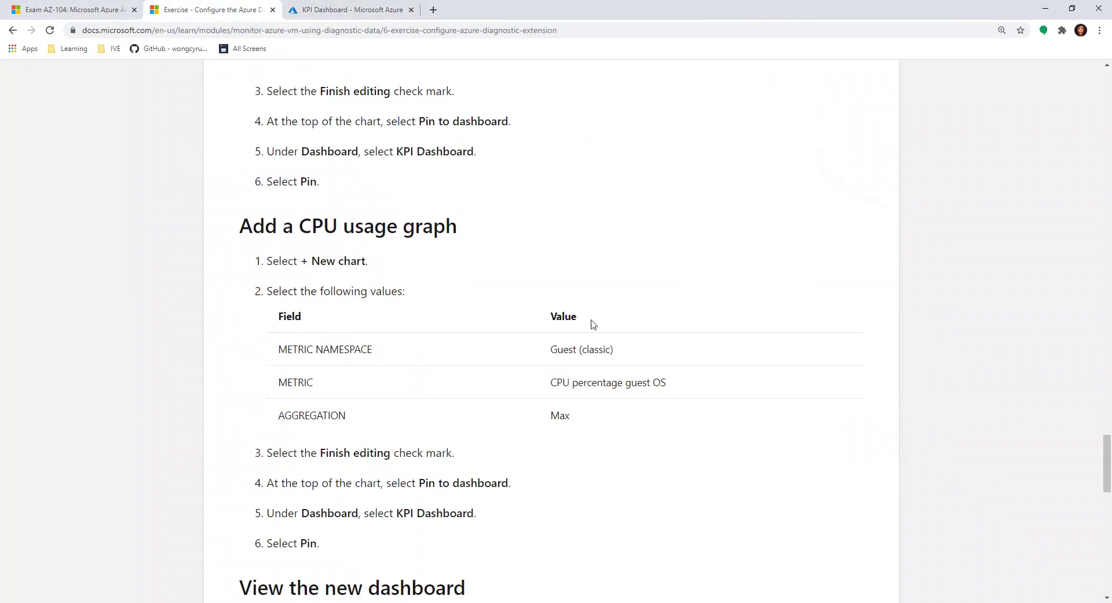
# Step: Read the Learn section on viewing the new dashboard, including its UTC Time range suggestion and sample charts
pyautogui.scroll(-9, 431, 448)
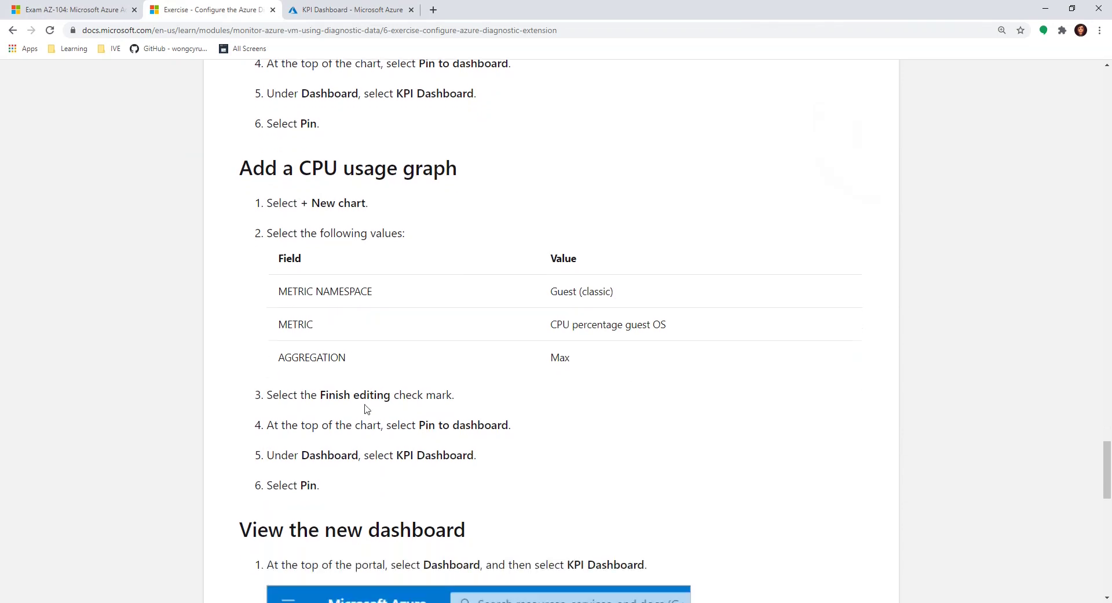
pyautogui.scroll(-3, 494, 401)
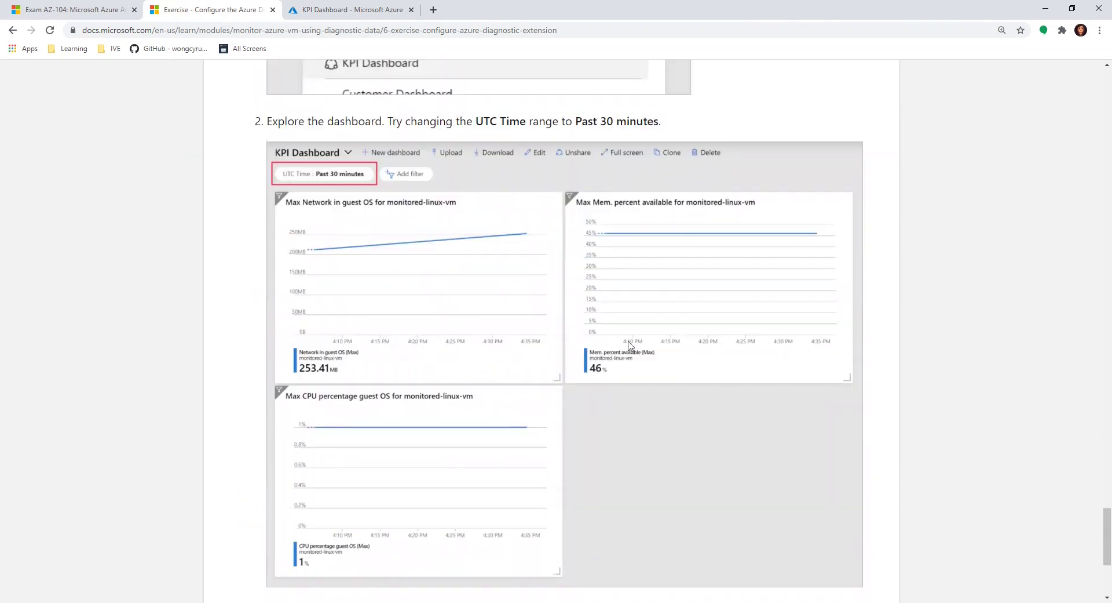
pyautogui.scroll(5, 492, 396)
pyautogui.scroll(-7, 493, 396)
pyautogui.scroll(4, 492, 396)
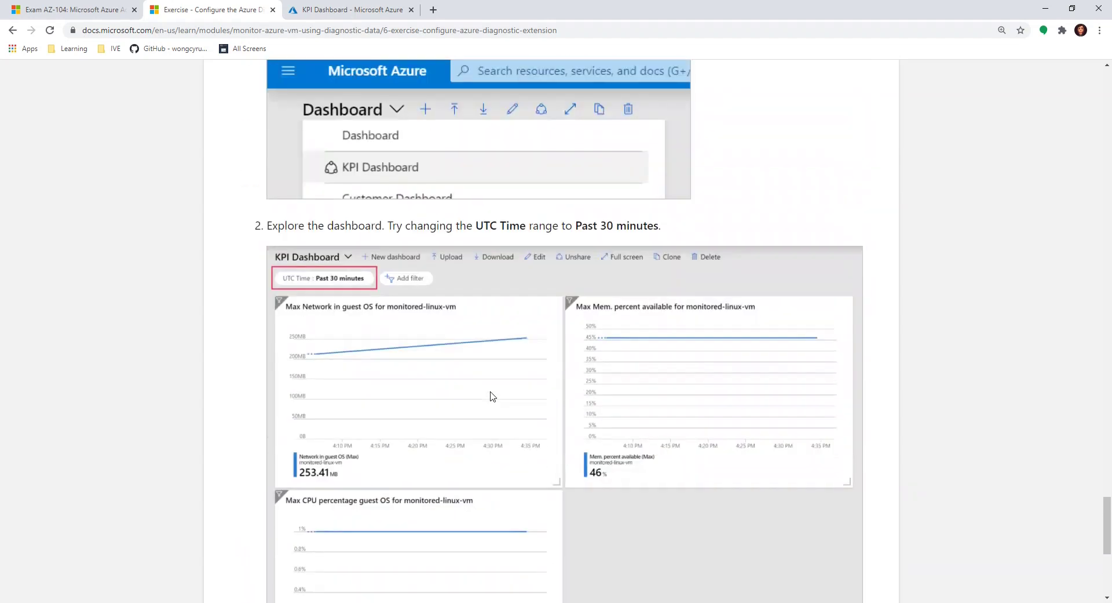
pyautogui.scroll(2, 493, 395)
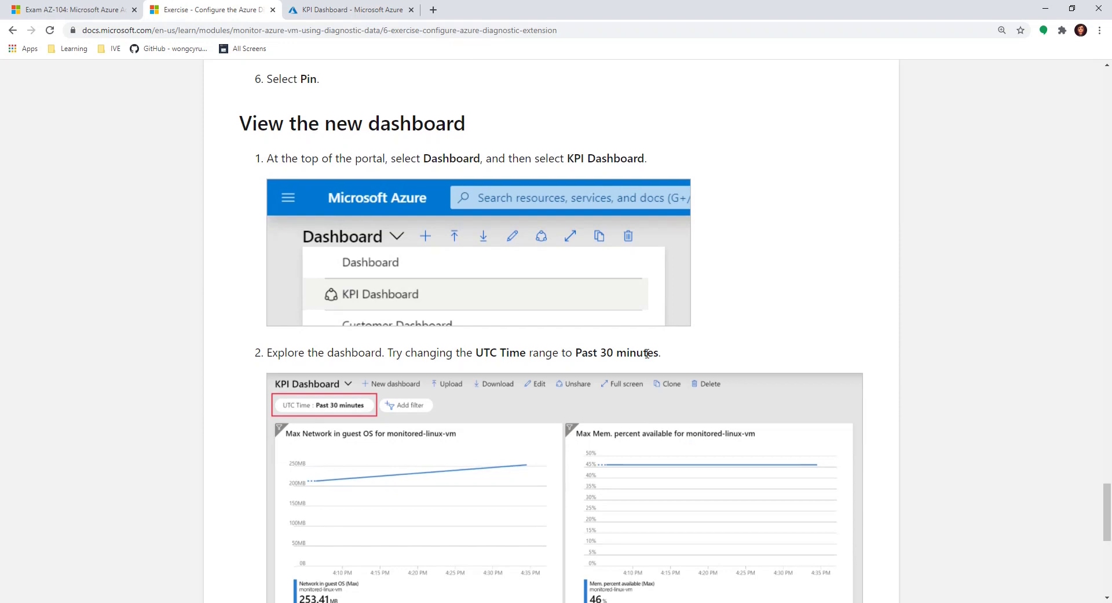
pyautogui.scroll(-1, 647, 352)
# Step: Narrow the memory chart on KPI Dashboard to 1/21 6:05 AM - 1:06 PM, inspect it in Metrics and return to the dashboard
pyautogui.click(344, 7)
pyautogui.moveTo(288, 508); pyautogui.dragTo(640, 280)
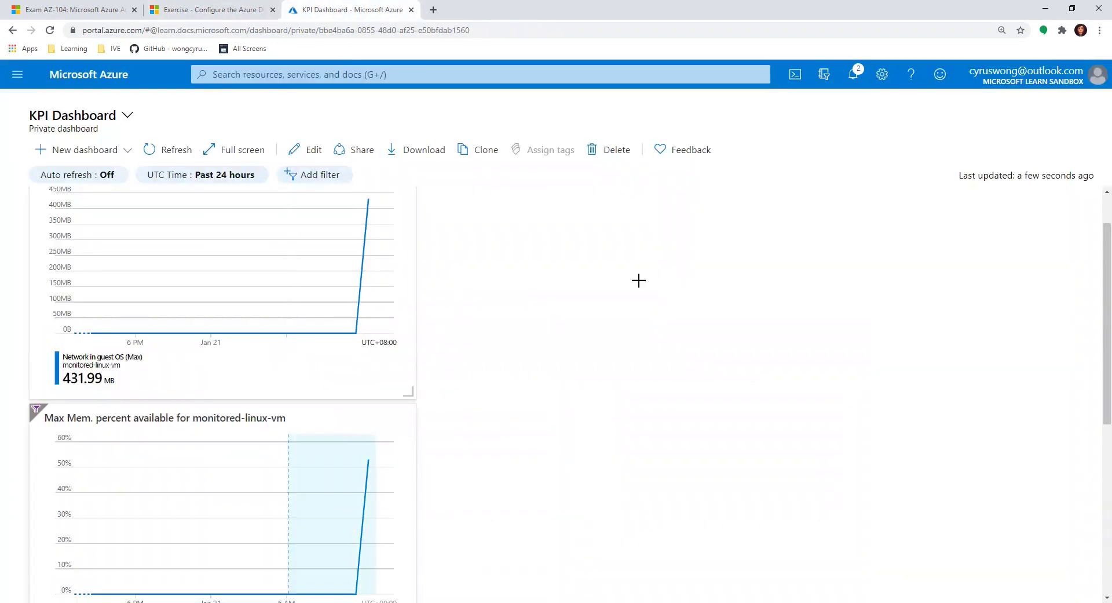
pyautogui.click(328, 427)
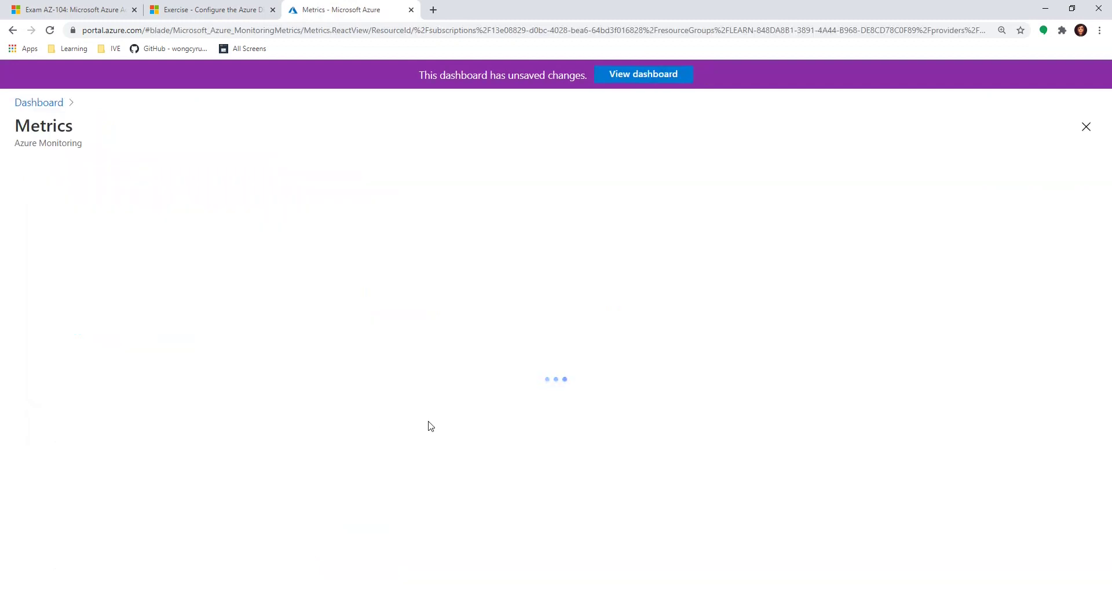
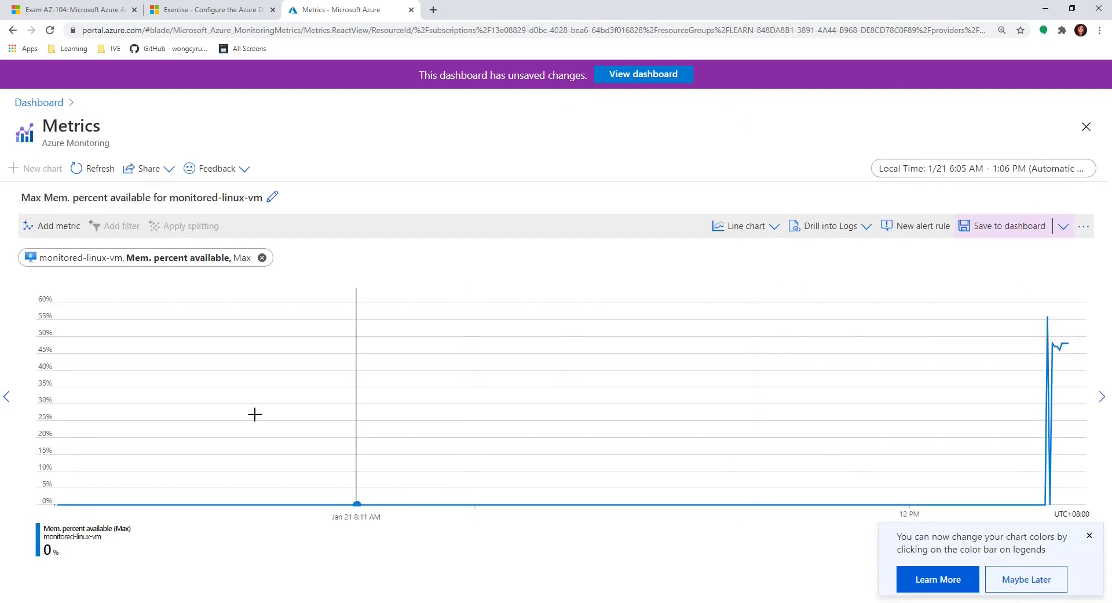
pyautogui.click(38, 103)
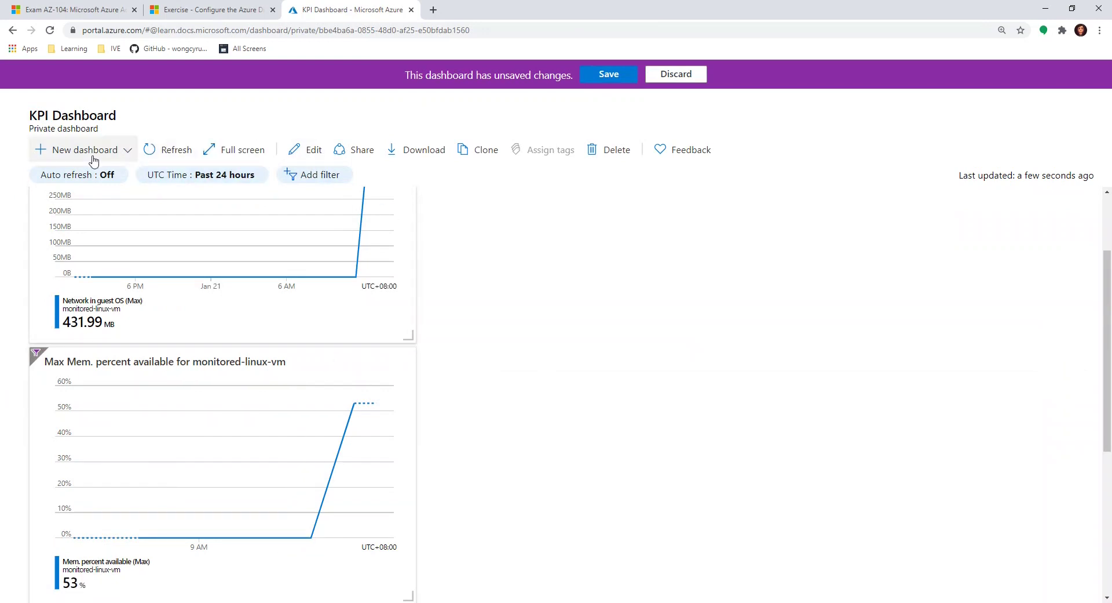
# Step: Edit KPI Dashboard's layout and move the memory chart tile beside the network chart, aligned in the same row
pyautogui.click(322, 152)
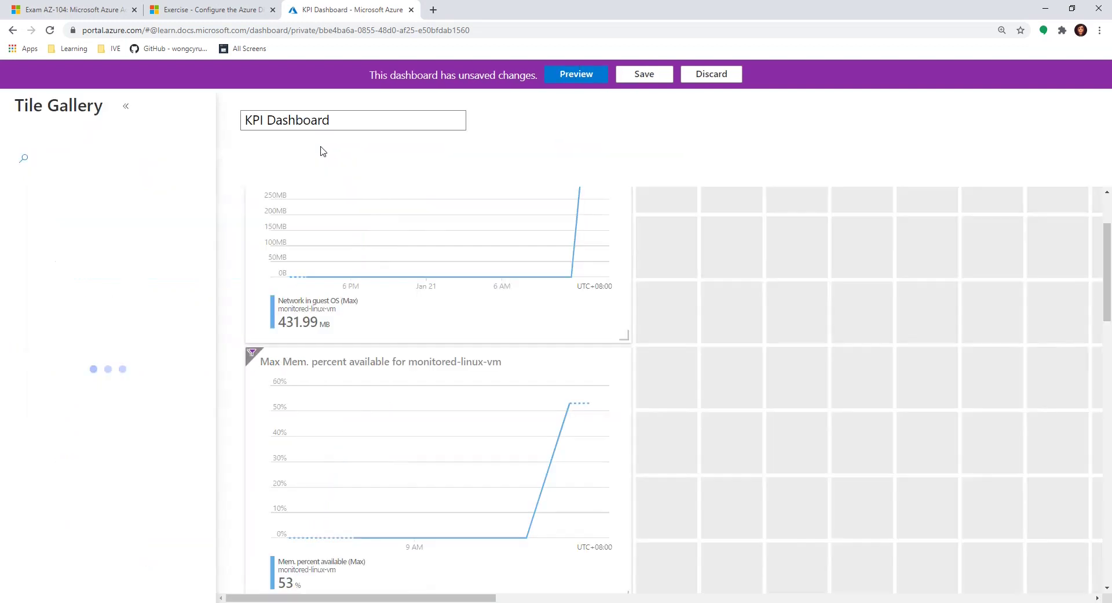
pyautogui.scroll(1, 659, 380)
pyautogui.scroll(-2, 585, 377)
pyautogui.moveTo(548, 364); pyautogui.dragTo(951, 213)
pyautogui.moveTo(958, 330); pyautogui.dragTo(938, 224)
pyautogui.scroll(-5, 537, 422)
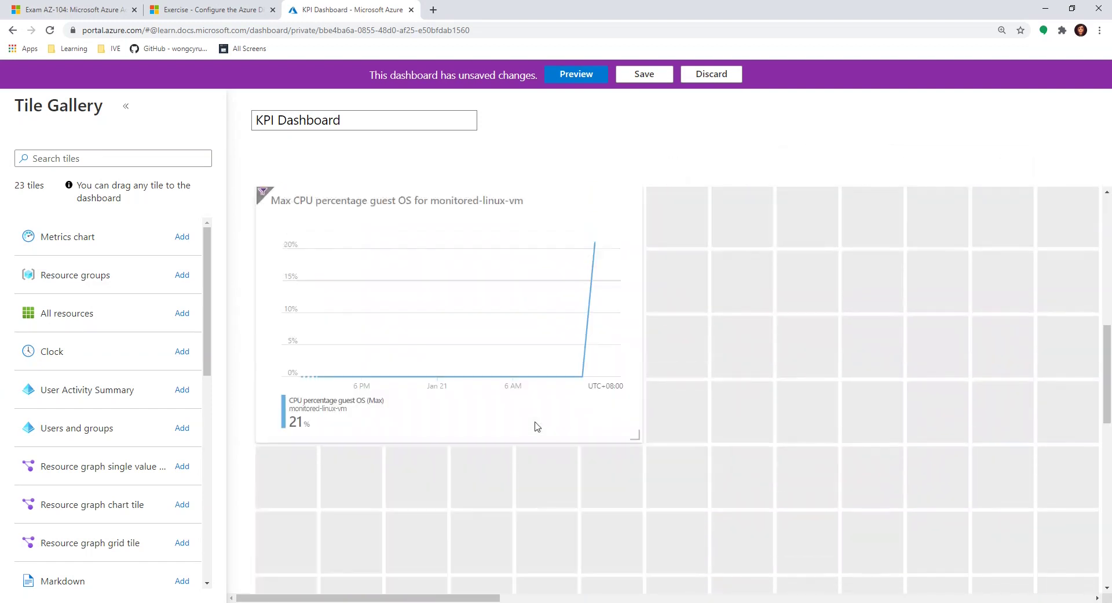
# Step: Move the CPU percentage chart tile up so it sits directly beneath the network chart
pyautogui.scroll(3, 536, 427)
pyautogui.moveTo(523, 340); pyautogui.dragTo(561, 262)
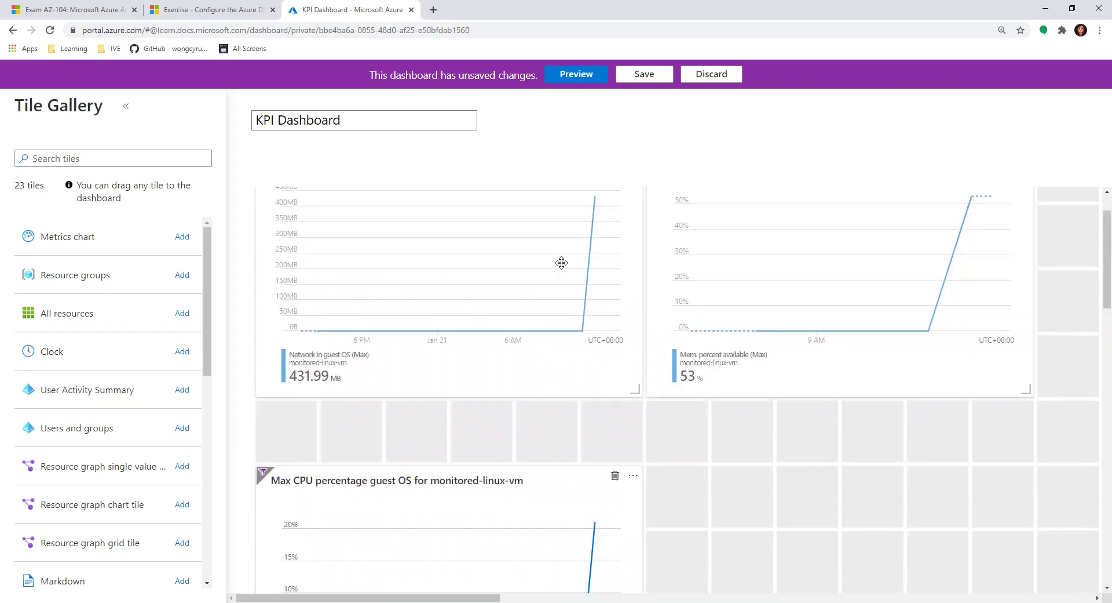
pyautogui.moveTo(577, 500); pyautogui.dragTo(577, 442)
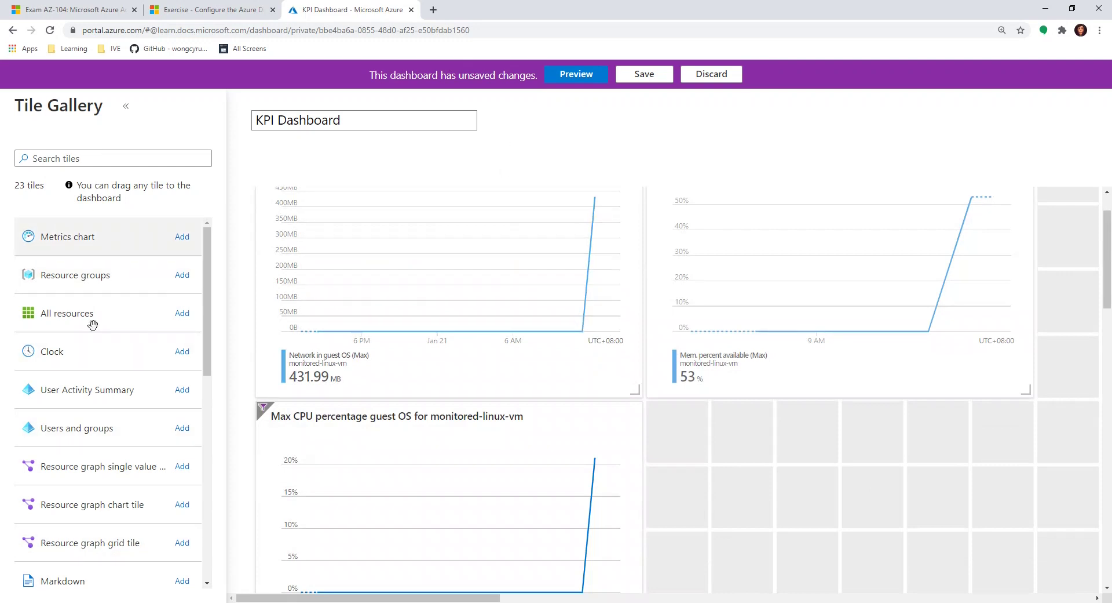
# Step: Look through the Tile Gallery's available tiles and save the rearranged KPI Dashboard
pyautogui.scroll(-7, 134, 527)
pyautogui.scroll(3, 120, 531)
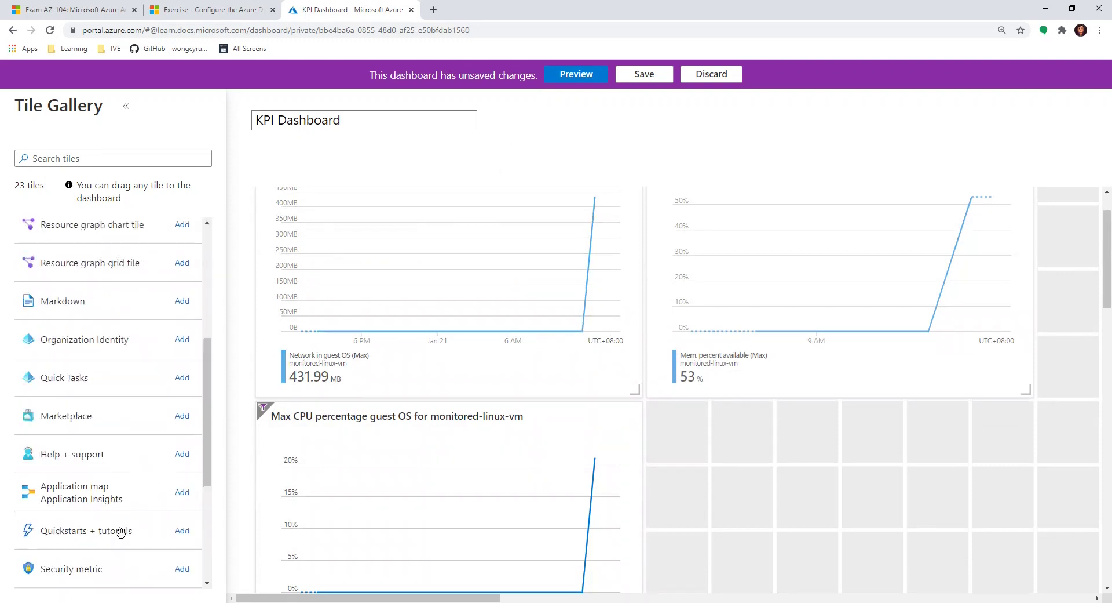
pyautogui.scroll(4, 120, 531)
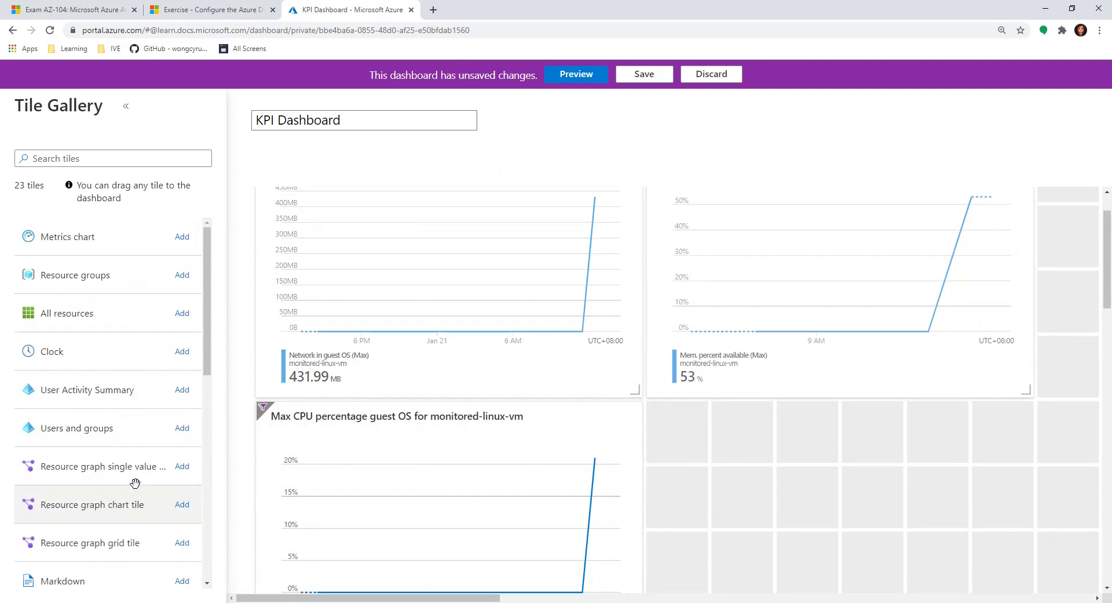
pyautogui.click(644, 74)
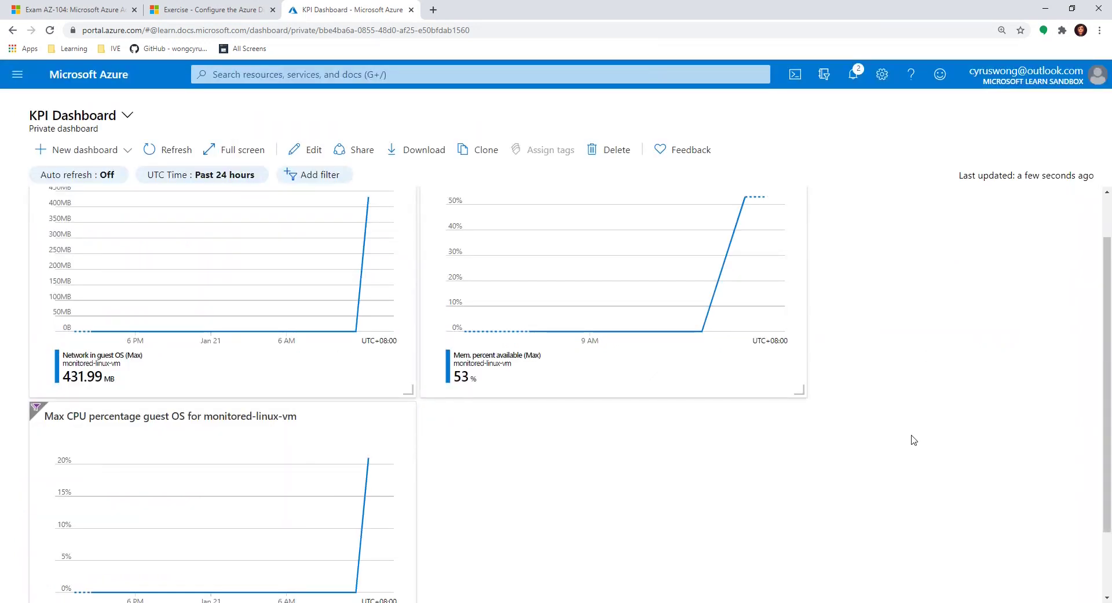
# Step: Set KPI Dashboard's auto refresh interval to every 5 minutes, checking the Learn exercise along the way
pyautogui.click(96, 176)
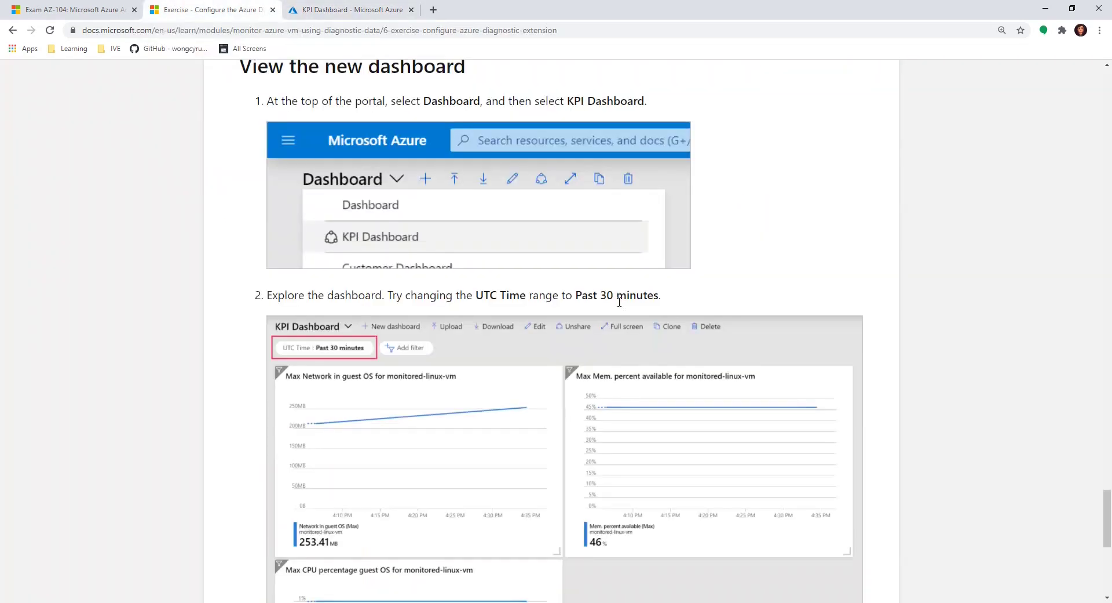
pyautogui.click(379, 5)
pyautogui.click(75, 174)
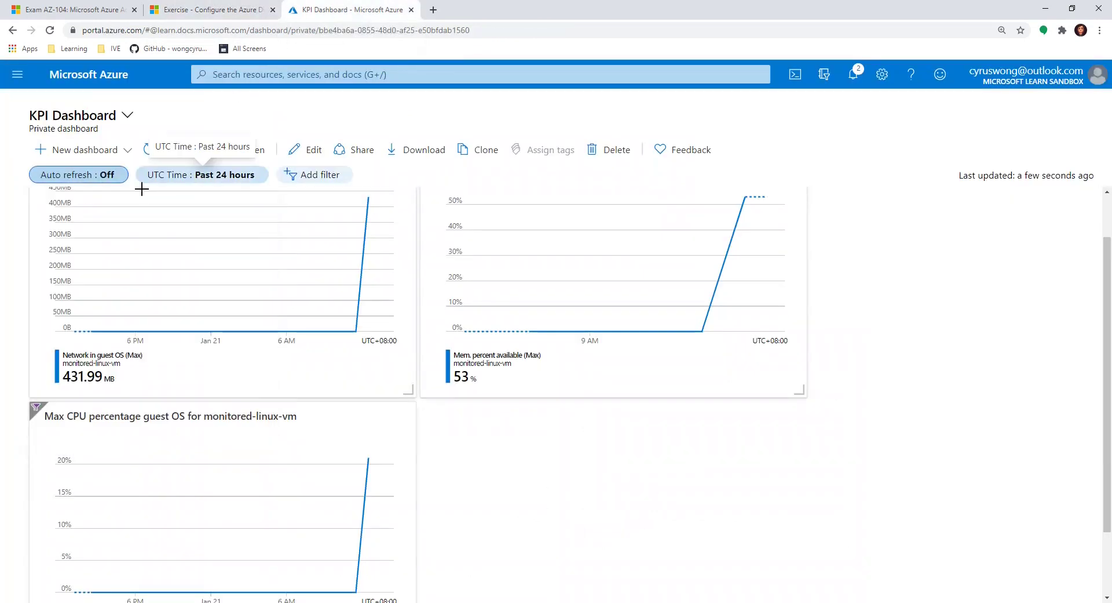
pyautogui.click(73, 174)
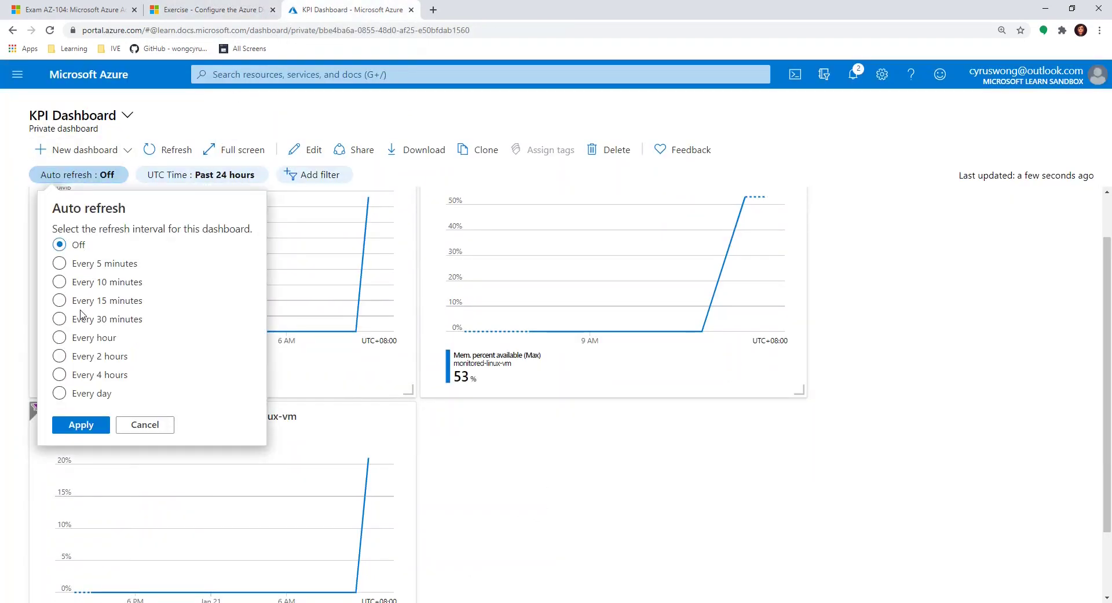
pyautogui.click(90, 264)
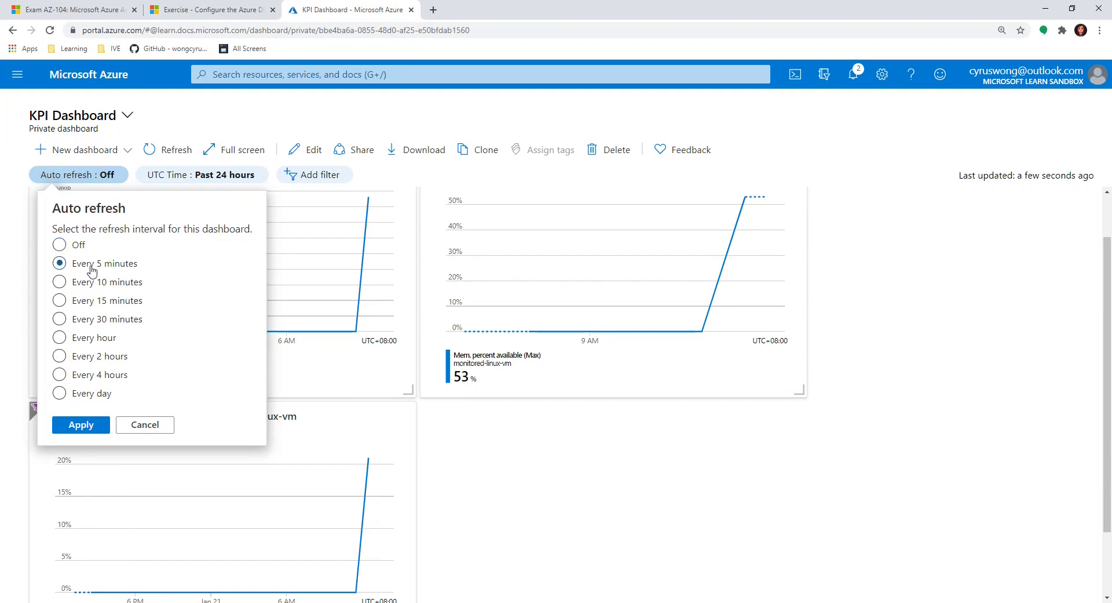
pyautogui.click(90, 424)
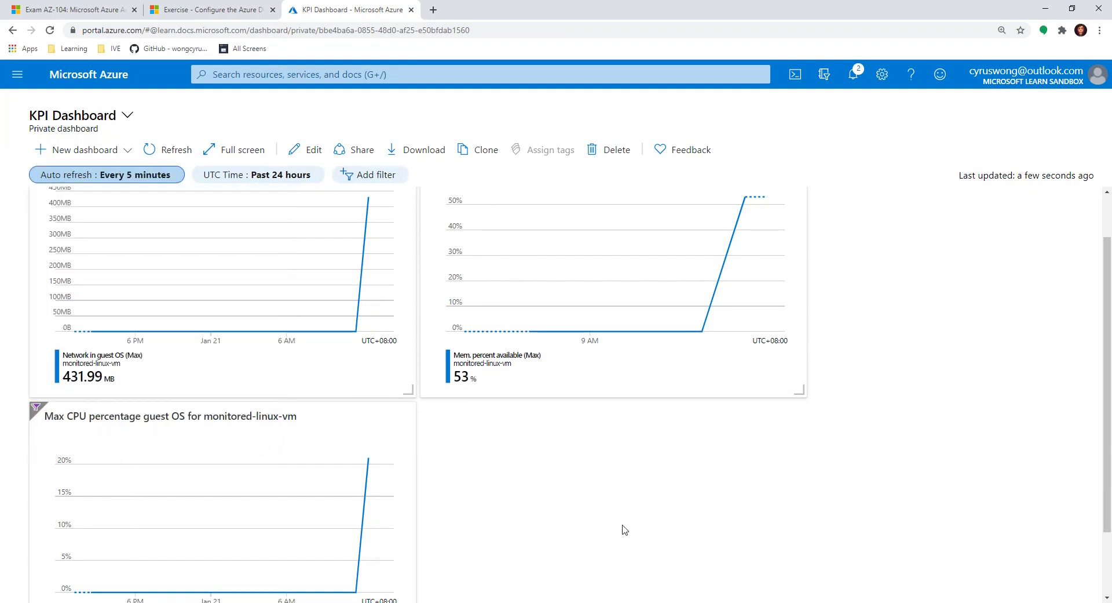
# Step: Review the Learn instructions for the custom KPI dashboard and its memory and CPU graphs through to the end of the unit
pyautogui.click(225, 4)
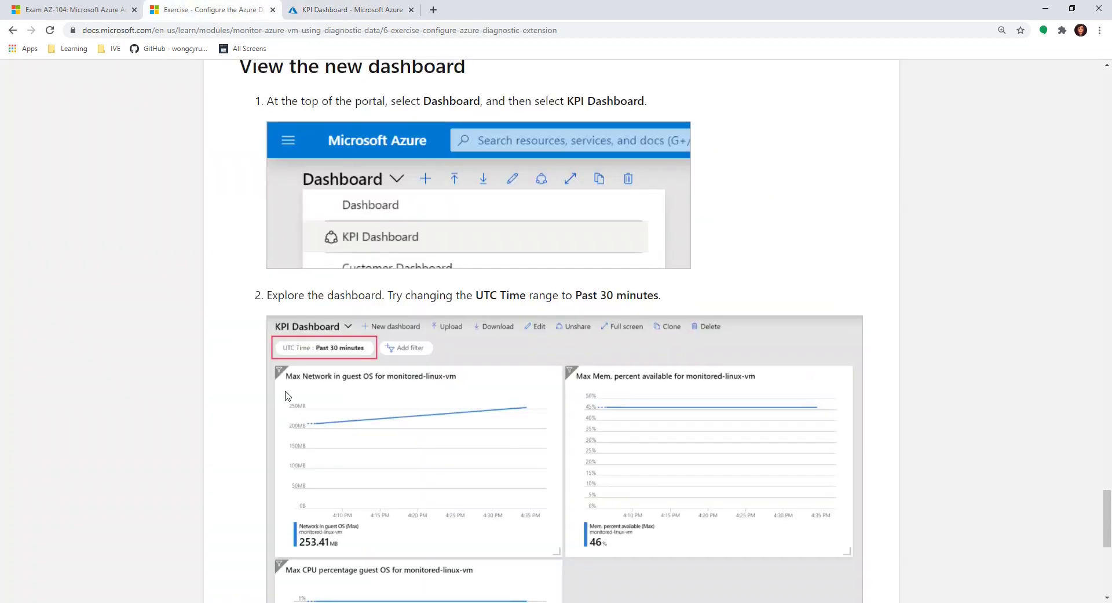
pyautogui.scroll(-7, 241, 429)
pyautogui.scroll(15, 251, 449)
pyautogui.scroll(13, 747, 349)
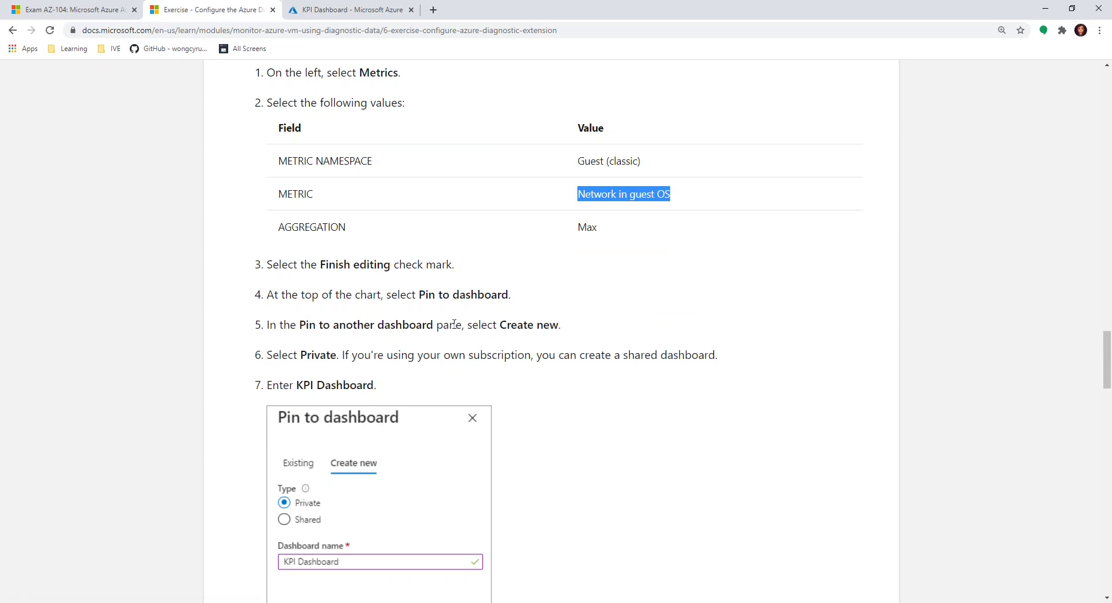
pyautogui.scroll(1, 423, 350)
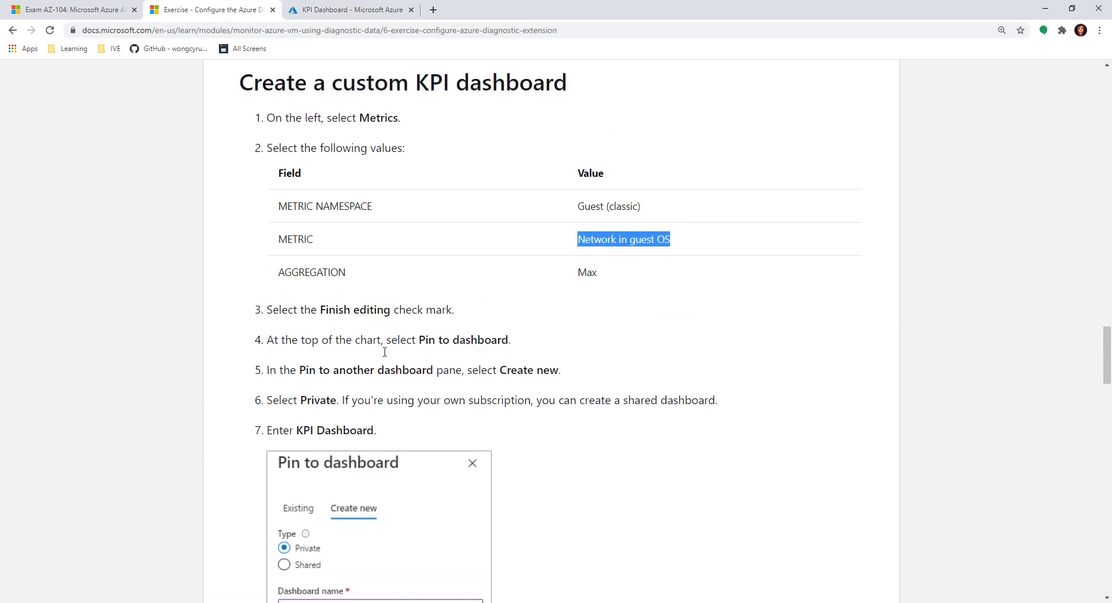
pyautogui.scroll(-13, 302, 375)
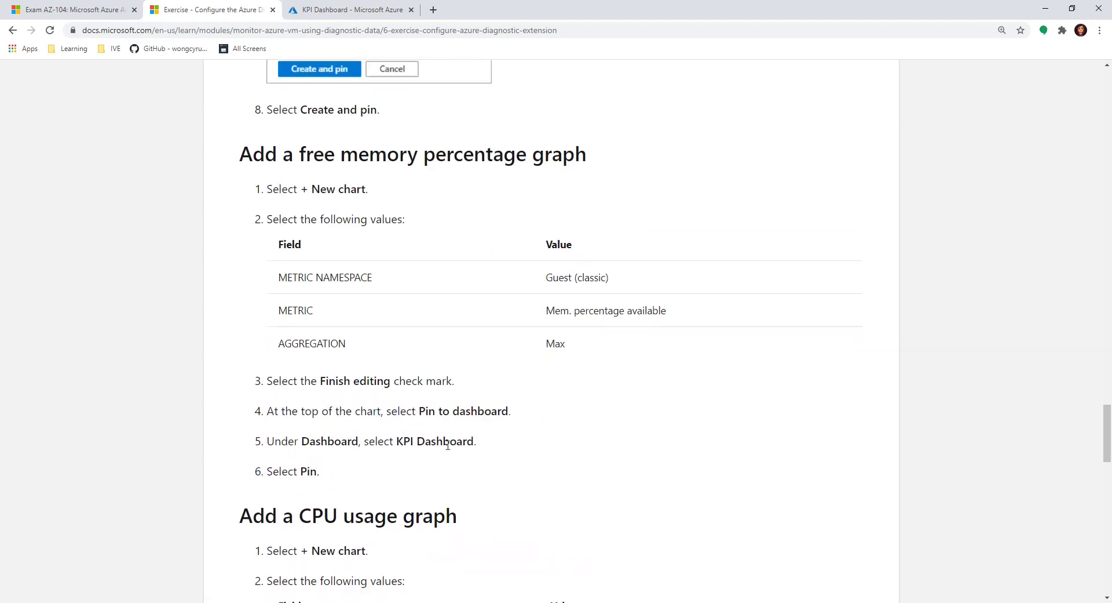
pyautogui.scroll(-6, 449, 447)
pyautogui.scroll(-16, 447, 444)
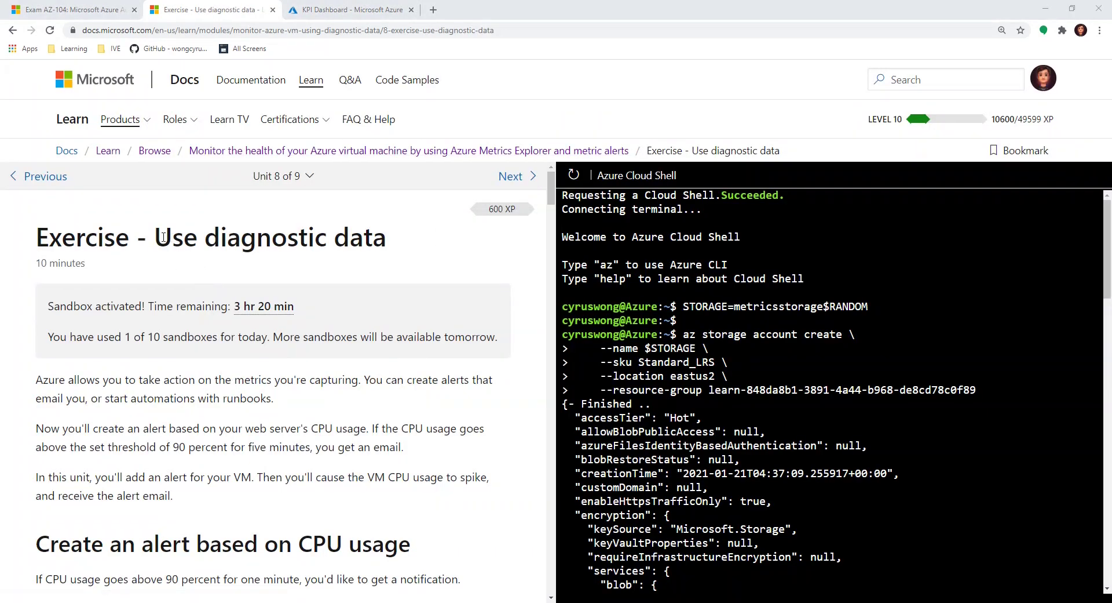
# Step: Read the Learn section on creating a CPU usage alert and open monitored-linux-vm from the Azure portal's Home page
pyautogui.scroll(-4, 251, 416)
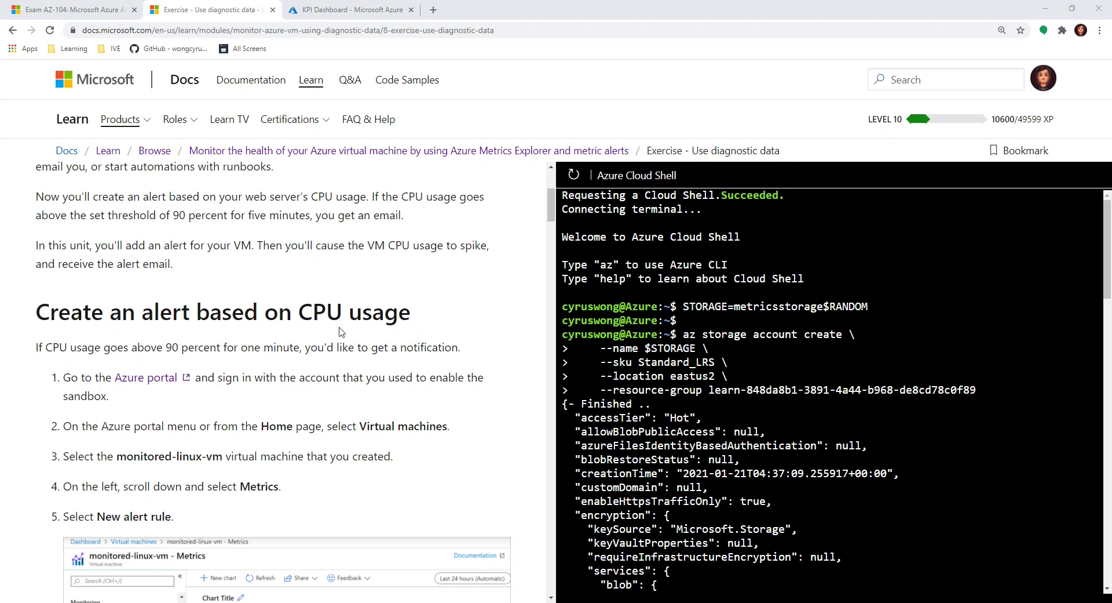
pyautogui.scroll(-2, 275, 352)
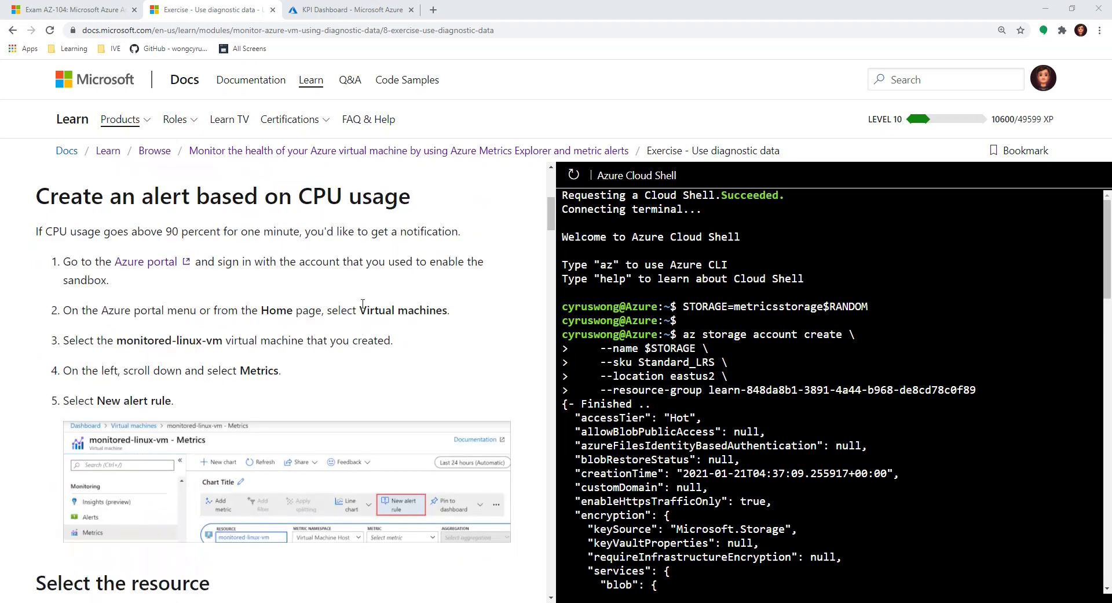
pyautogui.click(347, 9)
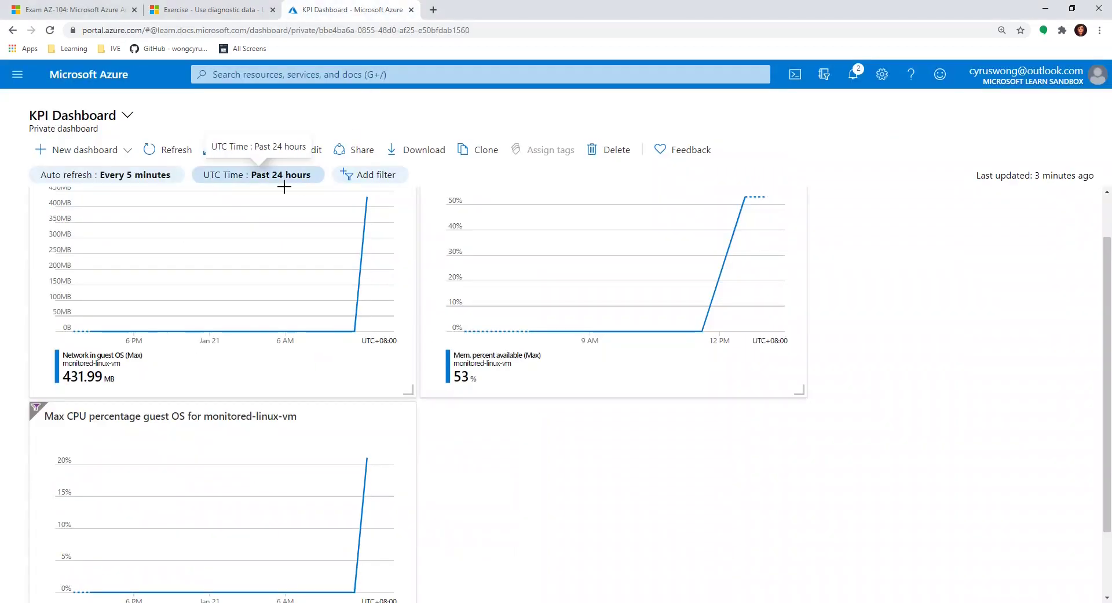
pyautogui.click(29, 79)
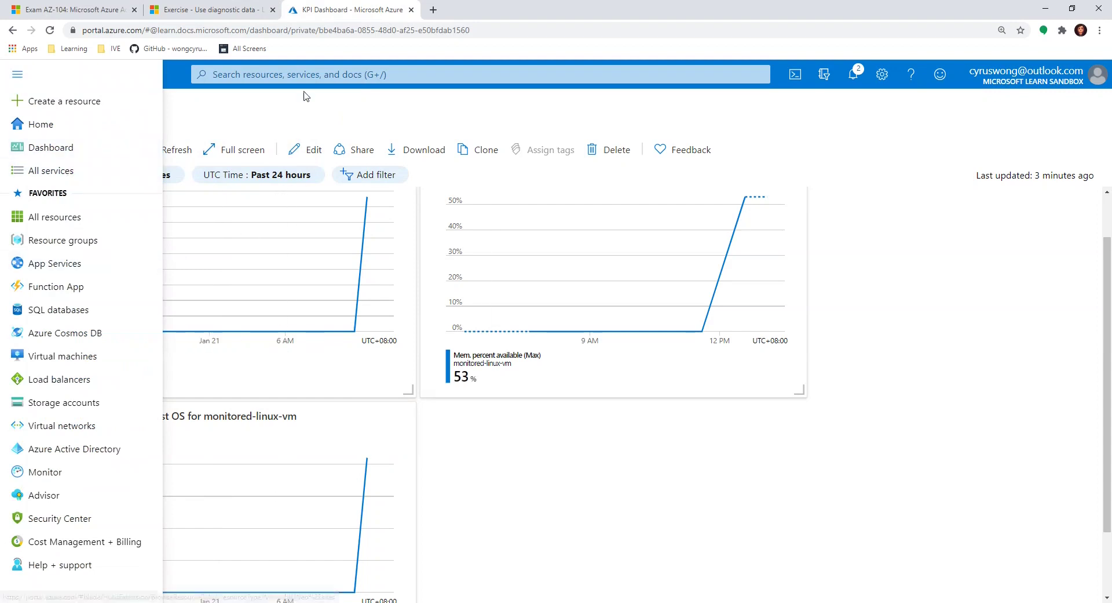
pyautogui.click(307, 128)
pyautogui.click(307, 74)
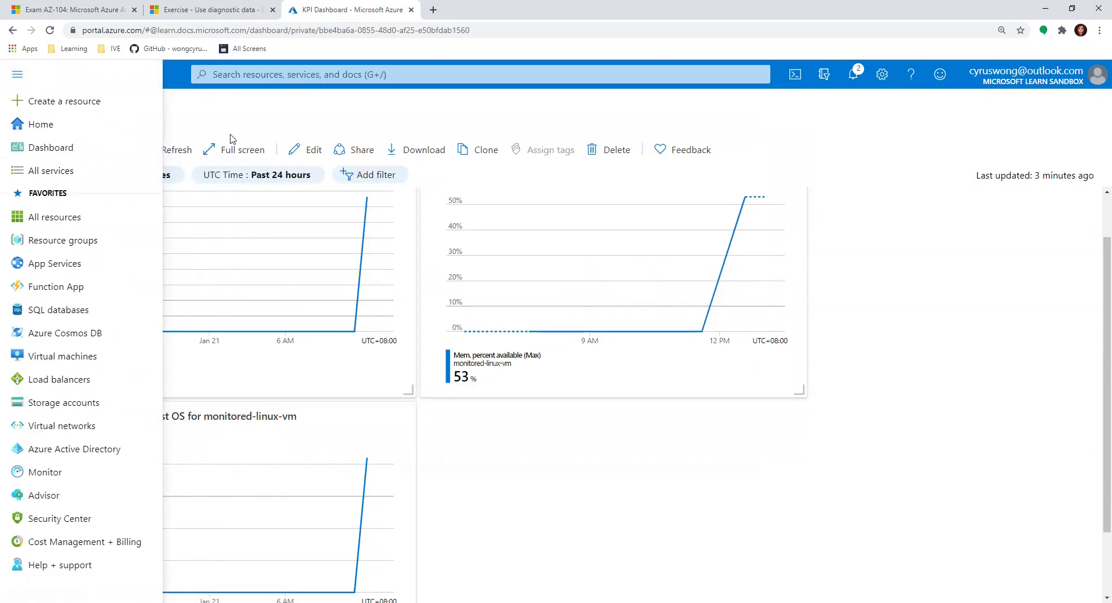
pyautogui.click(256, 116)
pyautogui.click(89, 75)
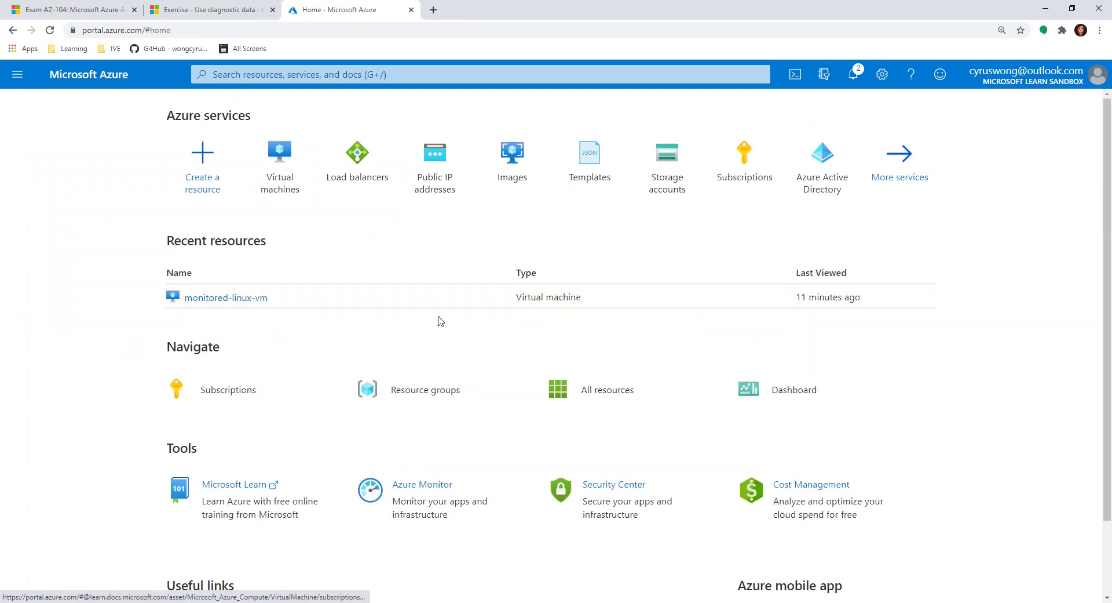
pyautogui.click(235, 297)
# Step: Check the Learn steps for starting a new alert rule and open the Metrics page of monitored-linux-vm in the Azure portal
pyautogui.click(209, 10)
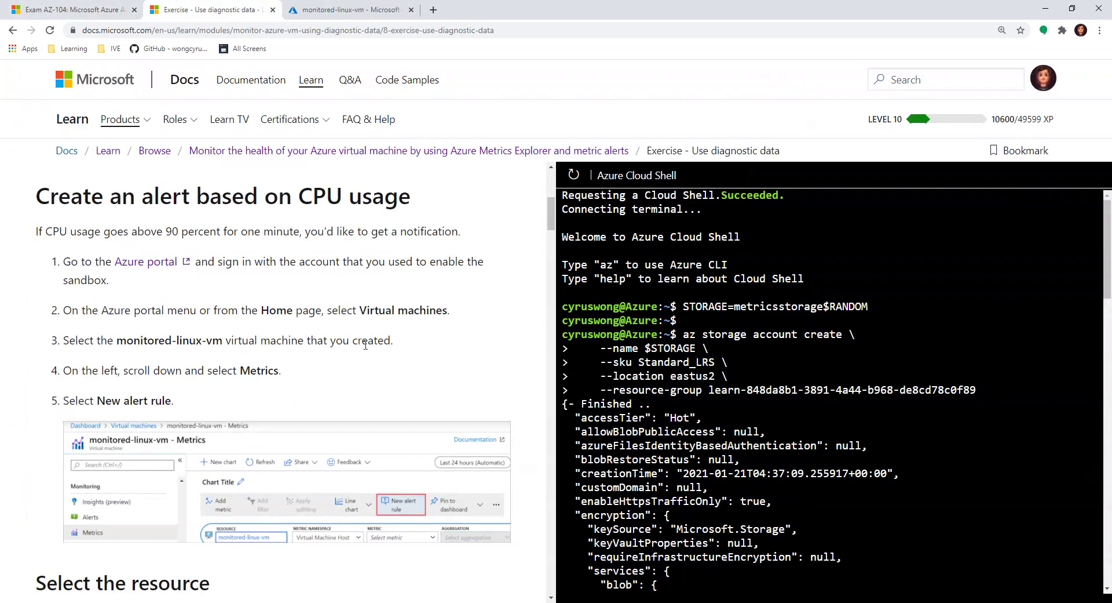
pyautogui.scroll(-2, 186, 358)
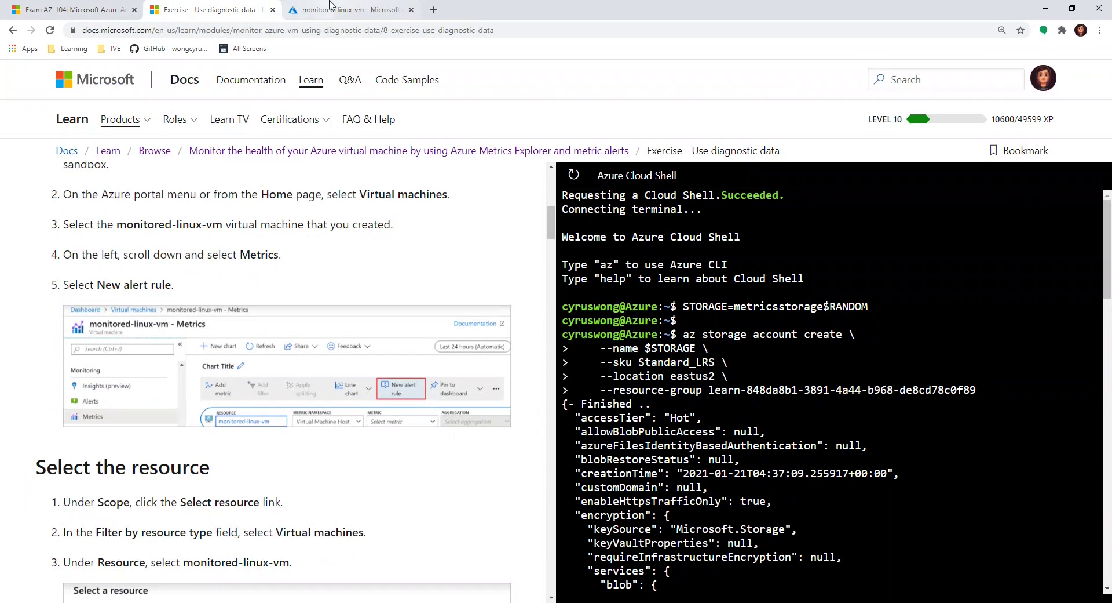
pyautogui.moveTo(97, 284); pyautogui.dragTo(174, 285)
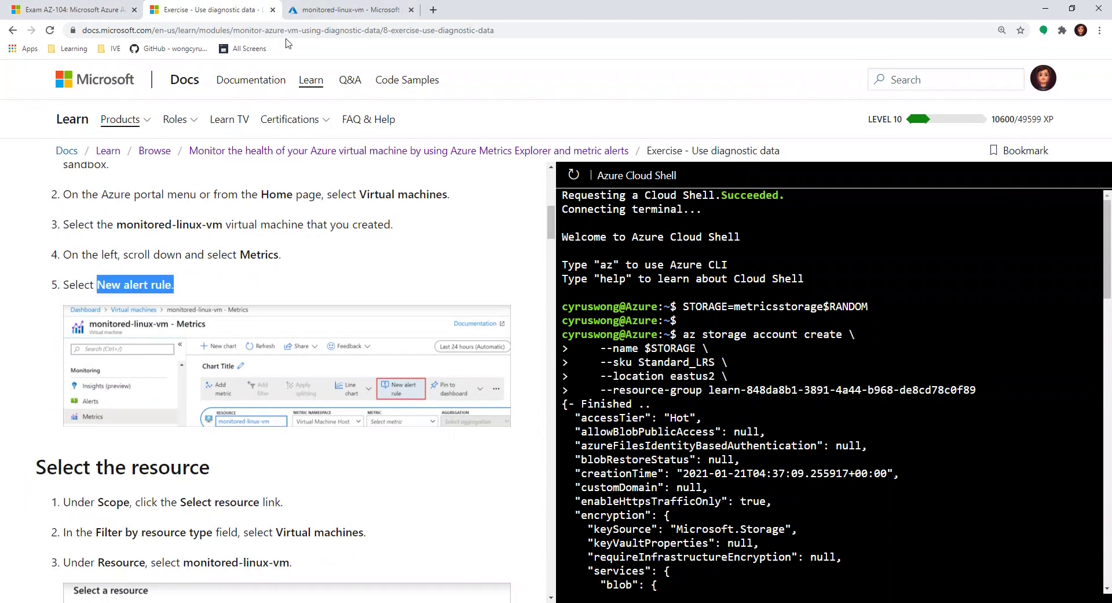
pyautogui.click(351, 9)
pyautogui.scroll(-5, 94, 487)
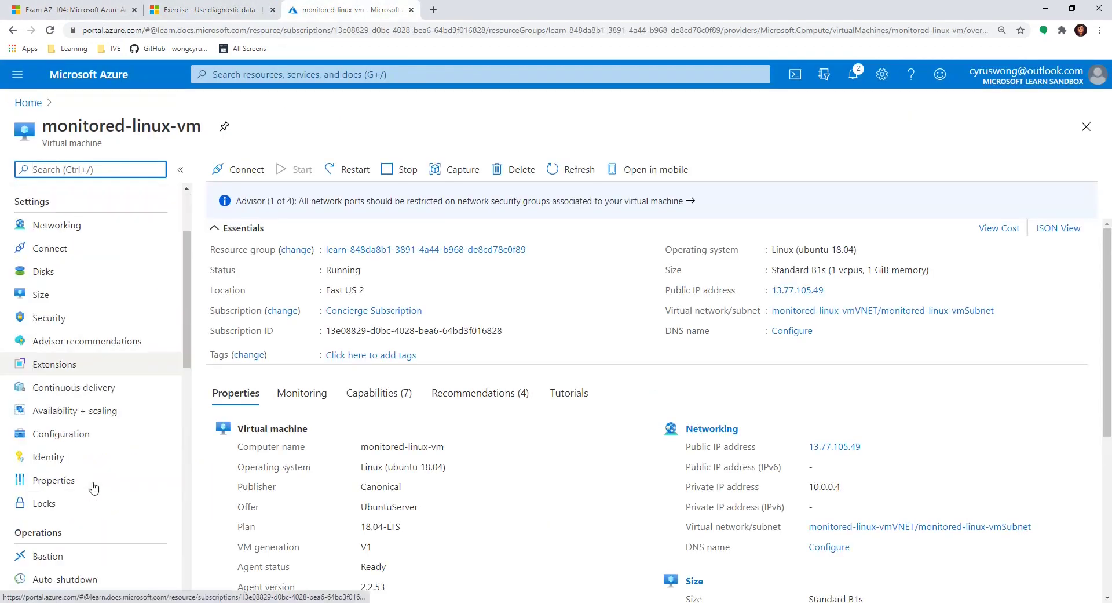
pyautogui.scroll(-3, 82, 444)
pyautogui.scroll(-2, 84, 491)
pyautogui.click(84, 403)
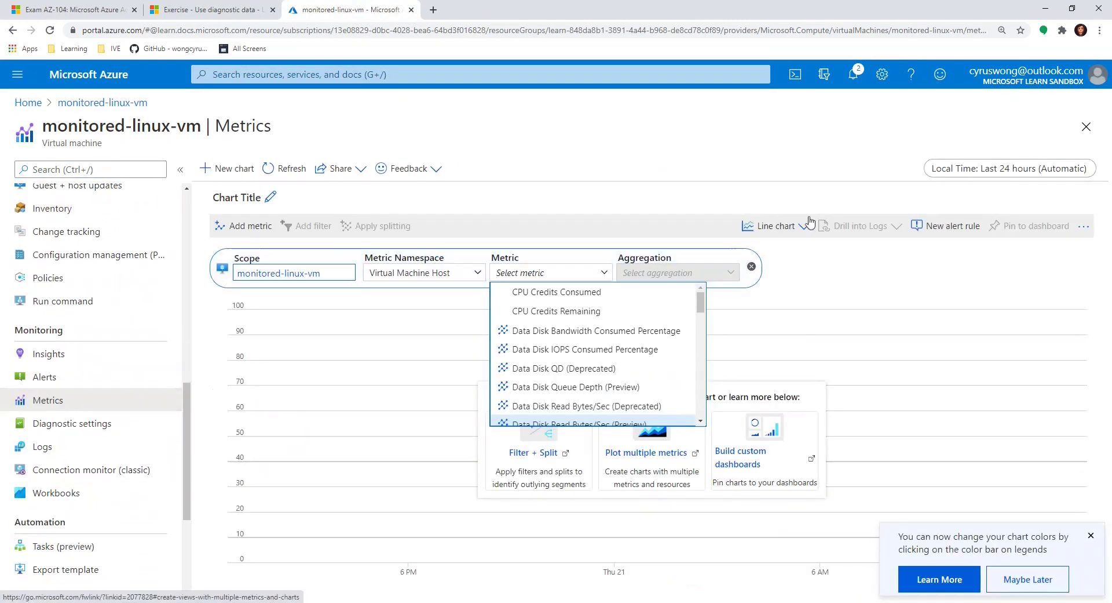
pyautogui.click(542, 168)
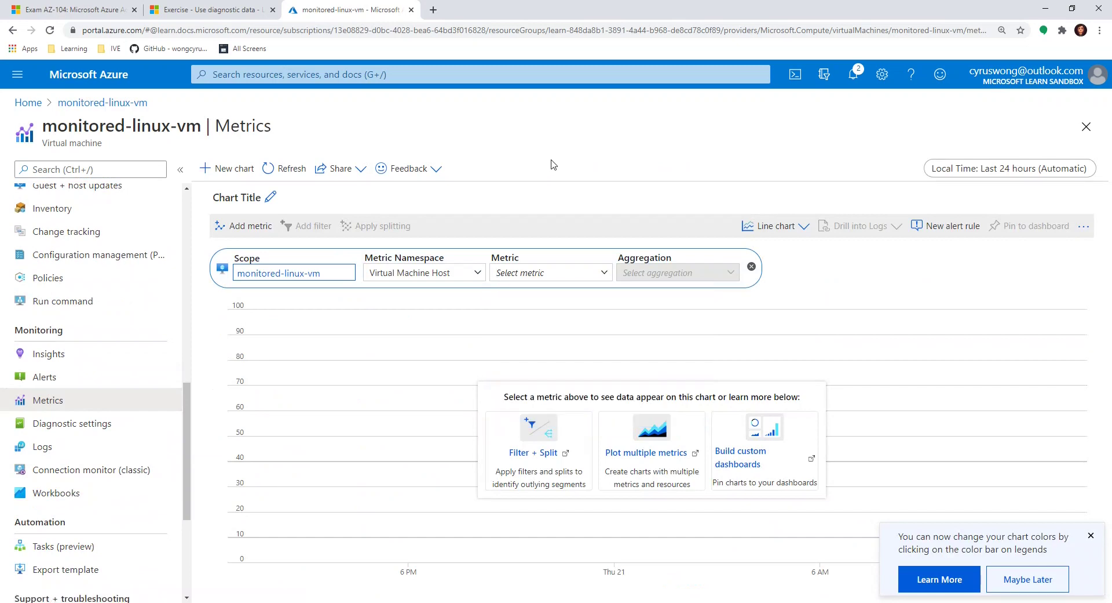
# Step: Recheck the Learn steps leading to New alert rule and look at the Alerts page of monitored-linux-vm in the portal
pyautogui.click(230, 4)
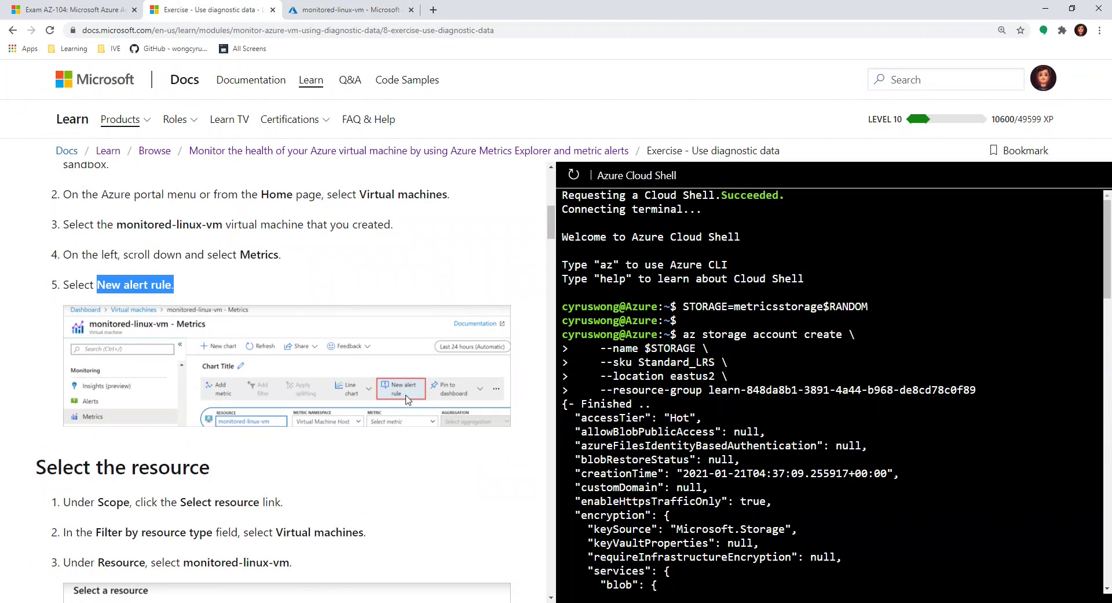
pyautogui.scroll(-1, 391, 399)
pyautogui.scroll(2, 163, 283)
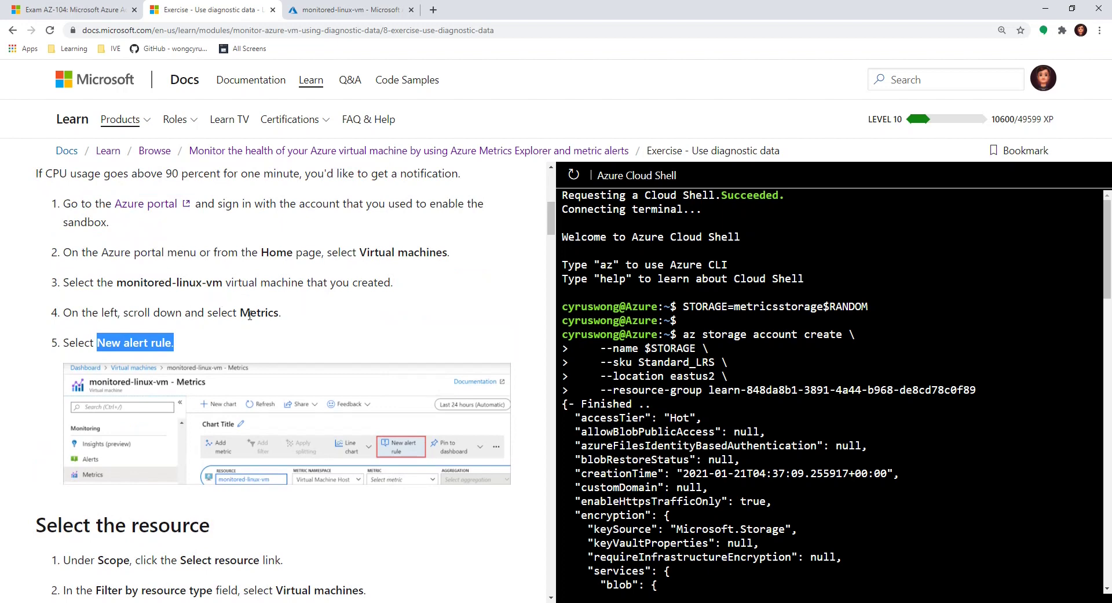
pyautogui.scroll(1, 249, 315)
pyautogui.scroll(-3, 249, 314)
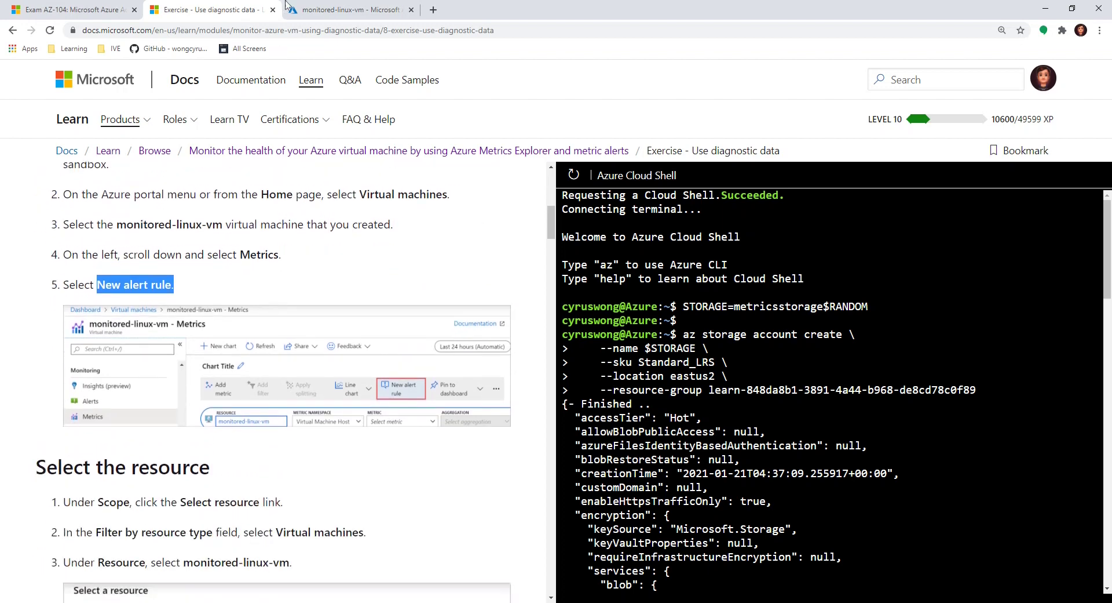
pyautogui.click(329, 9)
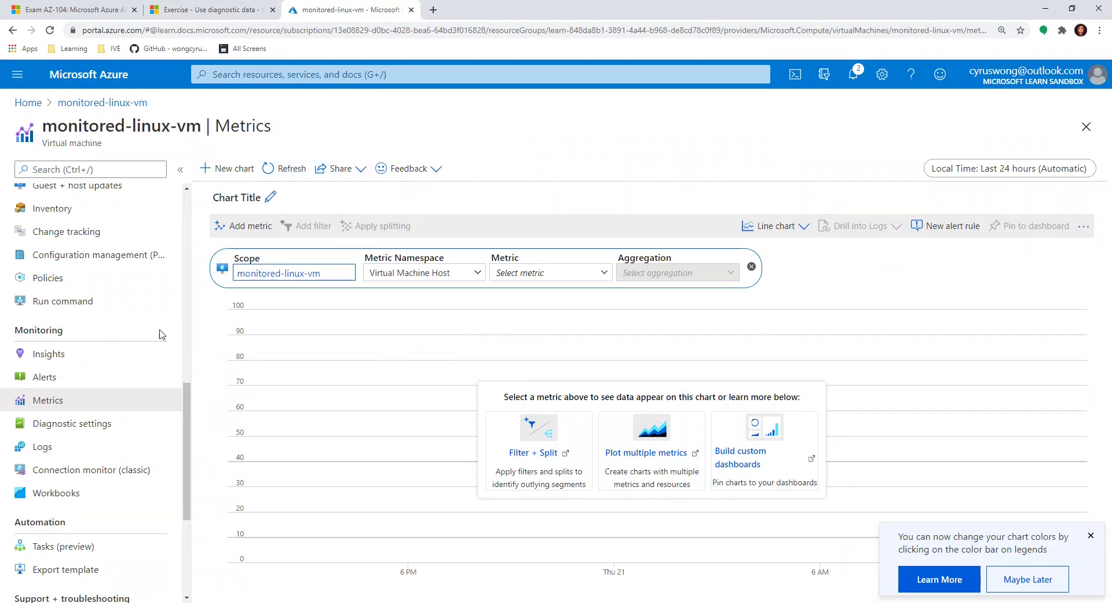
pyautogui.click(51, 381)
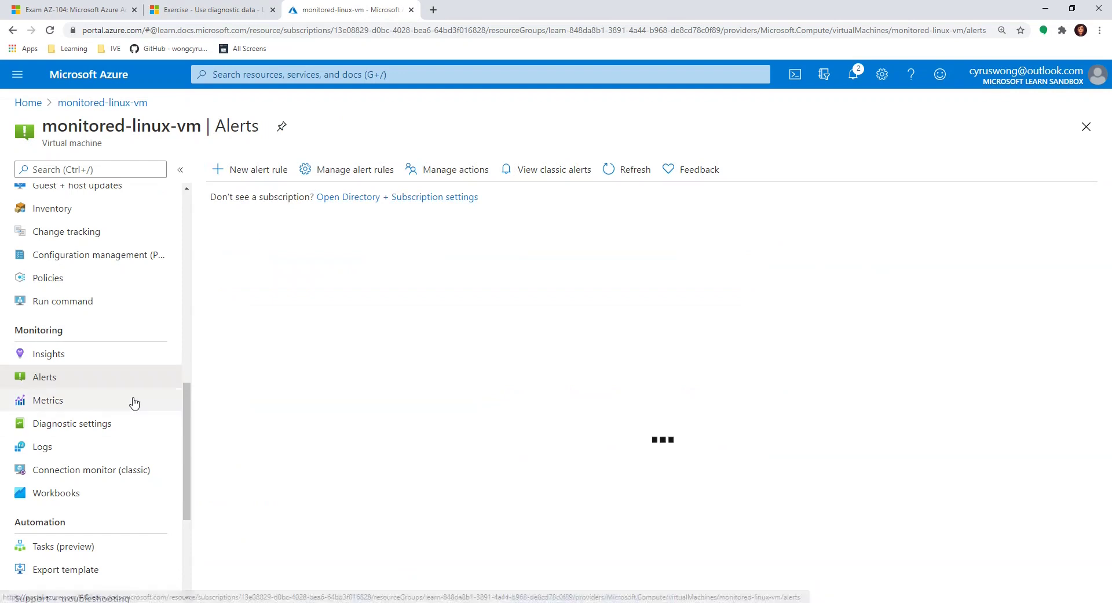
# Step: Reread the Learn exercise from its introduction to selecting the resource, comparing it with the Alerts page of monitored-linux-vm
pyautogui.click(209, 9)
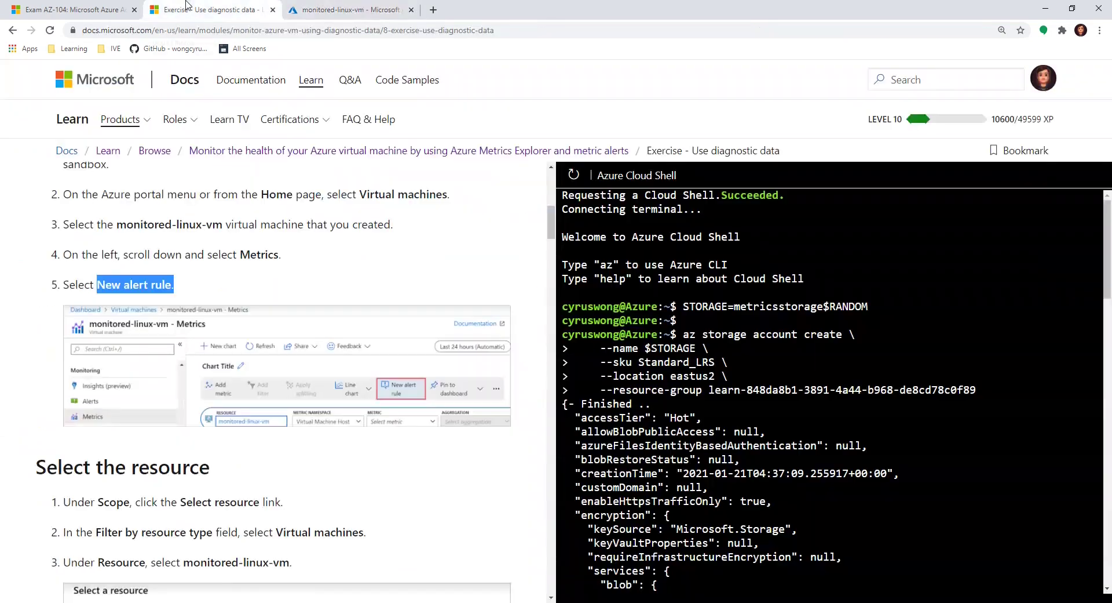
pyautogui.scroll(1, 264, 341)
pyautogui.scroll(2, 264, 341)
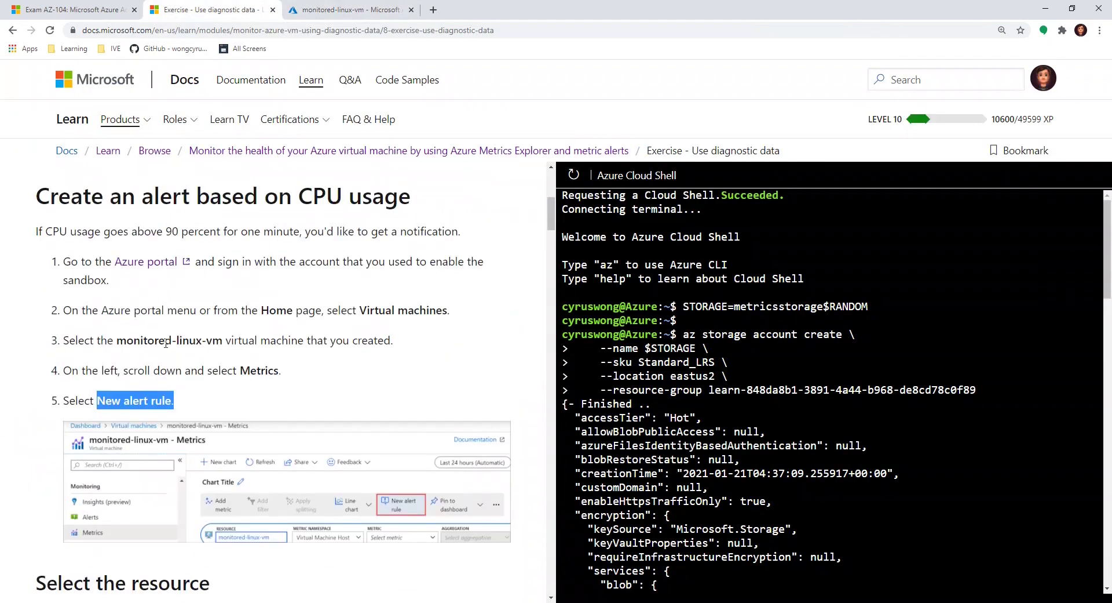
pyautogui.scroll(-3, 98, 364)
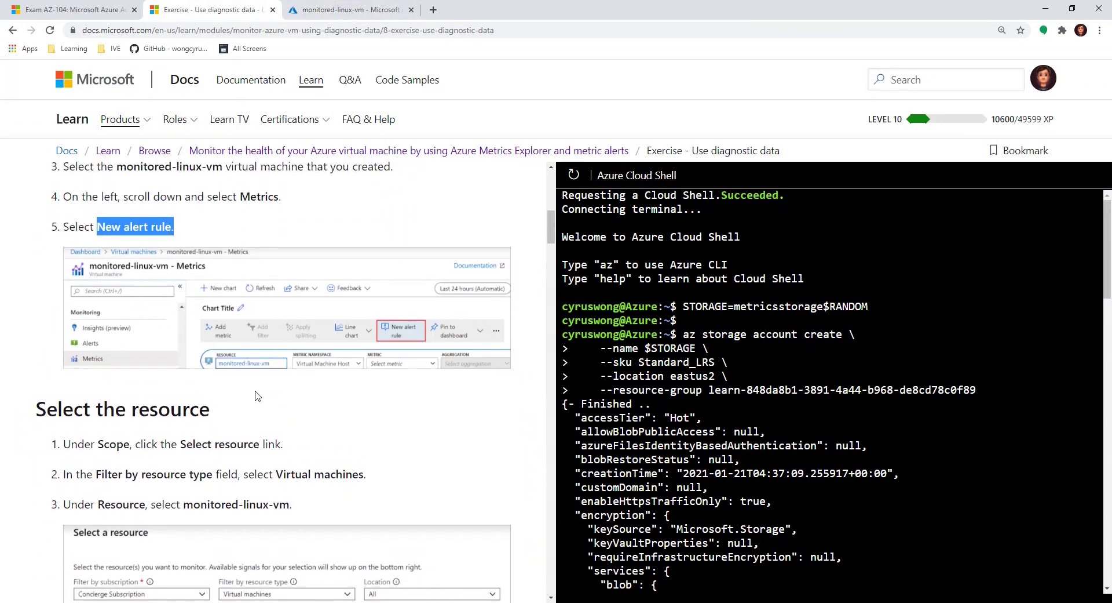
pyautogui.click(330, 9)
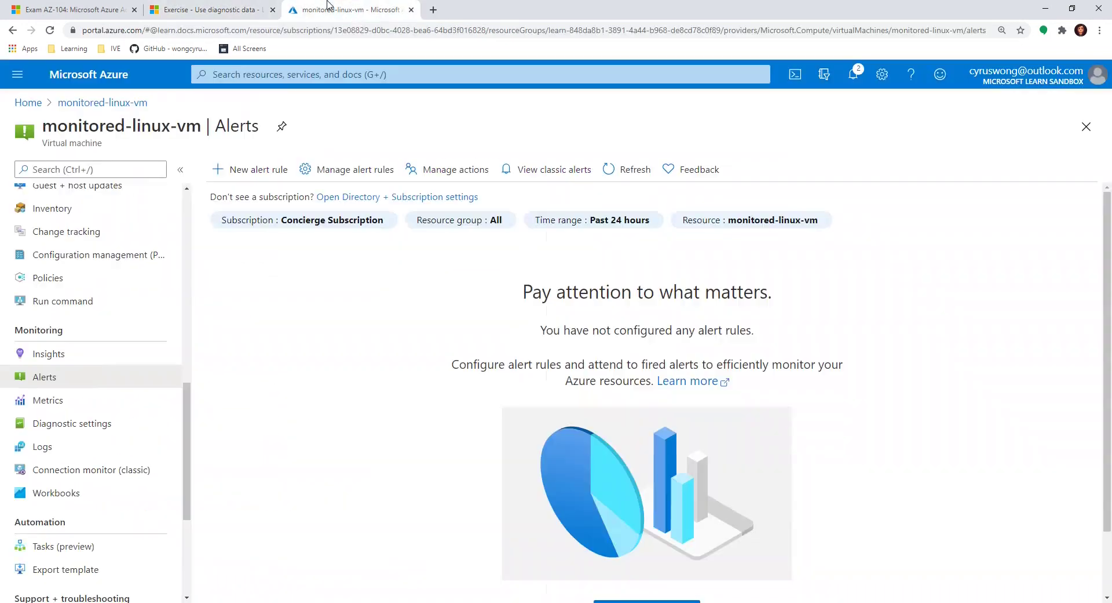
pyautogui.click(187, 7)
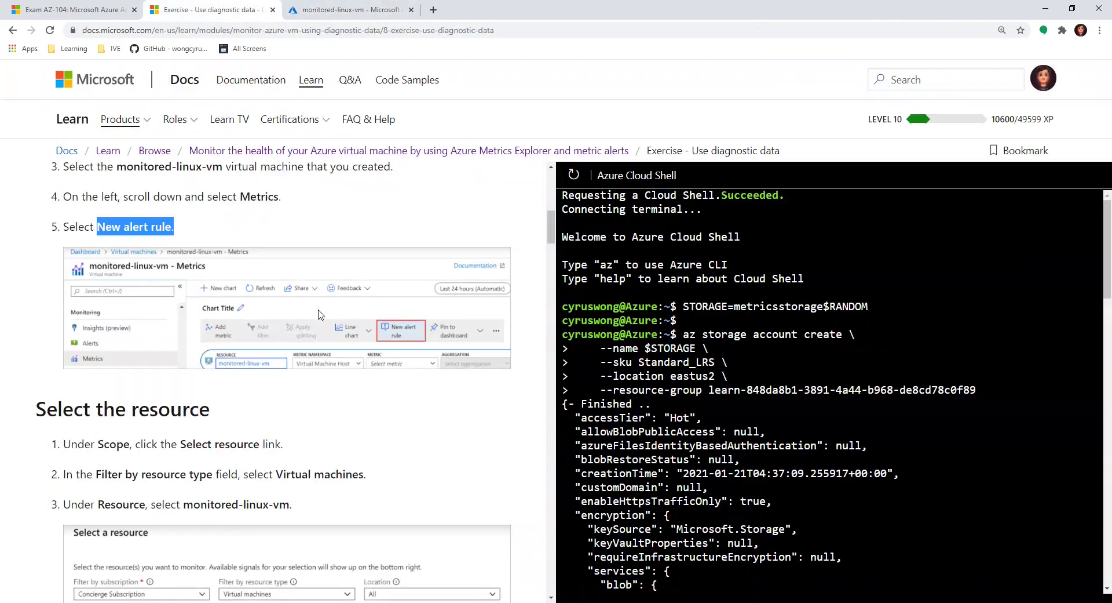
pyautogui.scroll(-3, 371, 397)
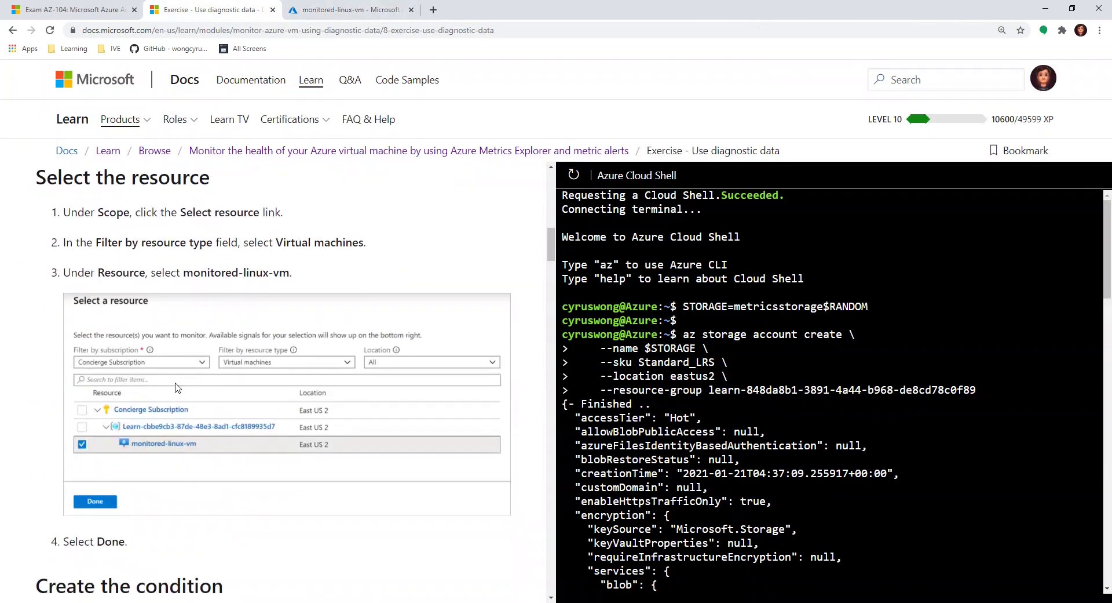
pyautogui.scroll(1, 176, 389)
pyautogui.scroll(8, 176, 388)
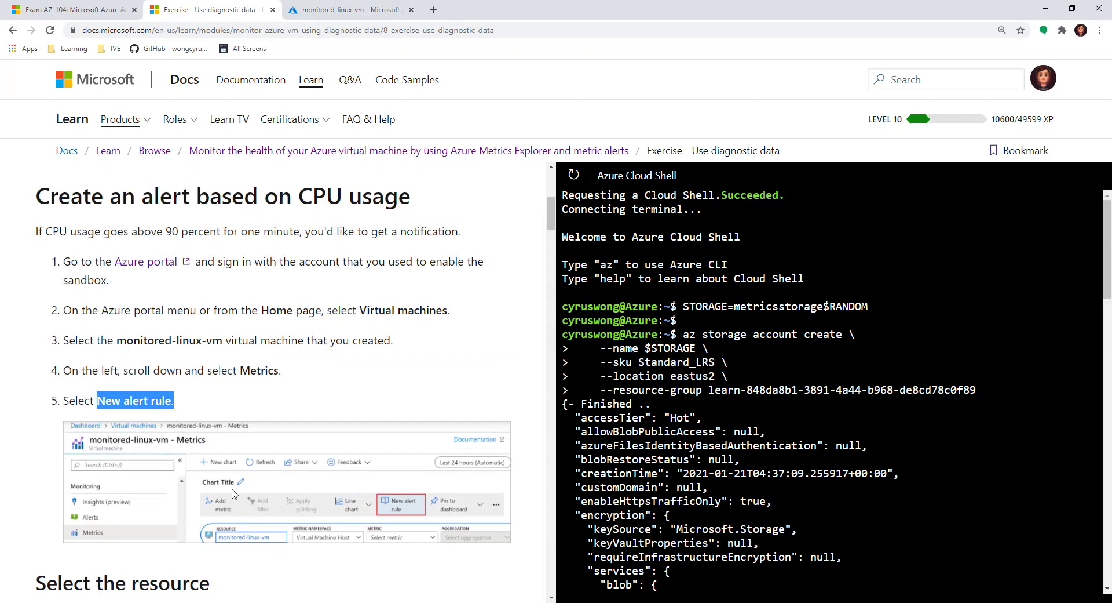
pyautogui.scroll(4, 234, 493)
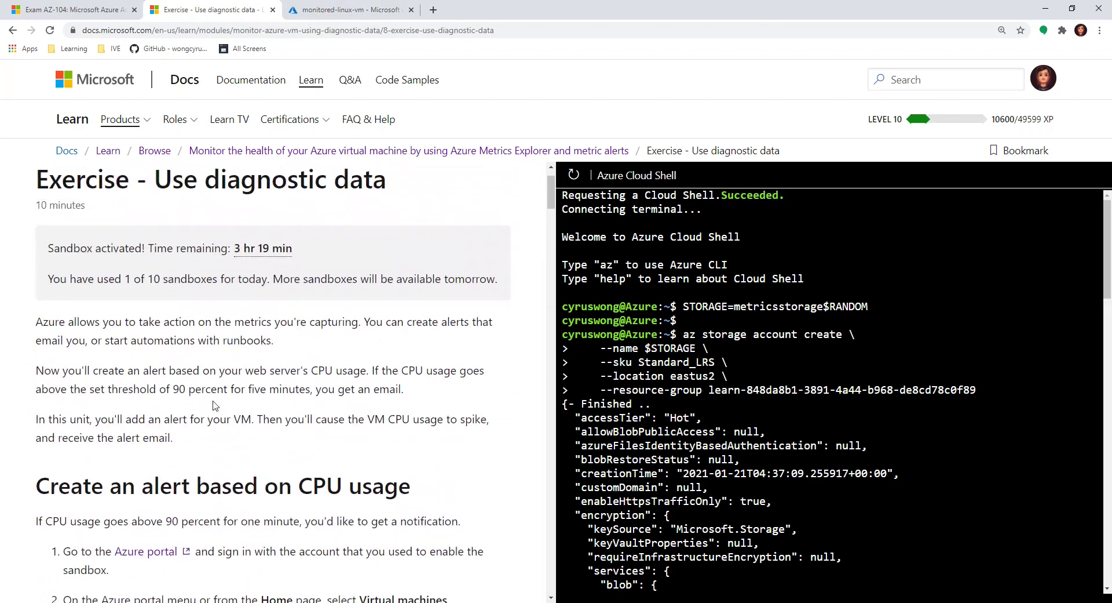
pyautogui.scroll(-5, 214, 405)
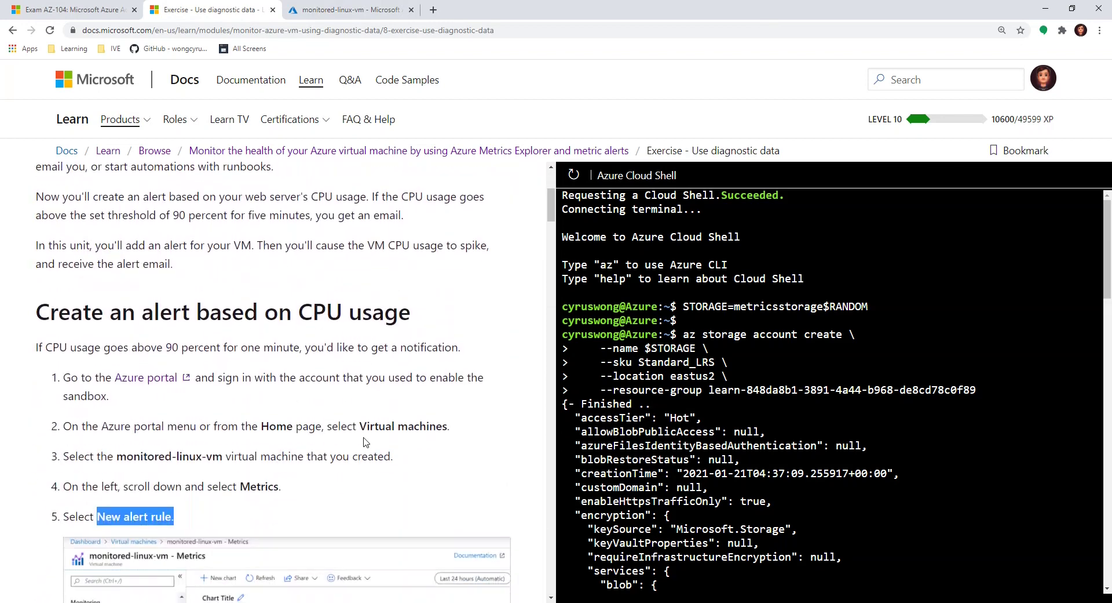
# Step: Return to the Metrics page of monitored-linux-vm and set the chart's metric namespace to Guest (classic)
pyautogui.click(391, 7)
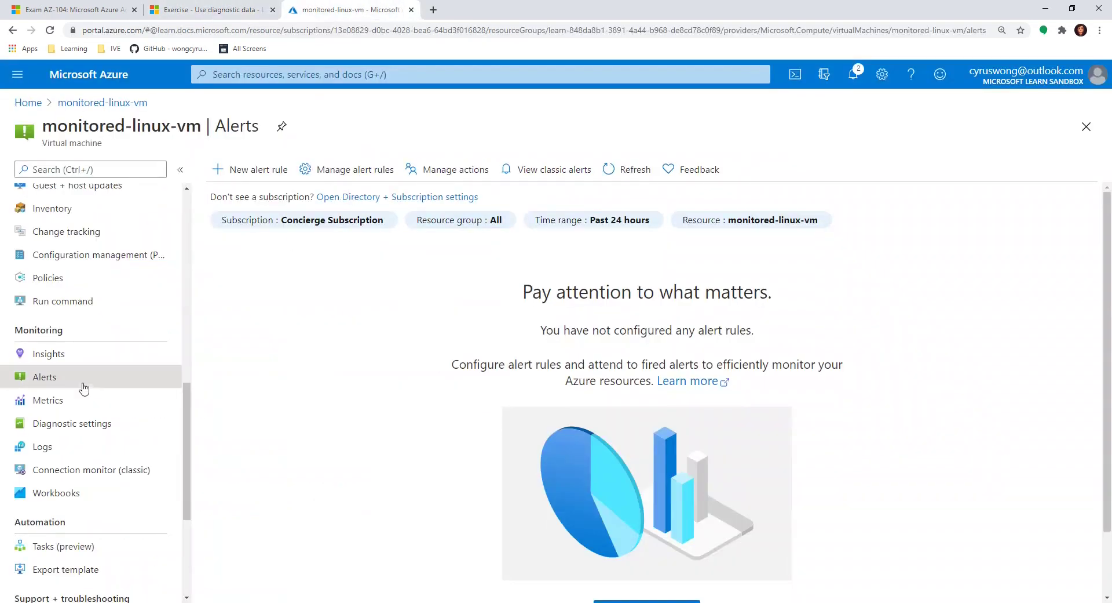
pyautogui.click(64, 401)
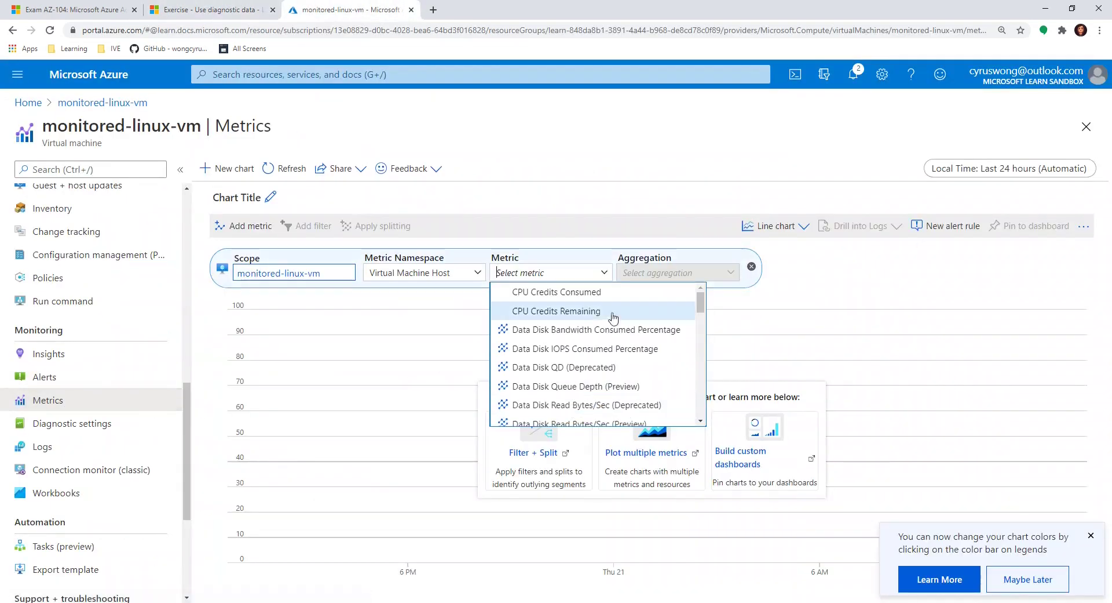
pyautogui.click(426, 272)
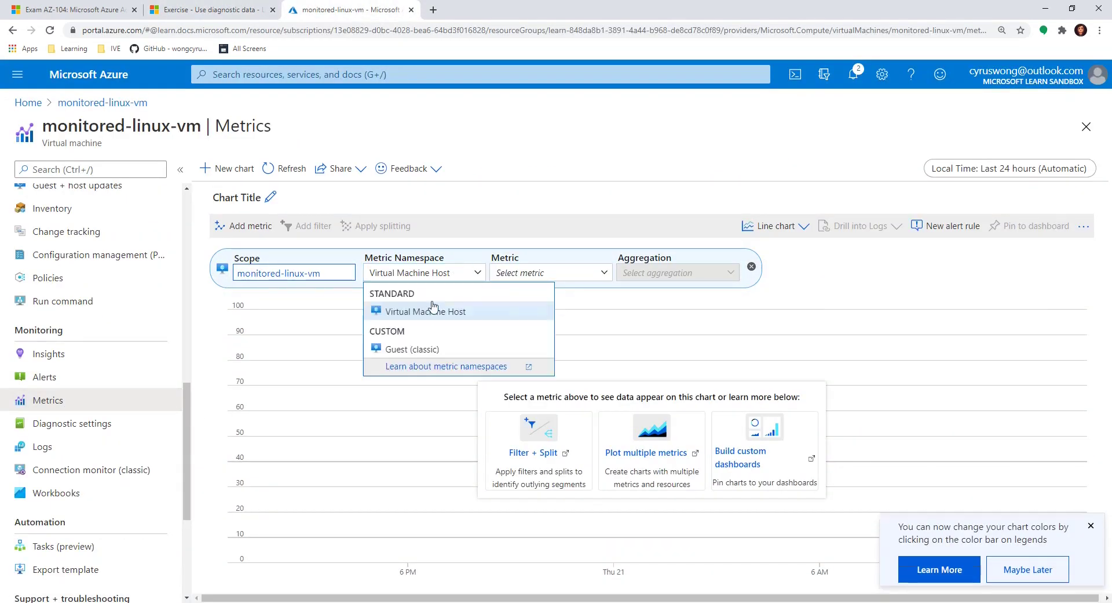
pyautogui.click(426, 350)
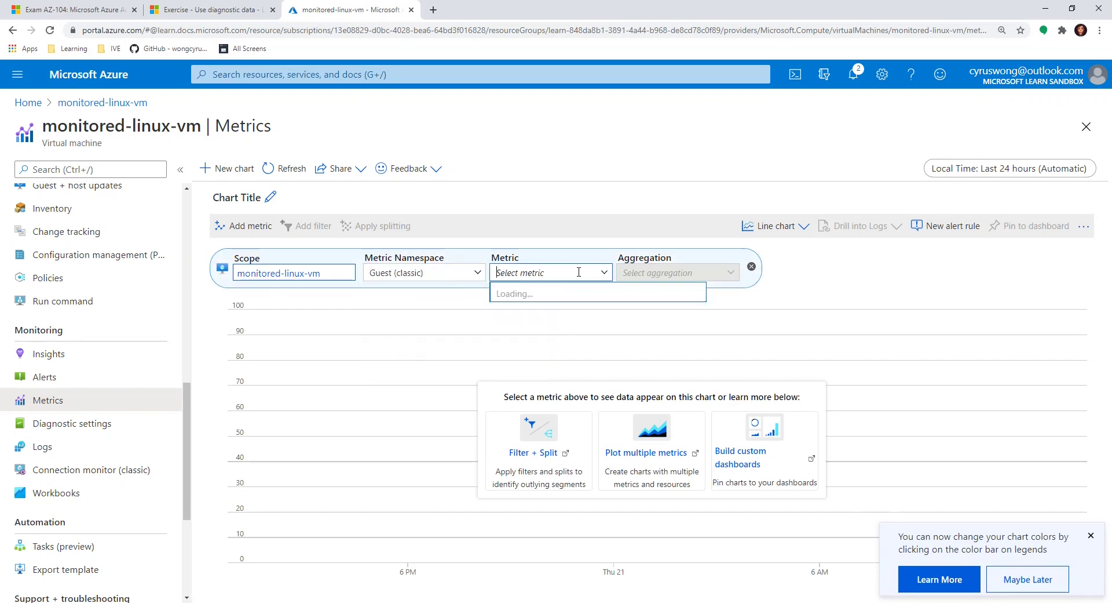
# Step: Review the Learn sections on the alert condition's signal name, alert logic and action group for the required metric
pyautogui.hotkey('ctrl', 'pageup')
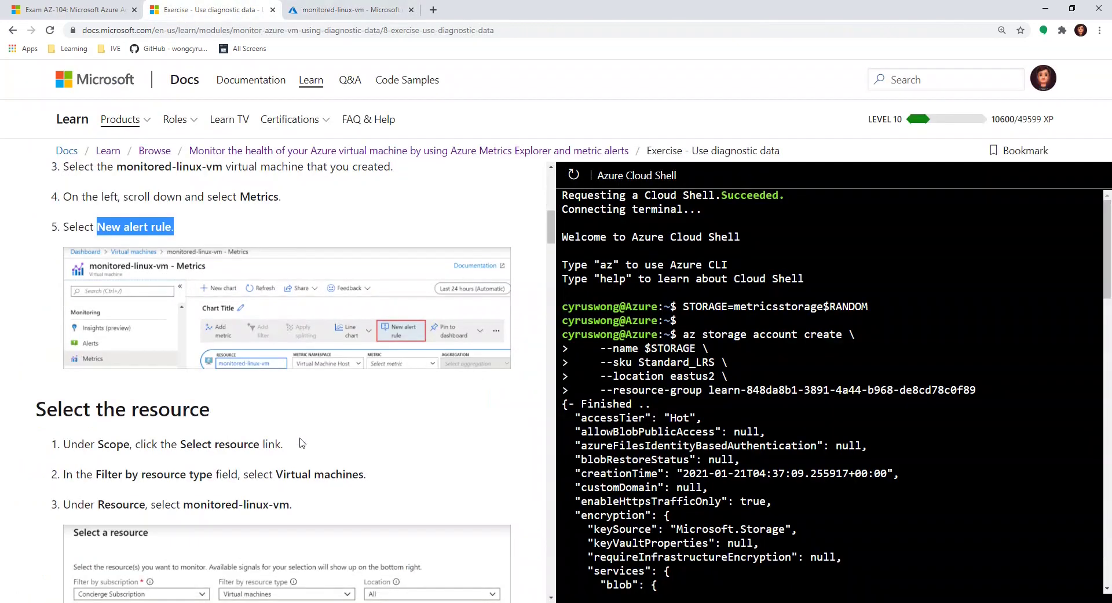
pyautogui.scroll(-6, 174, 373)
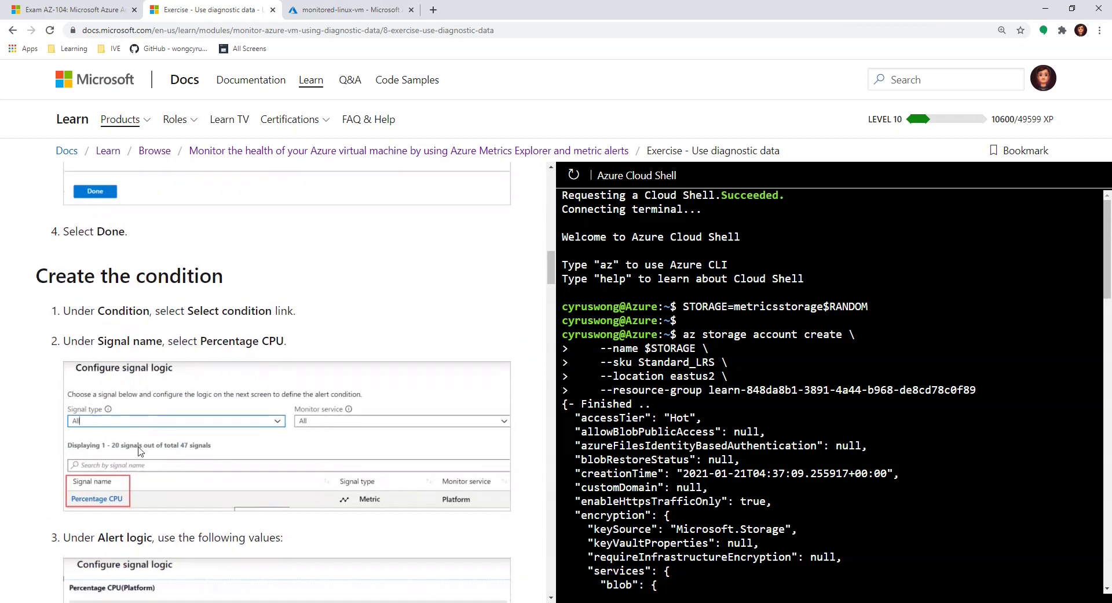
pyautogui.scroll(-10, 220, 497)
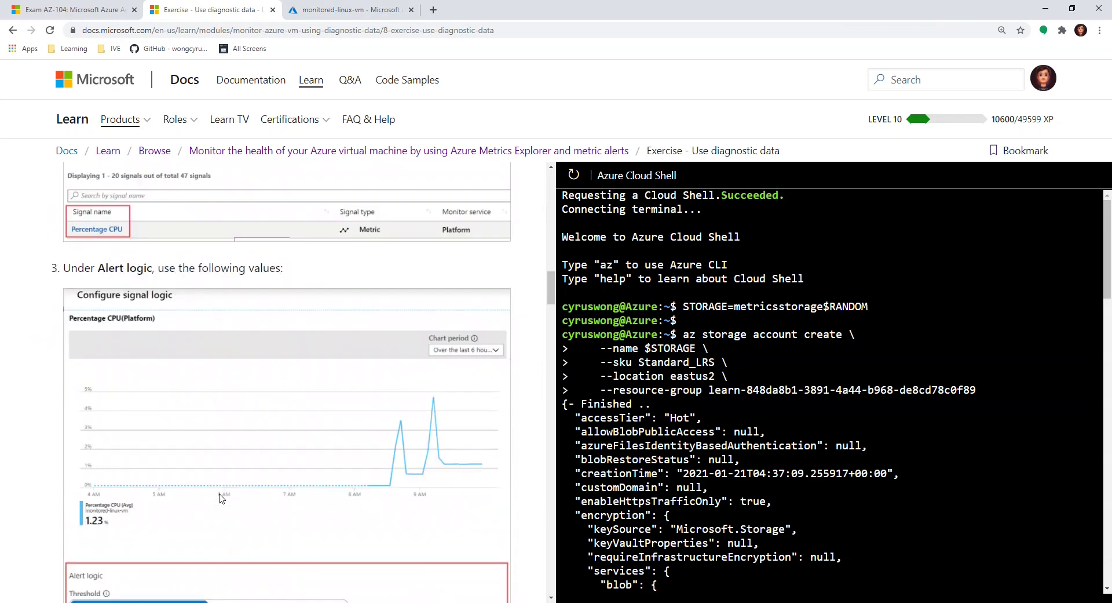
pyautogui.scroll(-7, 221, 497)
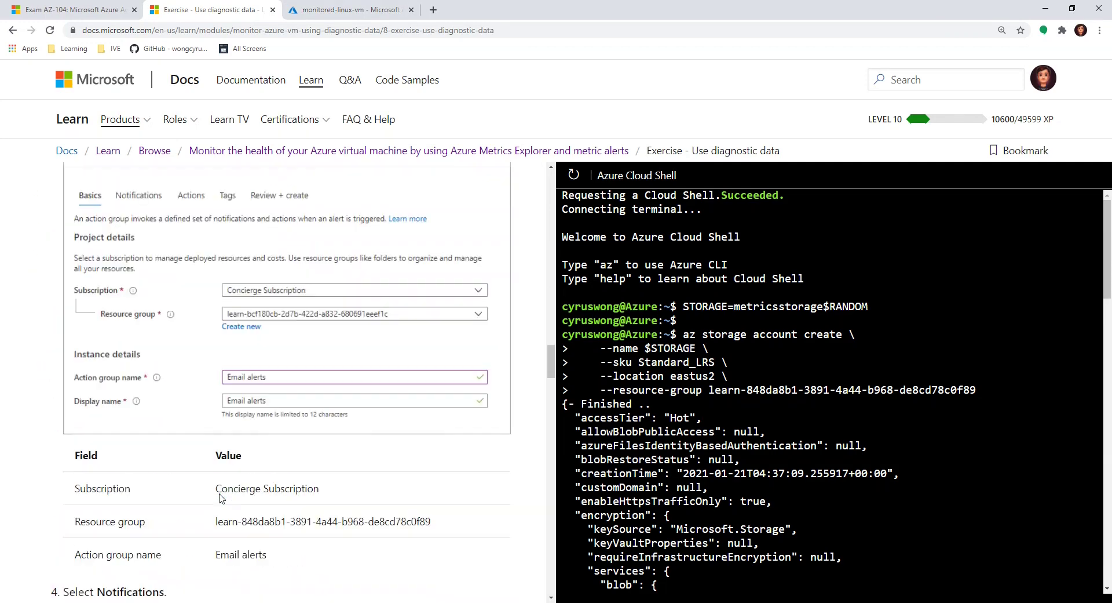
pyautogui.scroll(12, 220, 497)
pyautogui.hotkey('ctrl', 'pagedown')
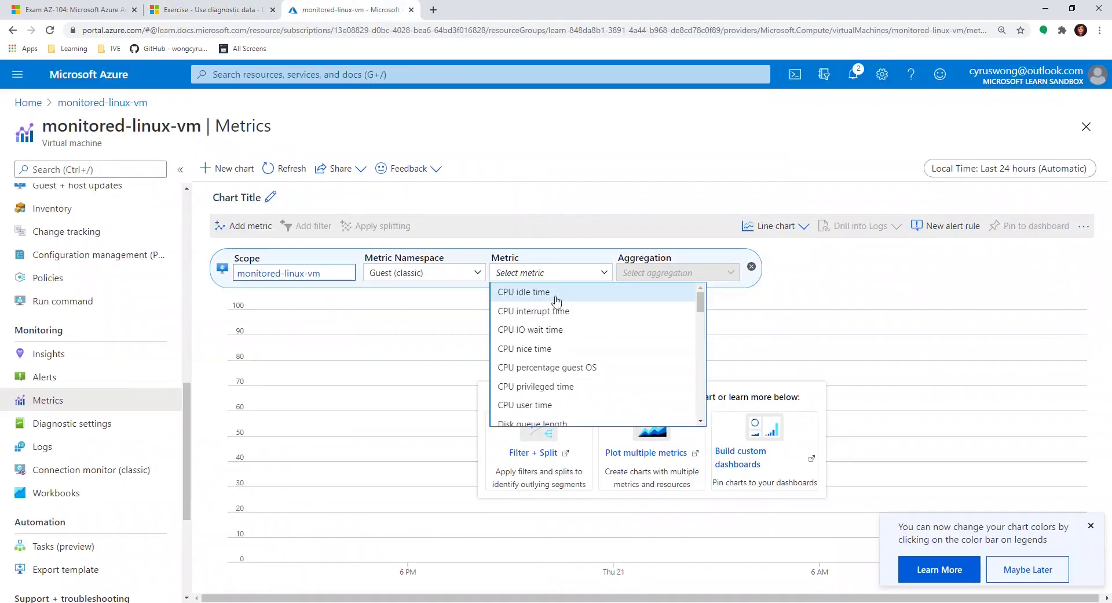
# Step: Set the chart's metric namespace to Virtual Machine Host and choose the Percentage CPU metric
pyautogui.click(423, 272)
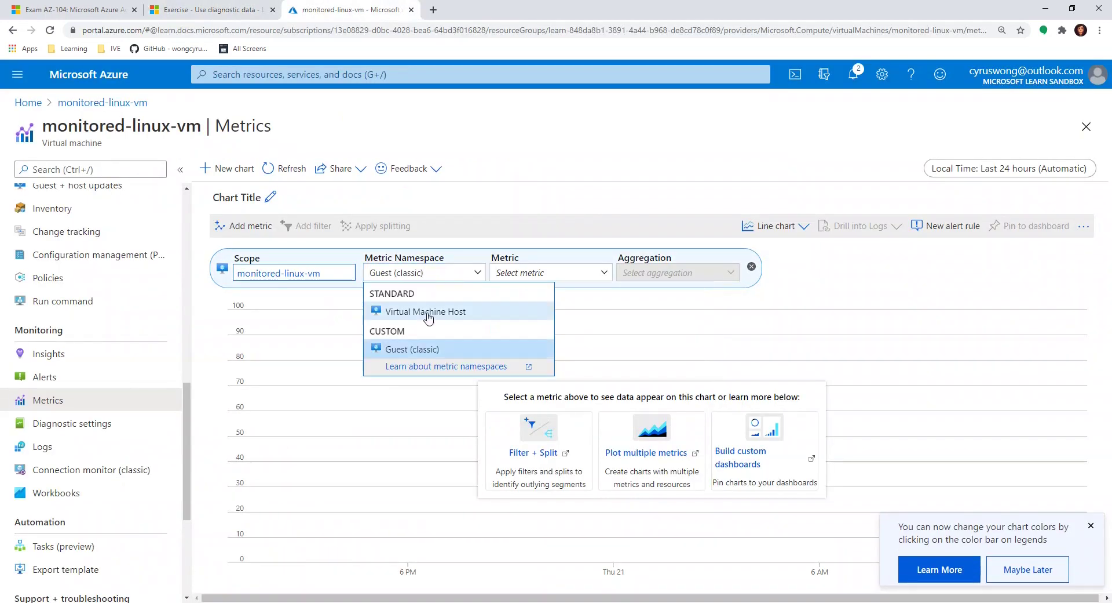
pyautogui.click(434, 310)
pyautogui.scroll(-5, 606, 376)
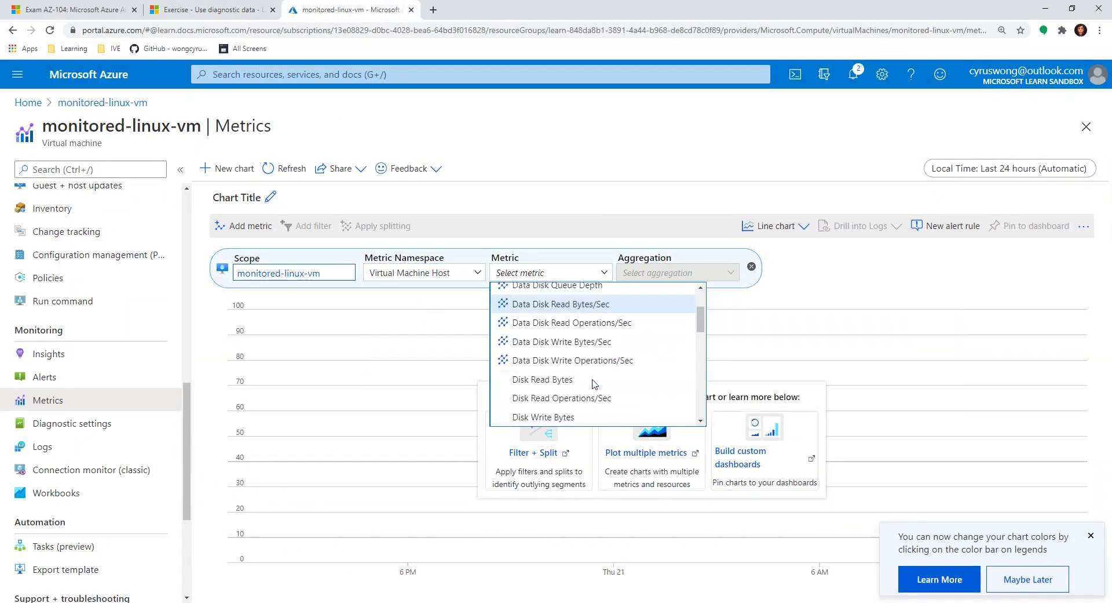
pyautogui.scroll(-3, 607, 394)
pyautogui.scroll(1, 596, 370)
pyautogui.click(596, 355)
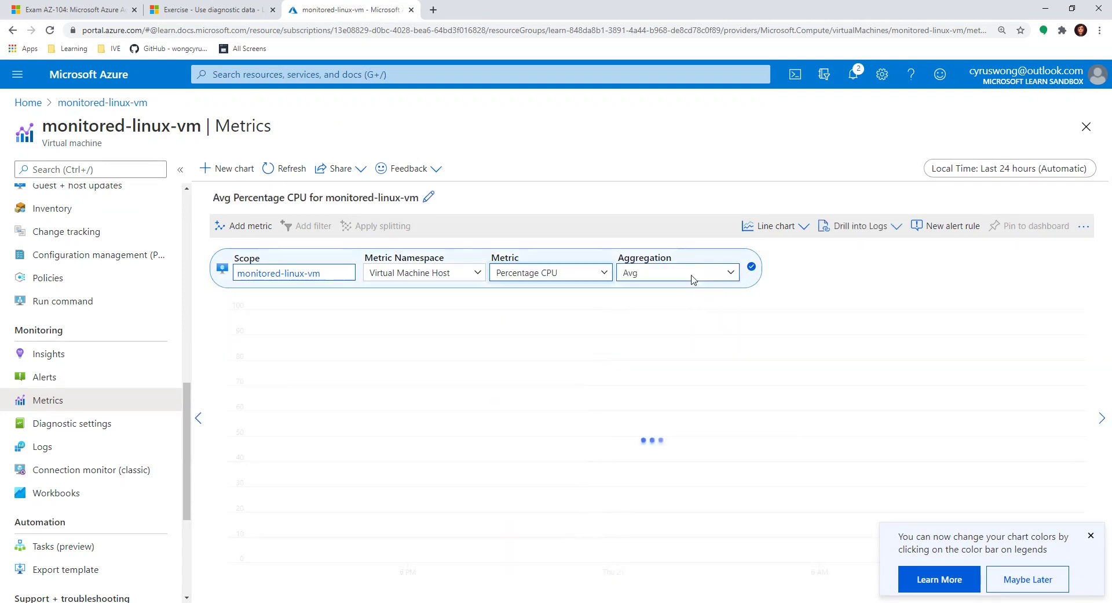
# Step: Set the Percentage CPU metric's aggregation to Max and finish editing the metric
pyautogui.click(731, 271)
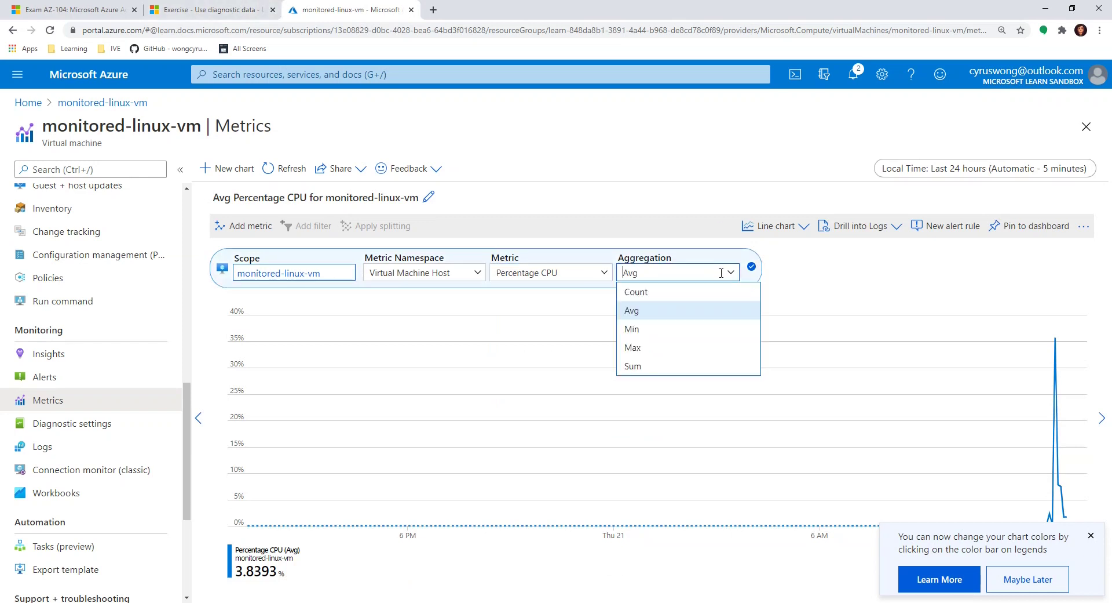
pyautogui.click(669, 347)
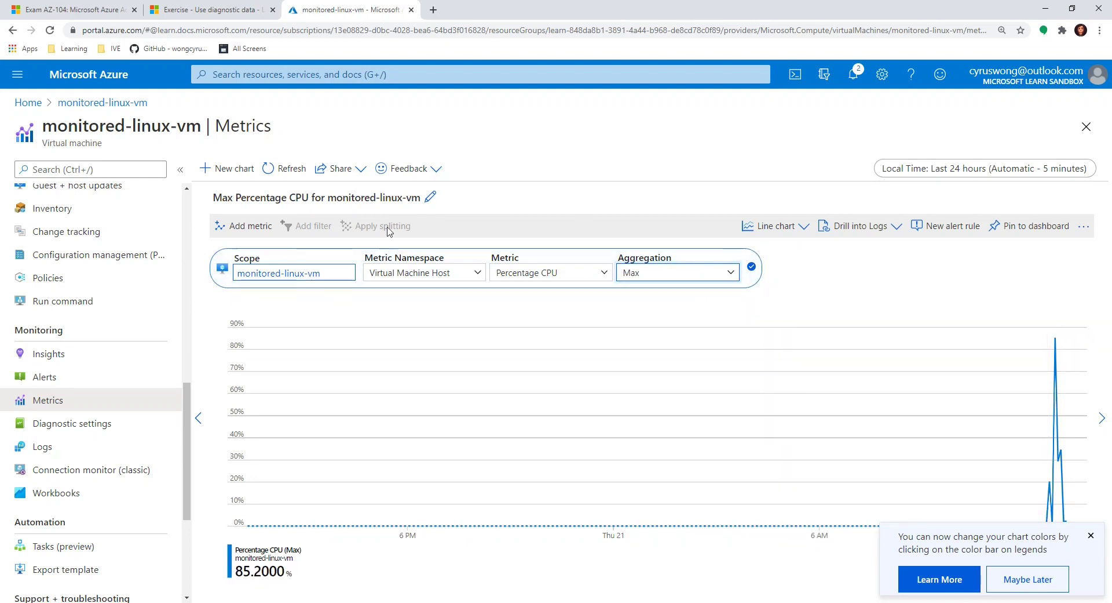
pyautogui.click(752, 267)
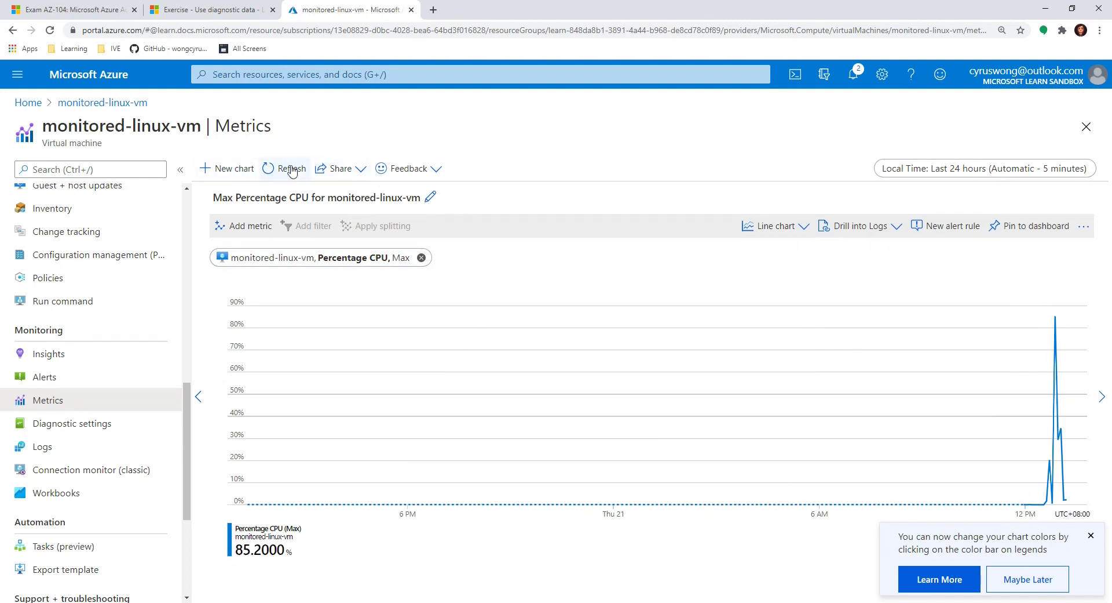
# Step: Start a new alert rule from the Percentage CPU chart and review the Learn instructions for selecting the resource
pyautogui.click(939, 231)
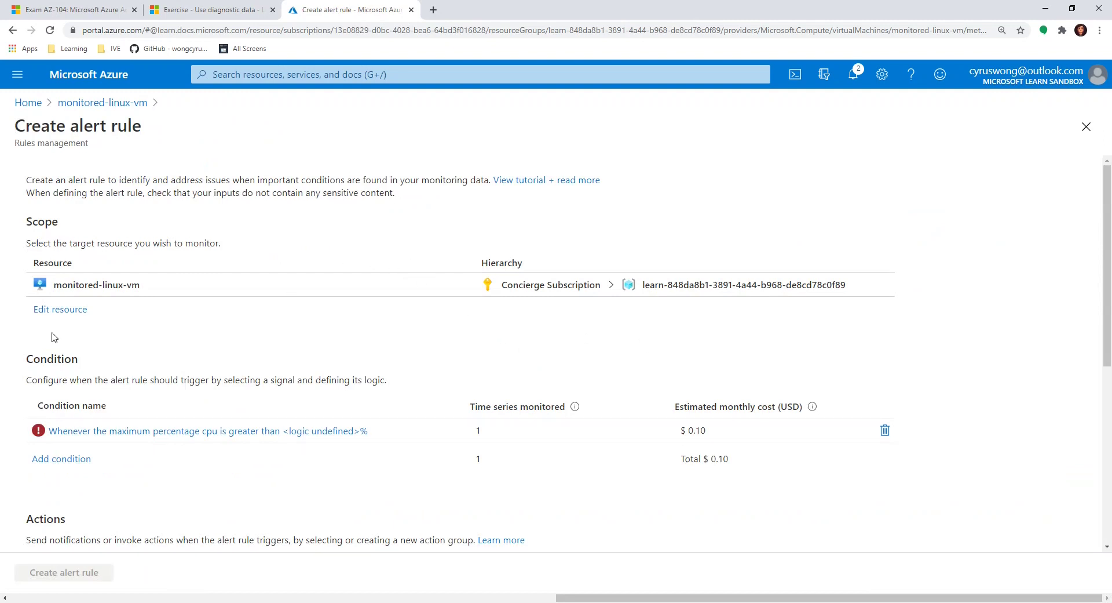
pyautogui.scroll(-3, 171, 452)
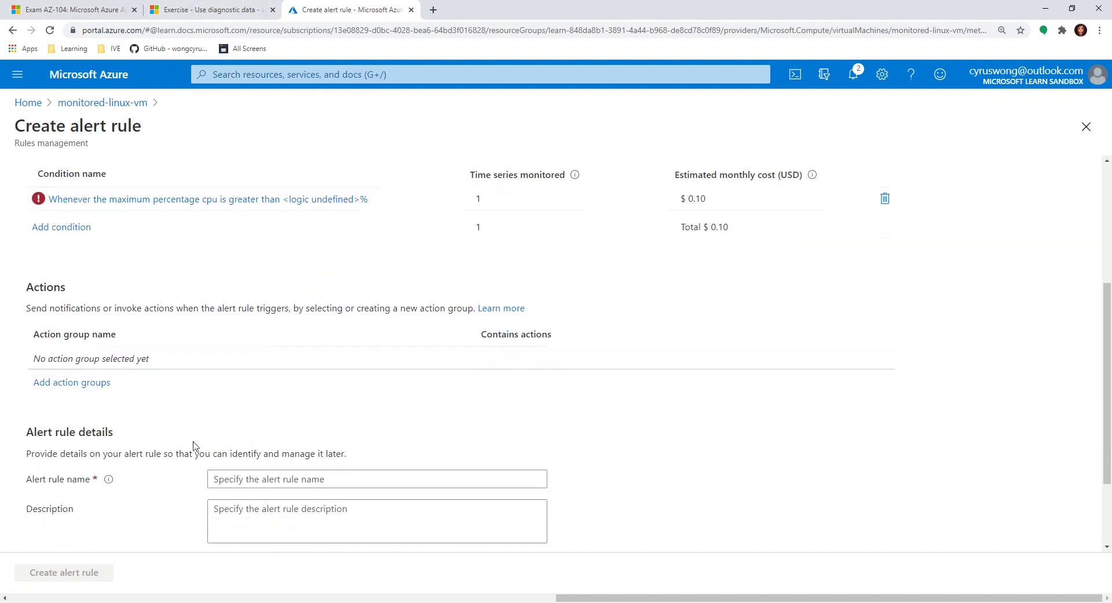
pyautogui.click(206, 10)
pyautogui.scroll(12, 48, 357)
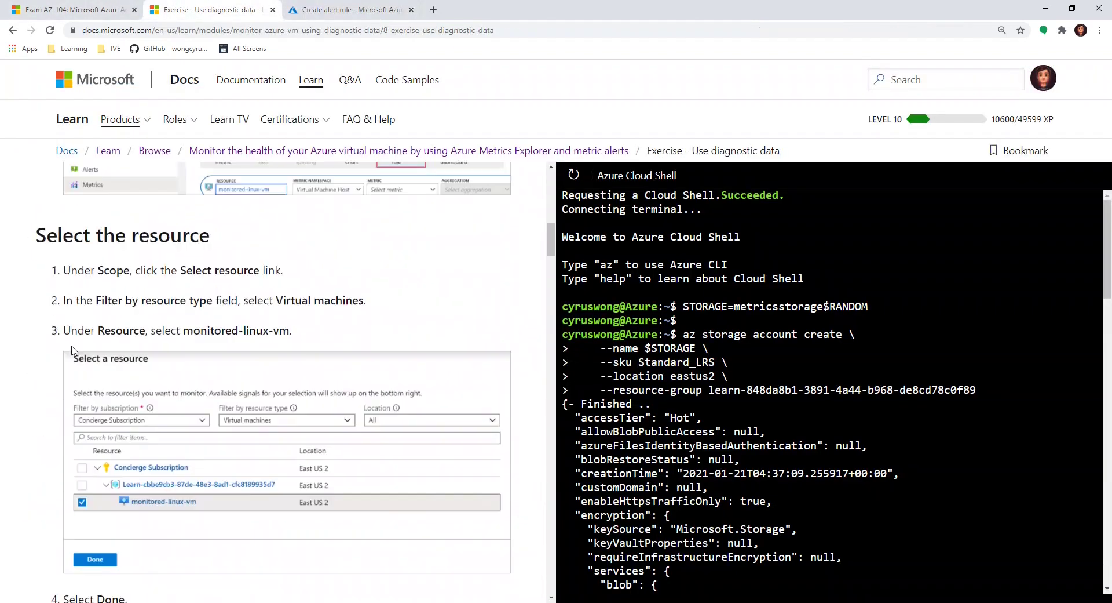
pyautogui.scroll(3, 158, 346)
pyautogui.scroll(1, 128, 357)
pyautogui.scroll(-1, 249, 324)
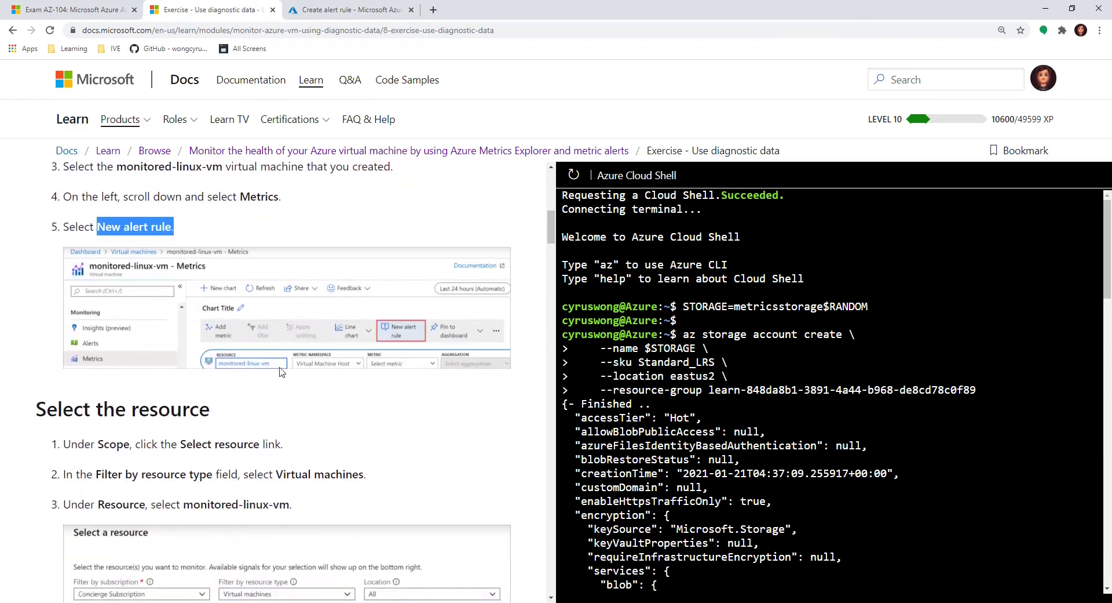
pyautogui.scroll(2, 392, 372)
pyautogui.scroll(-5, 406, 250)
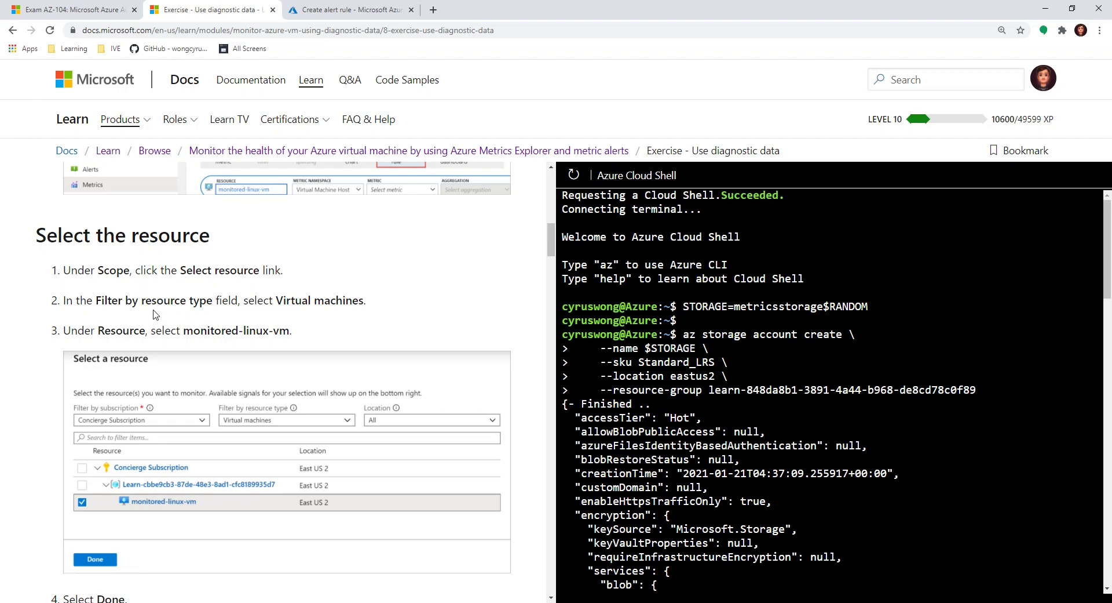
# Step: Inspect the alert rule's resource selection for monitored-linux-vm and close it without changes
pyautogui.hotkey('ctrl', 'Tab')
pyautogui.scroll(4, 142, 219)
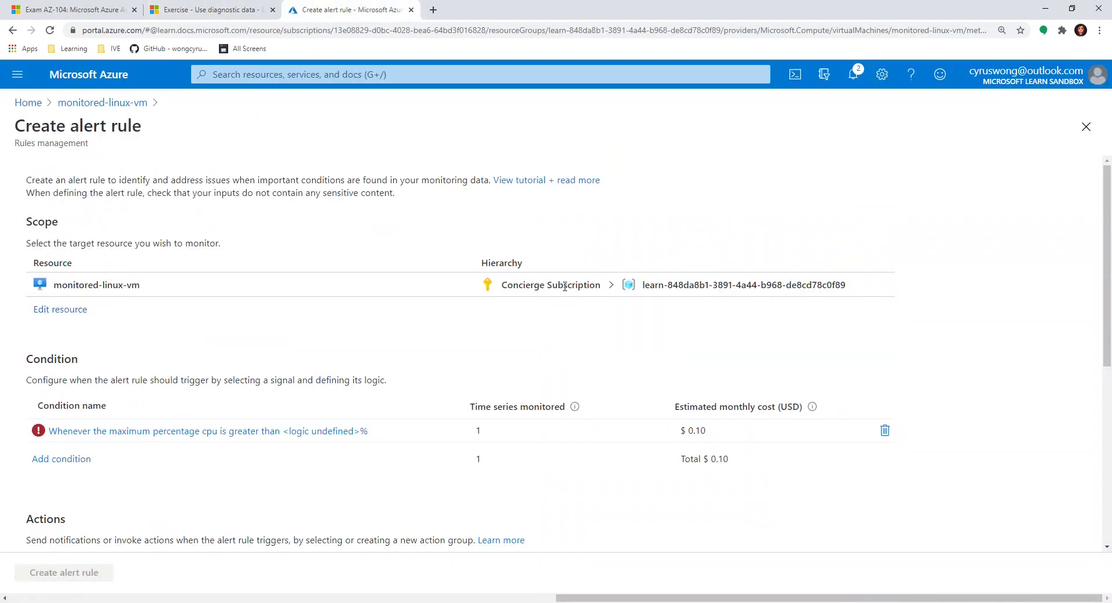
pyautogui.click(60, 310)
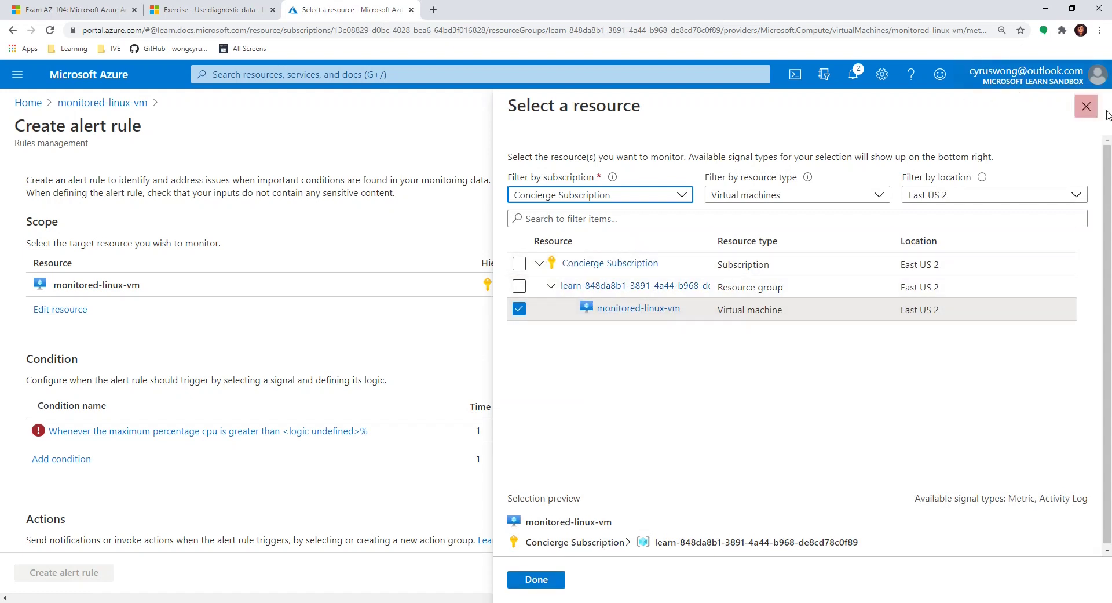
pyautogui.click(1088, 107)
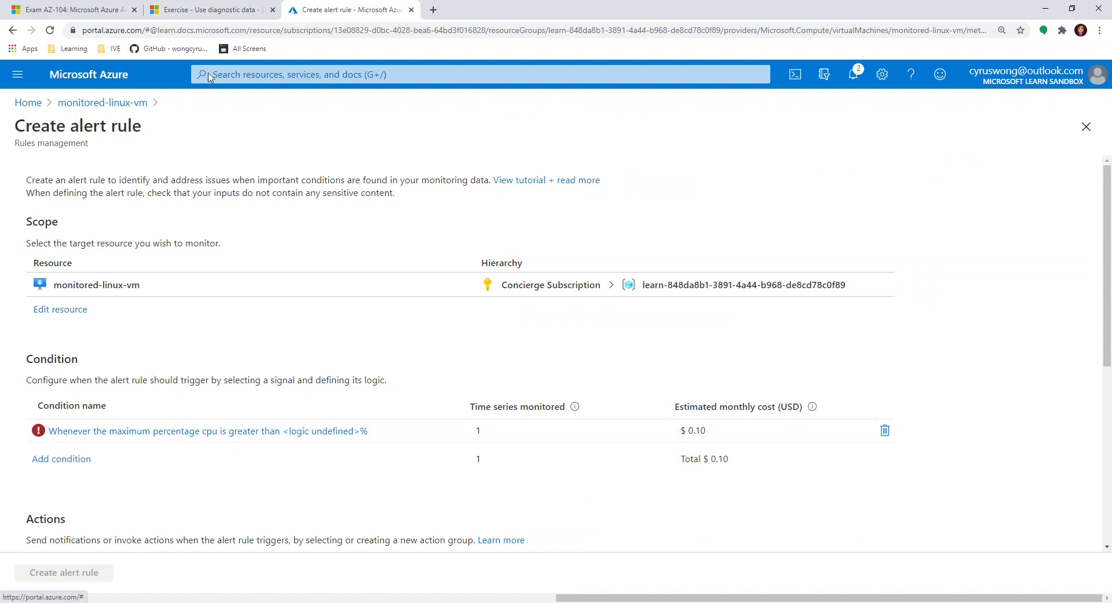
# Step: Review the Learn exercise from creating the alert through the condition's signal name and alert logic
pyautogui.click(223, 11)
pyautogui.scroll(-4, 203, 346)
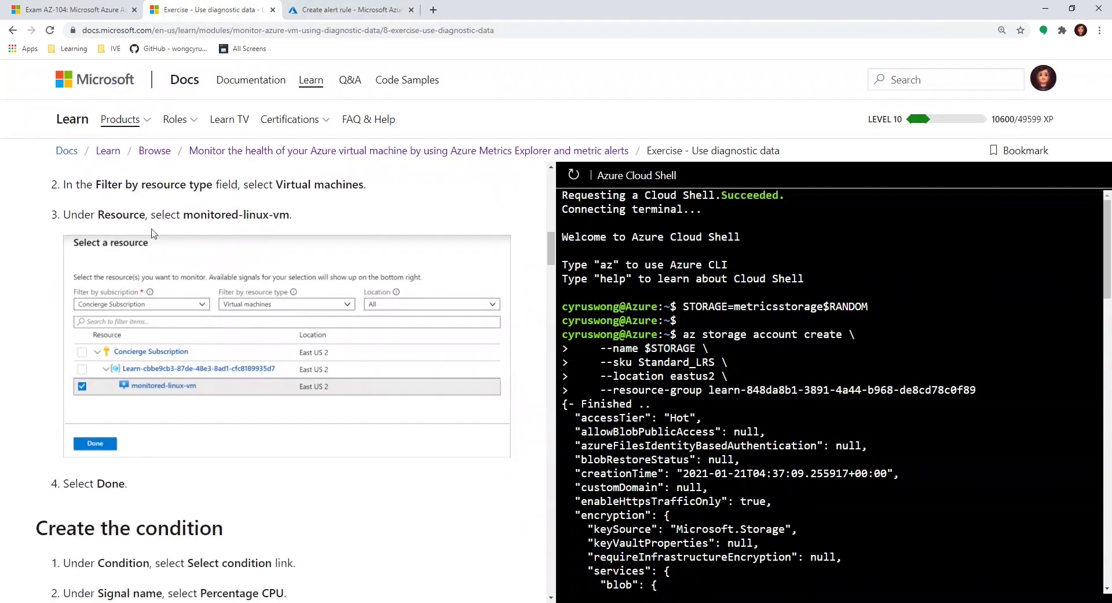
pyautogui.scroll(-2, 197, 348)
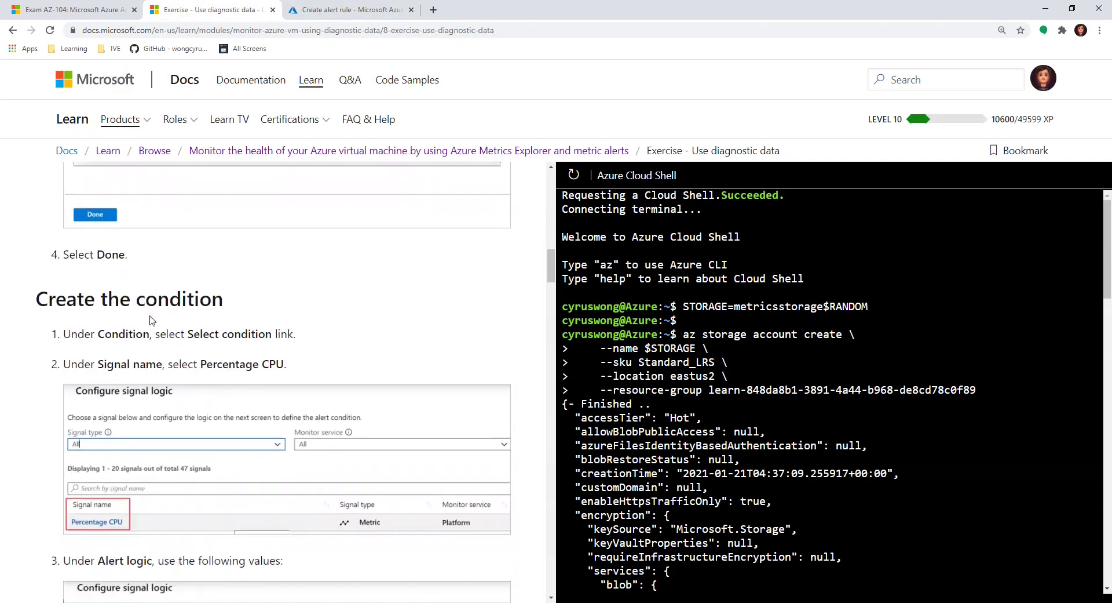
pyautogui.scroll(10, 184, 345)
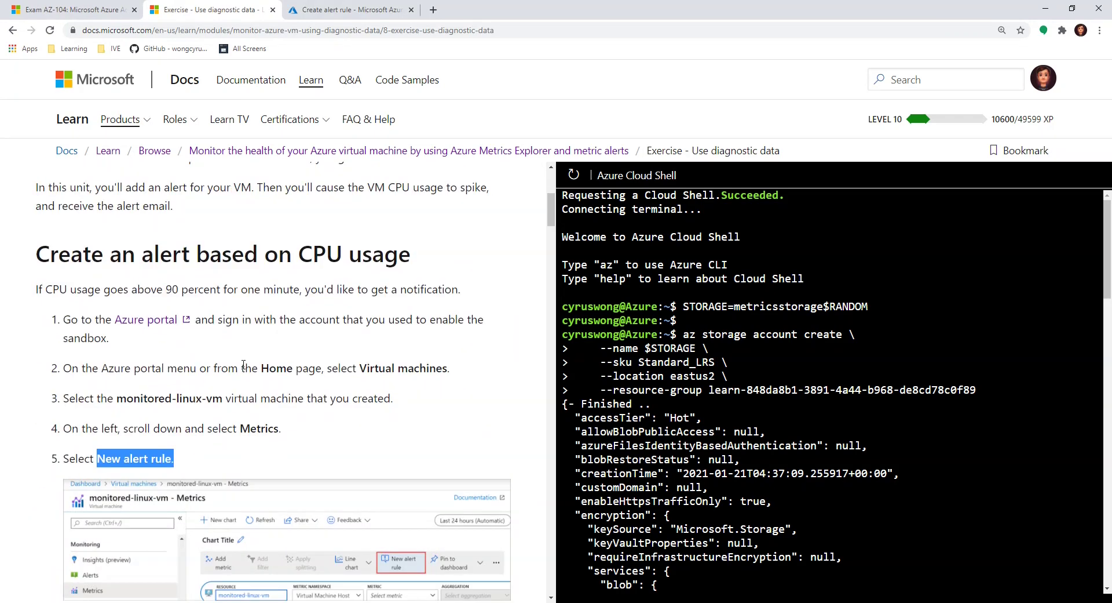
pyautogui.scroll(-2, 244, 364)
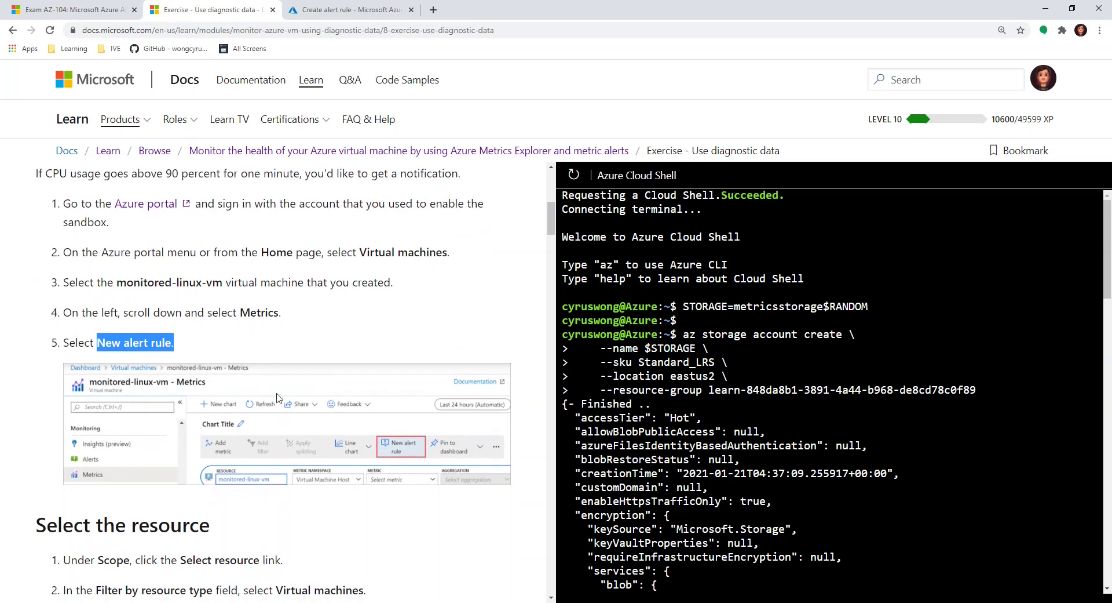
pyautogui.scroll(-6, 223, 425)
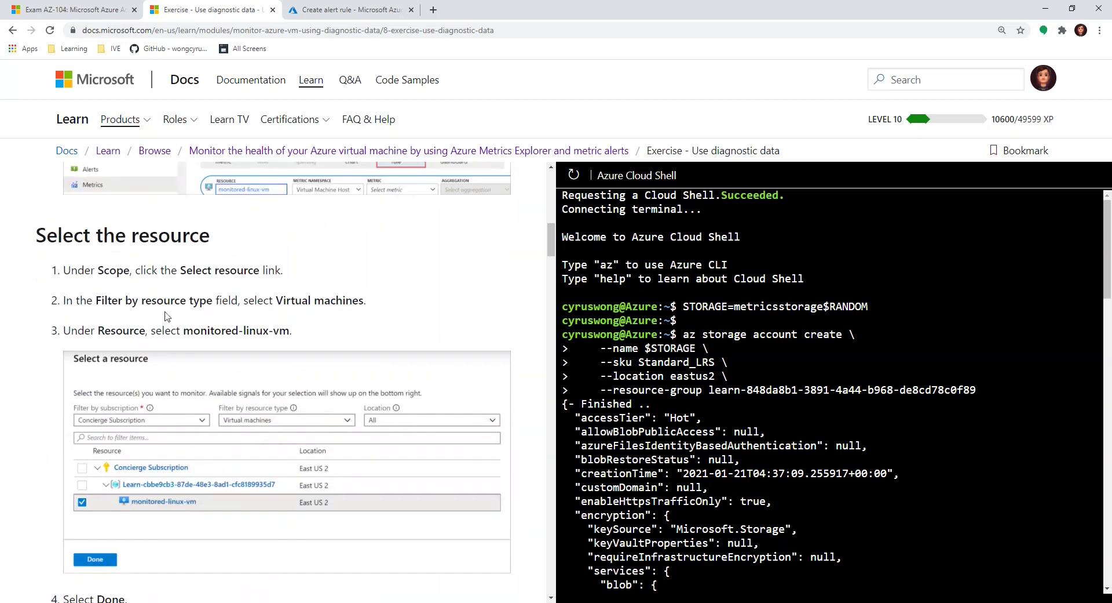
pyautogui.scroll(-2, 223, 424)
pyautogui.scroll(-2, 223, 424)
pyautogui.scroll(-2, 202, 306)
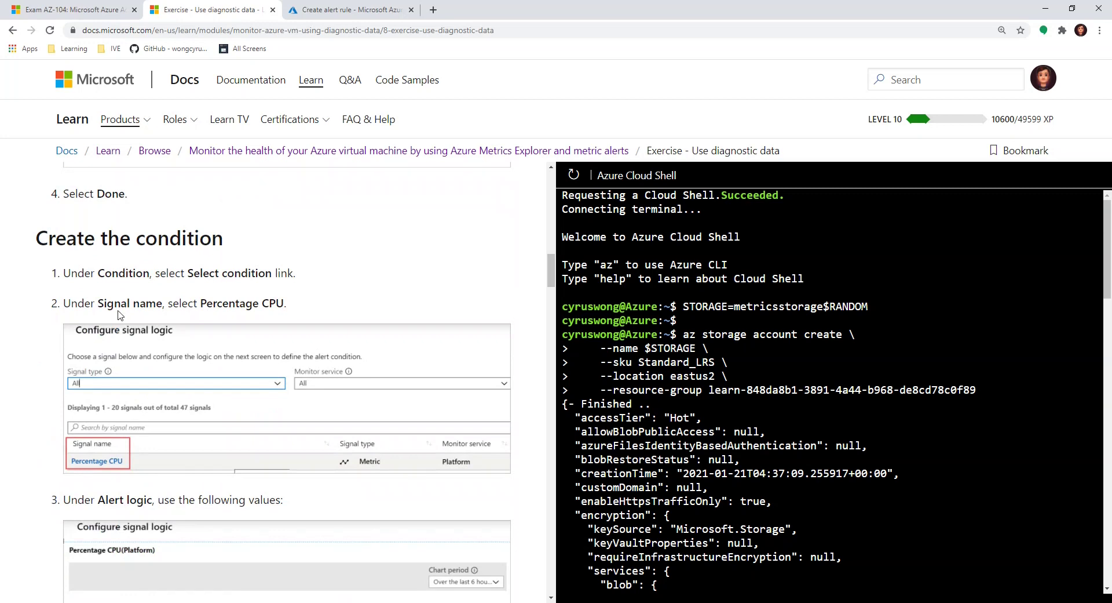
pyautogui.moveTo(125, 304); pyautogui.dragTo(187, 303)
pyautogui.click(187, 303)
pyautogui.scroll(-1, 160, 373)
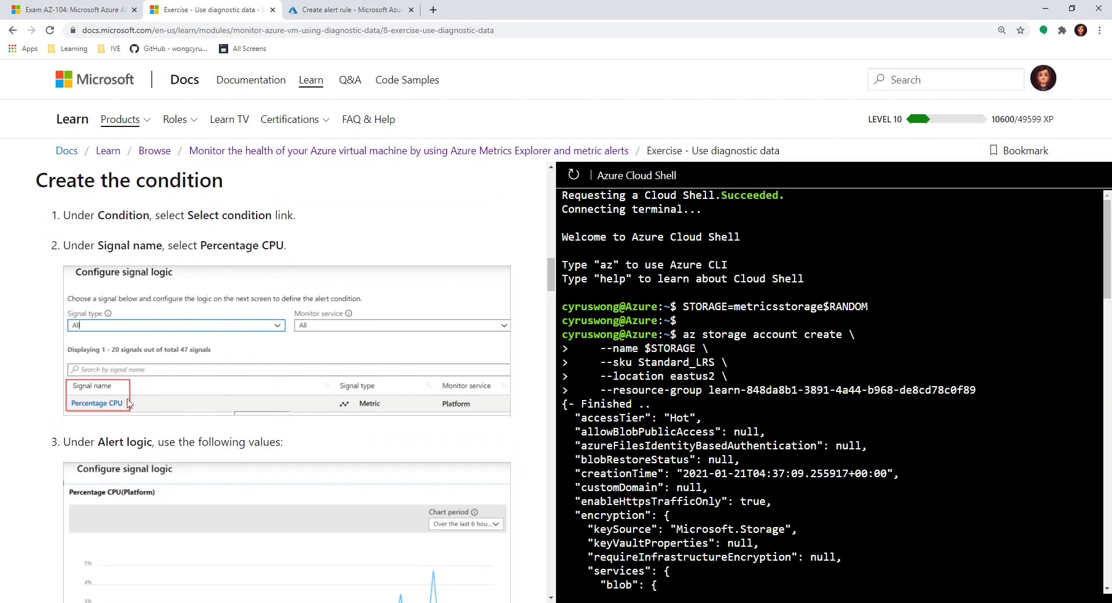
# Step: Open the alert rule's undefined maximum Percentage CPU condition and examine its signal logic settings
pyautogui.click(346, 10)
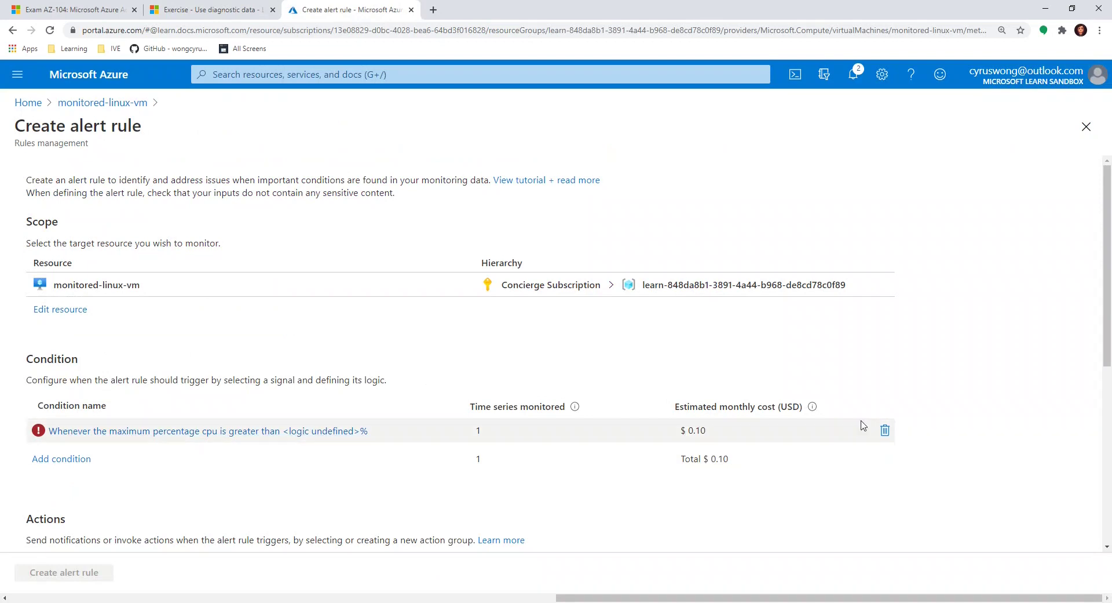
pyautogui.click(162, 431)
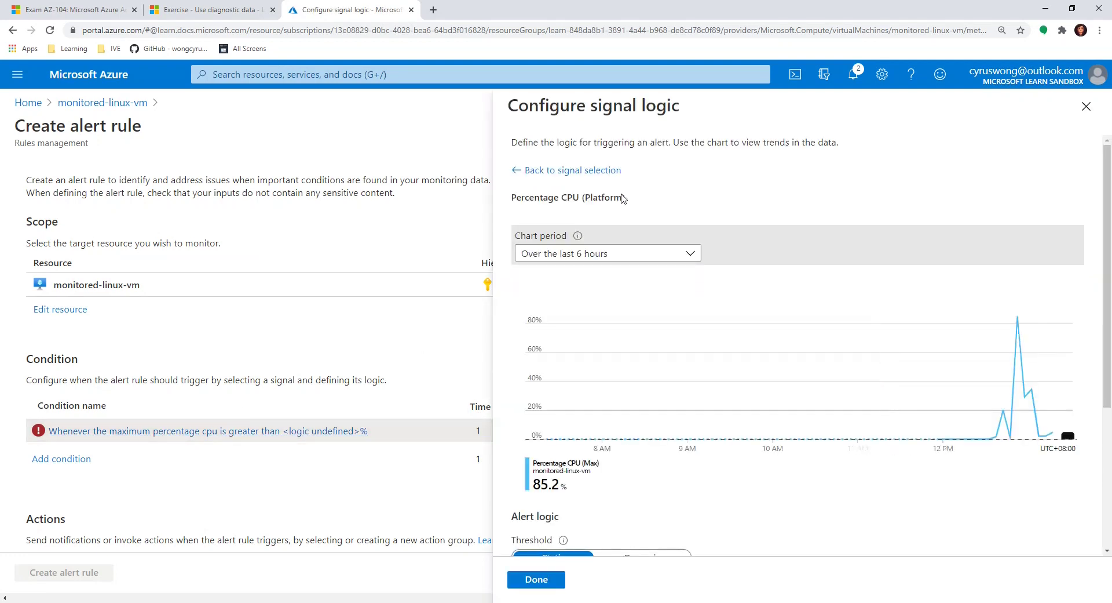
pyautogui.scroll(-2, 767, 409)
pyautogui.scroll(-2, 750, 248)
pyautogui.scroll(4, 693, 193)
pyautogui.scroll(-4, 685, 251)
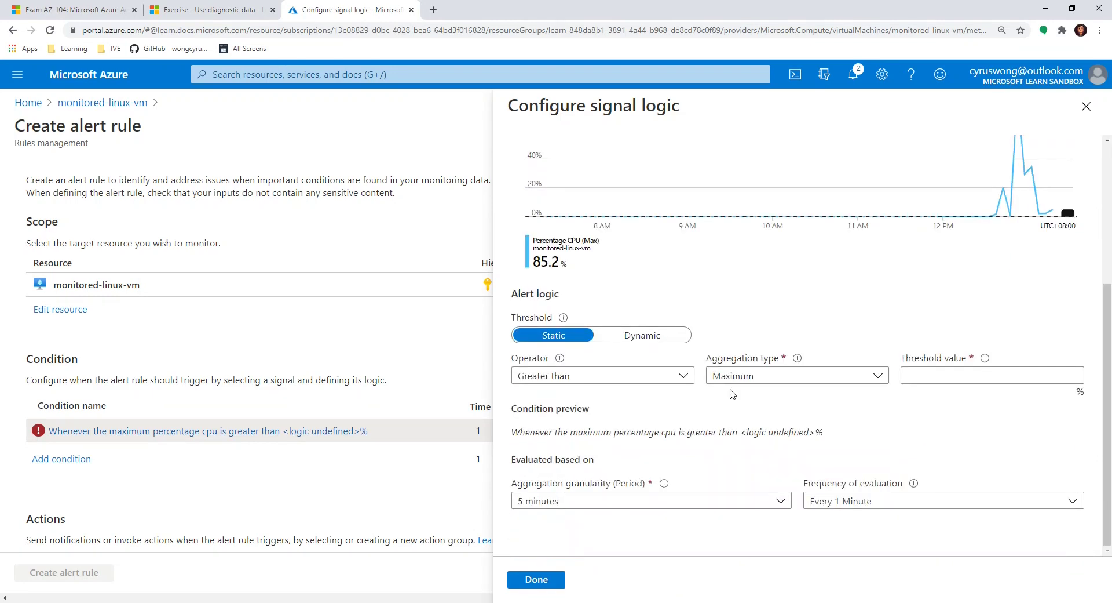
# Step: Following the Learn alert logic values, set the condition's aggregation type to Average and its threshold value to 90
pyautogui.click(203, 10)
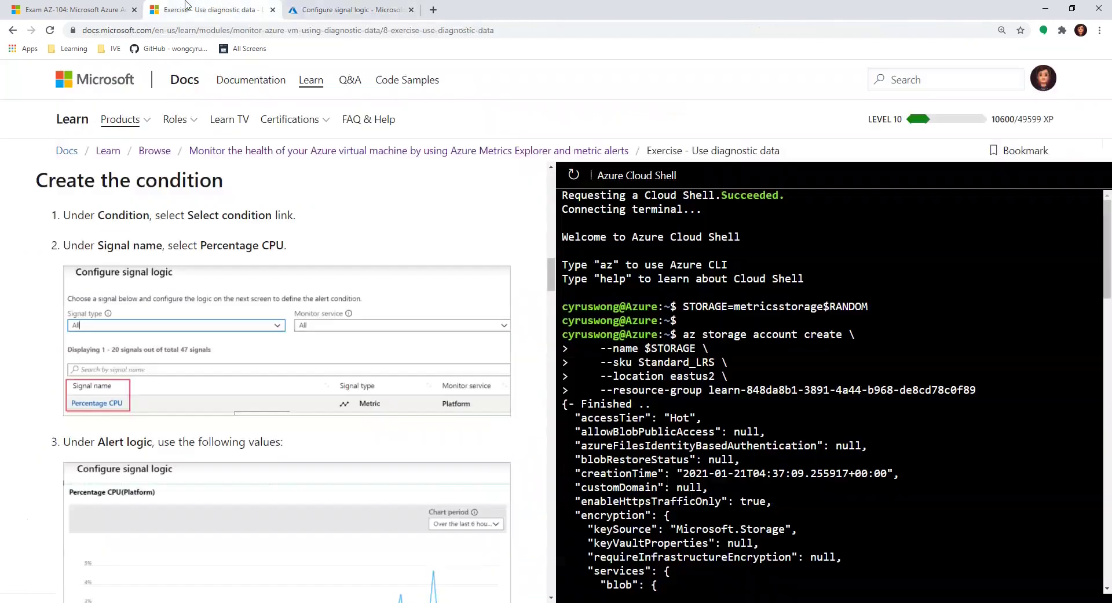
pyautogui.scroll(-6, 323, 316)
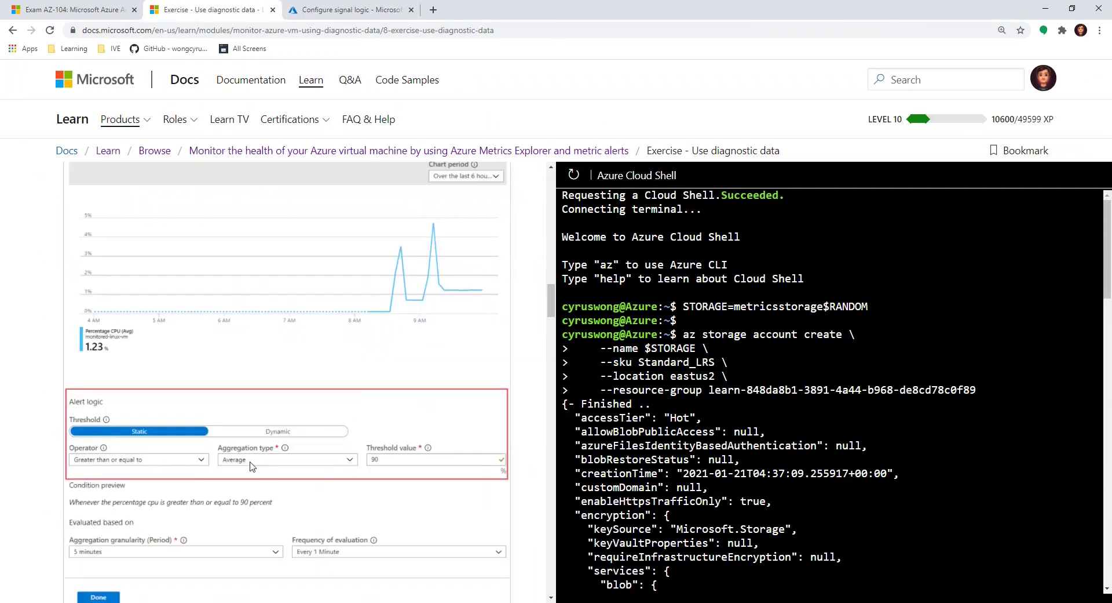
pyautogui.click(351, 6)
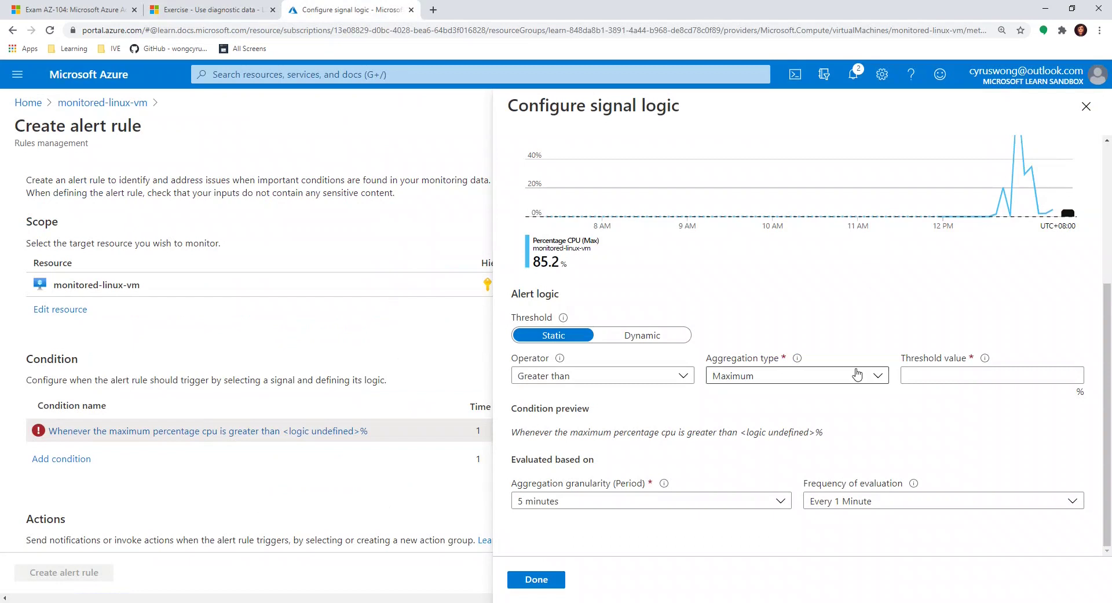
pyautogui.click(794, 376)
pyautogui.click(777, 396)
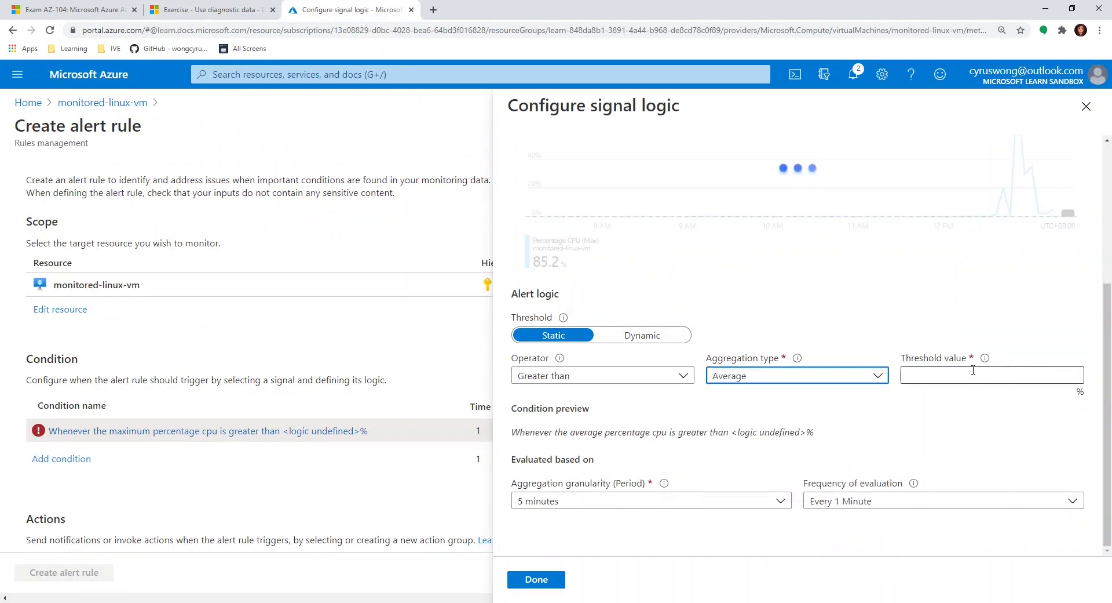
pyautogui.click(979, 374)
pyautogui.write('90')
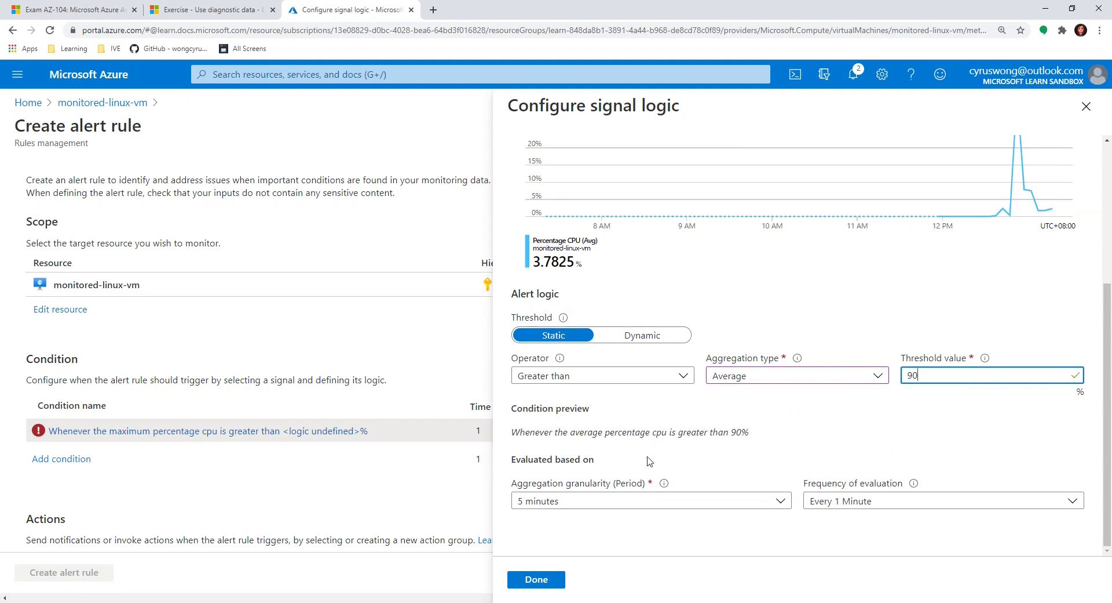
# Step: Compare the condition's alert logic and evaluation settings with the Learn values and finish configuring the condition
pyautogui.click(208, 10)
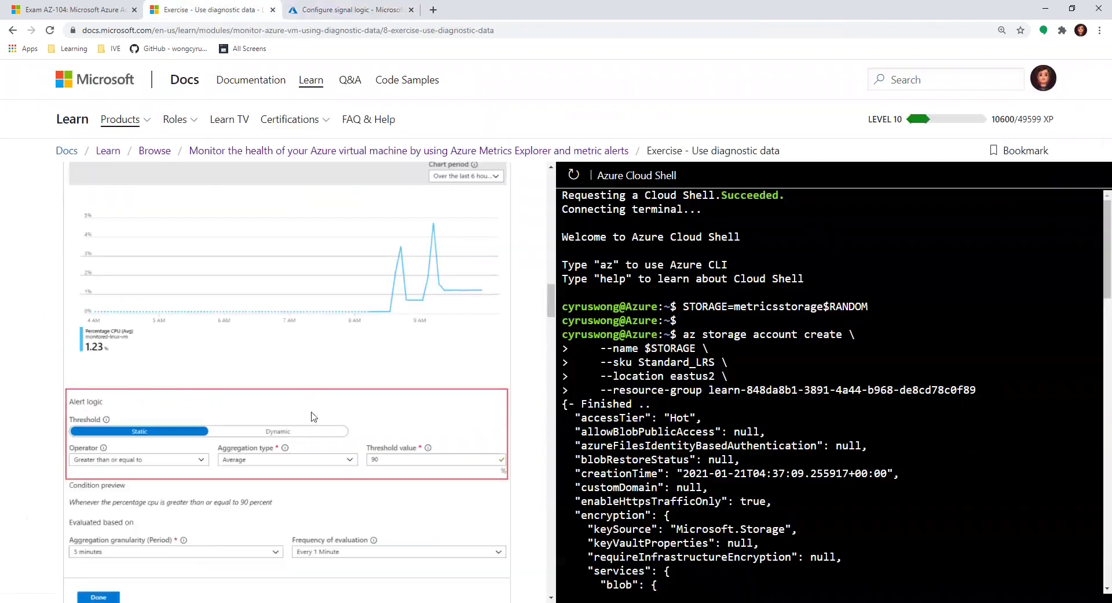
pyautogui.scroll(-2, 134, 327)
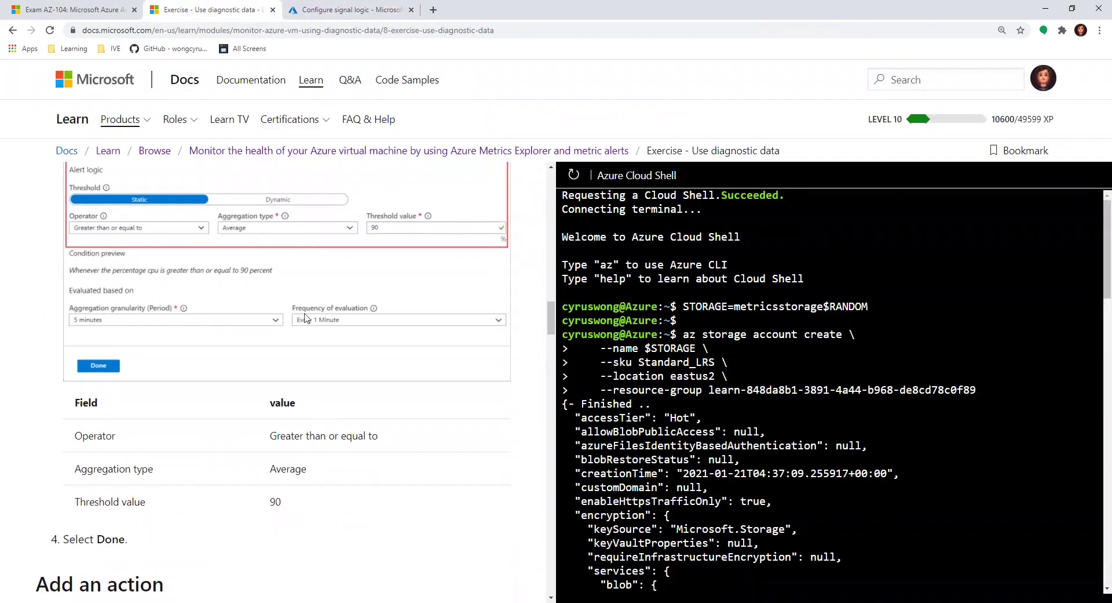
pyautogui.click(301, 9)
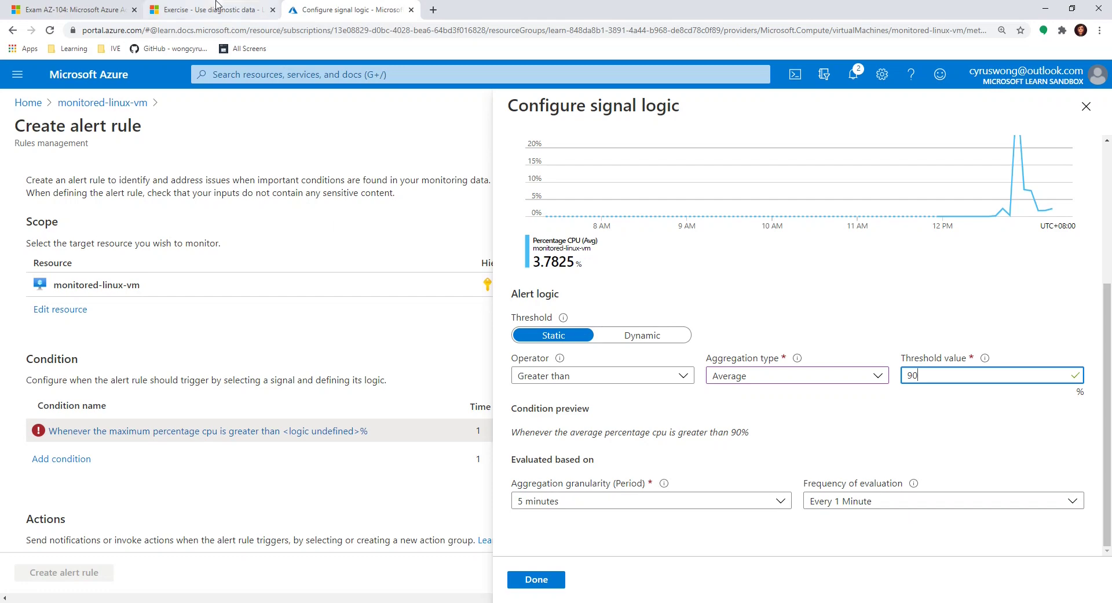
pyautogui.click(244, 10)
pyautogui.scroll(-1, 289, 482)
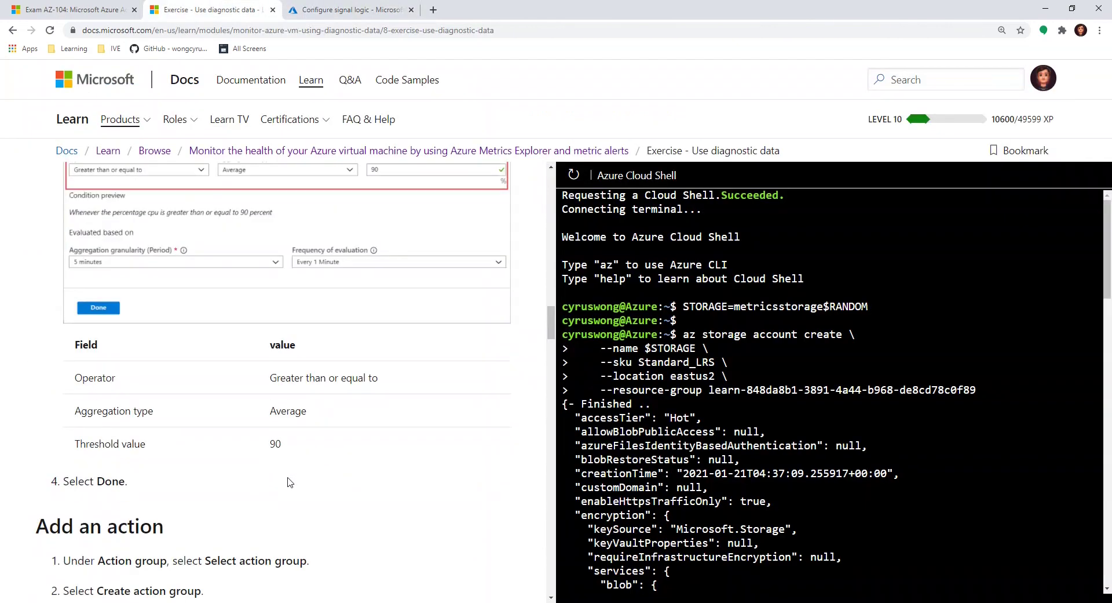
pyautogui.click(339, 10)
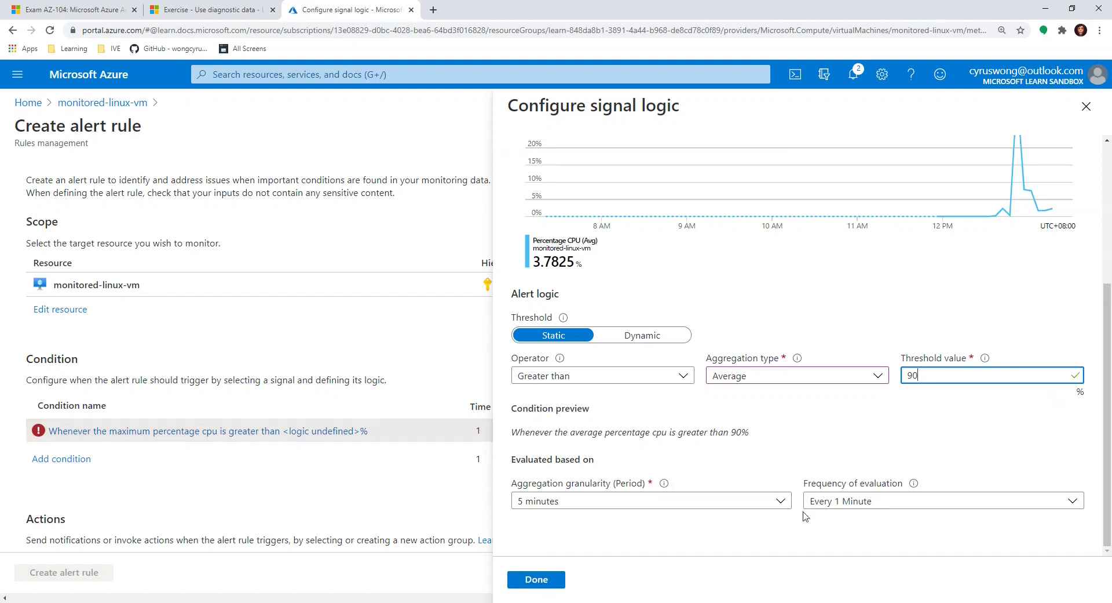
pyautogui.click(528, 579)
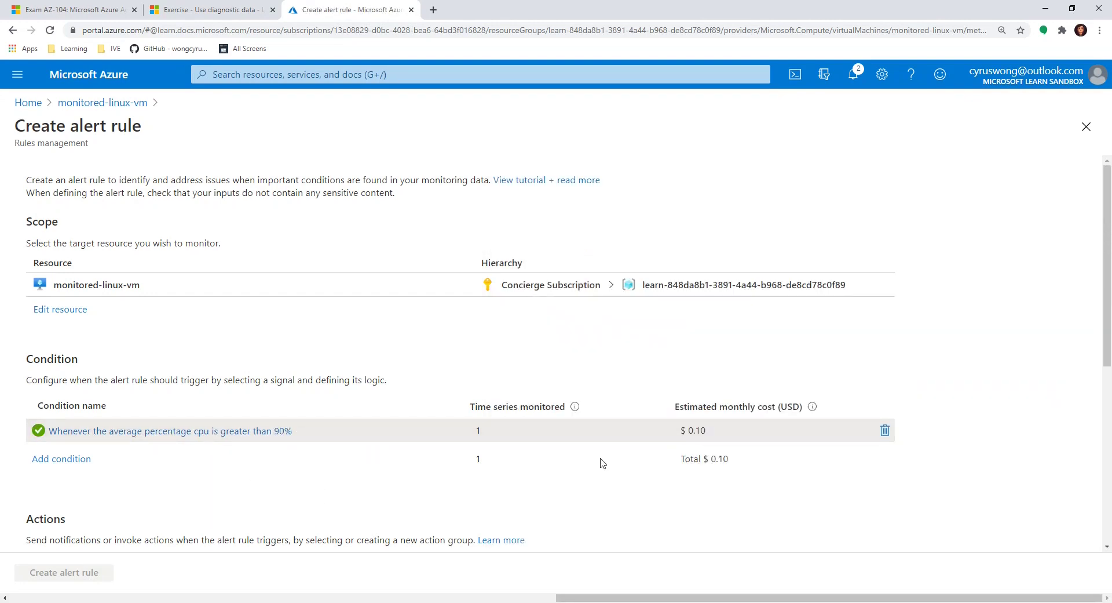
# Step: Check the Learn instructions for adding an action, and open the form for creating a new action group for the alert rule
pyautogui.scroll(-2, 574, 466)
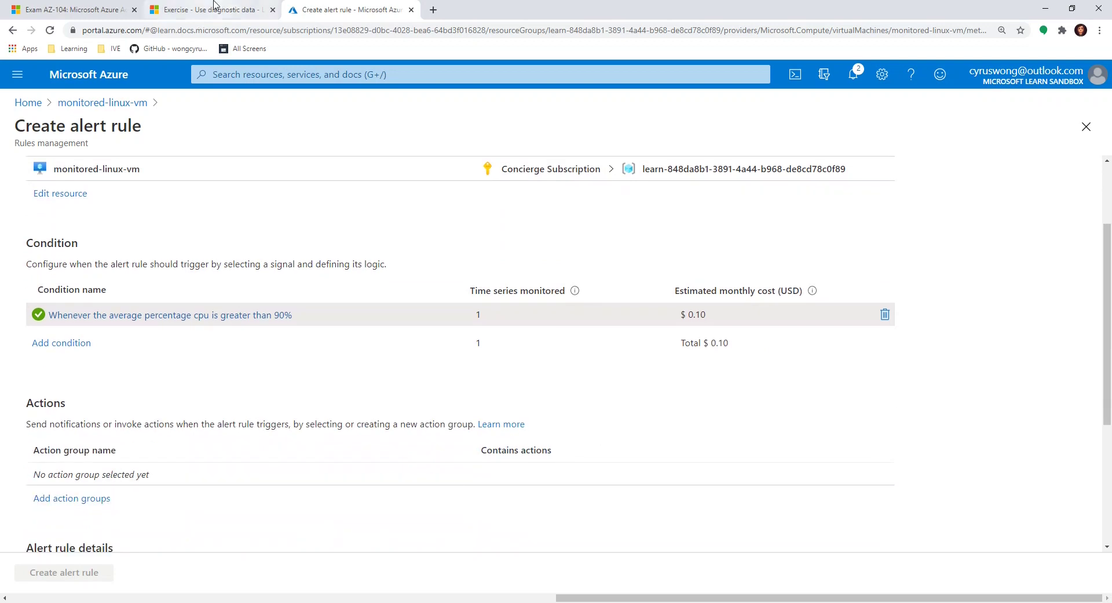
pyautogui.click(235, 8)
pyautogui.scroll(-5, 346, 346)
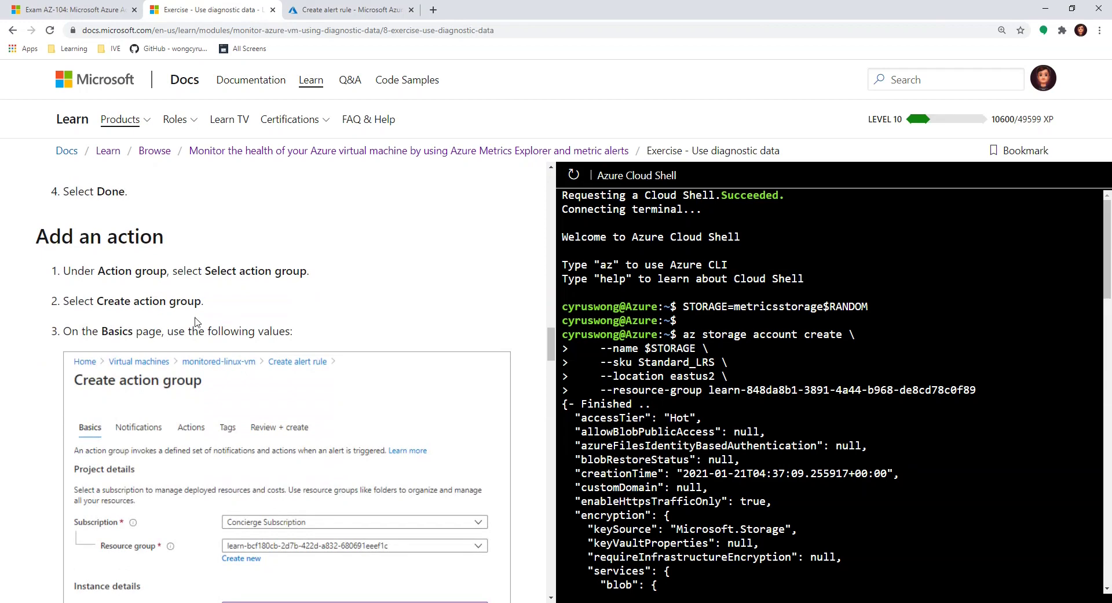
pyautogui.click(346, 9)
pyautogui.scroll(-2, 155, 409)
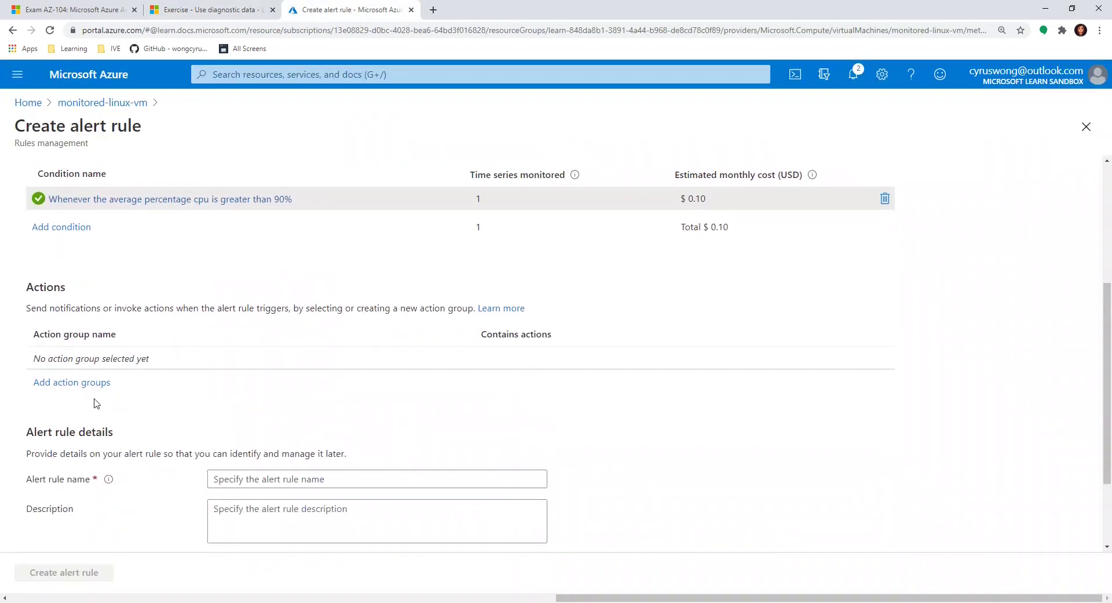
pyautogui.scroll(1, 137, 393)
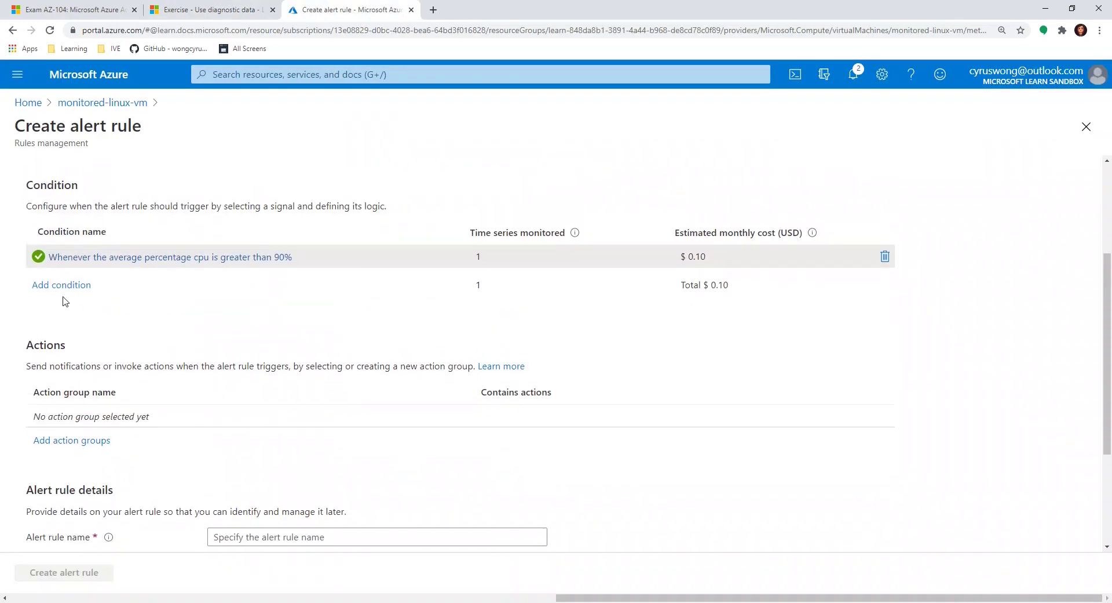
pyautogui.click(70, 442)
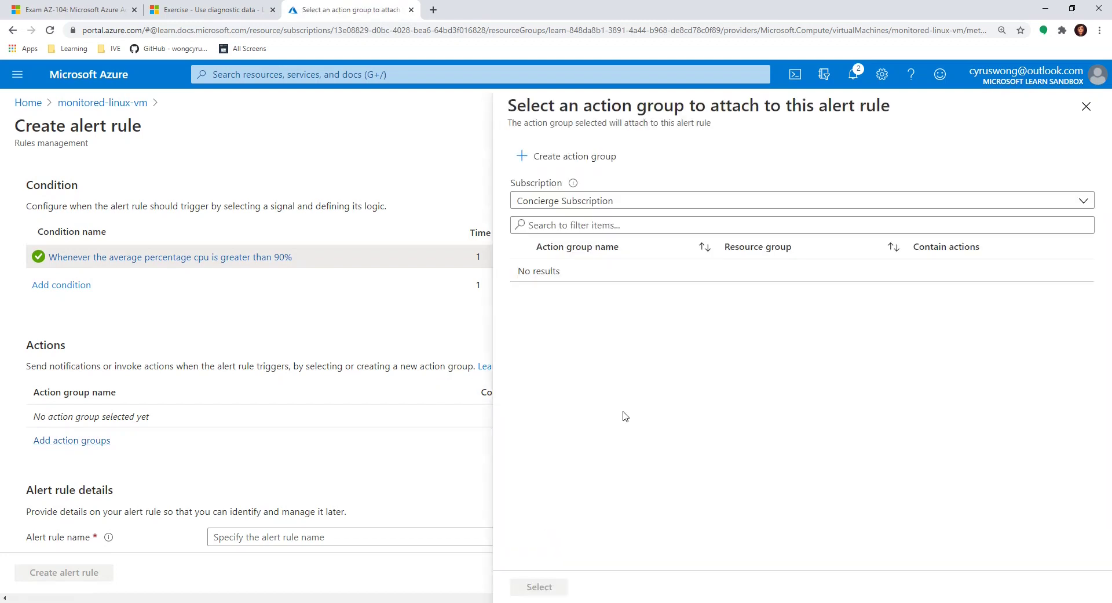
pyautogui.click(523, 226)
pyautogui.click(539, 164)
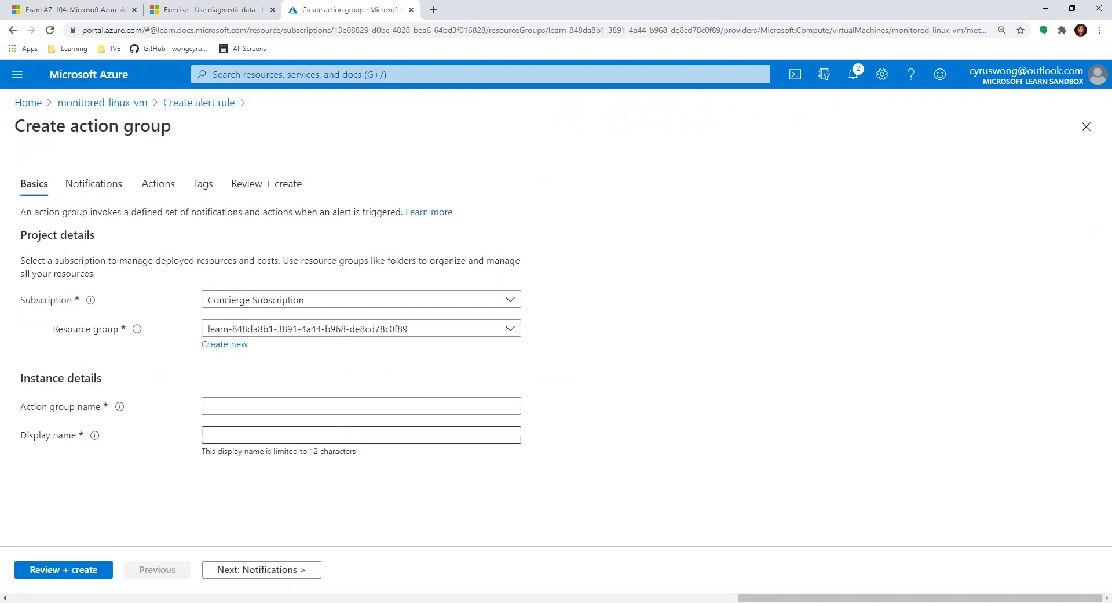
# Step: Copy the action group name from the Learn instructions and name the new action group Email alerts in the Azure portal
pyautogui.hotkey('ctrl', 'shift', 'Tab')
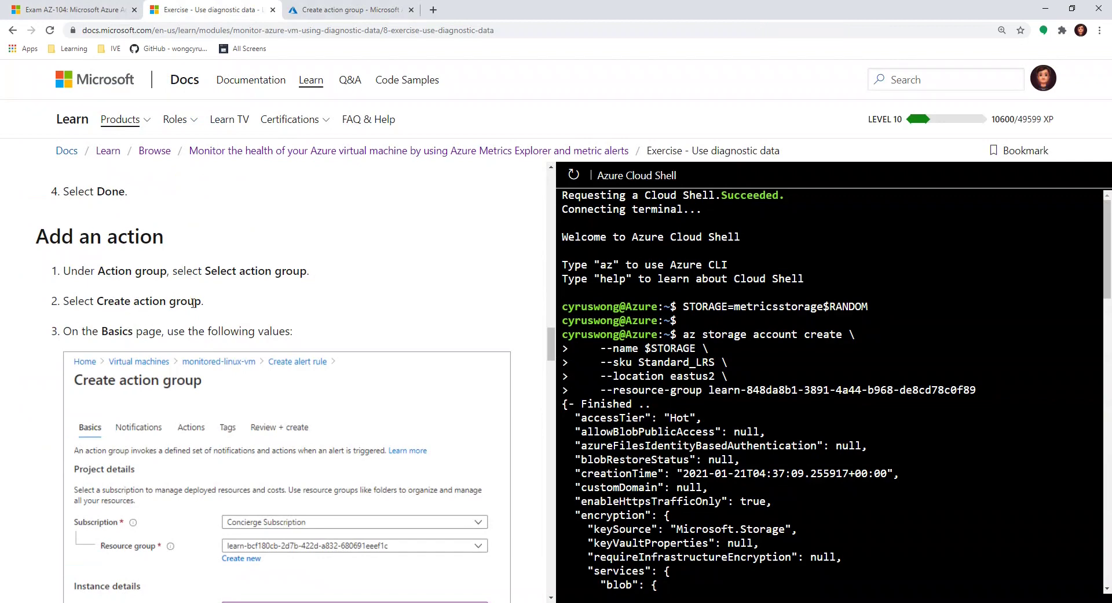
pyautogui.scroll(-5, 198, 302)
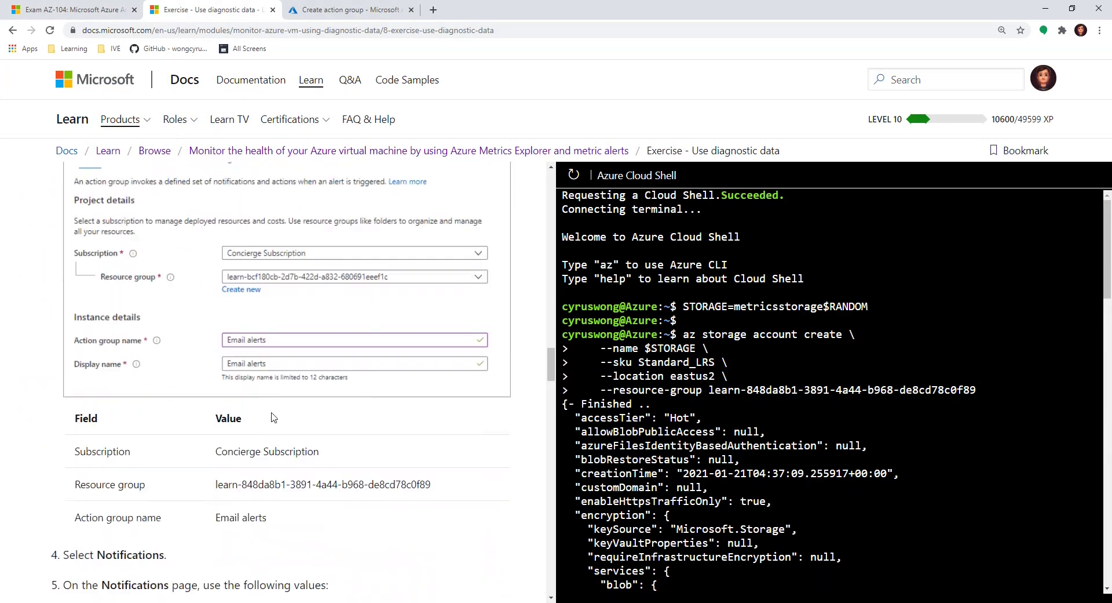
pyautogui.moveTo(219, 511); pyautogui.dragTo(296, 501)
pyautogui.hotkey('ctrl', 'c')
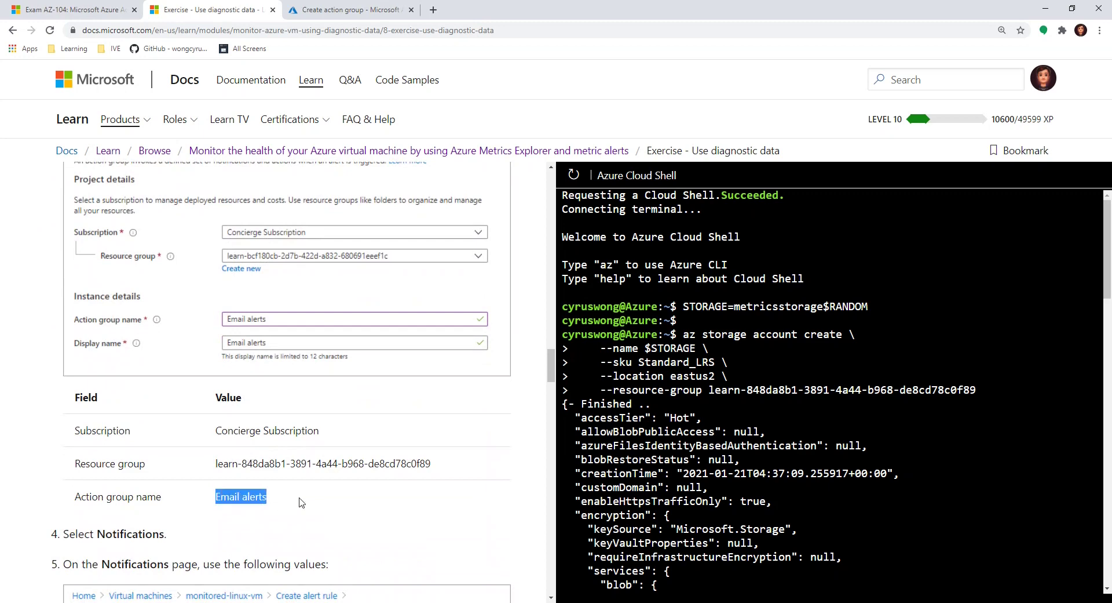
pyautogui.hotkey('ctrl', 'Tab')
pyautogui.click(292, 407)
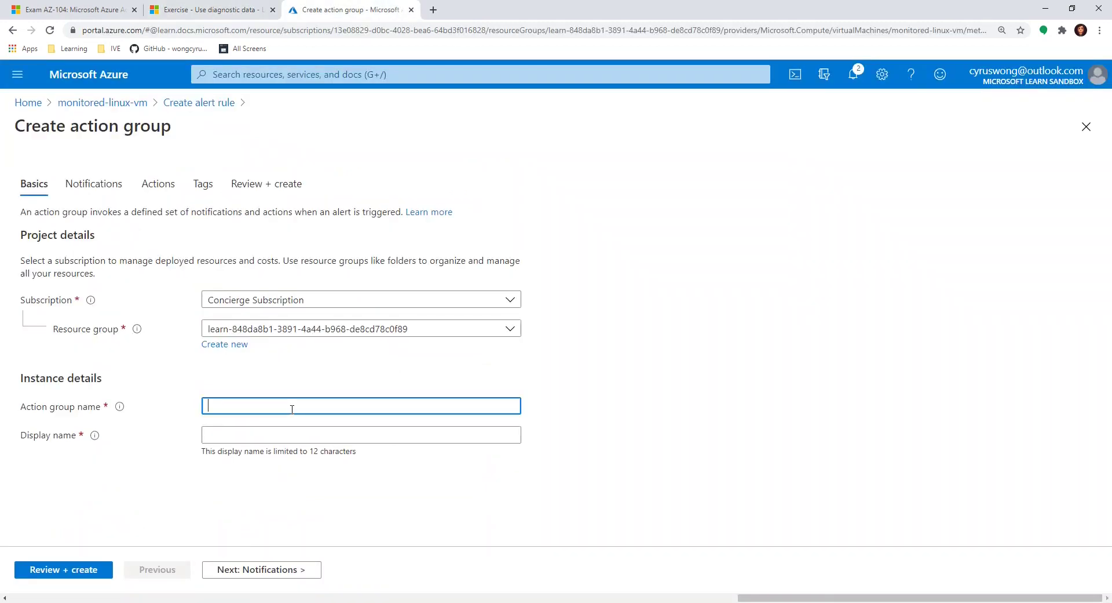
pyautogui.hotkey('ctrl', 'v')
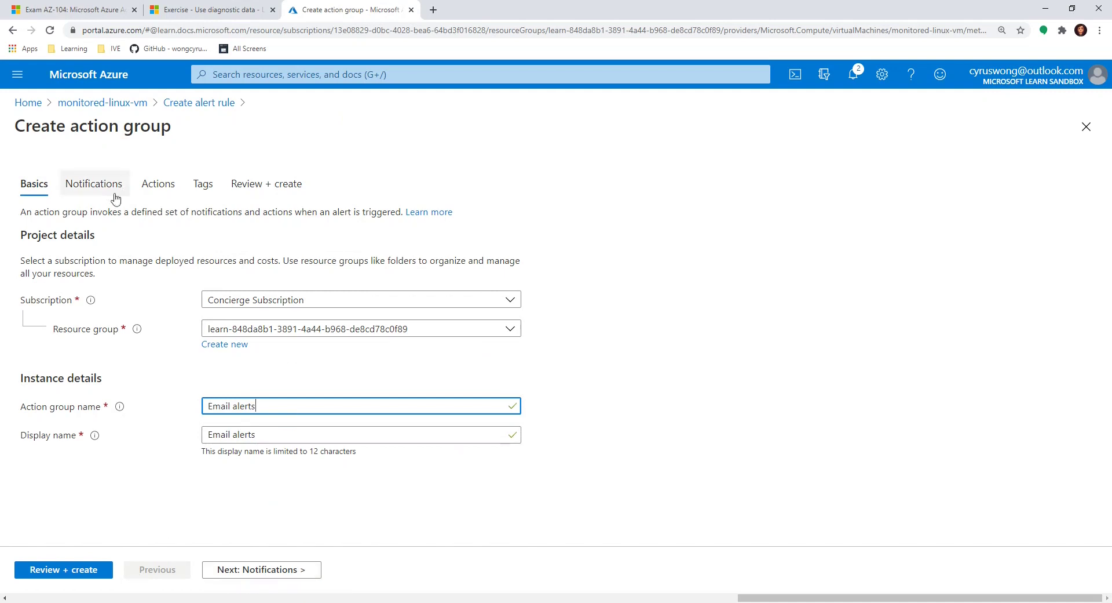
# Step: Following the Learn instructions, add an Email/SMS message/Push/Voice notification to the action group
pyautogui.click(219, 5)
pyautogui.press('Down')
pyautogui.press('Down')
pyautogui.press('Down')
pyautogui.press('Down')
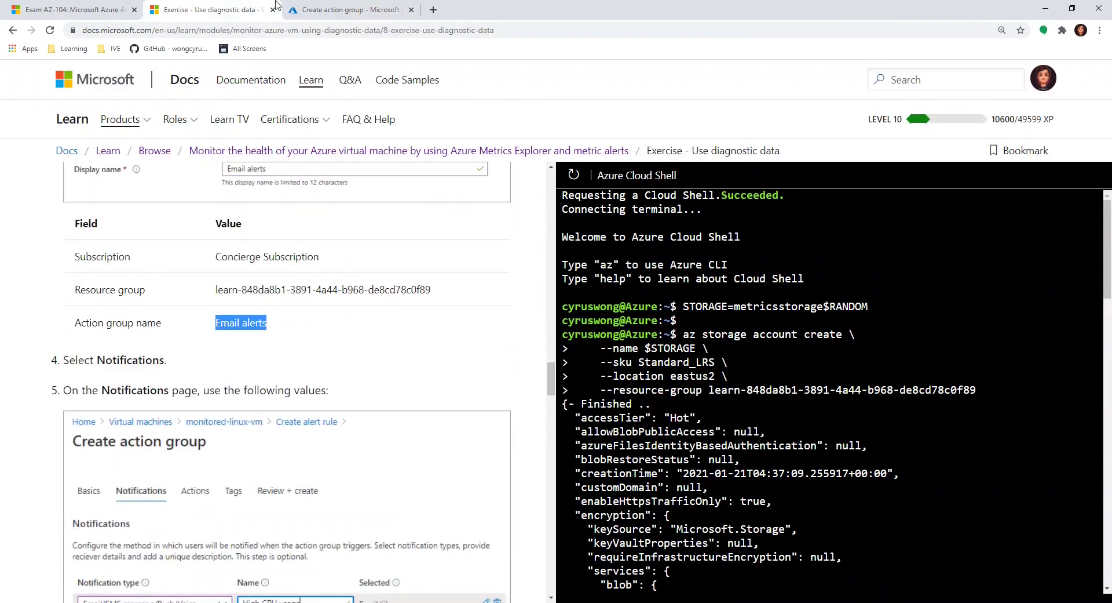
pyautogui.click(334, 28)
pyautogui.click(348, 9)
pyautogui.click(262, 572)
pyautogui.click(195, 315)
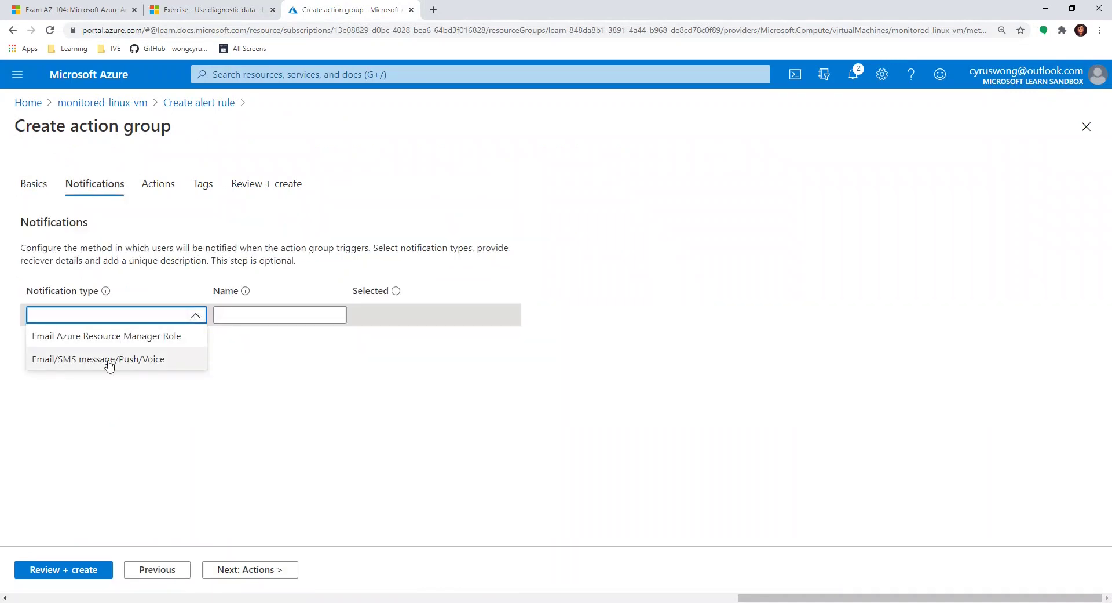
pyautogui.click(212, 9)
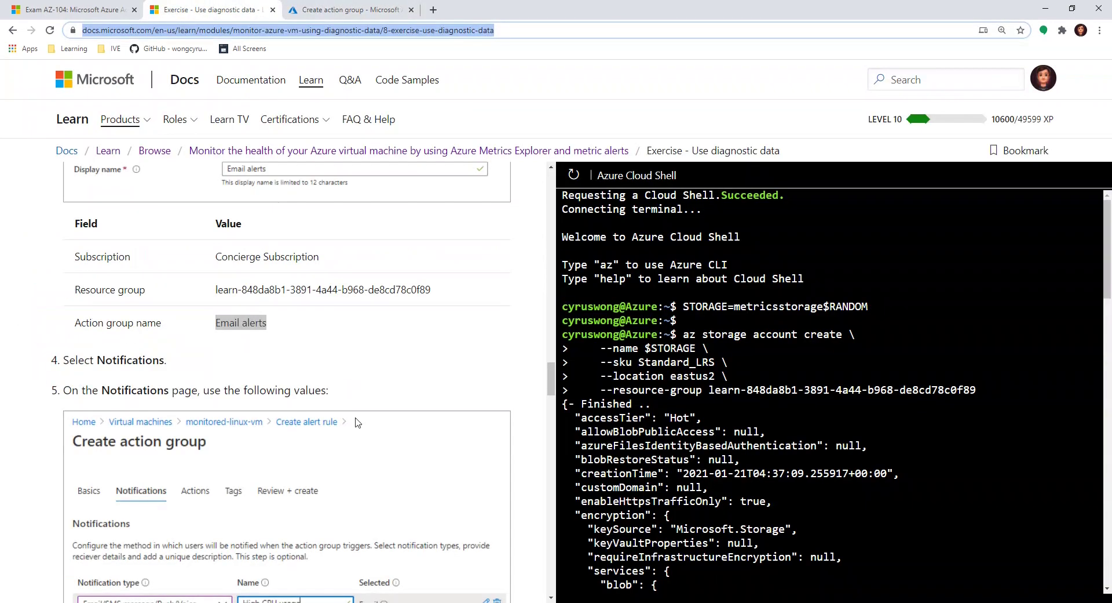
pyautogui.scroll(-4, 348, 384)
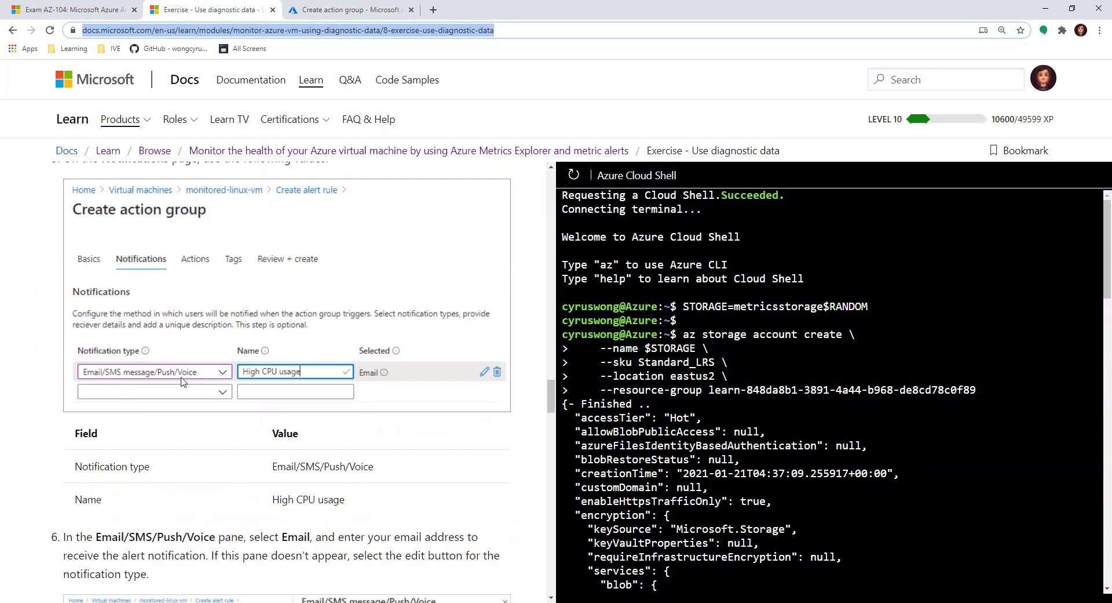
pyautogui.hotkey('ctrl', 'Tab')
pyautogui.click(128, 368)
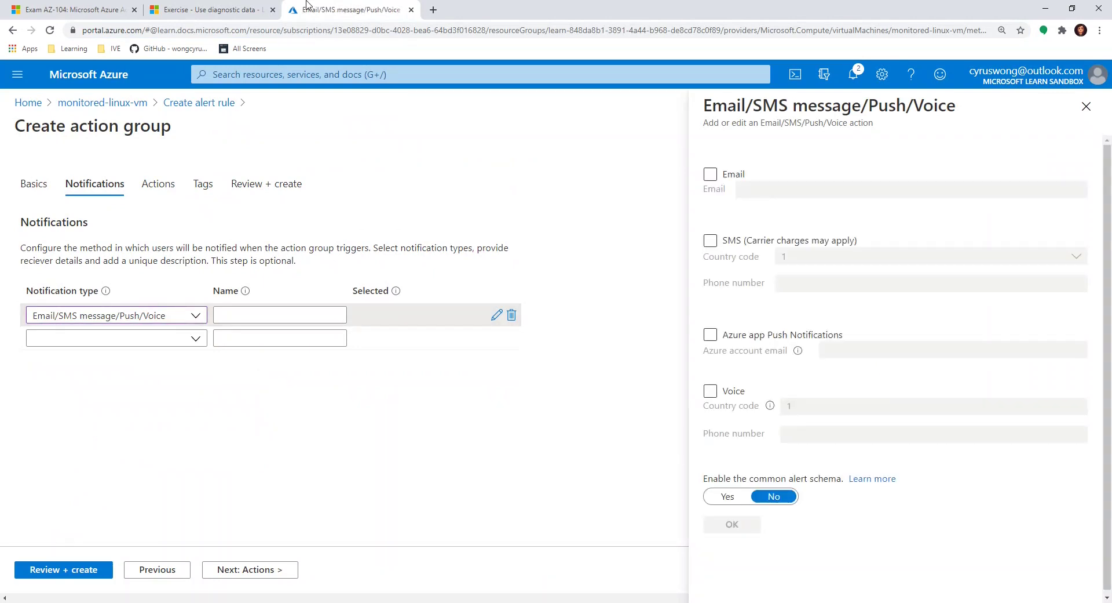
# Step: Check the Learn notification instructions, then enable Email for the notification with the recipient's email address and confirm
pyautogui.click(196, 5)
pyautogui.scroll(-4, 284, 429)
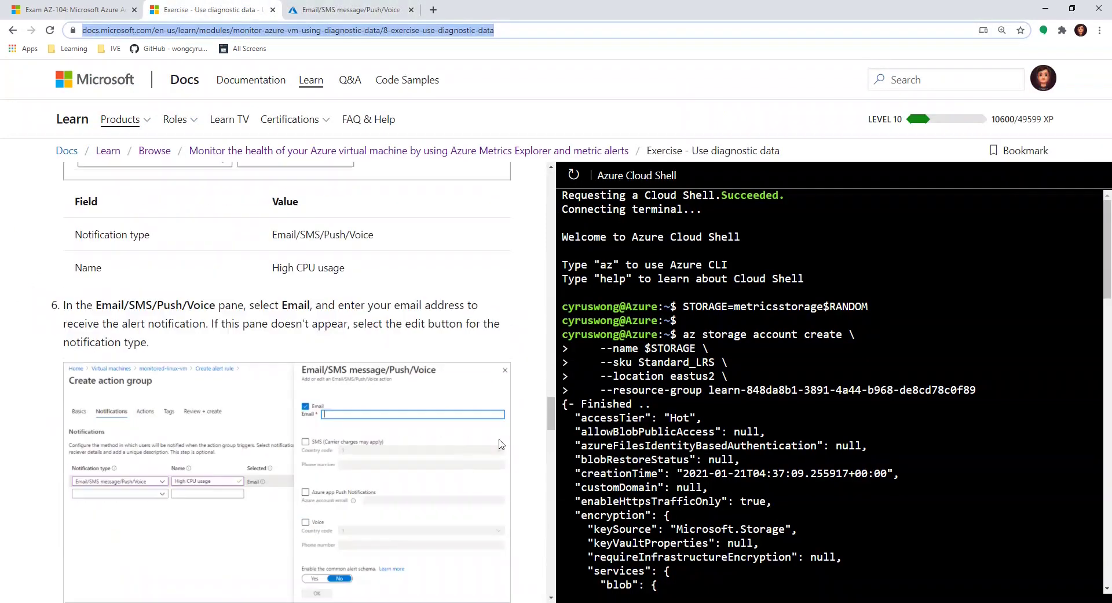
pyautogui.scroll(-4, 196, 405)
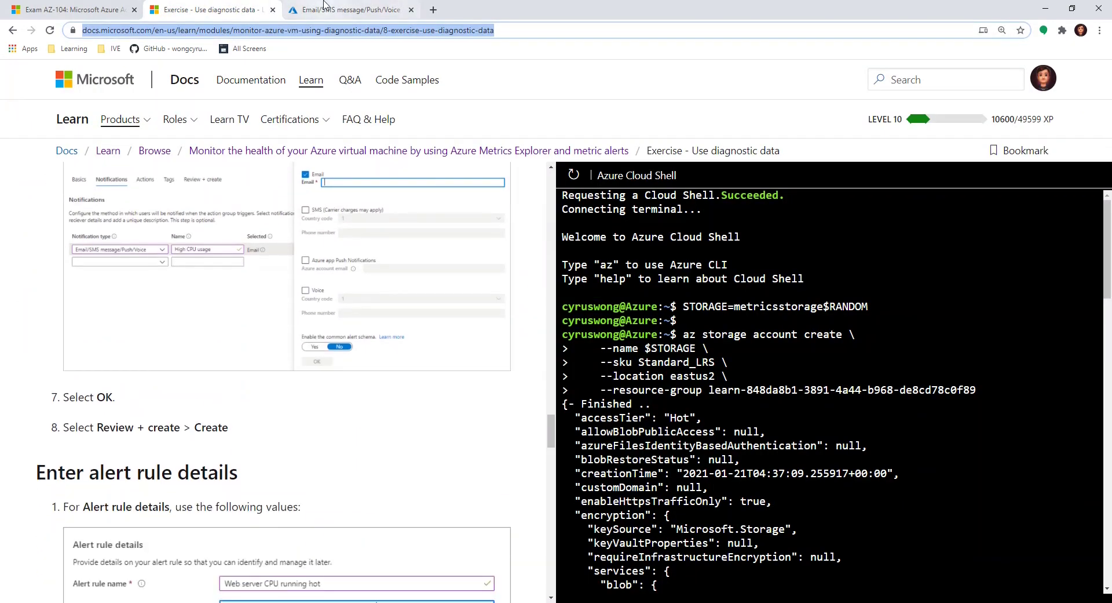
pyautogui.click(347, 10)
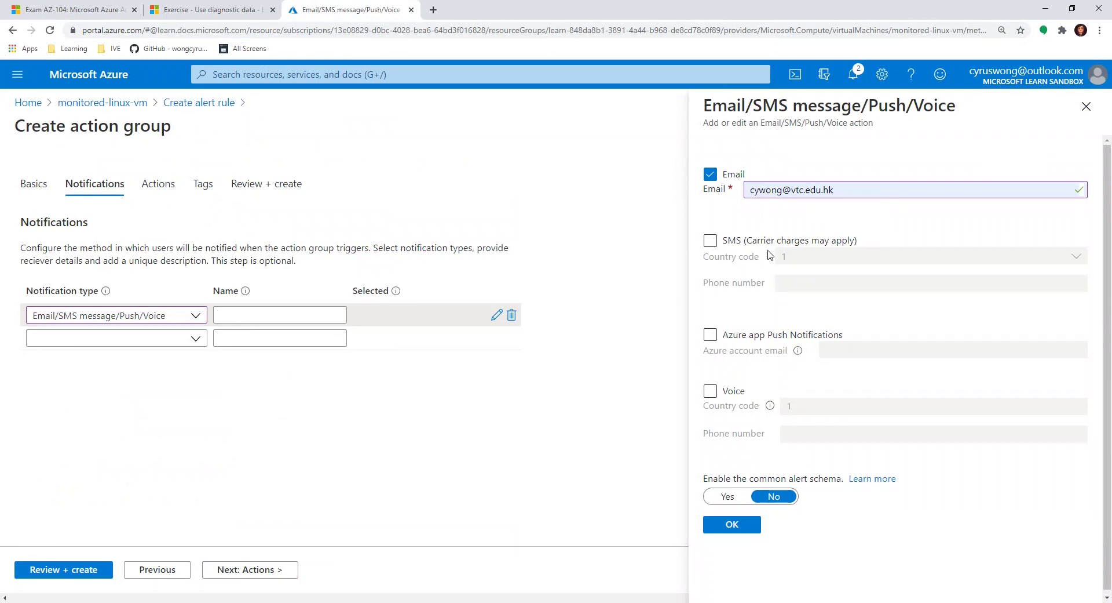
pyautogui.click(730, 533)
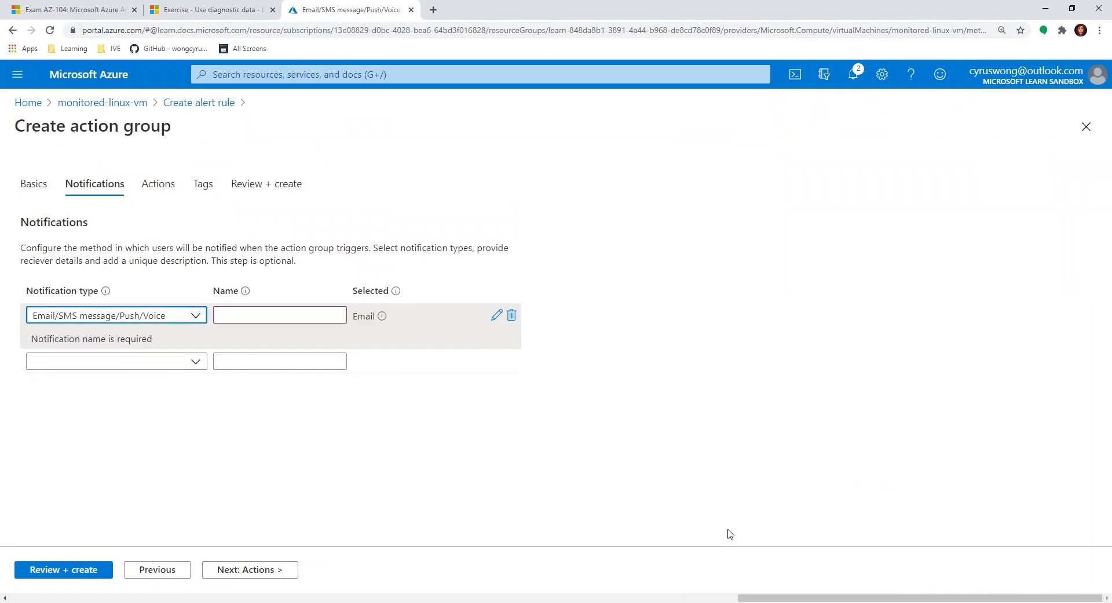
# Step: Copy the notification name from the Learn values and name the email notification High CPU usage
pyautogui.click(251, 7)
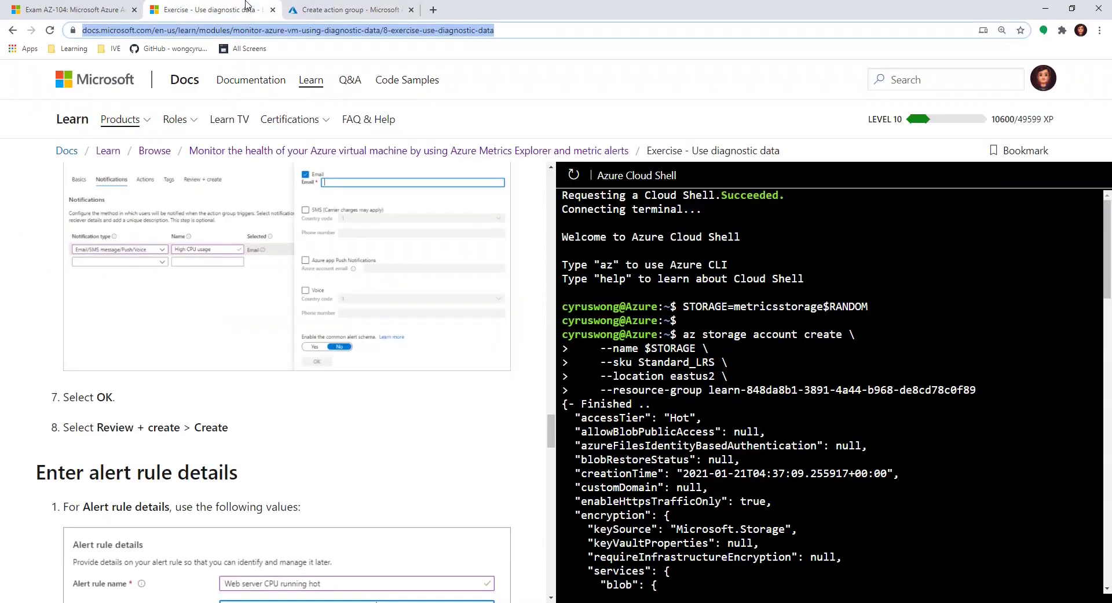
pyautogui.scroll(4, 250, 432)
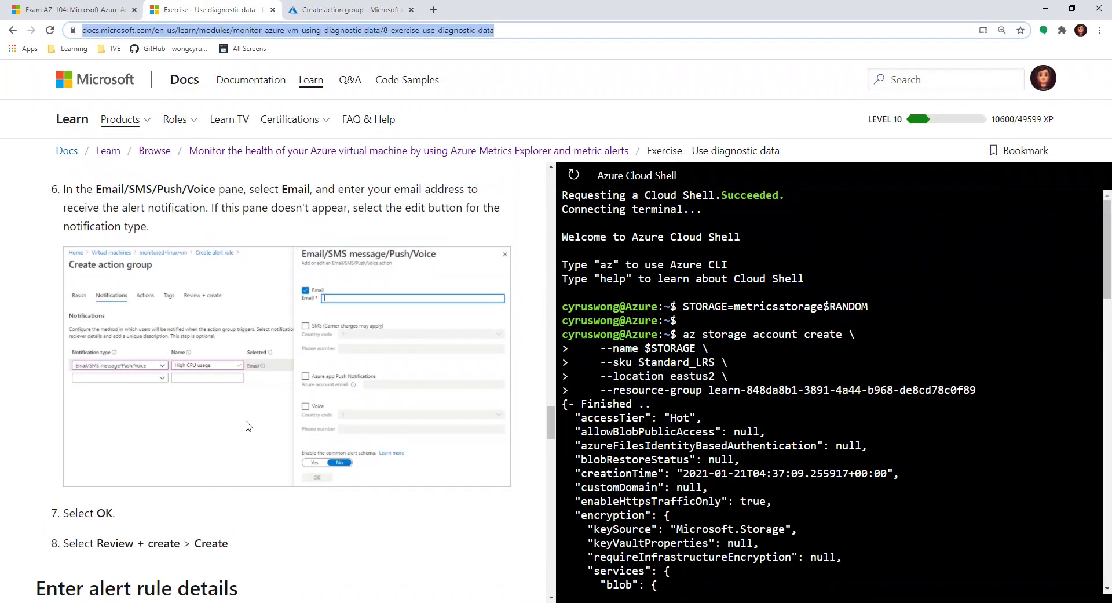
pyautogui.scroll(1, 262, 284)
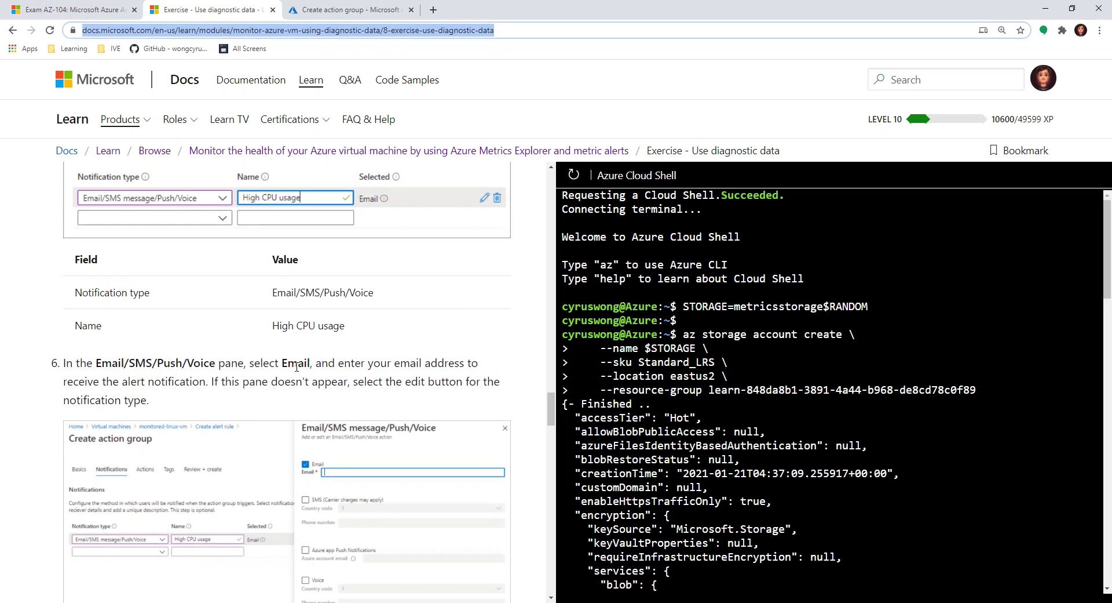
pyautogui.scroll(2, 293, 351)
pyautogui.moveTo(272, 441); pyautogui.dragTo(350, 444)
pyautogui.hotkey('ctrl', 'c')
pyautogui.click(348, 10)
pyautogui.click(270, 314)
pyautogui.hotkey('ctrl', 'v')
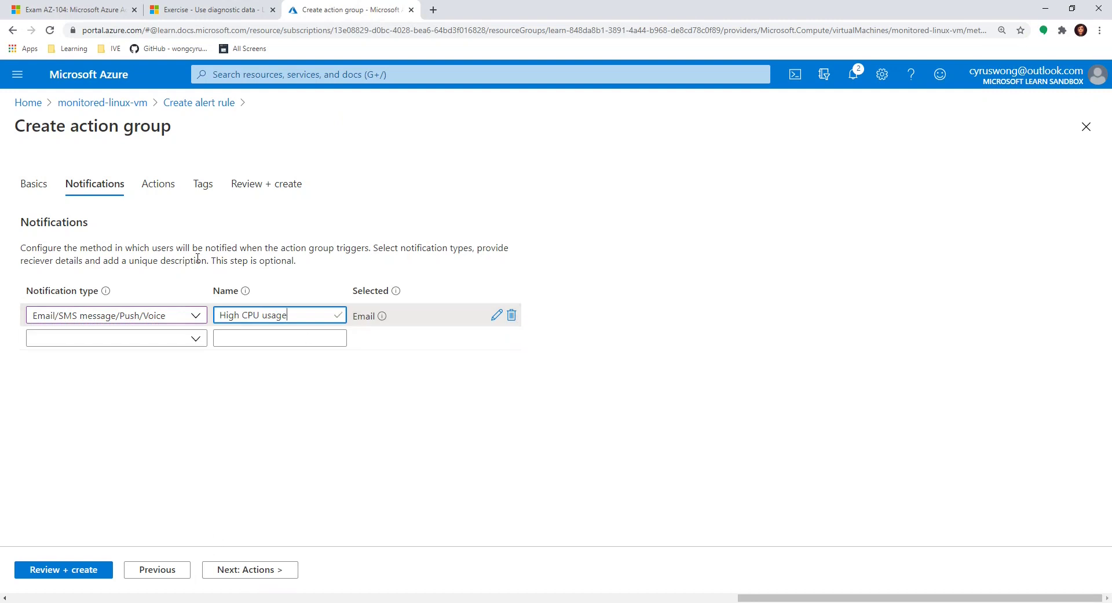
# Step: Examine the action group's available action types and check the Learn instructions for any required actions
pyautogui.click(246, 570)
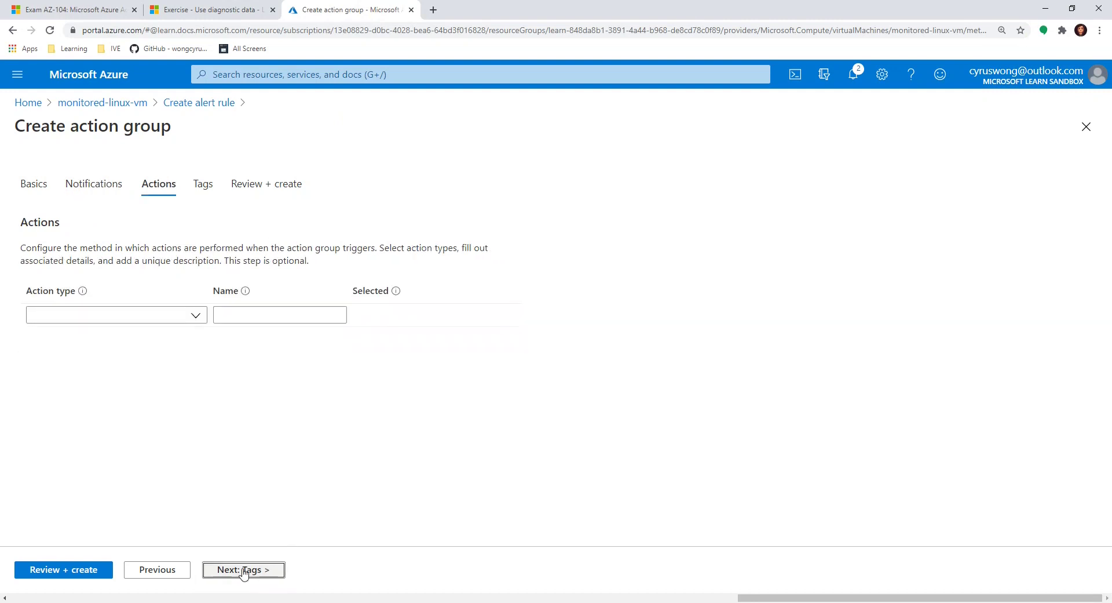
pyautogui.click(183, 5)
pyautogui.scroll(-5, 361, 384)
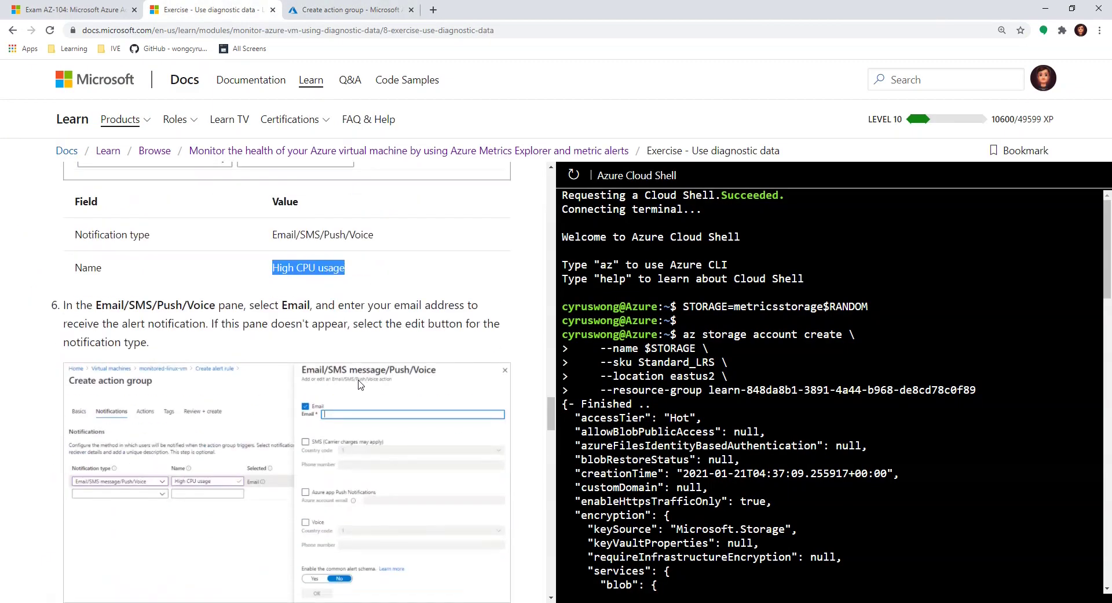
pyautogui.scroll(-3, 307, 383)
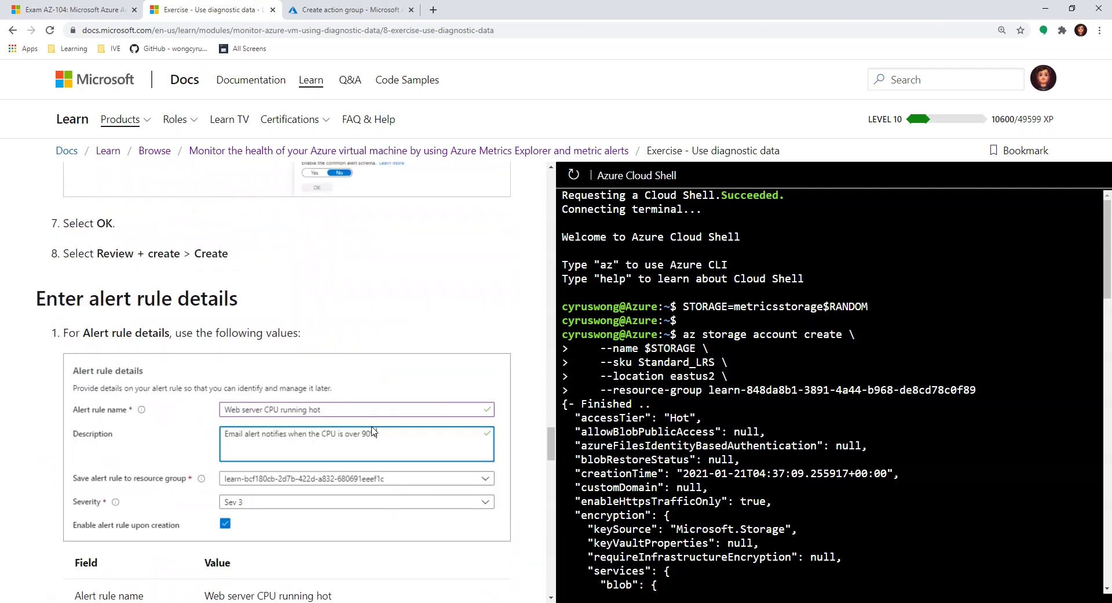
pyautogui.click(325, 10)
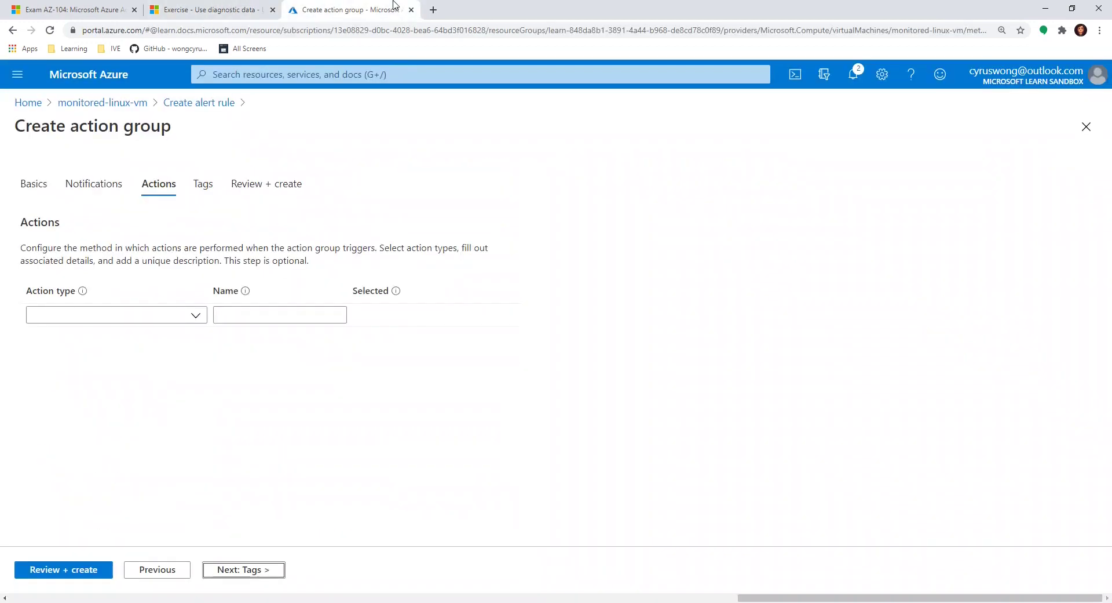
pyautogui.click(197, 316)
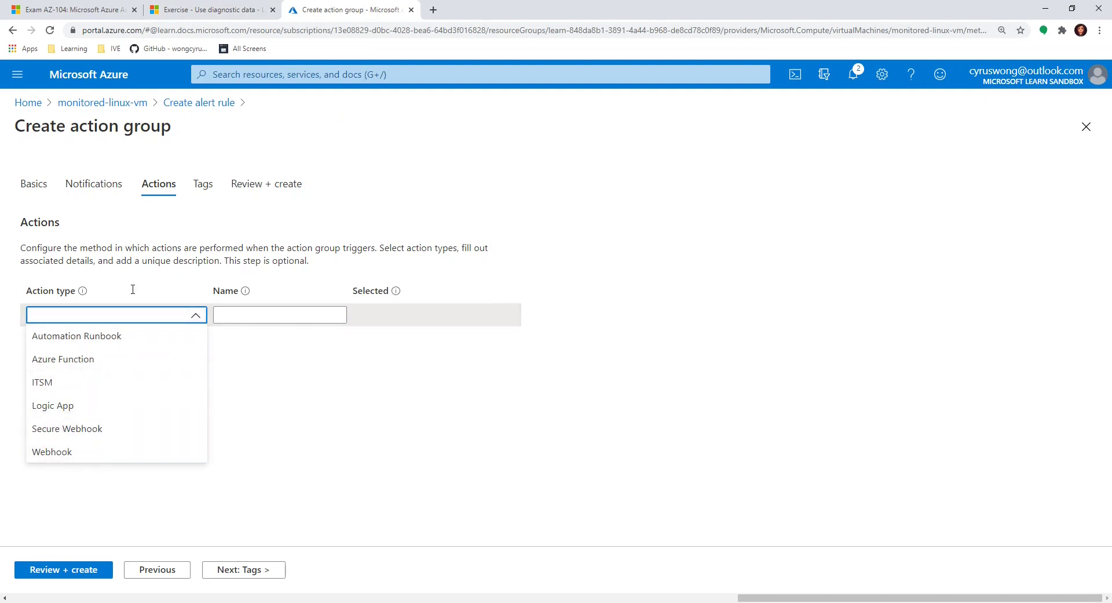
pyautogui.click(180, 5)
pyautogui.scroll(5, 318, 248)
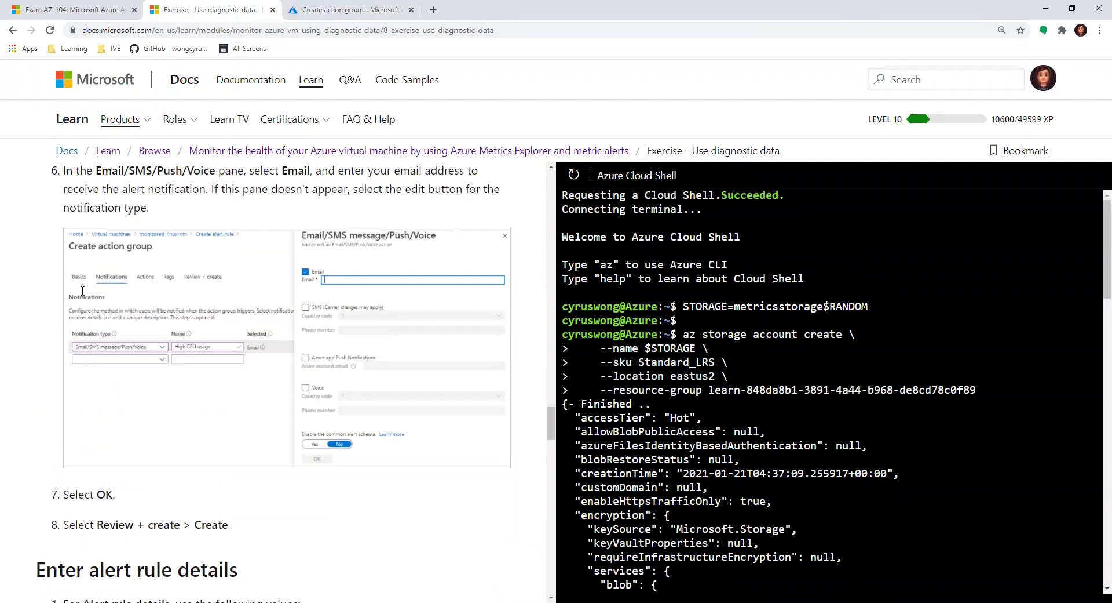
pyautogui.scroll(3, 185, 305)
pyautogui.scroll(-7, 173, 316)
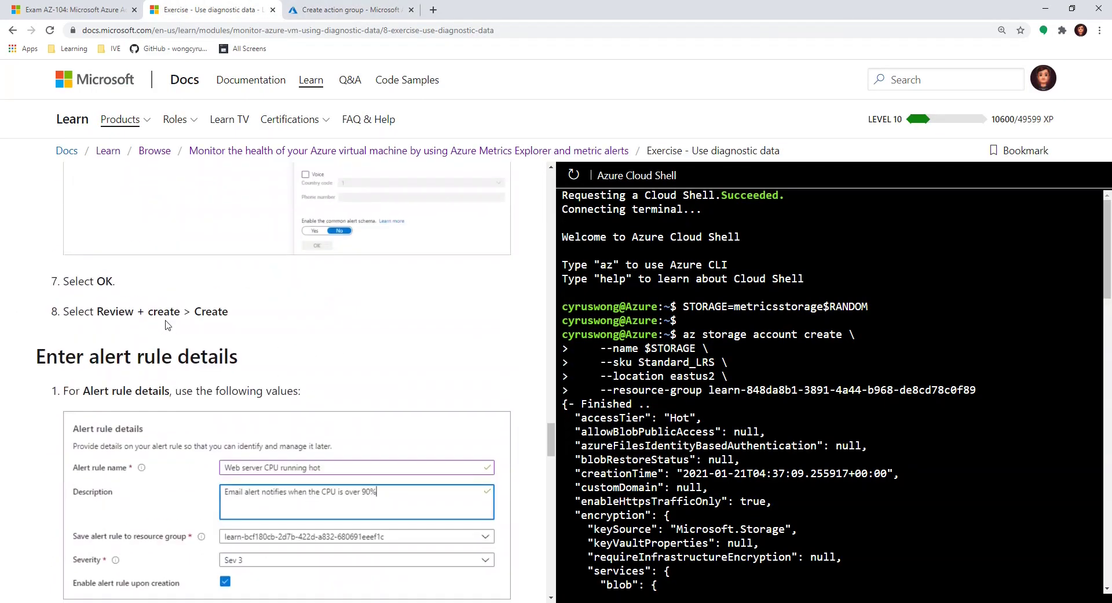
pyautogui.scroll(-2, 153, 340)
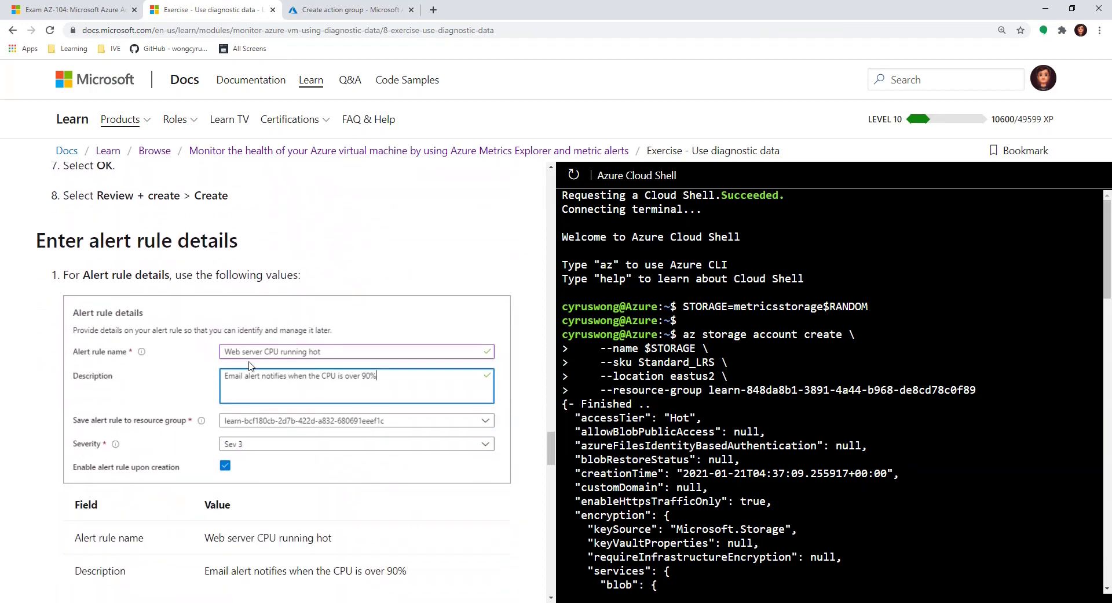
# Step: Leave the action group's actions and tags empty, review its summary and create the group
pyautogui.hotkey('ctrl', 'Tab')
pyautogui.click(109, 187)
pyautogui.click(151, 186)
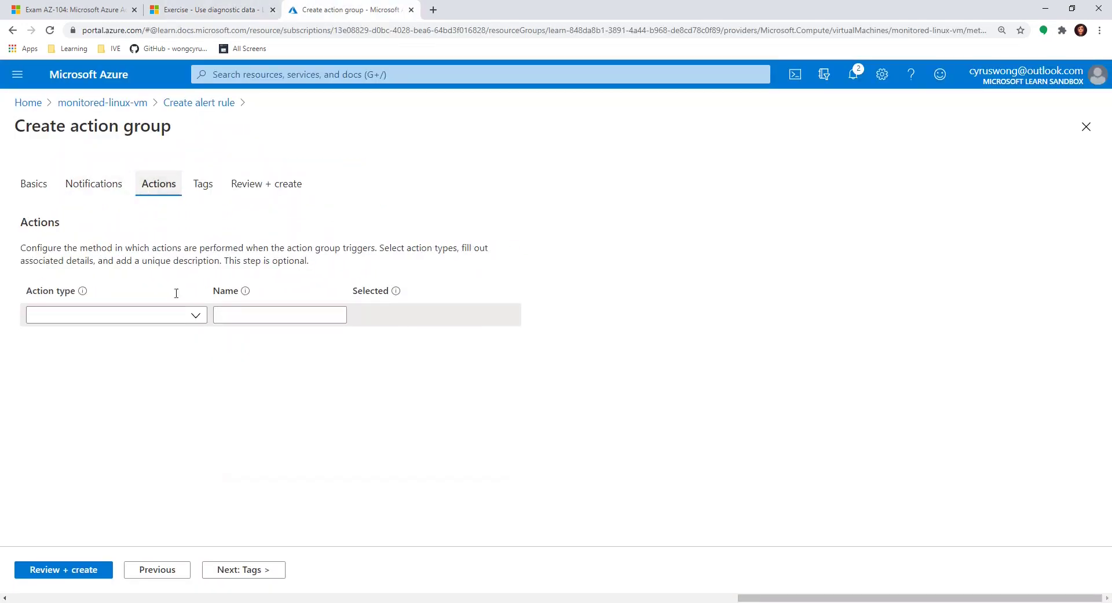
pyautogui.click(270, 573)
pyautogui.click(272, 572)
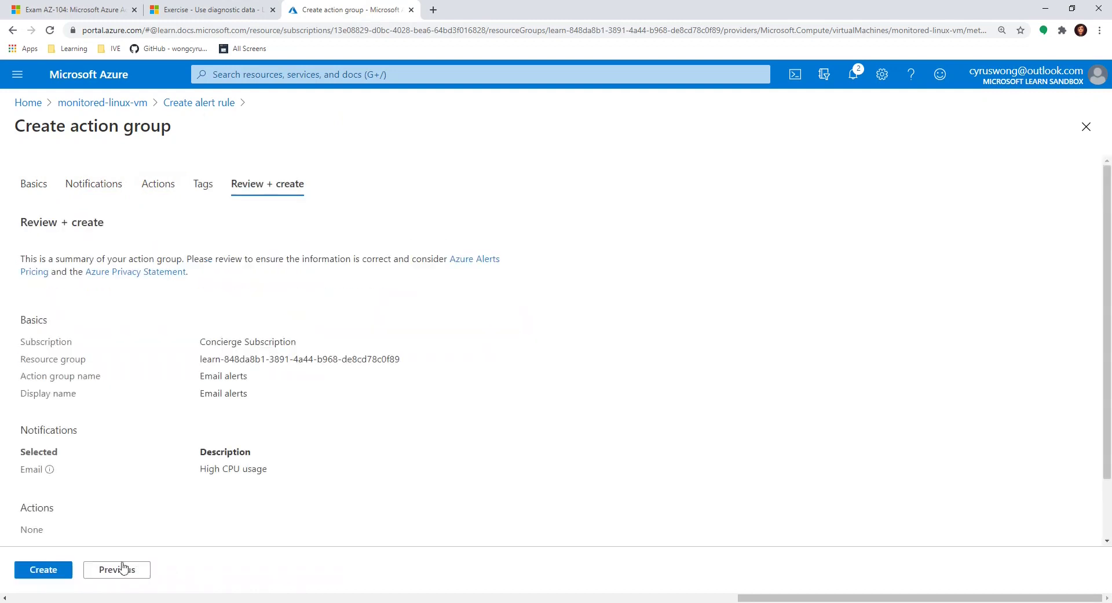
pyautogui.click(49, 573)
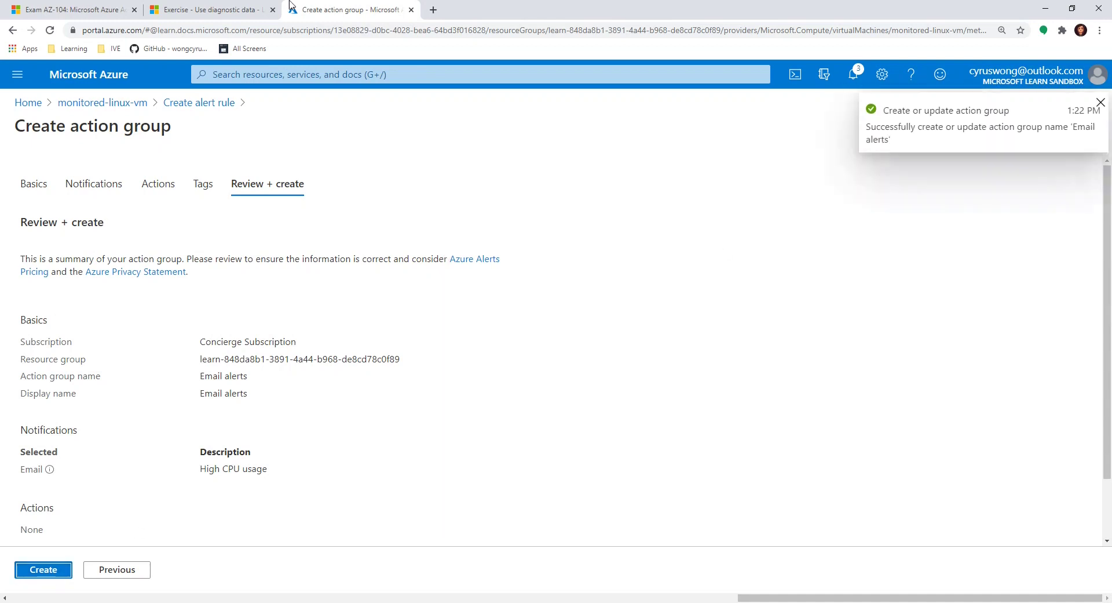
# Step: Copy the alert rule name from the Learn values and name the alert rule Web server CPU running hot
pyautogui.click(216, 5)
pyautogui.click(344, 9)
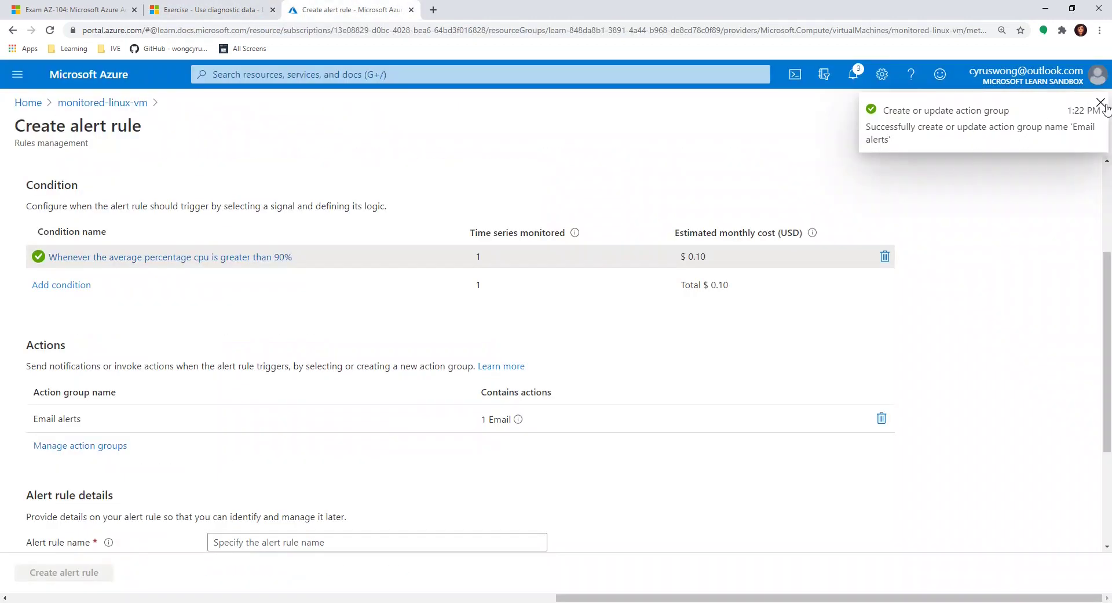
pyautogui.scroll(-2, 510, 429)
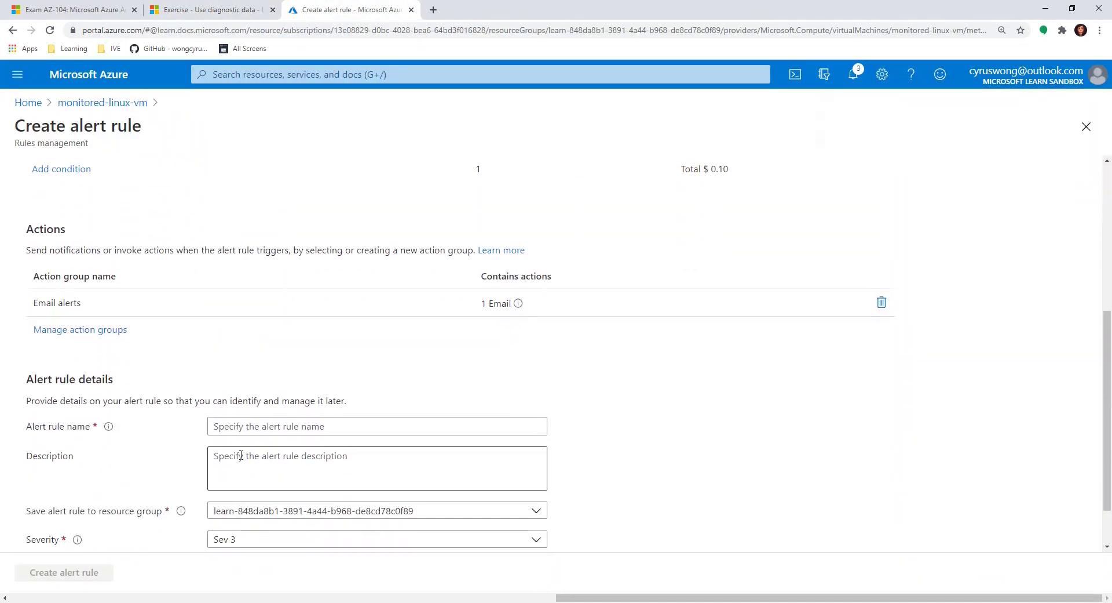
pyautogui.scroll(-1, 215, 439)
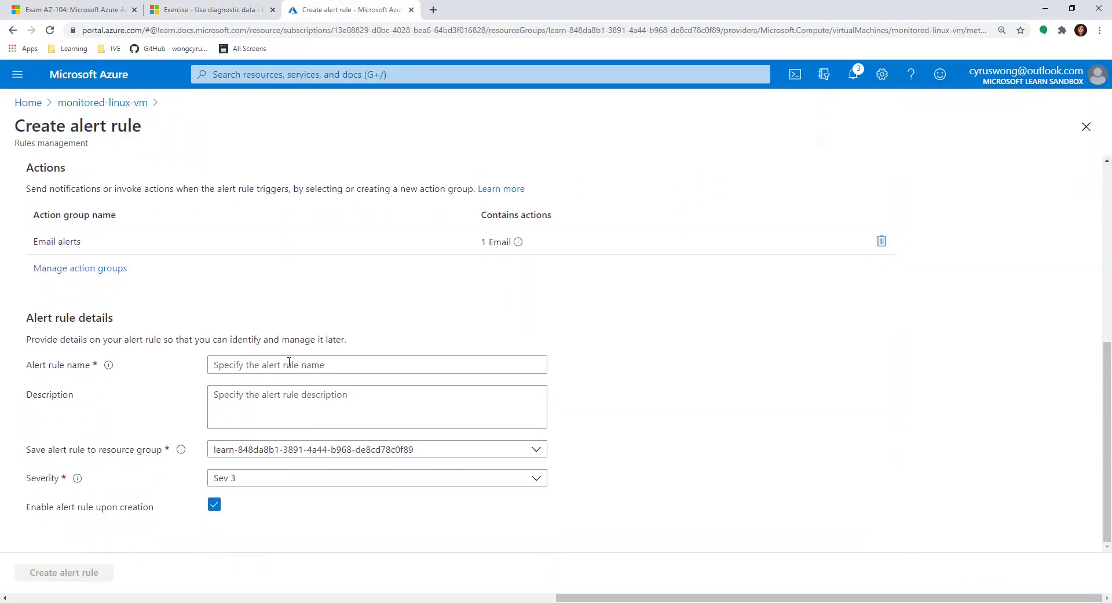
pyautogui.click(185, 7)
pyautogui.scroll(-3, 228, 417)
pyautogui.moveTo(205, 420); pyautogui.dragTo(343, 421)
pyautogui.hotkey('ctrl', 'c')
pyautogui.hotkey('ctrl', 'Tab')
pyautogui.click(228, 371)
pyautogui.hotkey('ctrl', 'v')
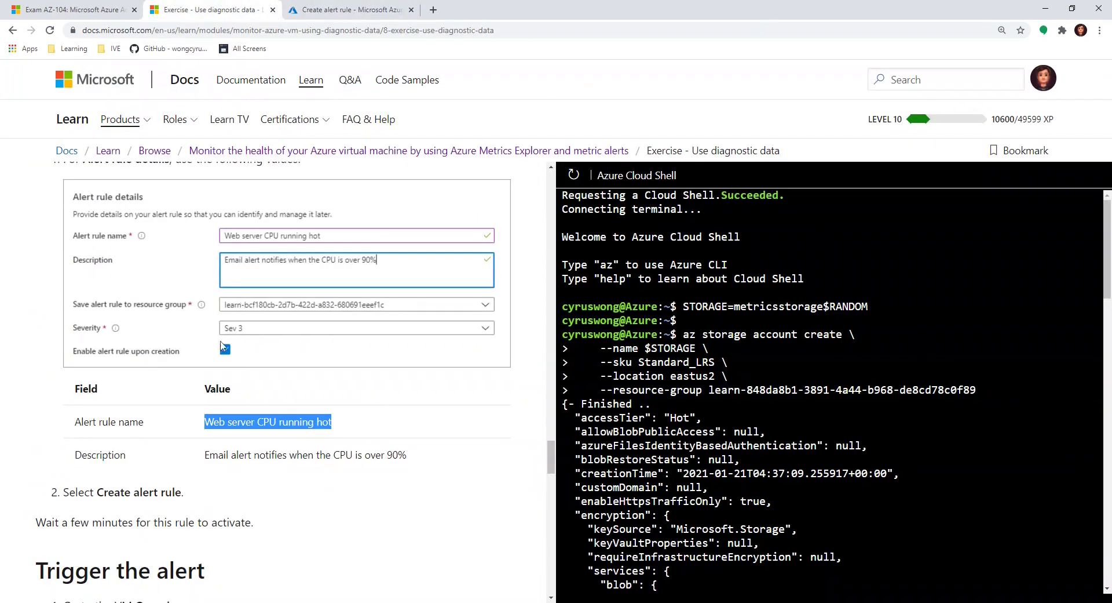
# Step: Copy the Learn description and set the alert rule's description to "Email alert notifies when the CPU is over 90%"
pyautogui.moveTo(208, 453); pyautogui.dragTo(446, 458)
pyautogui.hotkey('ctrl', 'c')
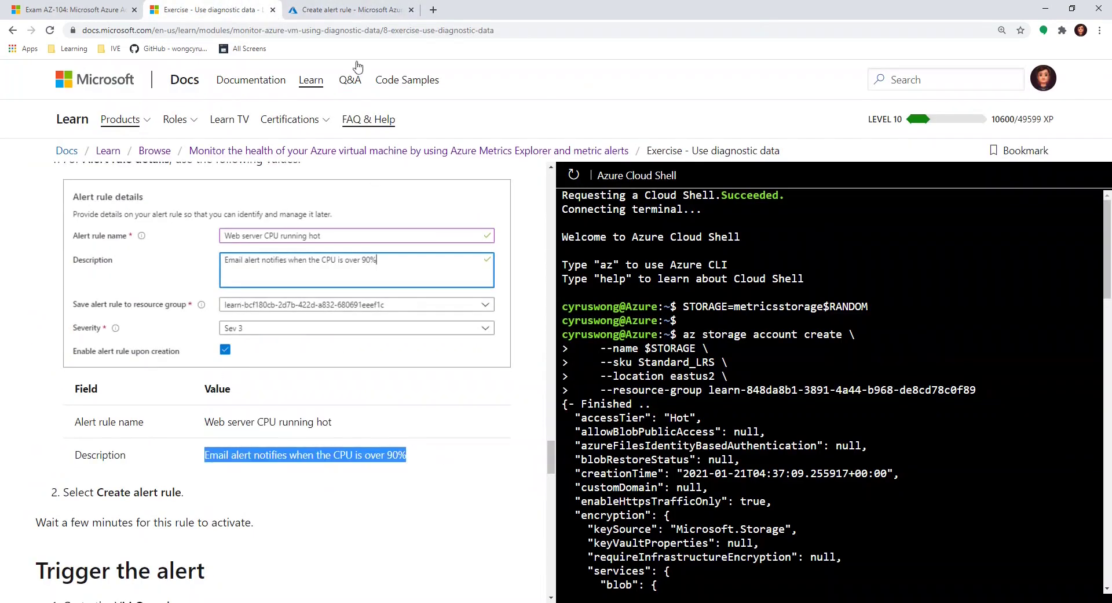
pyautogui.click(342, 9)
pyautogui.click(261, 405)
pyautogui.hotkey('ctrl', 'v')
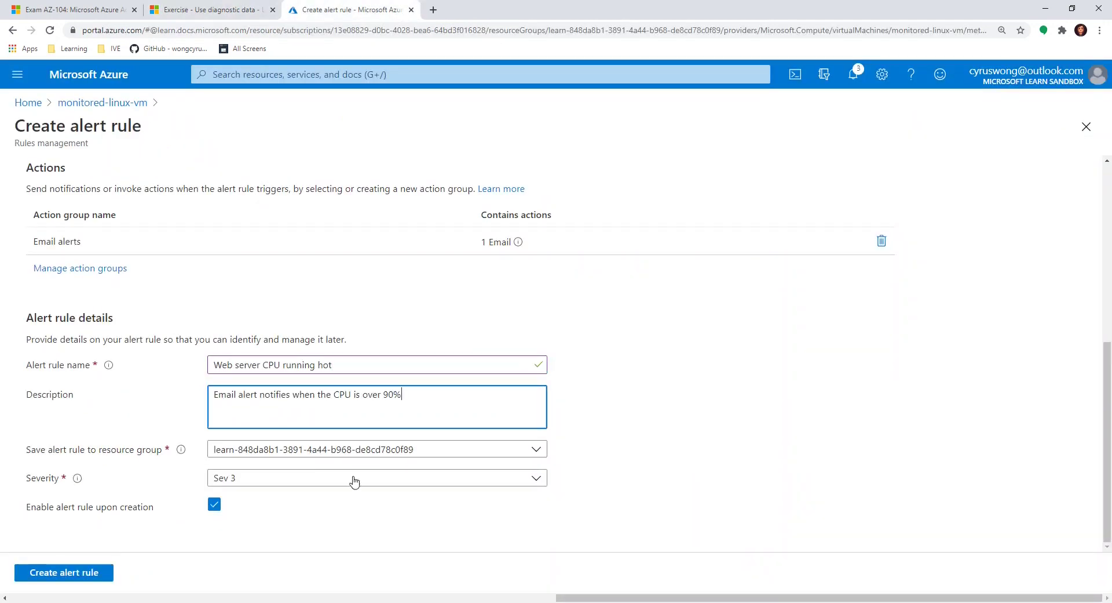
# Step: Check the remaining Learn instructions, keep the alert rule's severity at Sev 3 and create the alert rule
pyautogui.click(203, 9)
pyautogui.scroll(-2, 240, 452)
pyautogui.click(351, 10)
pyautogui.click(331, 480)
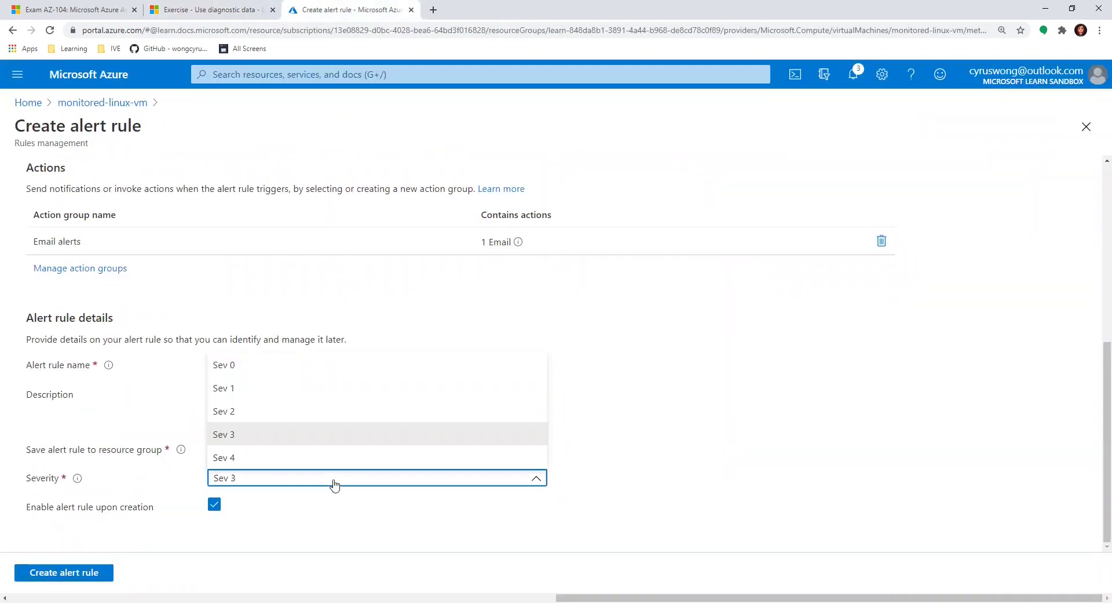
pyautogui.click(743, 473)
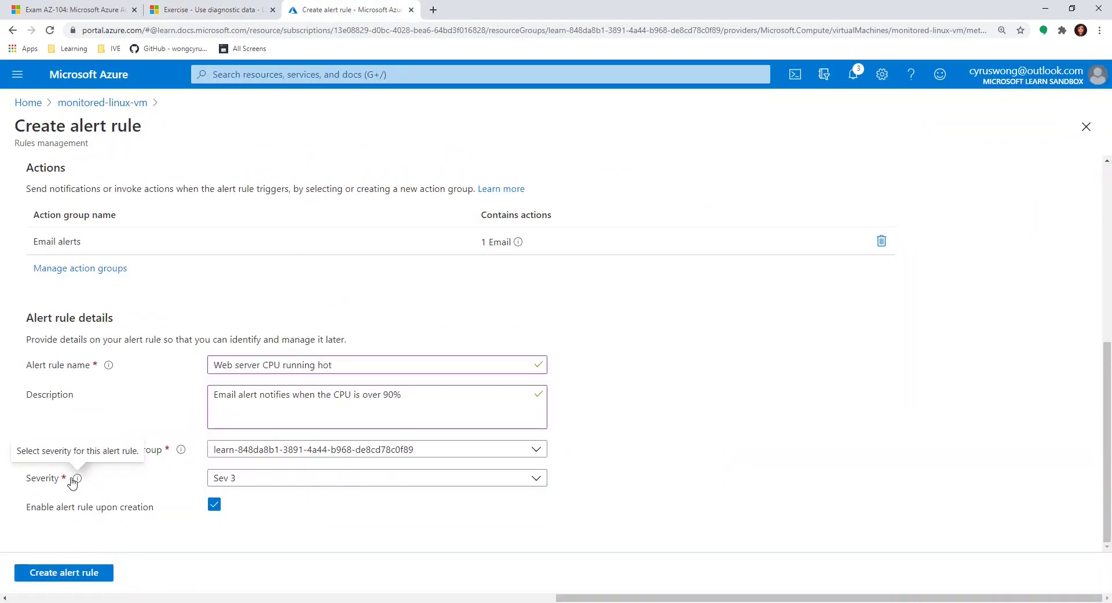
pyautogui.click(63, 573)
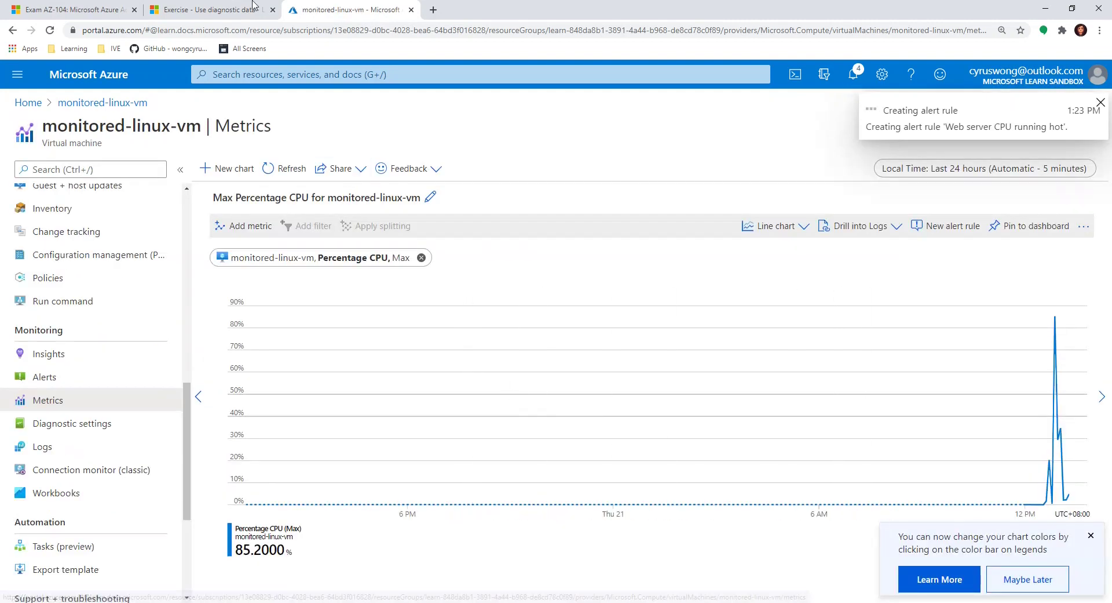
# Step: Return to the Learn exercise, review the first instructions for triggering the alert and reconnect the Azure Cloud Shell
pyautogui.click(230, 5)
pyautogui.scroll(-2, 145, 353)
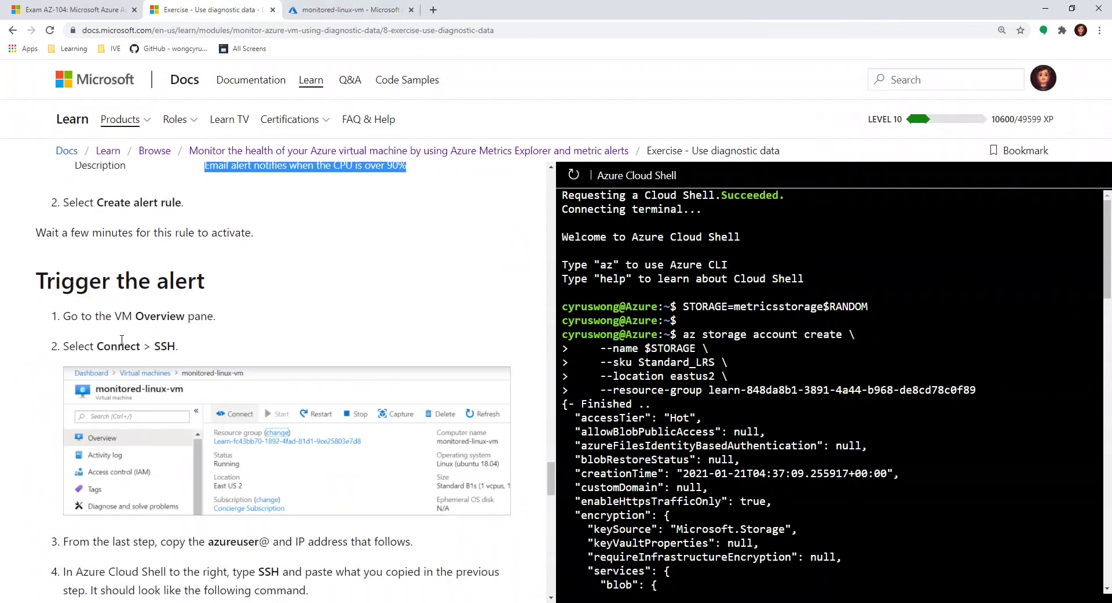
pyautogui.scroll(-1, 121, 340)
pyautogui.scroll(-2, 318, 419)
pyautogui.scroll(2, 318, 418)
pyautogui.scroll(-1, 319, 415)
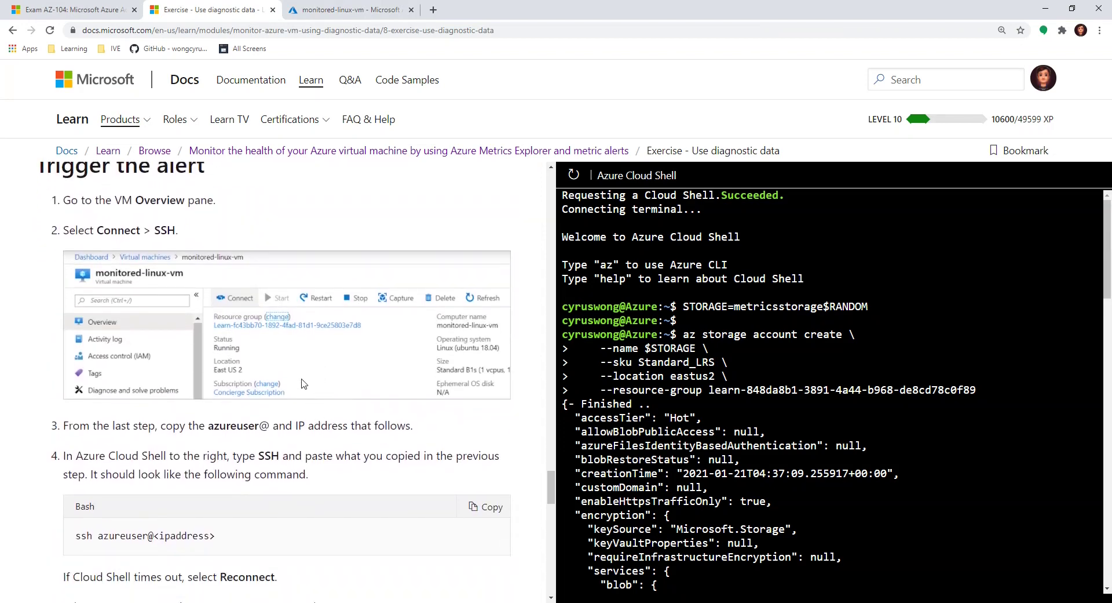
pyautogui.scroll(-15, 705, 560)
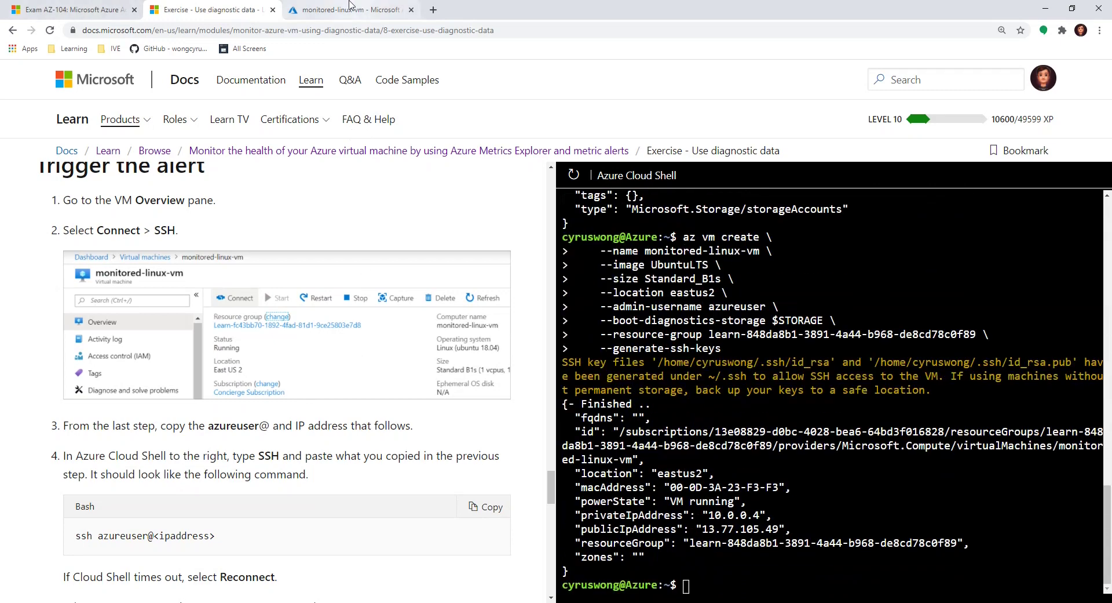
pyautogui.click(786, 555)
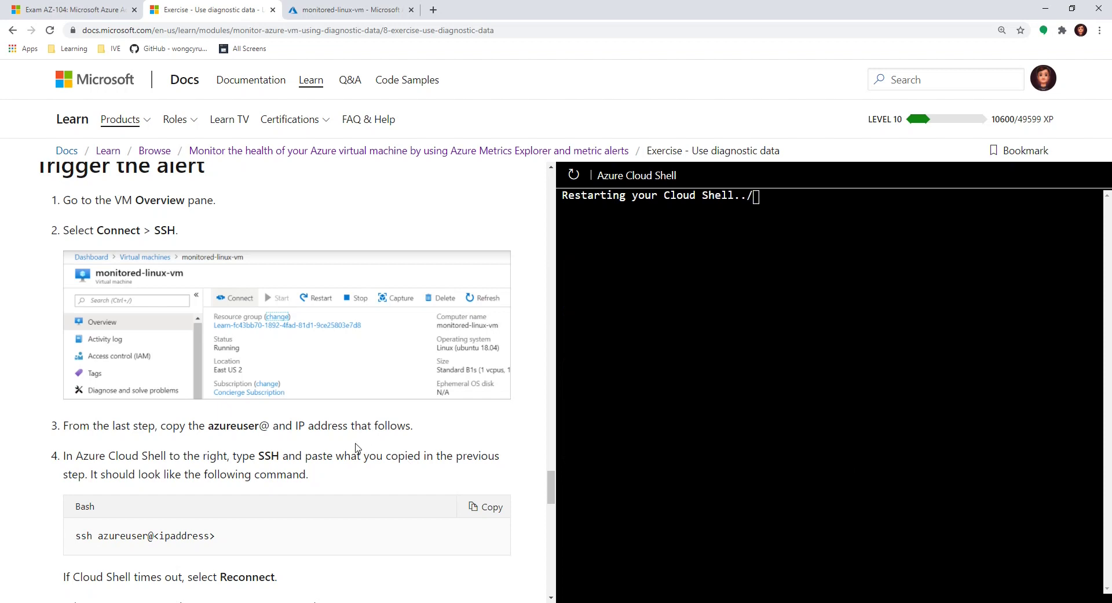
# Step: In the Azure portal, open the overview of monitored-linux-vm and copy its public IP address
pyautogui.click(391, 8)
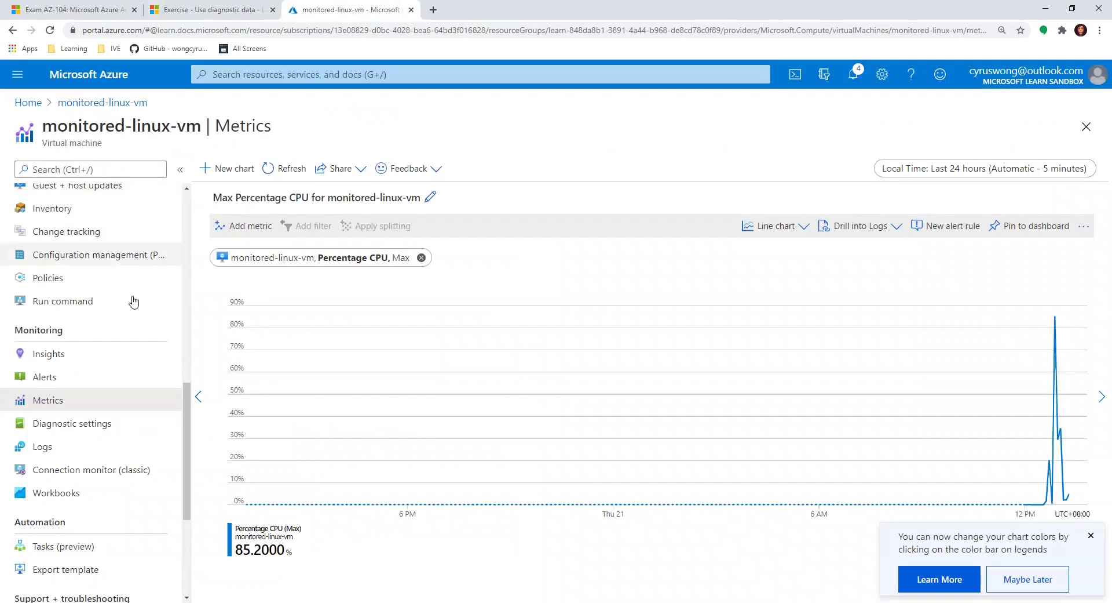
pyautogui.scroll(5, 129, 343)
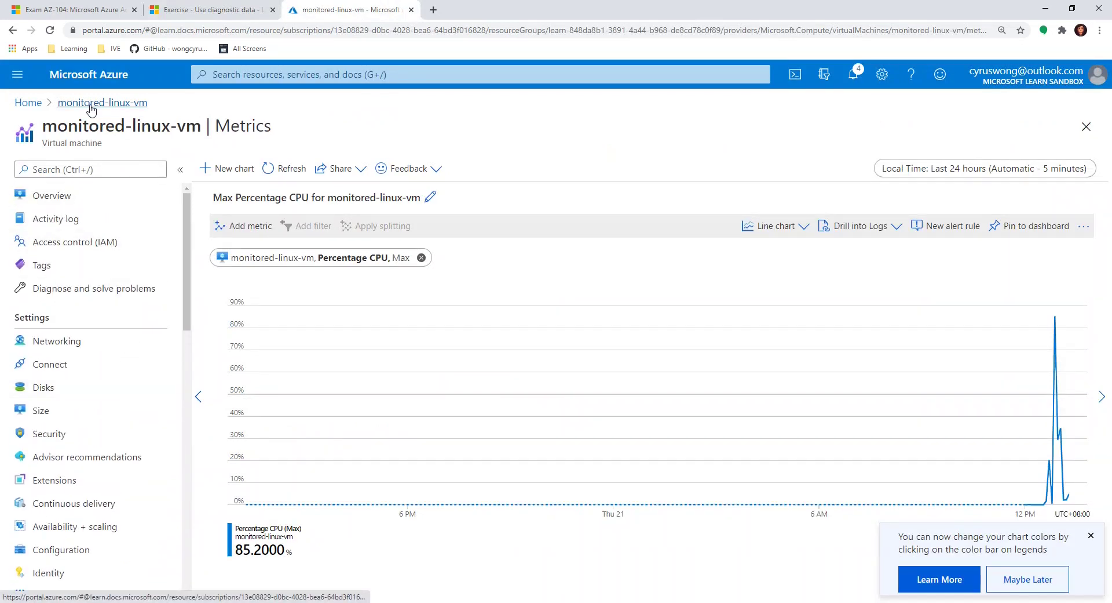
pyautogui.click(58, 205)
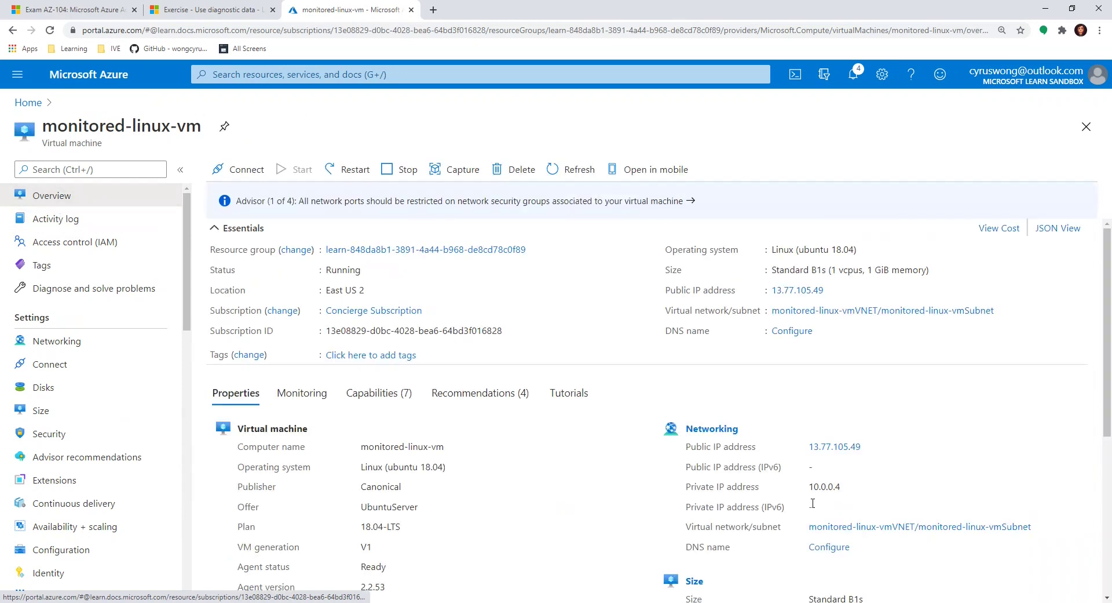
pyautogui.click(833, 289)
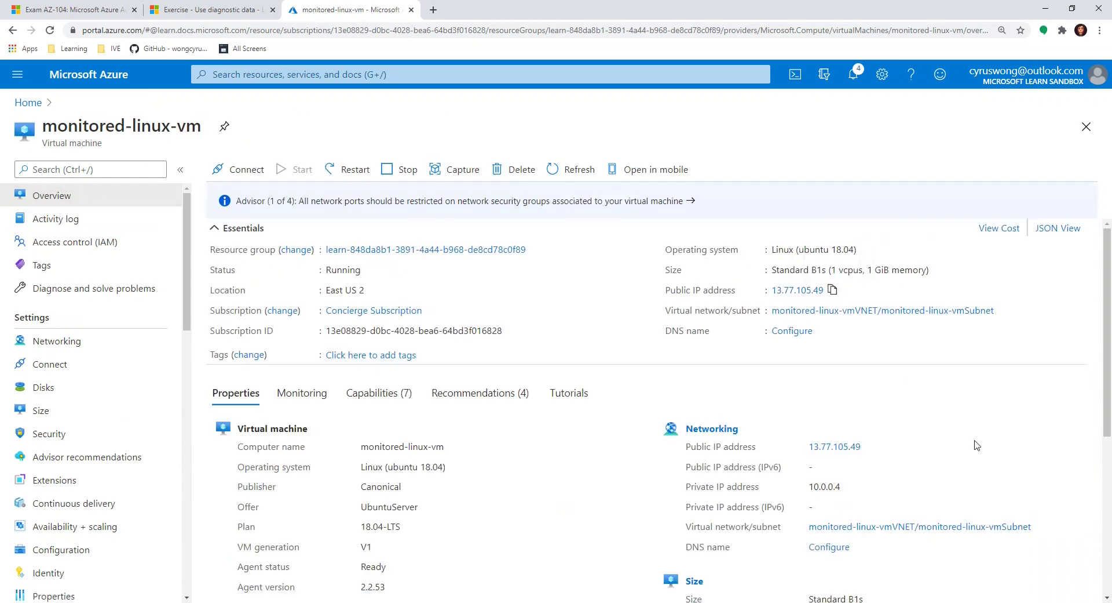
# Step: Read the Learn instructions for connecting over SSH, installing the stress tool and stressing the VM's CPU
pyautogui.click(210, 7)
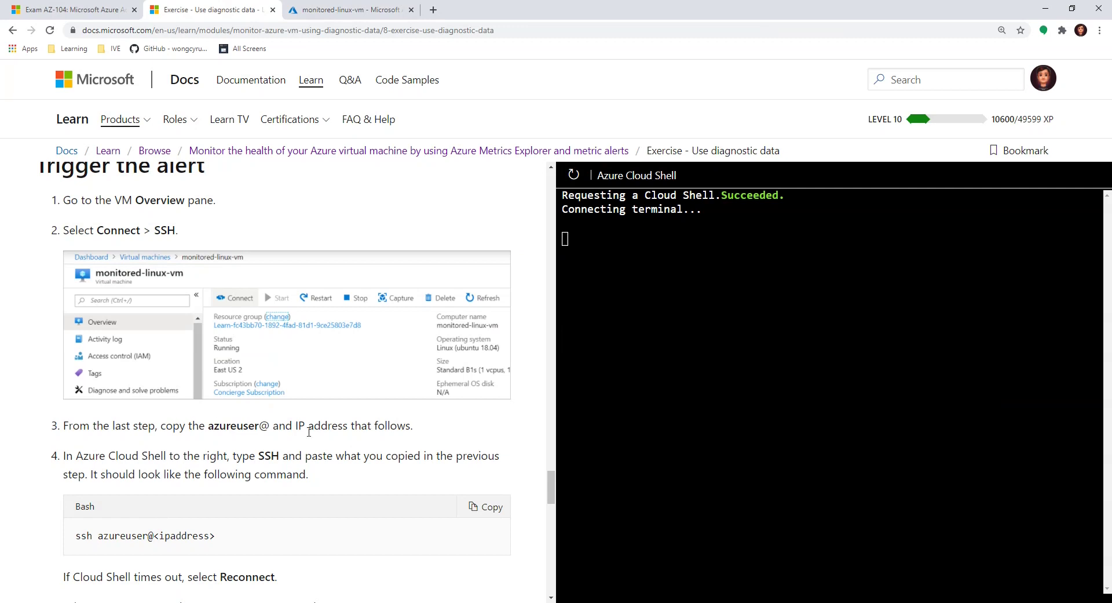
pyautogui.scroll(-1, 309, 431)
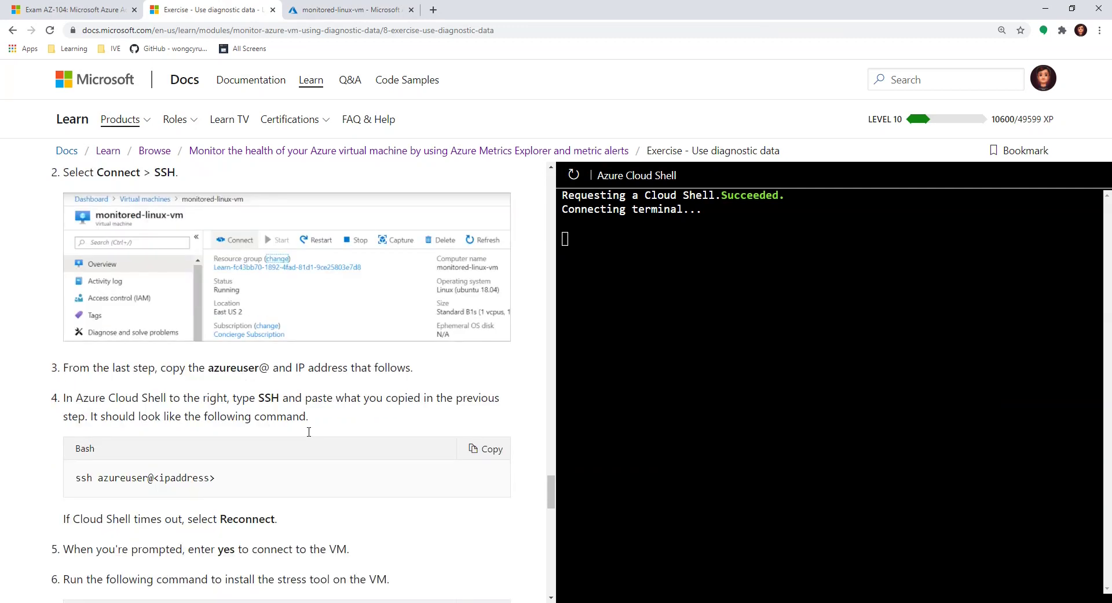
pyautogui.scroll(-3, 309, 431)
pyautogui.scroll(-1, 117, 425)
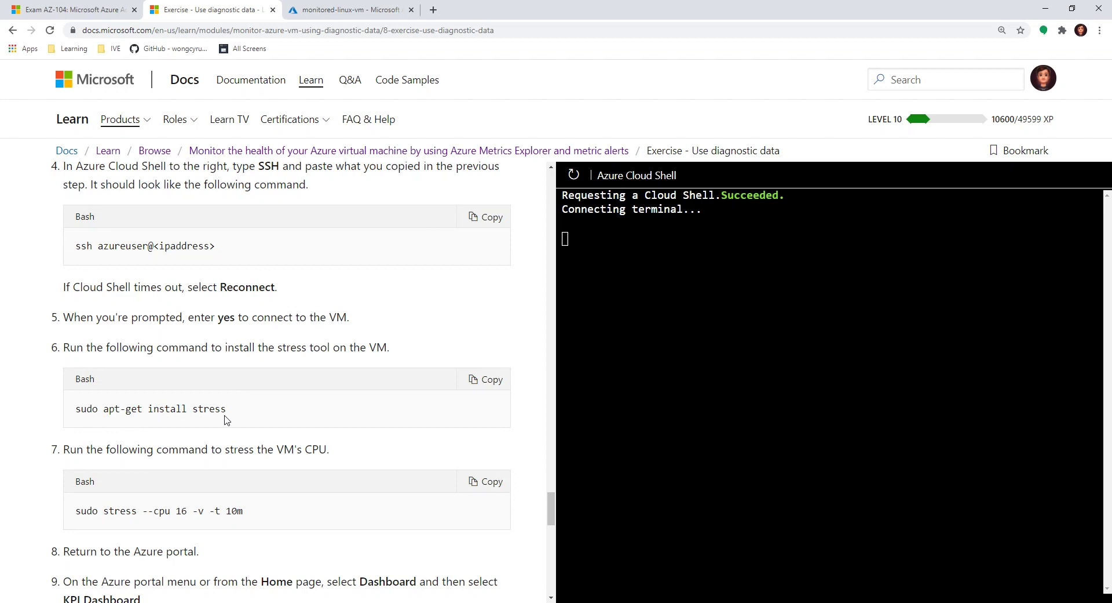
pyautogui.scroll(-1, 226, 419)
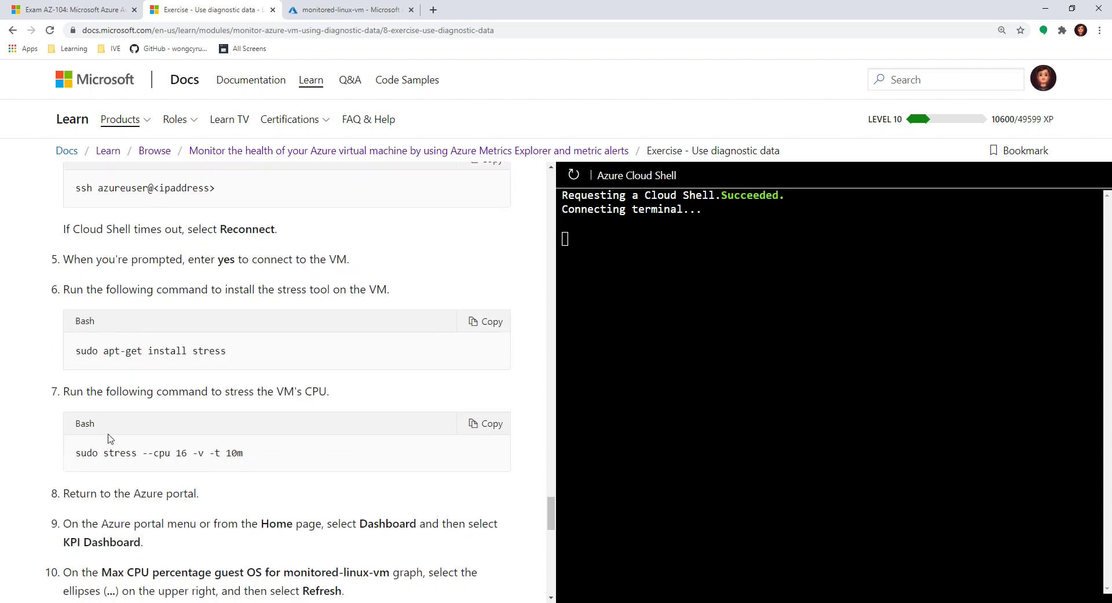
pyautogui.scroll(-1, 111, 431)
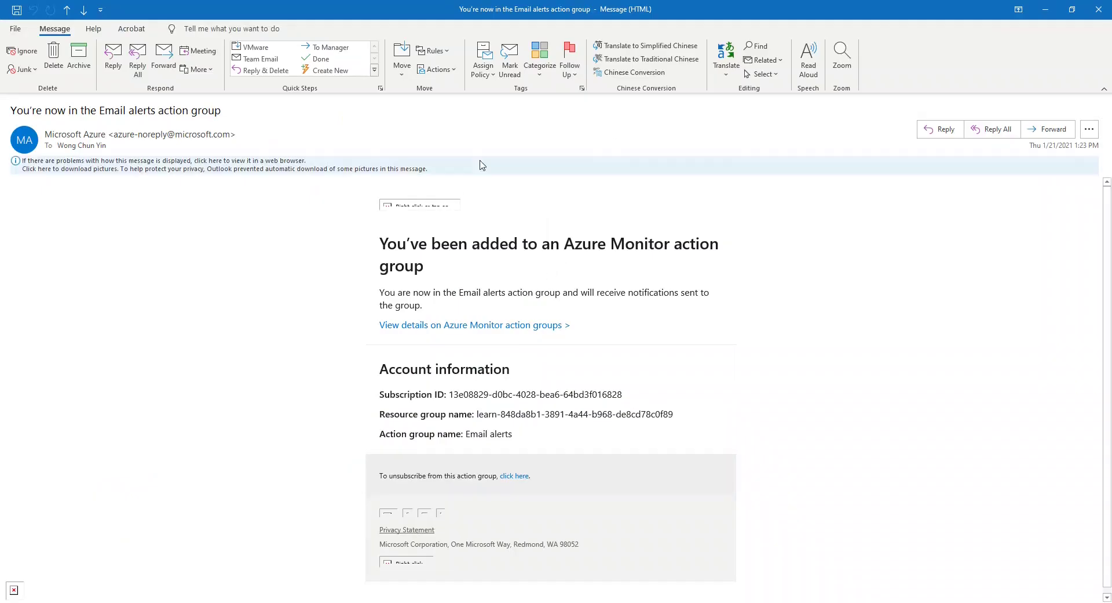
# Step: Switch to Outlook and download the blocked pictures in the message about joining the Email alerts action group
pyautogui.click(314, 170)
pyautogui.click(335, 187)
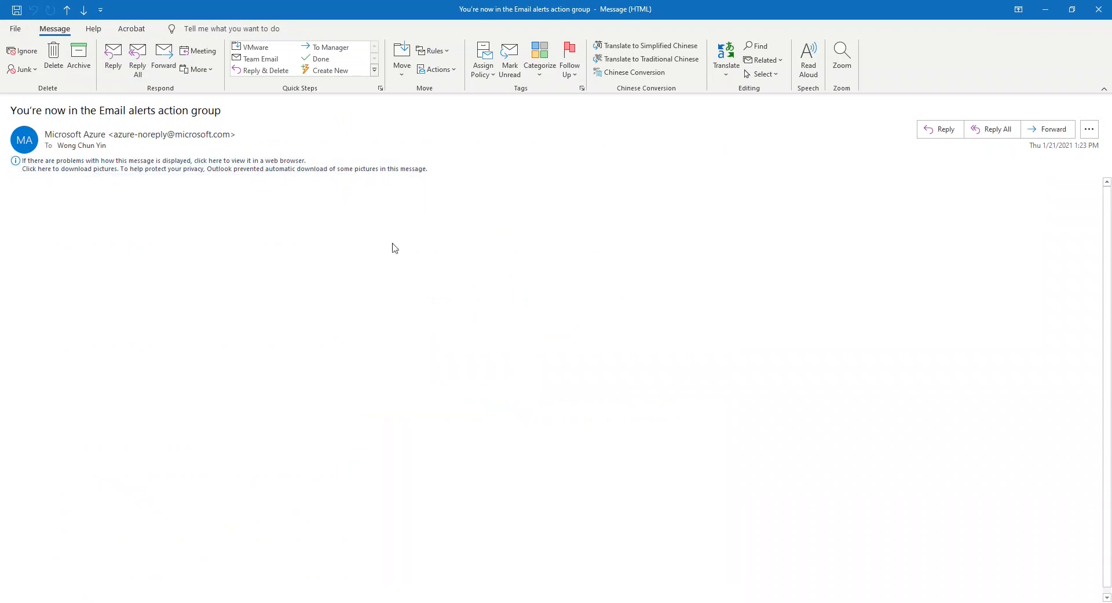